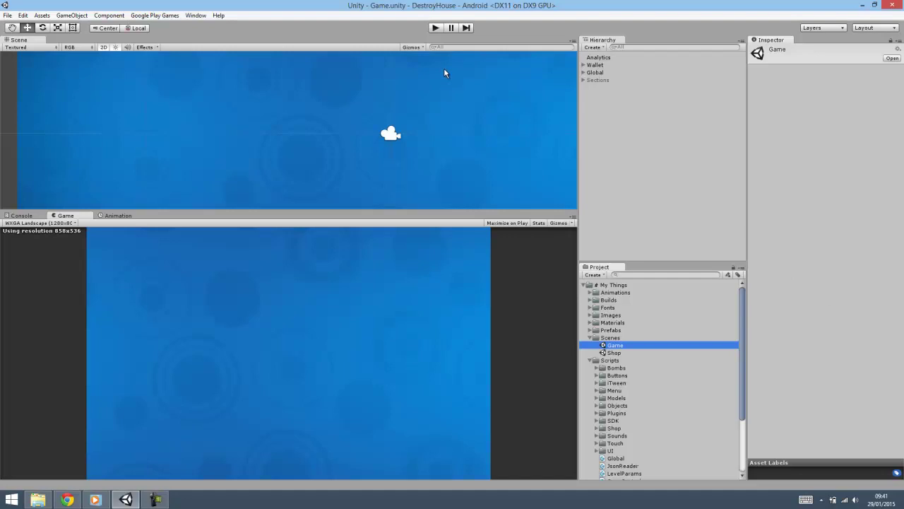
# - Play-test the game, switching between the Shop and Game scenes
pyautogui.click(436, 27)
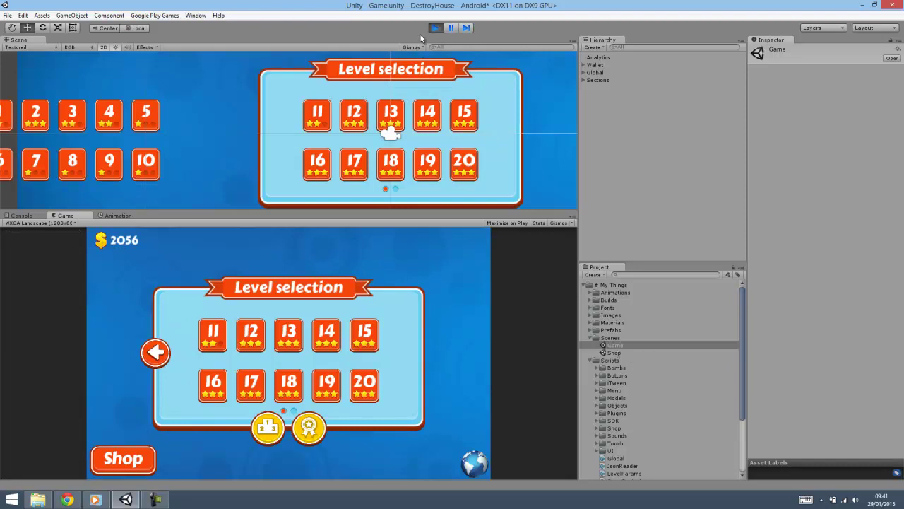
pyautogui.hotkey('ctrl', 'p')
pyautogui.doubleClick(614, 352)
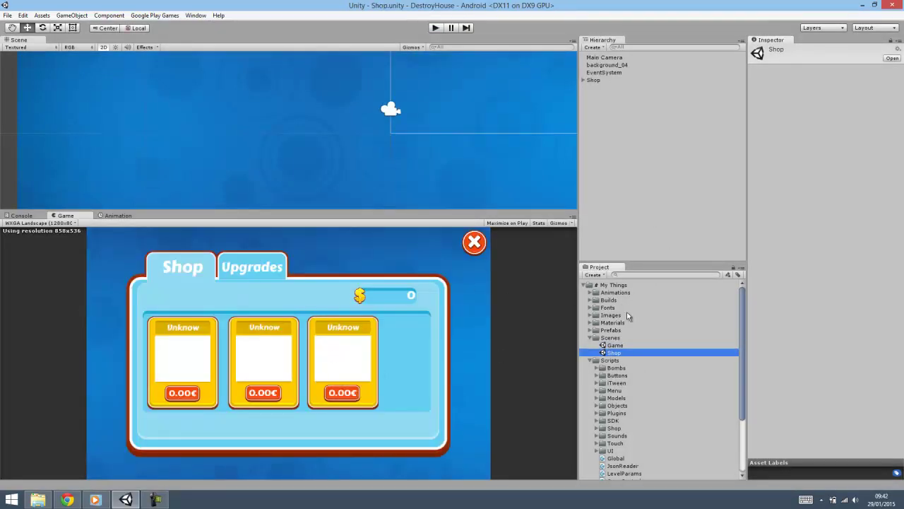
pyautogui.doubleClick(615, 346)
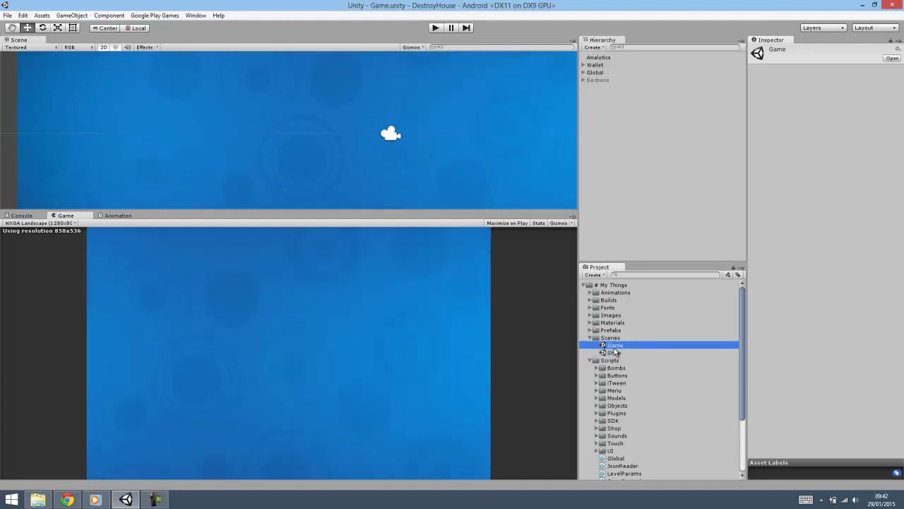
pyautogui.click(435, 28)
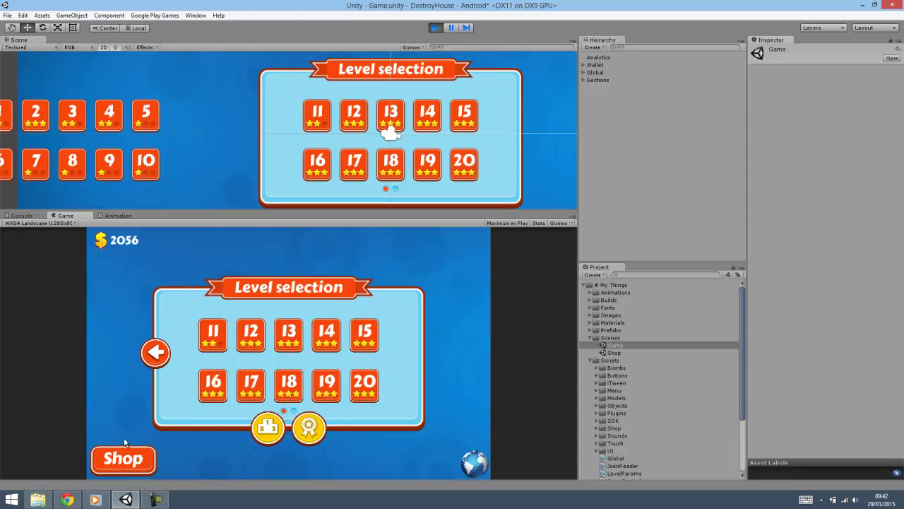
# - Open and close the shop and level 11 from level selection, then stop play mode
pyautogui.click(124, 459)
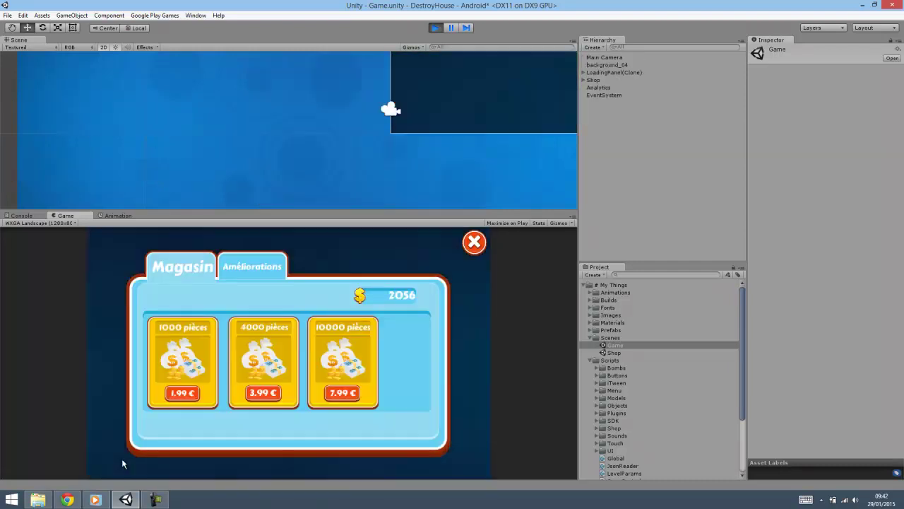
pyautogui.click(476, 244)
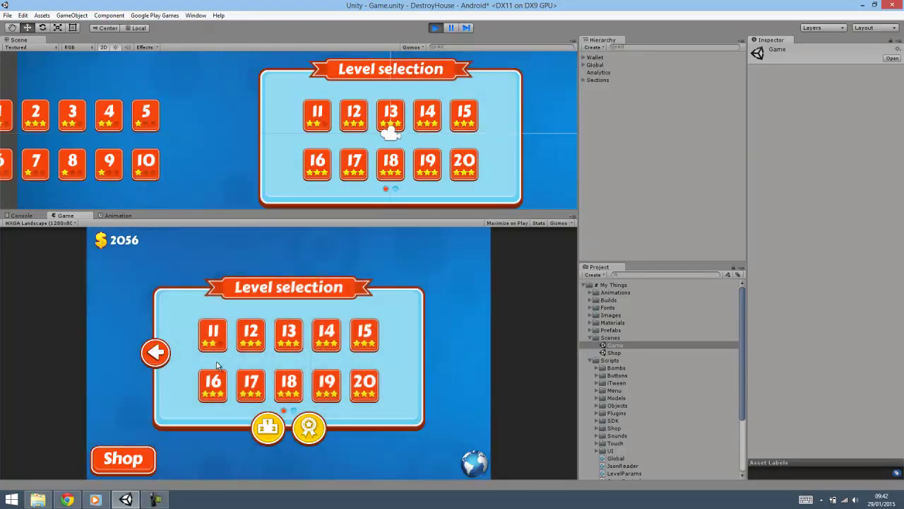
pyautogui.click(213, 341)
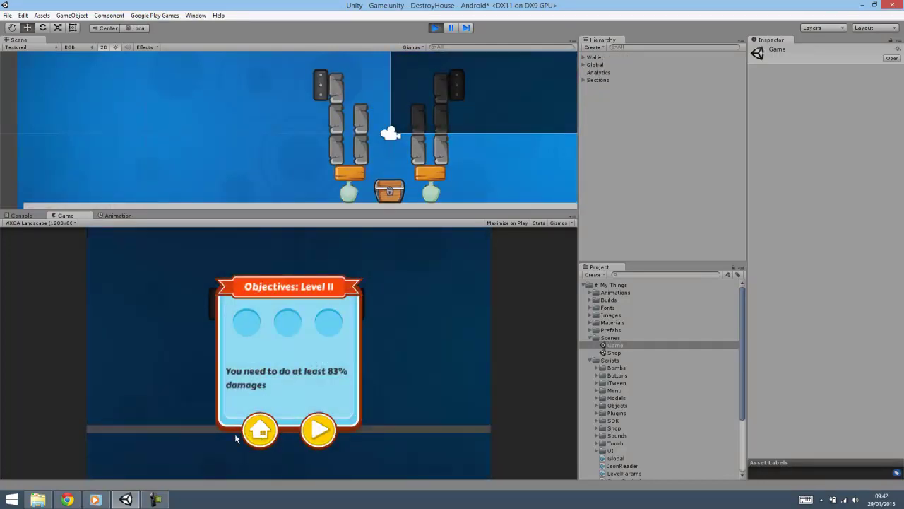
pyautogui.click(252, 418)
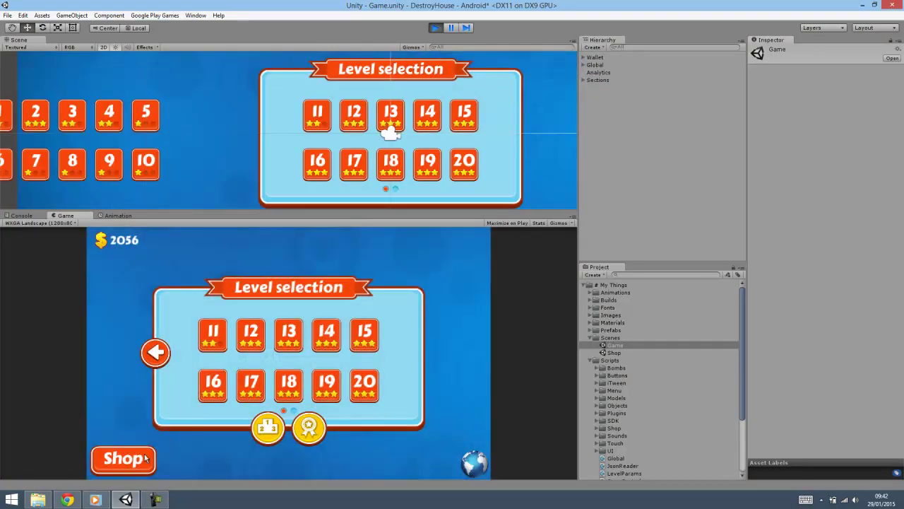
pyautogui.click(149, 458)
pyautogui.click(472, 244)
pyautogui.click(134, 457)
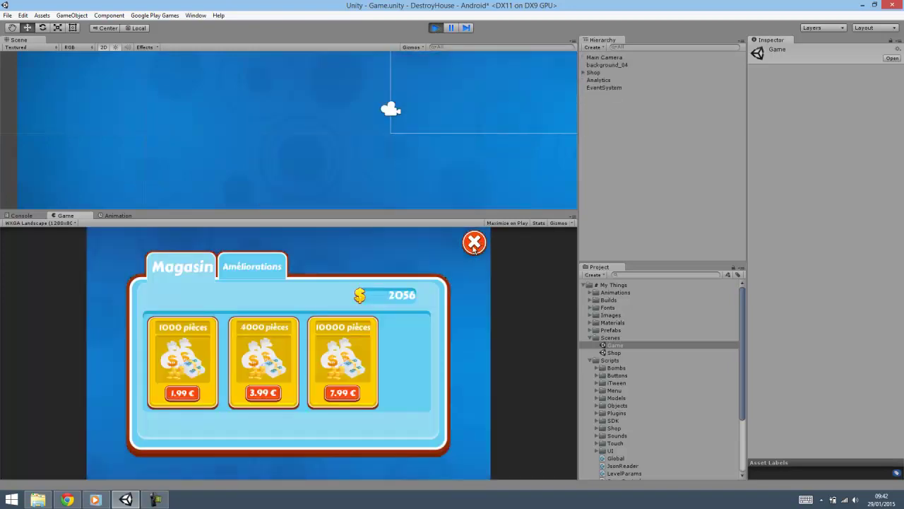
pyautogui.click(473, 245)
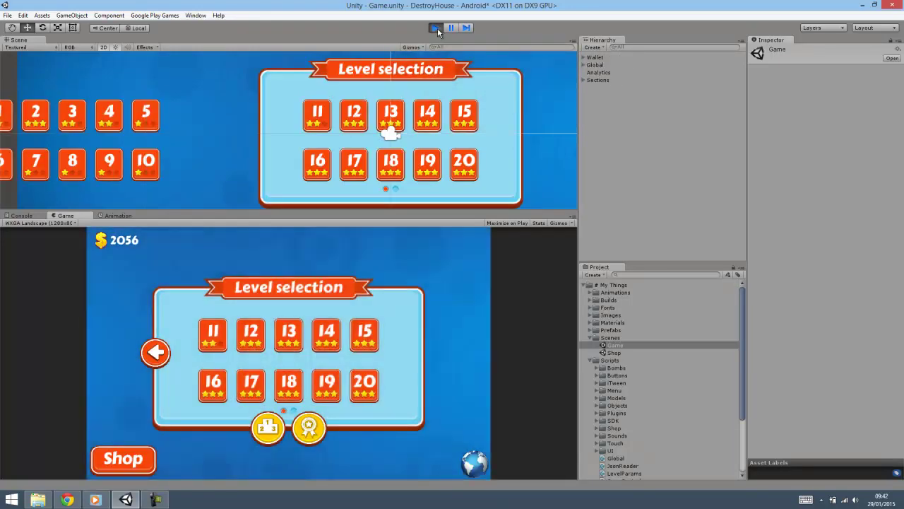
pyautogui.click(436, 28)
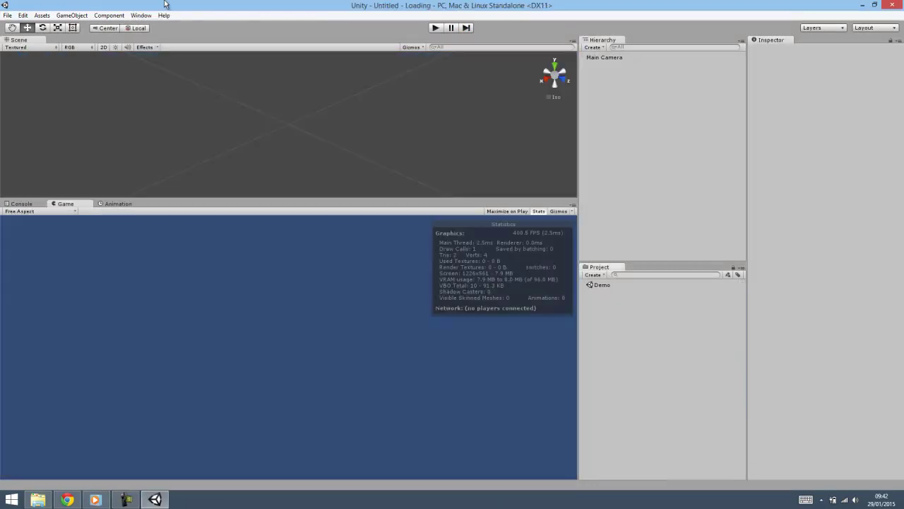
# - Enlarge the scene view, hide the statistics overlay and create a Scripts folder
pyautogui.moveTo(212, 199); pyautogui.dragTo(424, 254)
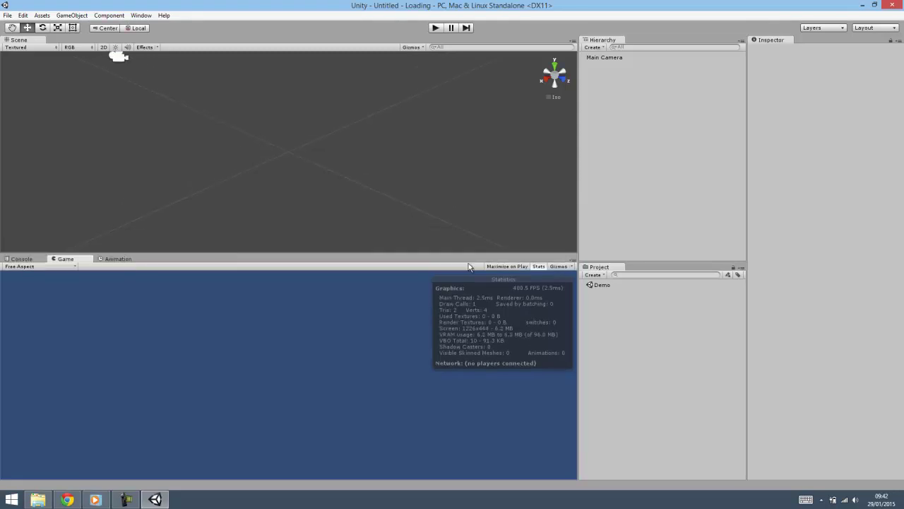
pyautogui.click(539, 266)
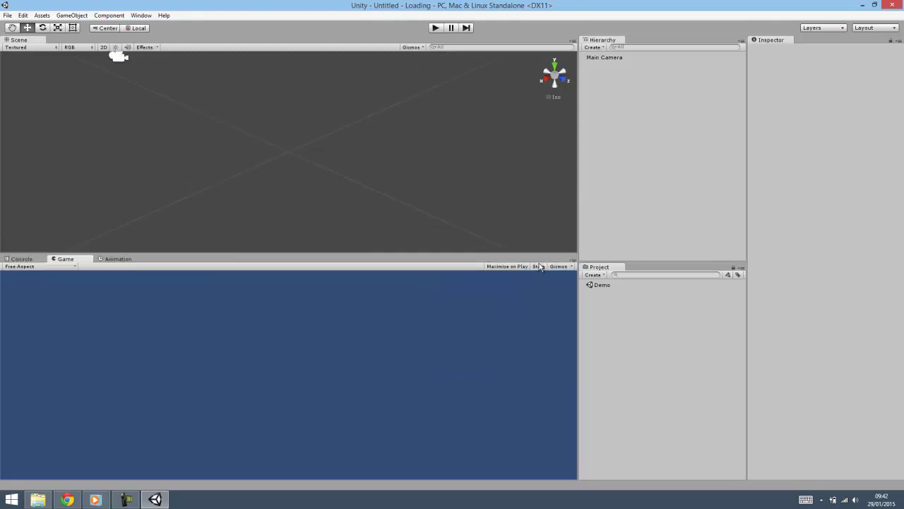
pyautogui.rightClick(627, 319)
pyautogui.moveTo(652, 325)
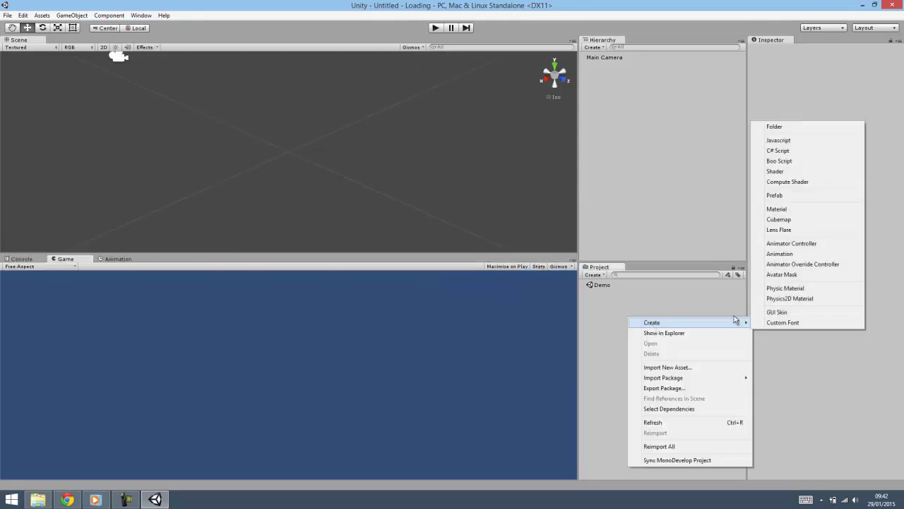
pyautogui.click(788, 130)
pyautogui.write('cripts')
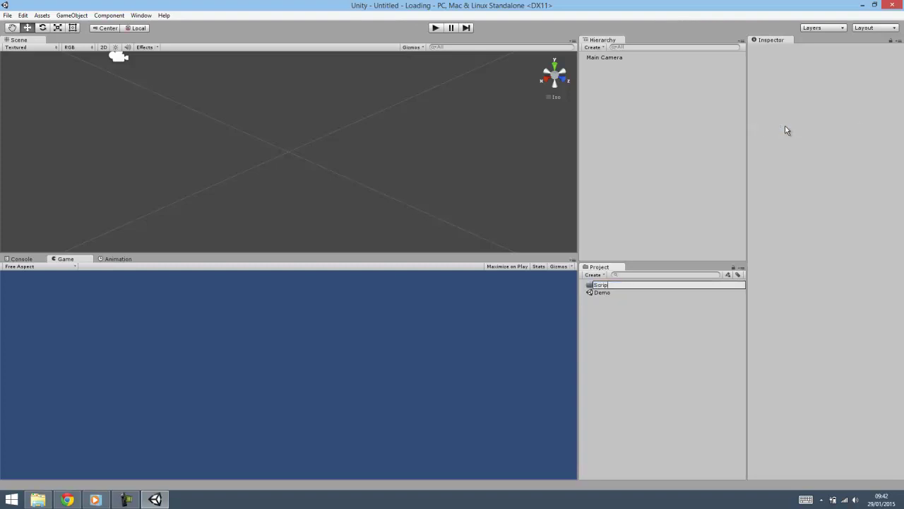
pyautogui.press('Return')
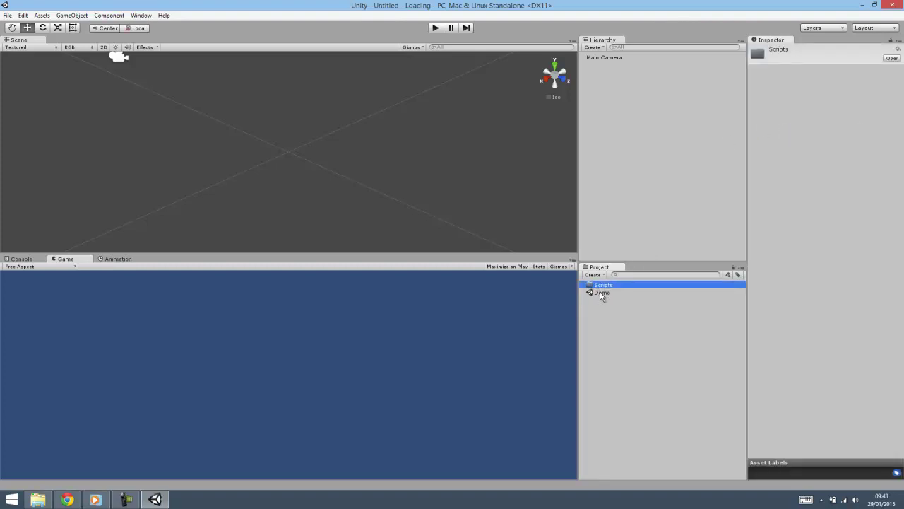
# - Duplicate the Demo scene as Level1 and make a second copy for Level2
pyautogui.click(602, 294)
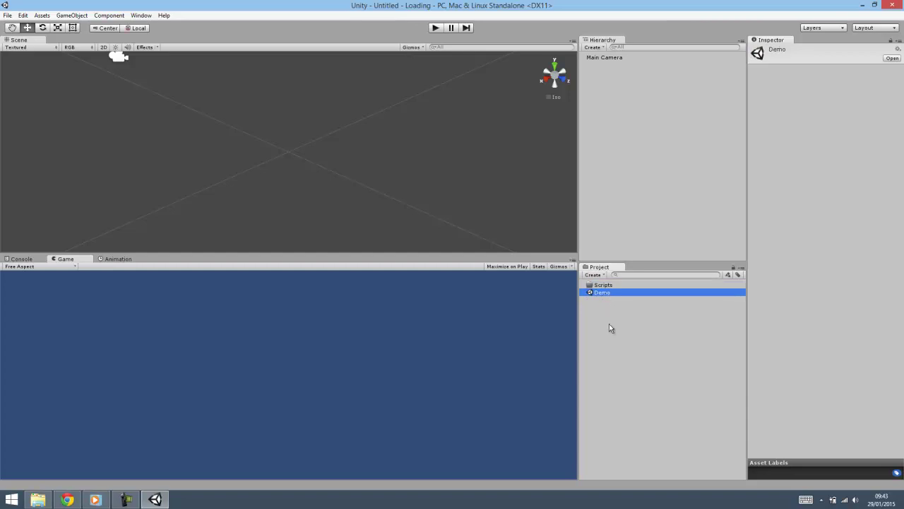
pyautogui.hotkey('ctrl', 'd')
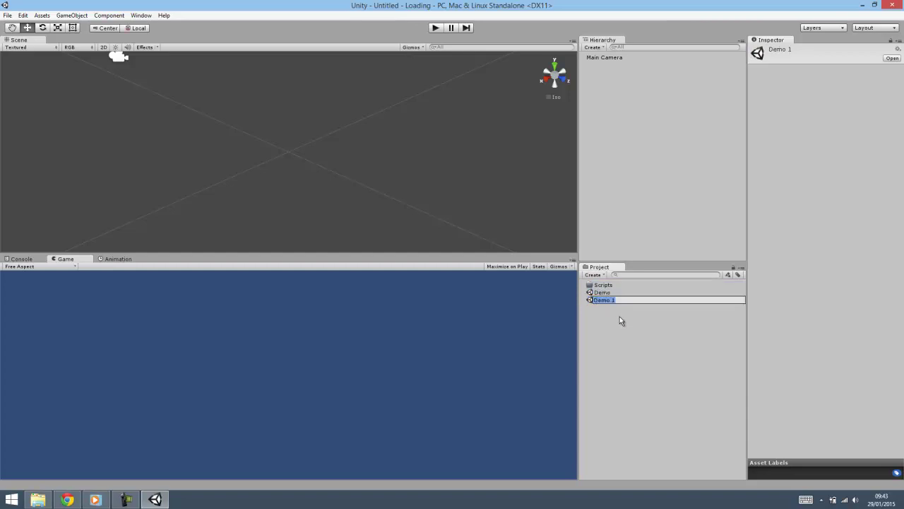
pyautogui.press('BackSpace')
pyautogui.write('Level1')
pyautogui.press('Return')
pyautogui.hotkey('ctrl', 'd')
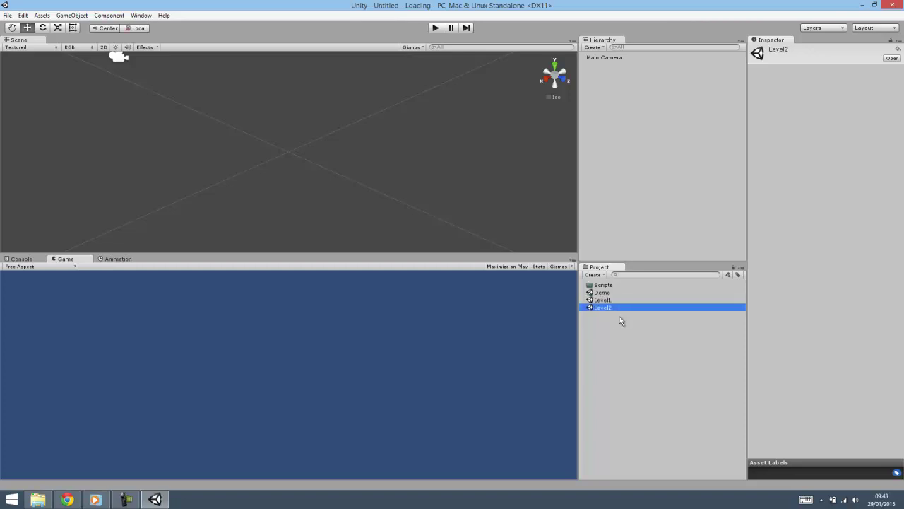
# - Open the Level1 scene and add a UI Text object to it
pyautogui.doubleClick(602, 301)
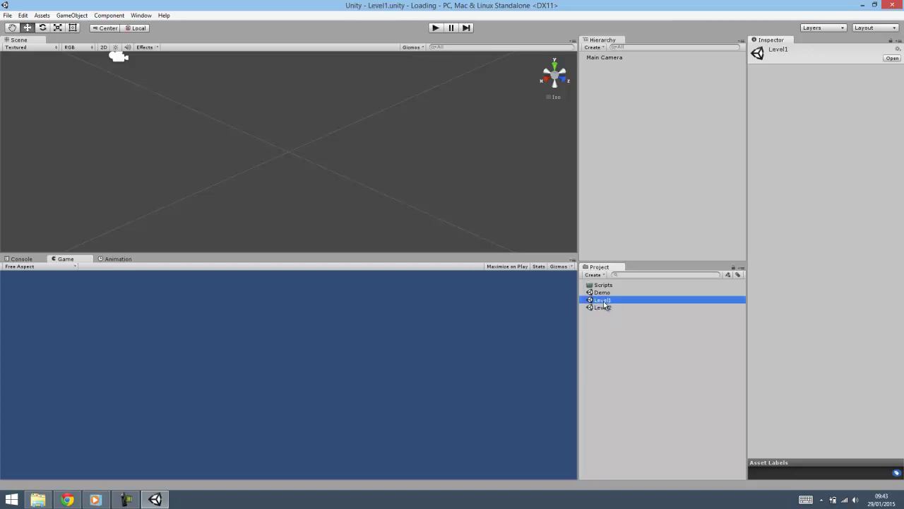
pyautogui.rightClick(647, 126)
pyautogui.click(621, 112)
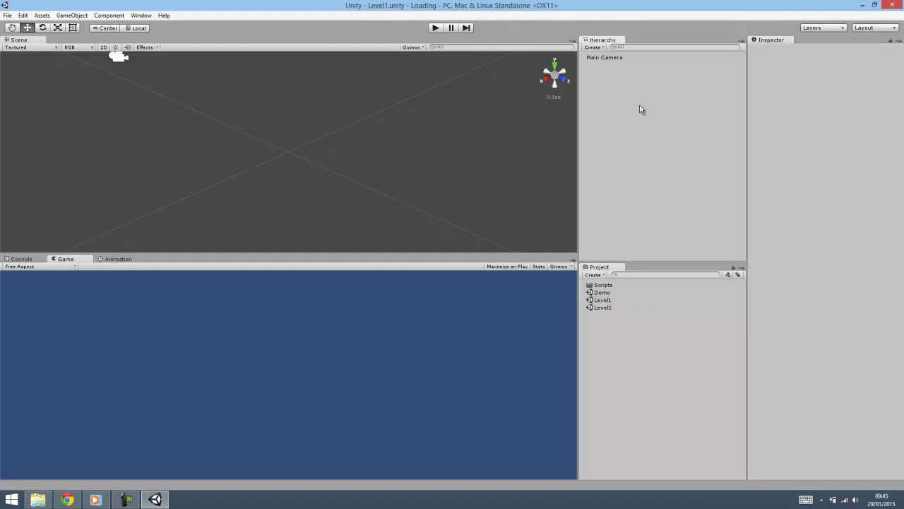
pyautogui.rightClick(627, 118)
pyautogui.moveTo(664, 253)
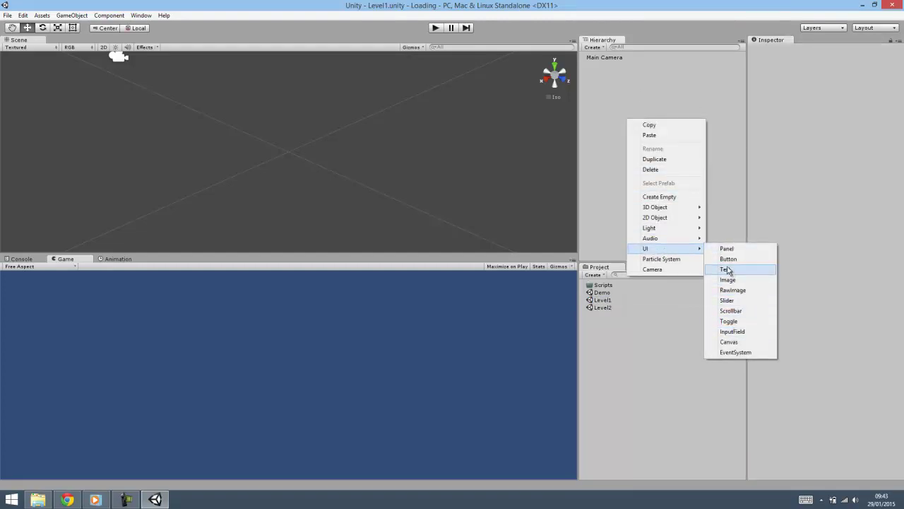
pyautogui.click(727, 269)
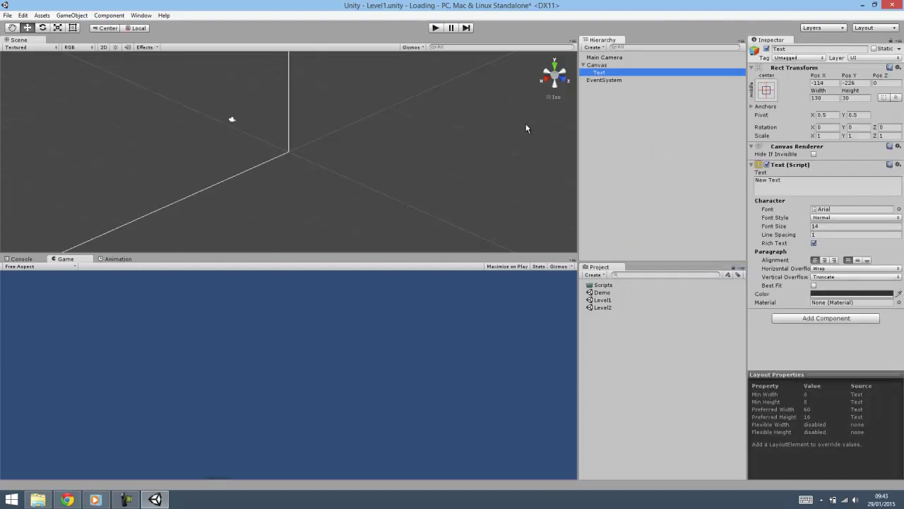
# - Set the text to LEVEL 1, centred horizontally and vertically
pyautogui.click(792, 181)
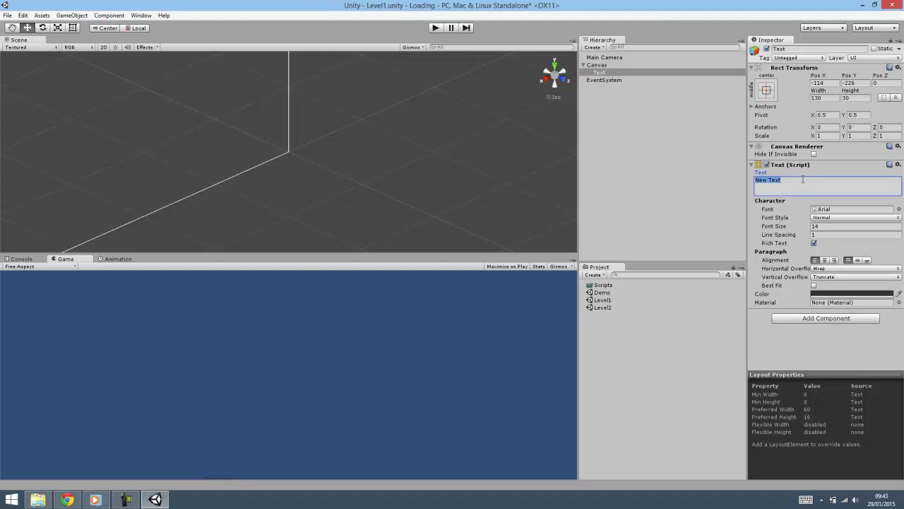
pyautogui.write('LEVEL 1')
pyautogui.click(825, 260)
pyautogui.click(867, 260)
pyautogui.click(612, 72)
# - Place the text at X 0, Y 0, enable Best Fit and colour it white
pyautogui.click(823, 83)
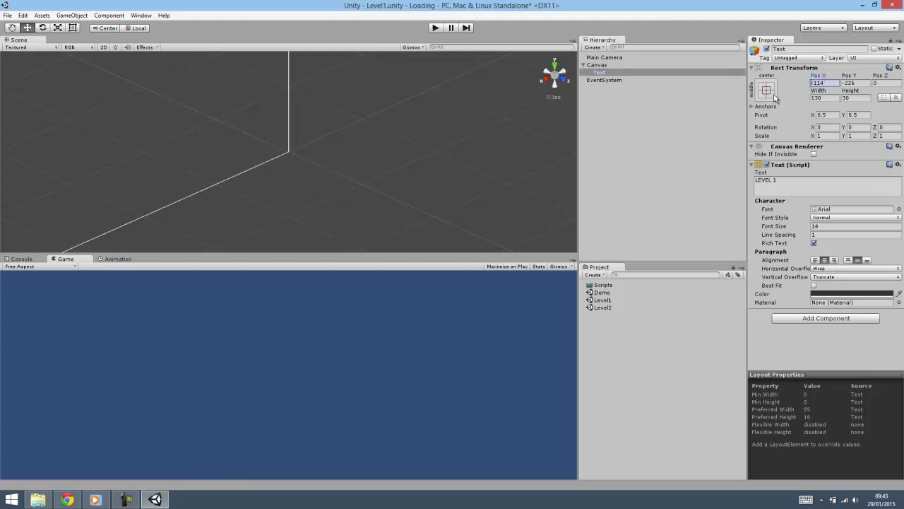
pyautogui.write('0')
pyautogui.press('Tab')
pyautogui.write('0')
pyautogui.click(814, 285)
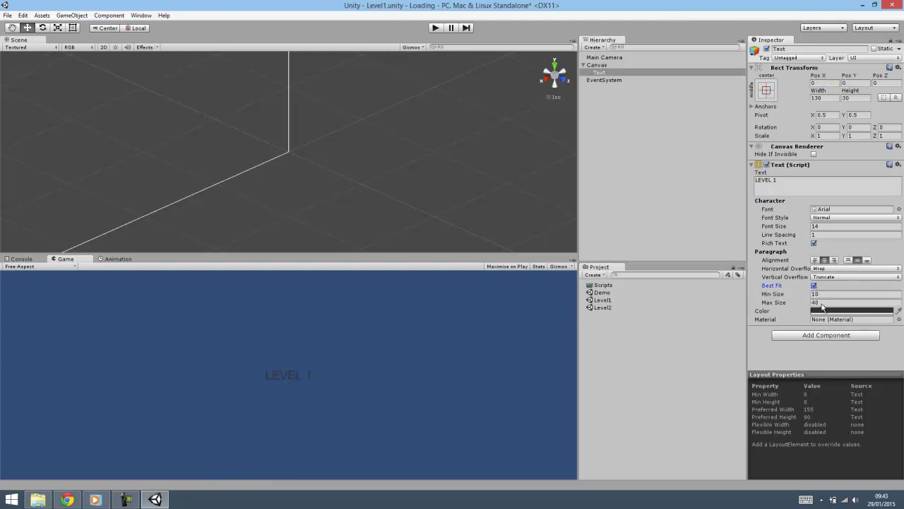
pyautogui.click(822, 309)
pyautogui.moveTo(530, 163); pyautogui.dragTo(416, 72)
pyautogui.click(647, 108)
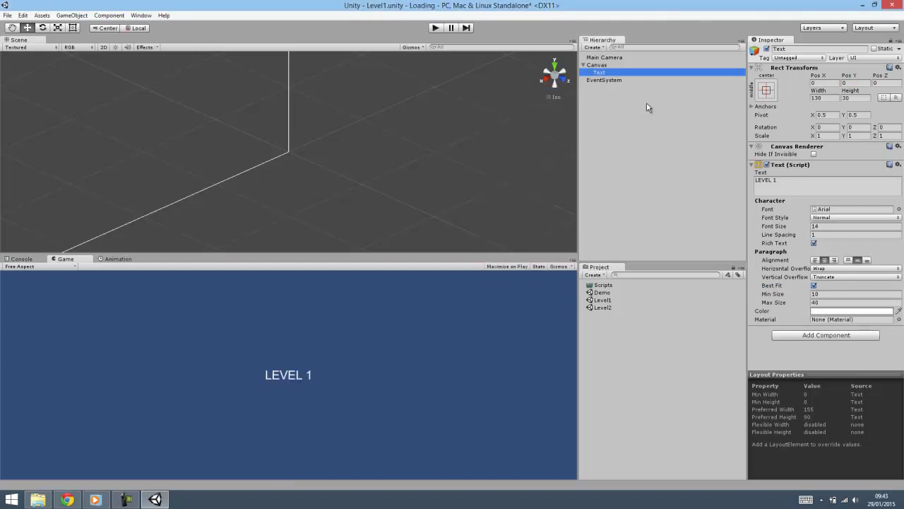
pyautogui.click(597, 65)
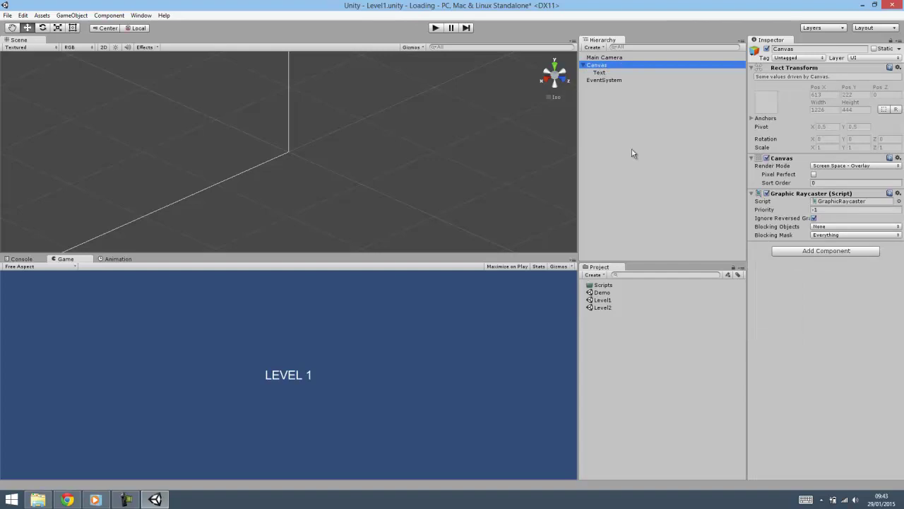
# - Open Level2, change its text label to LEVEL 2 and save the scene
pyautogui.doubleClick(600, 308)
pyautogui.click(453, 276)
pyautogui.click(583, 65)
pyautogui.click(600, 72)
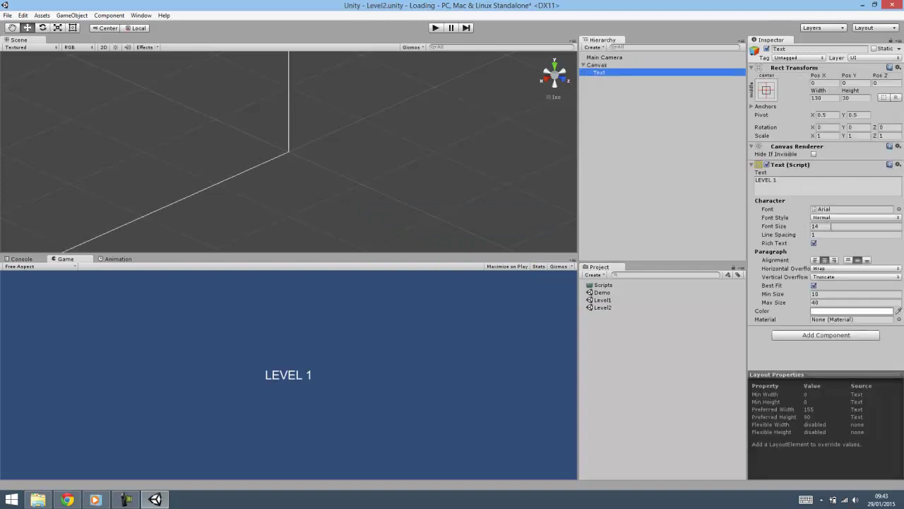
pyautogui.click(830, 186)
pyautogui.press('BackSpace')
pyautogui.write('2')
pyautogui.press('Return')
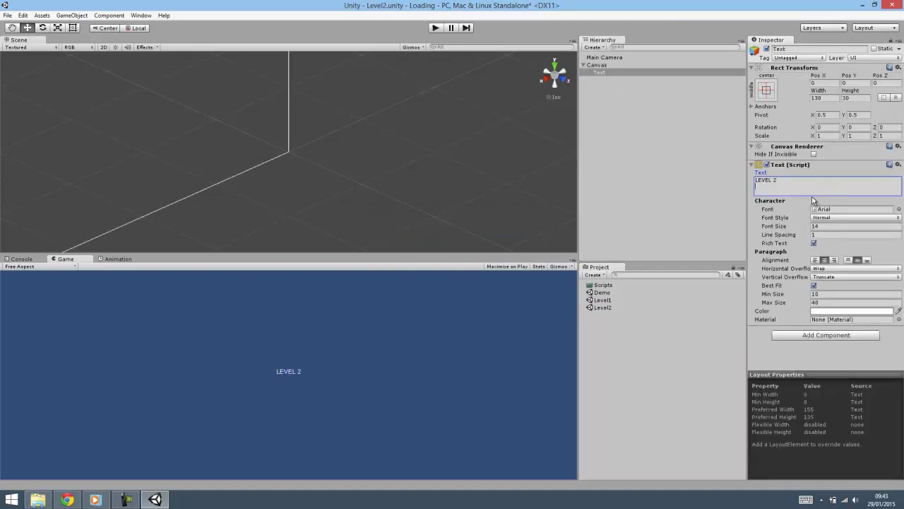
pyautogui.hotkey('ctrl', 's')
# - Open the Demo scene, replace its label text with DEMO and save
pyautogui.doubleClick(599, 301)
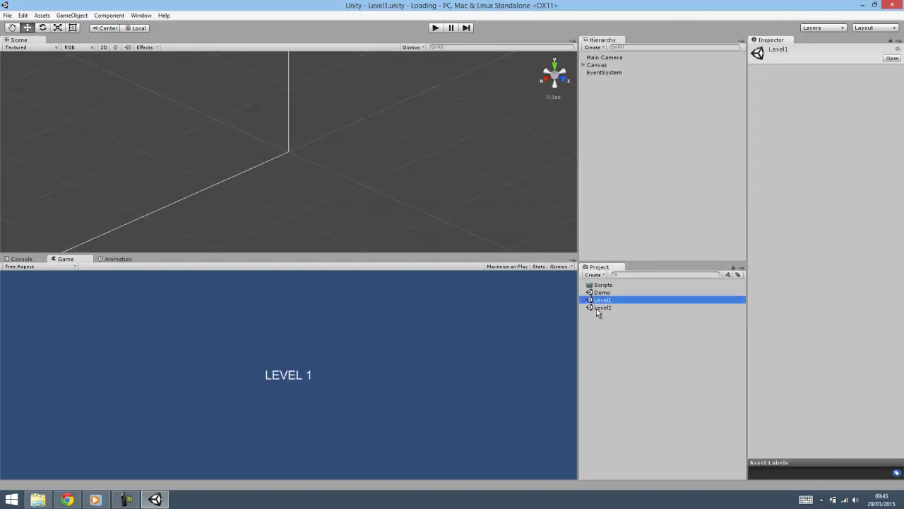
pyautogui.doubleClick(597, 308)
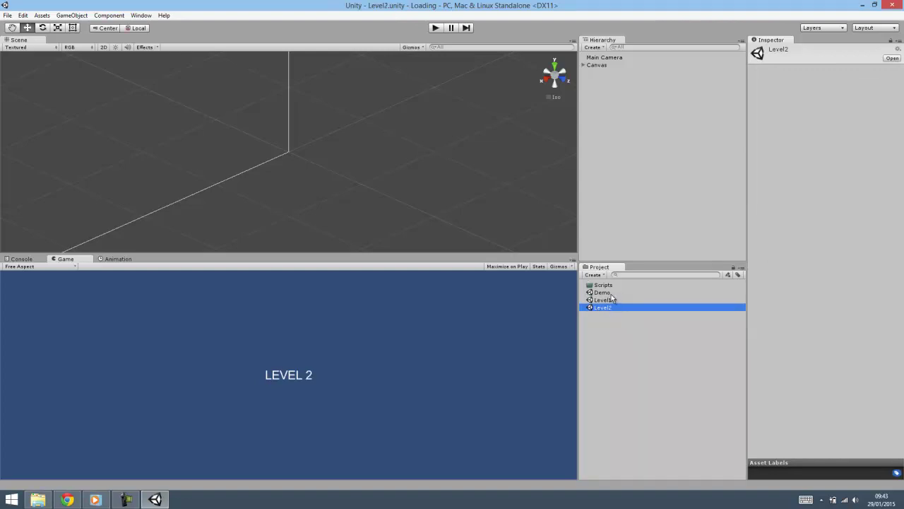
pyautogui.doubleClick(610, 292)
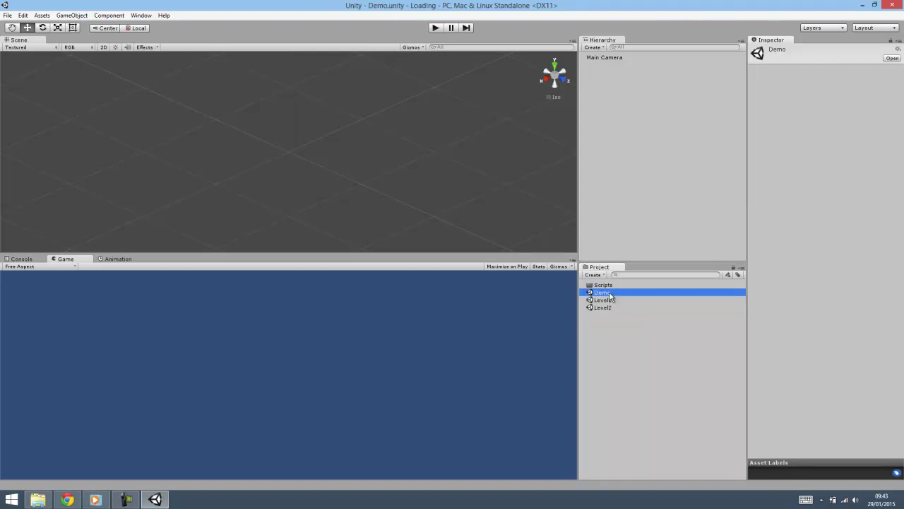
pyautogui.click(595, 72)
pyautogui.click(817, 184)
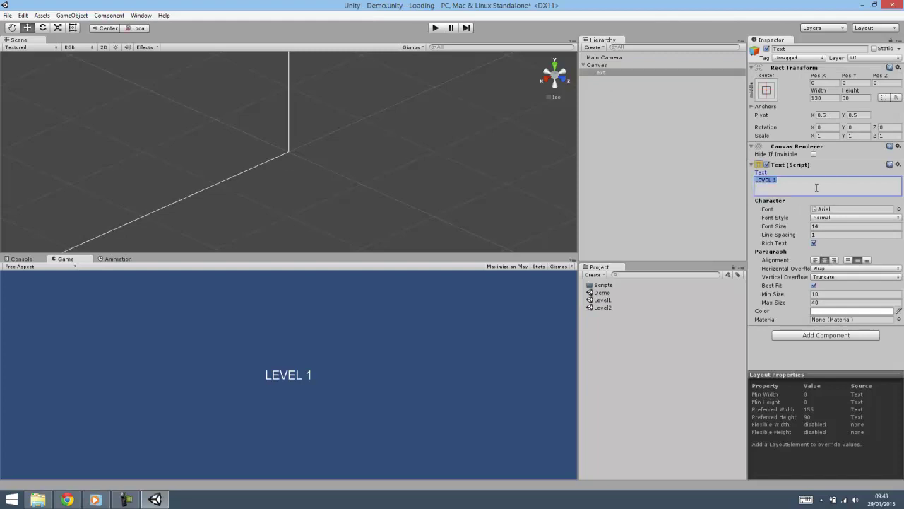
pyautogui.write('DEMO')
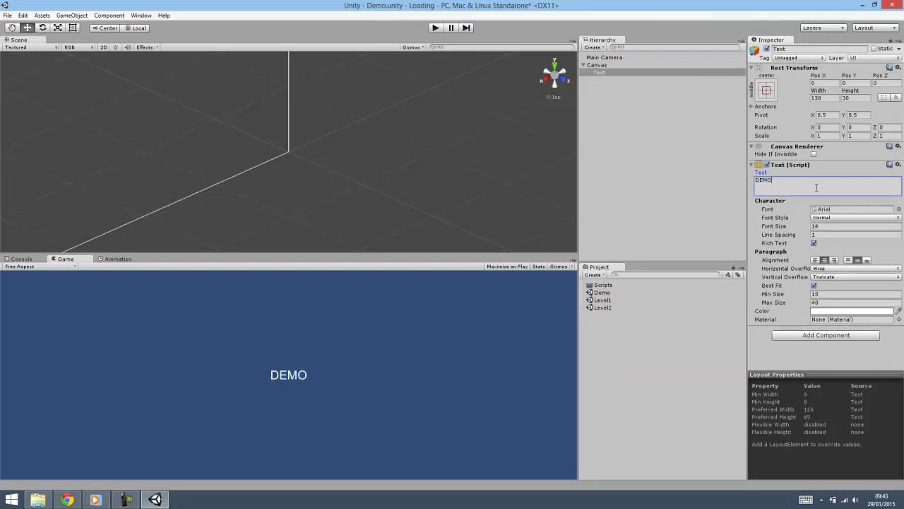
pyautogui.click(615, 98)
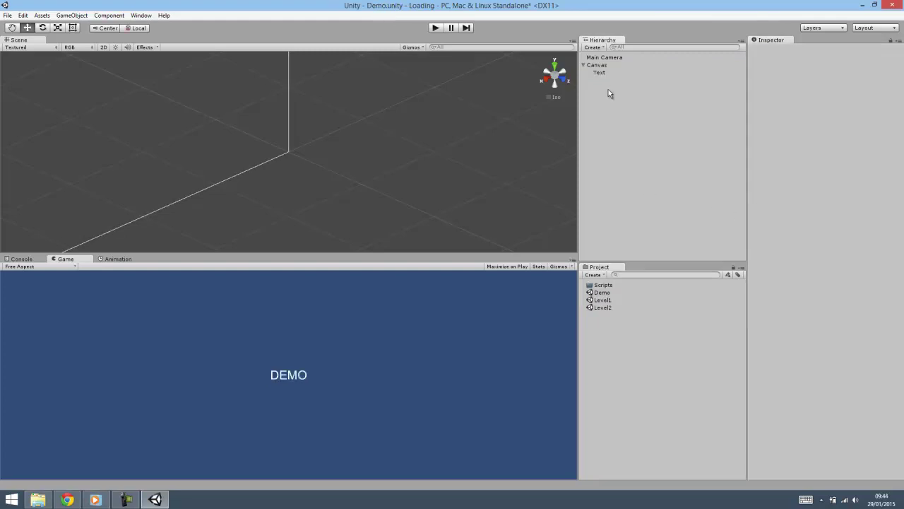
pyautogui.hotkey('ctrl', 's')
# - Create the C# script Global under Scripts, then add an empty GameObject in the Hierarchy
pyautogui.press('XF86AudioRaiseVolume')
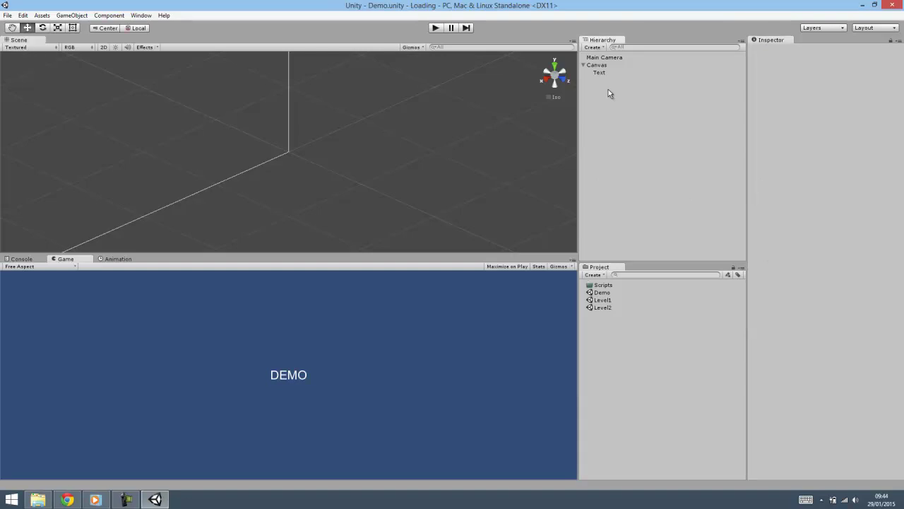
pyautogui.rightClick(599, 285)
pyautogui.moveTo(706, 289)
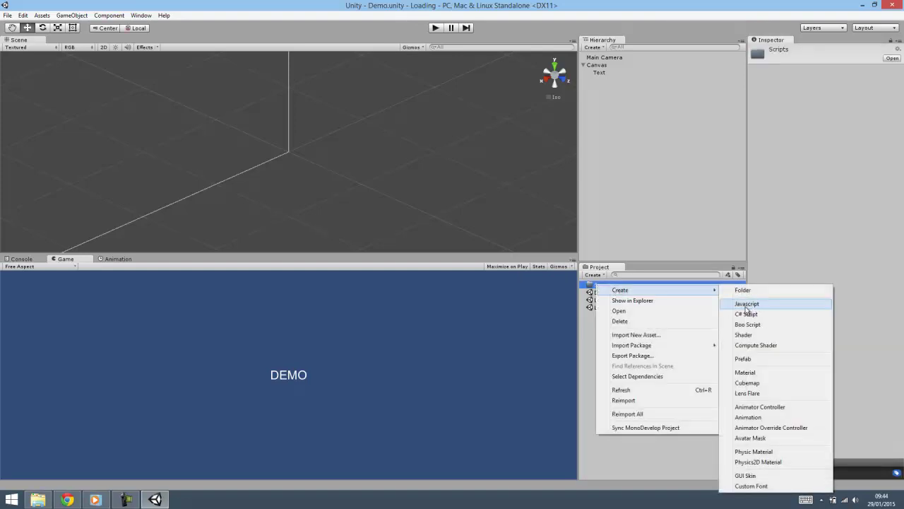
pyautogui.click(747, 313)
pyautogui.write('Global')
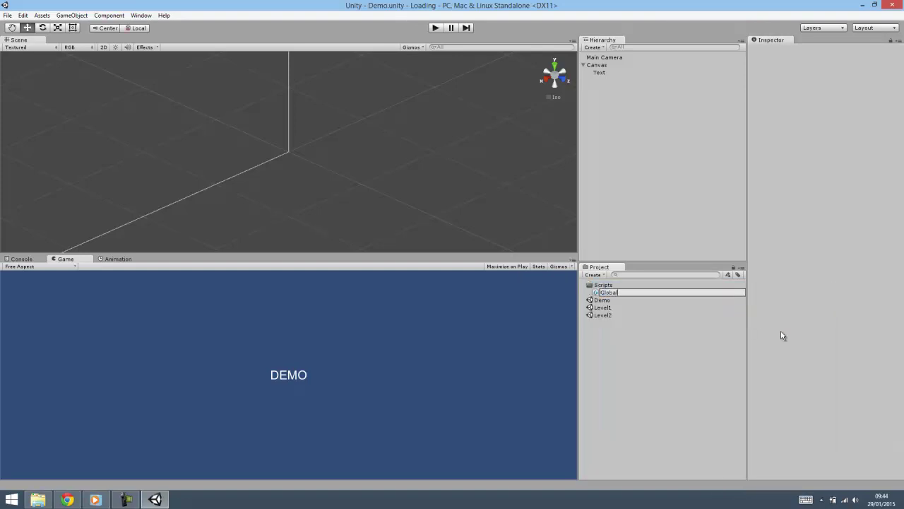
pyautogui.press('Return')
pyautogui.rightClick(660, 221)
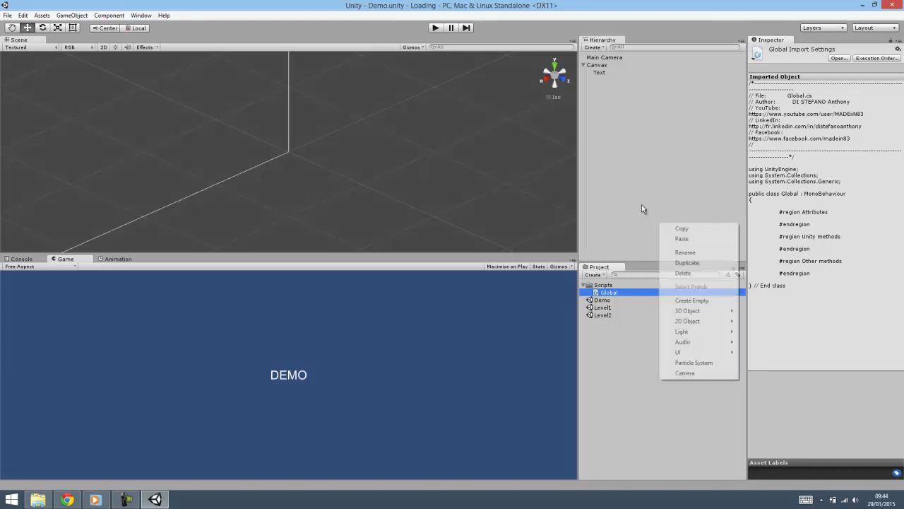
pyautogui.click(691, 302)
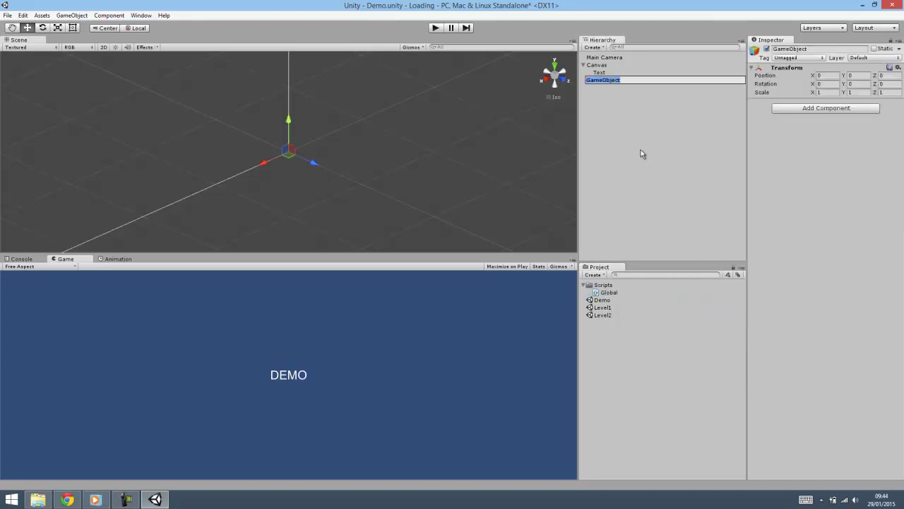
# - Rename the empty object to Global and attach the Global script to it
pyautogui.write('Global')
pyautogui.press('Return')
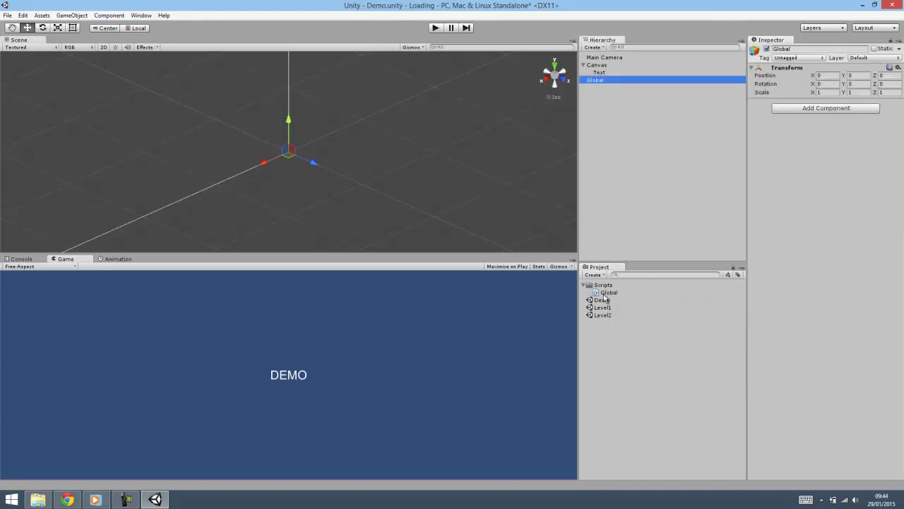
pyautogui.moveTo(605, 294); pyautogui.dragTo(796, 186)
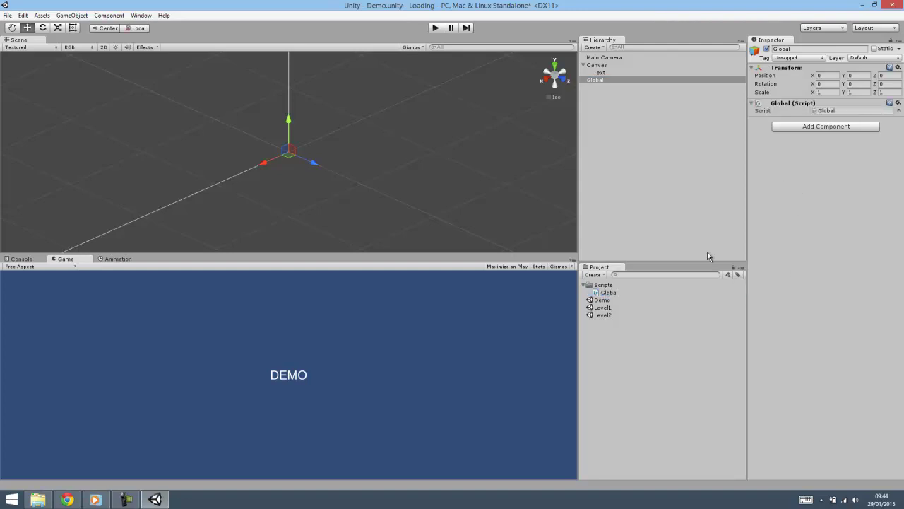
# - Create a Loading C# script in Scripts and attach it to the Global object
pyautogui.rightClick(605, 289)
pyautogui.moveTo(622, 289)
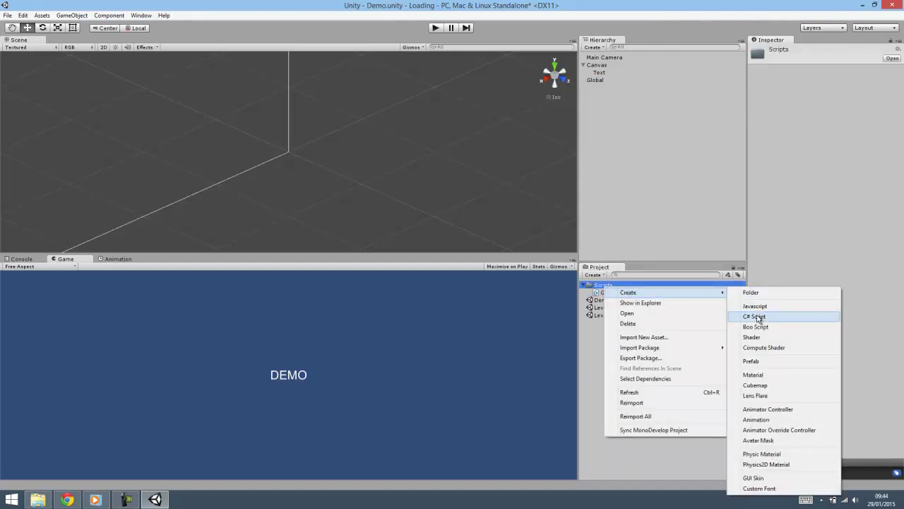
pyautogui.click(757, 317)
pyautogui.write('Loading')
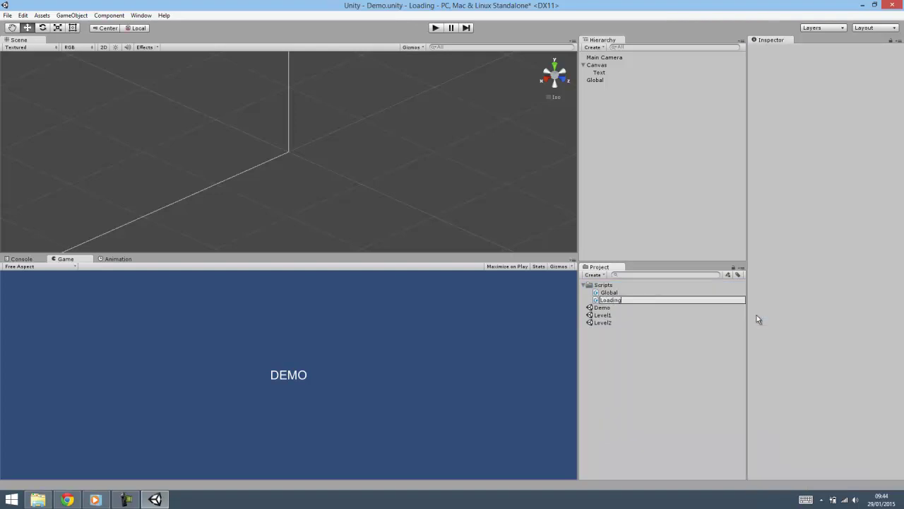
pyautogui.press('Return')
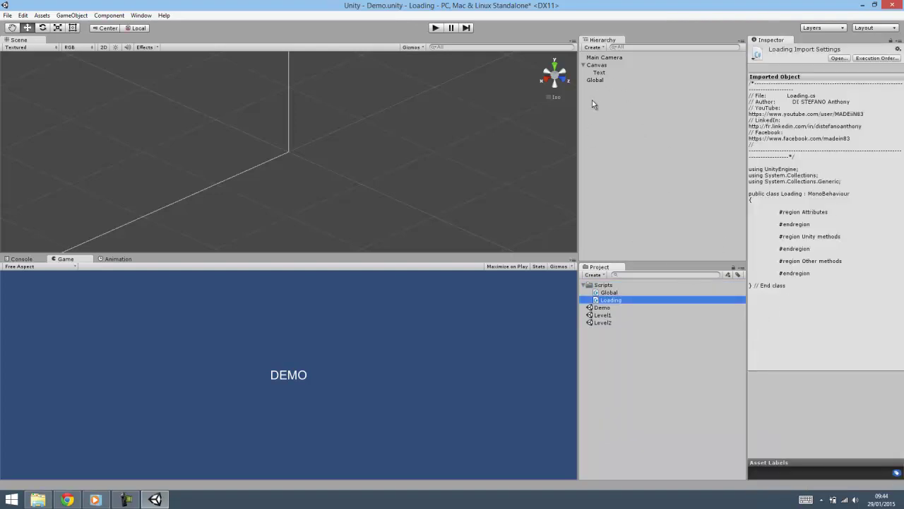
pyautogui.click(595, 80)
pyautogui.moveTo(618, 297); pyautogui.dragTo(805, 213)
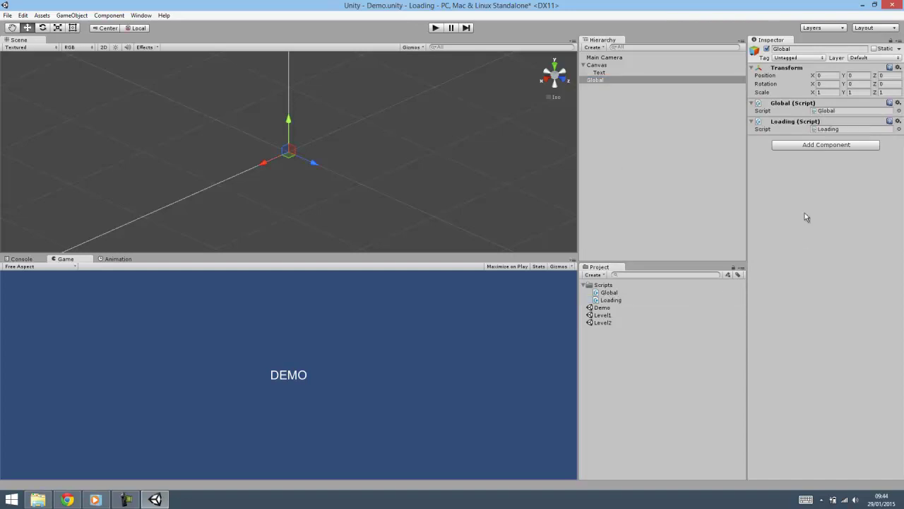
pyautogui.click(612, 294)
# - Open Global.cs in Visual Studio, delete its unused using lines, and open Loading.cs
pyautogui.doubleClick(612, 294)
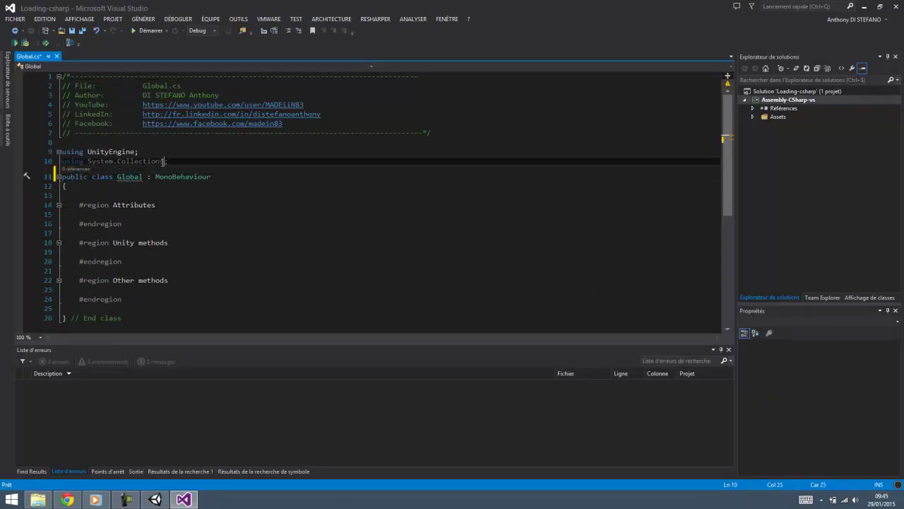
pyautogui.click(171, 166)
pyautogui.press('Return')
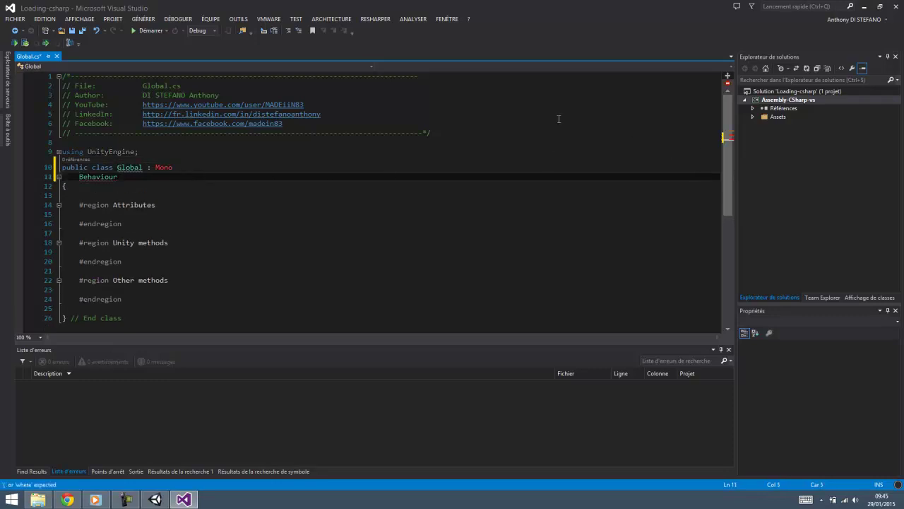
pyautogui.press('BackSpace')
pyautogui.click(753, 116)
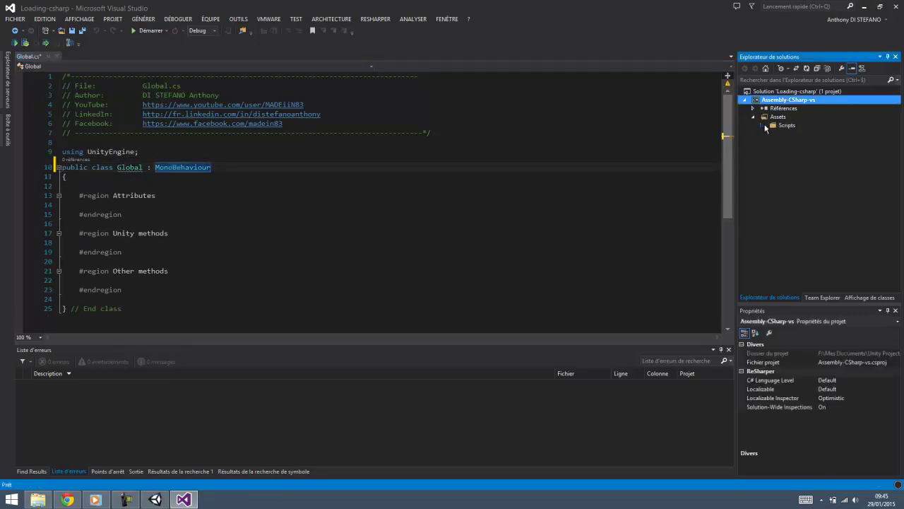
pyautogui.click(765, 125)
pyautogui.doubleClick(799, 143)
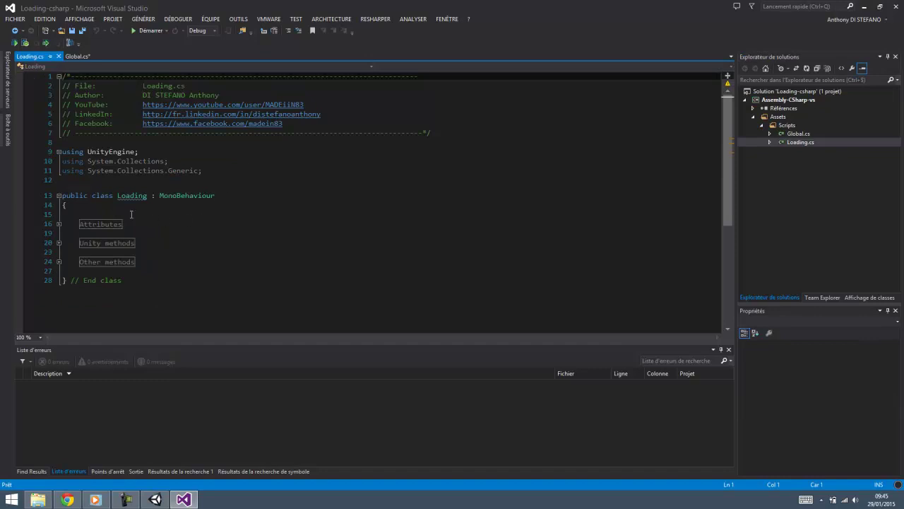
# - Strip the region blocks from Global.cs, declare 'public static Loading loading;' and save
pyautogui.click(73, 56)
pyautogui.click(126, 198)
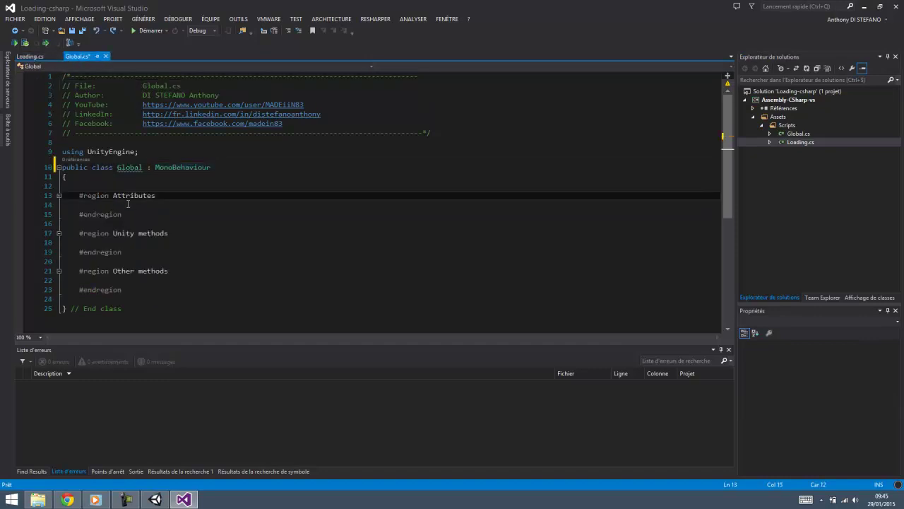
pyautogui.click(128, 204)
pyautogui.moveTo(133, 187)
pyautogui.mouseDown()
pyautogui.moveTo(145, 315)
pyautogui.moveTo(81, 186)
pyautogui.mouseUp()
pyautogui.press('Return')
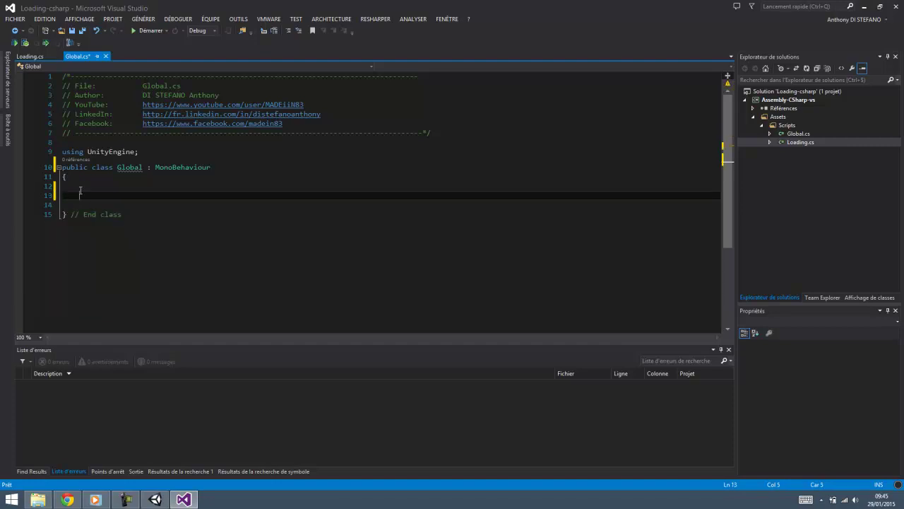
pyautogui.write('public')
pyautogui.write(' static ')
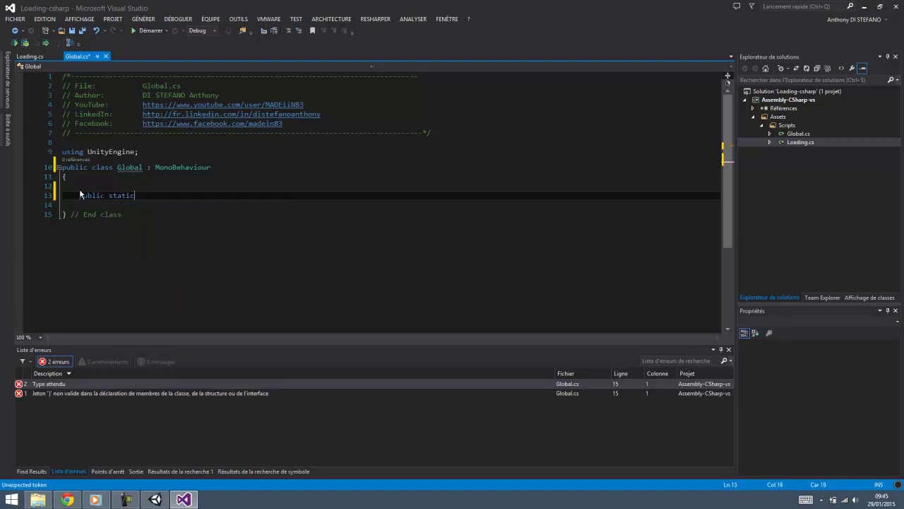
pyautogui.write('Loading')
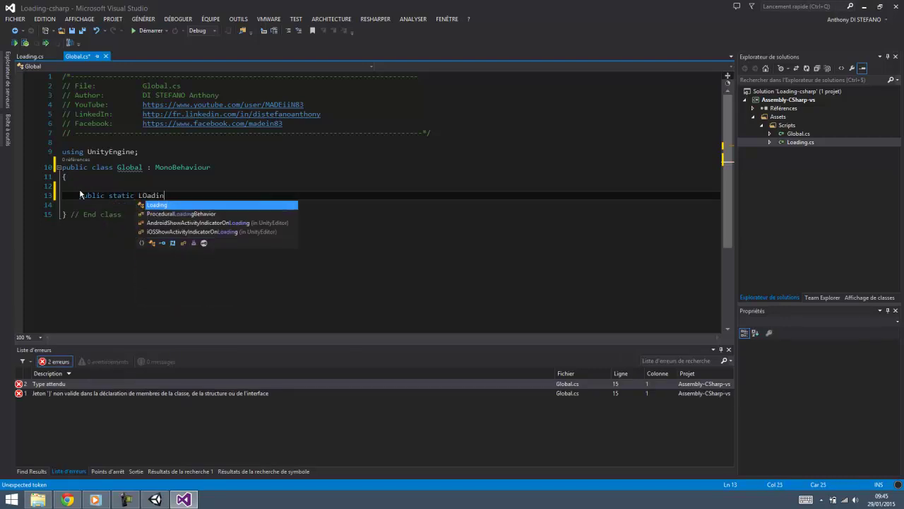
pyautogui.press('Escape')
pyautogui.write('loa')
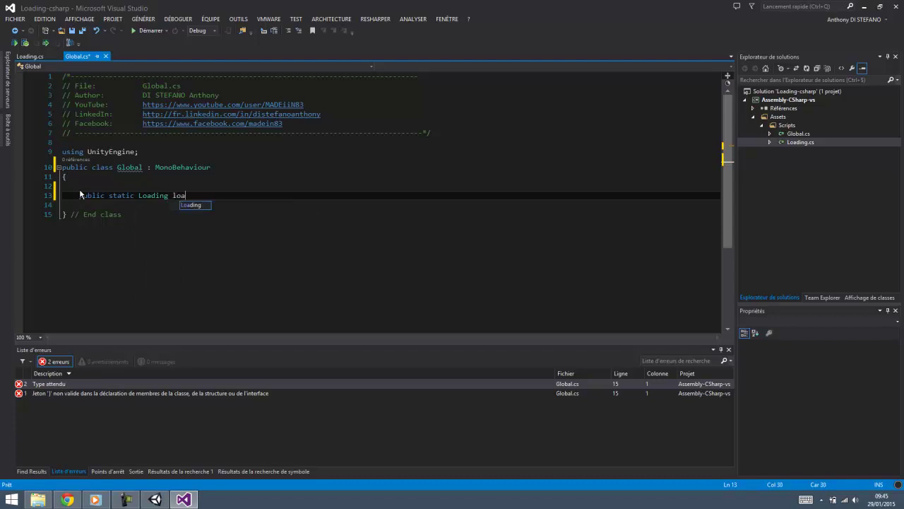
pyautogui.write('ding')
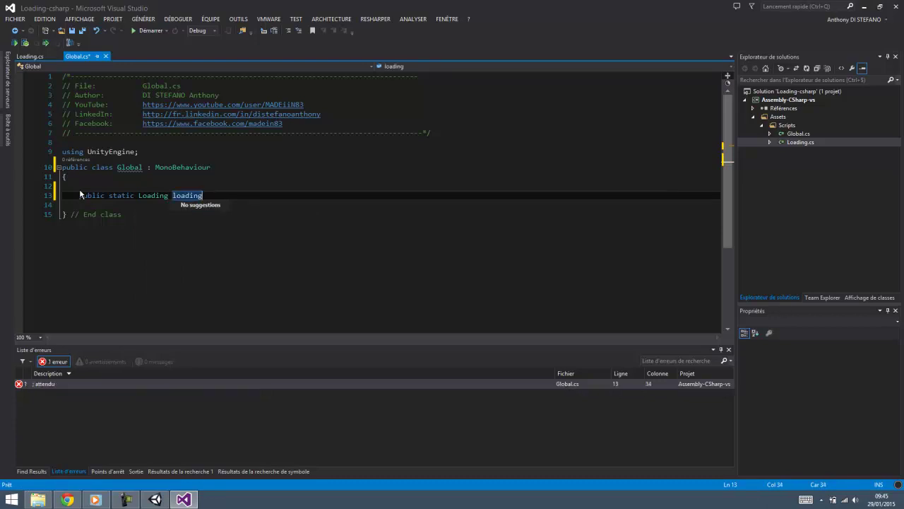
pyautogui.write(';')
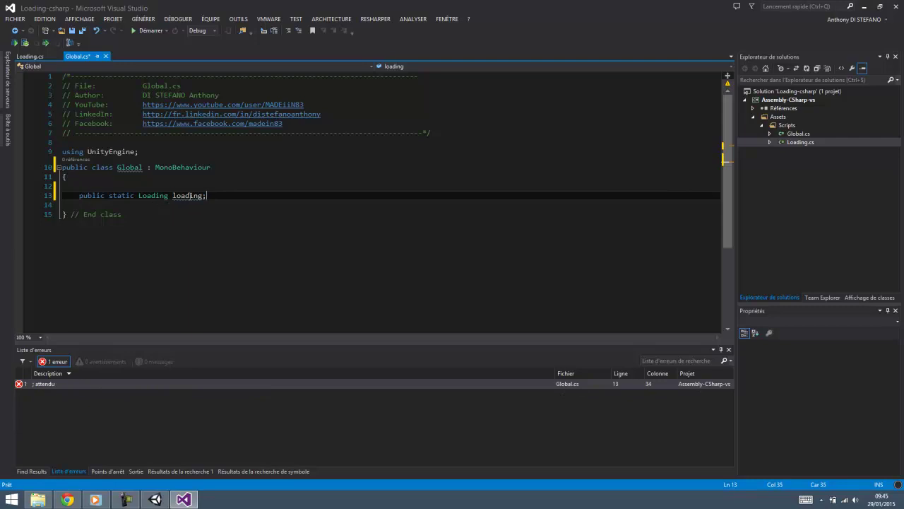
pyautogui.hotkey('ctrl', 's')
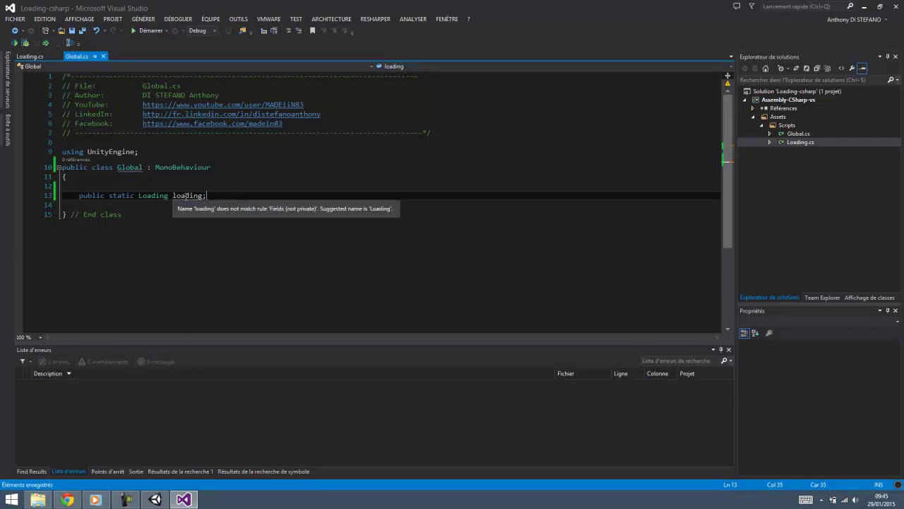
pyautogui.click(186, 195)
# - Delete the region blocks in Loading.cs and add an empty Awake() method
pyautogui.hotkey('ctrl', 'Tab')
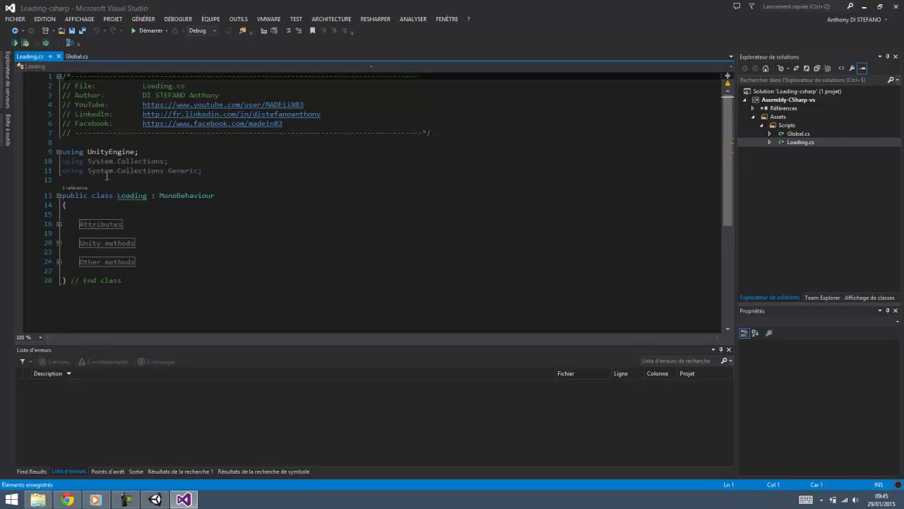
pyautogui.moveTo(147, 261); pyautogui.dragTo(105, 213)
pyautogui.press('Delete')
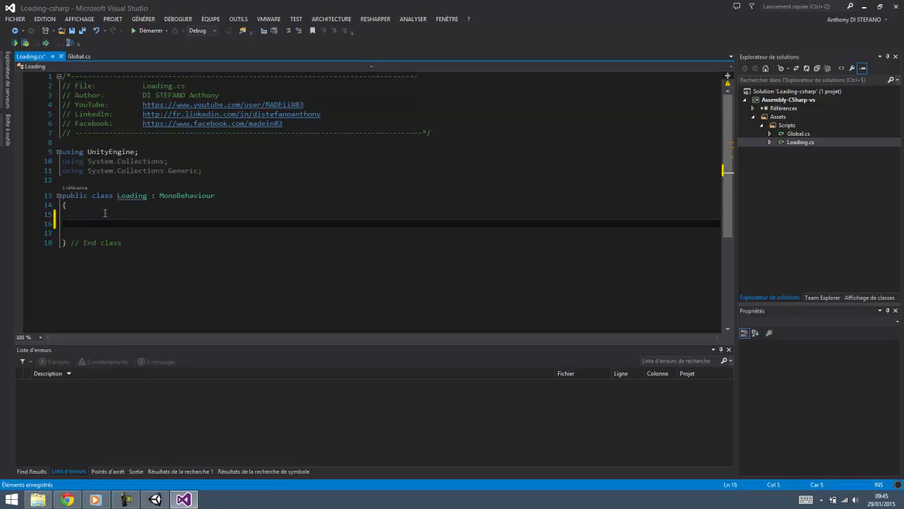
pyautogui.write('void Awake')
pyautogui.write('()')
pyautogui.press('Return')
pyautogui.write('{')
pyautogui.press('Return')
pyautogui.hotkey('ctrl', 's')
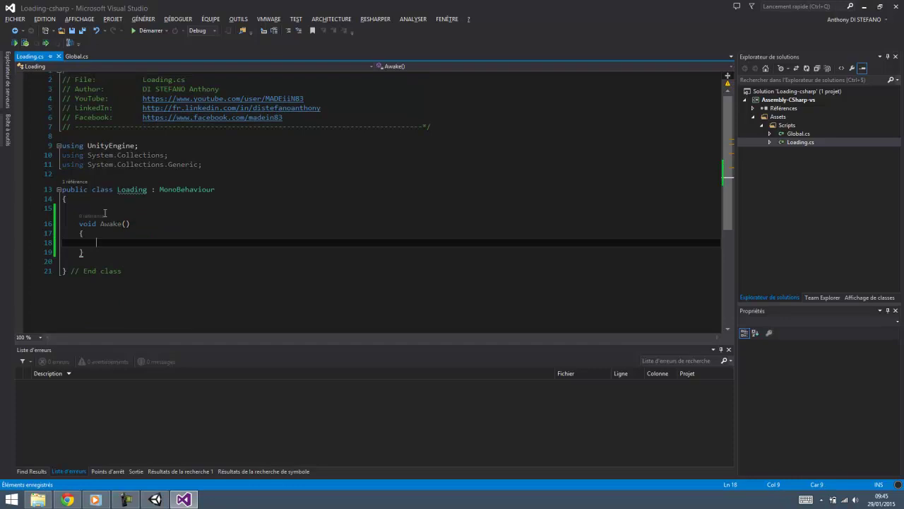
# - Assign 'Global.loading = this;' in Awake, save, and delete both System.Collections using lines
pyautogui.write('Global.')
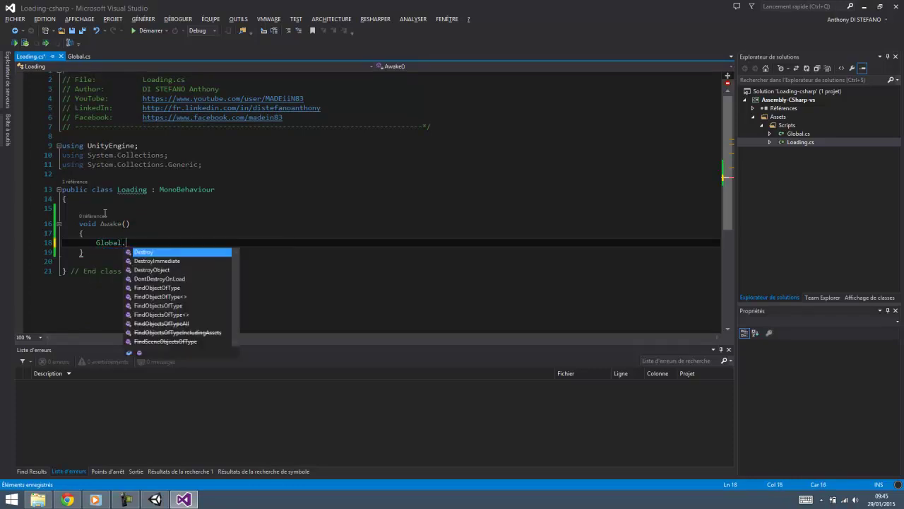
pyautogui.write('load')
pyautogui.press('Tab')
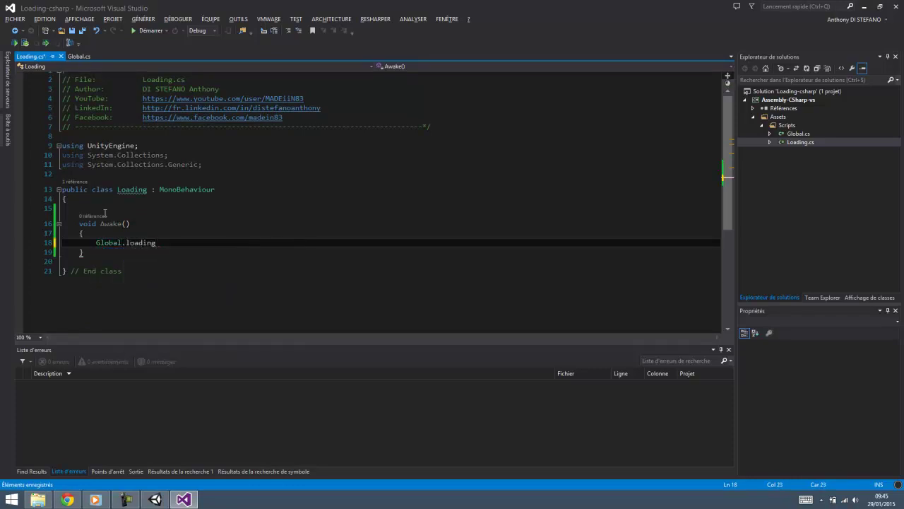
pyautogui.write('= this;')
pyautogui.hotkey('ctrl', 's')
pyautogui.click(134, 155)
pyautogui.hotkey('ctrl', 'l')
pyautogui.hotkey('ctrl', 'l')
pyautogui.hotkey('ctrl', 's')
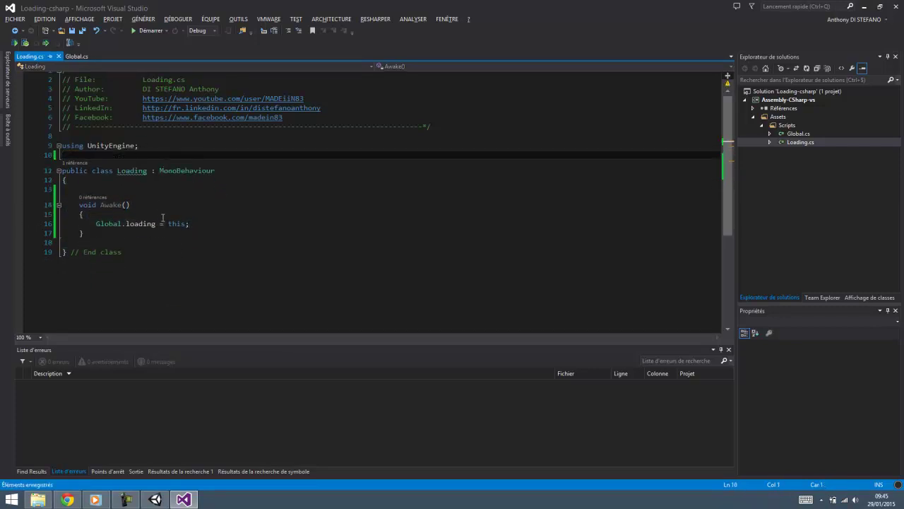
# - Review Global.cs, then add blank lines after Awake in Loading.cs
pyautogui.click(76, 56)
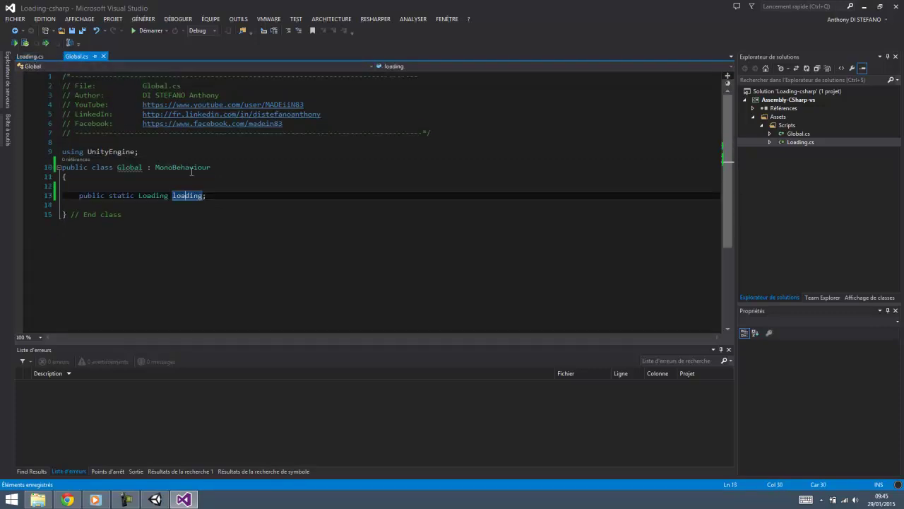
pyautogui.click(222, 193)
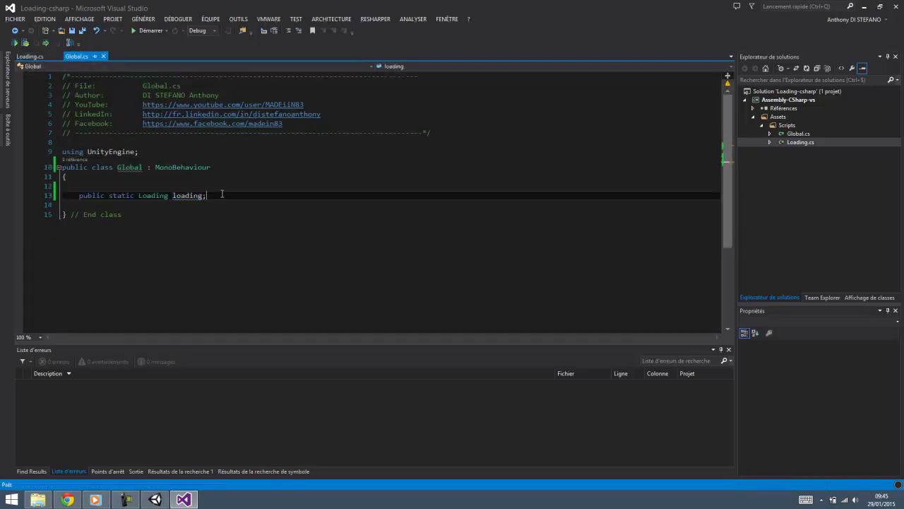
pyautogui.hotkey('ctrl', 'Tab')
pyautogui.click(137, 235)
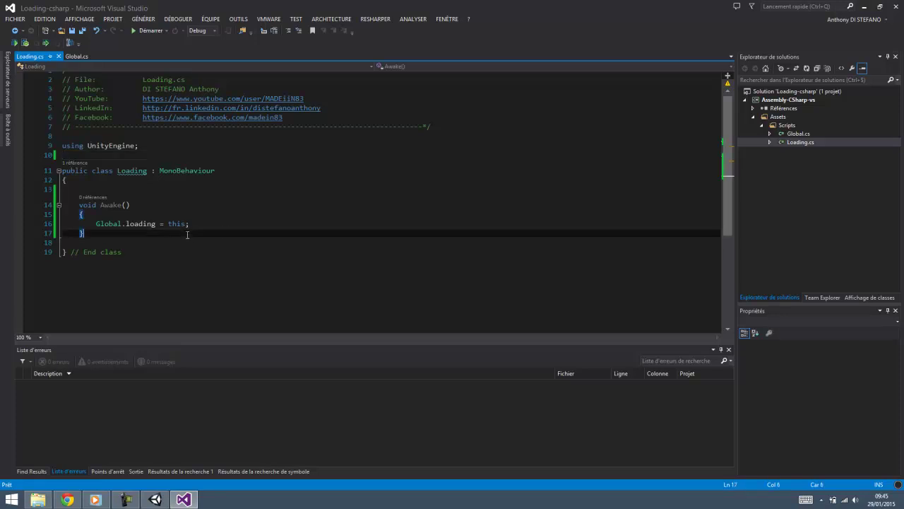
pyautogui.press('Return')
pyautogui.press('Return')
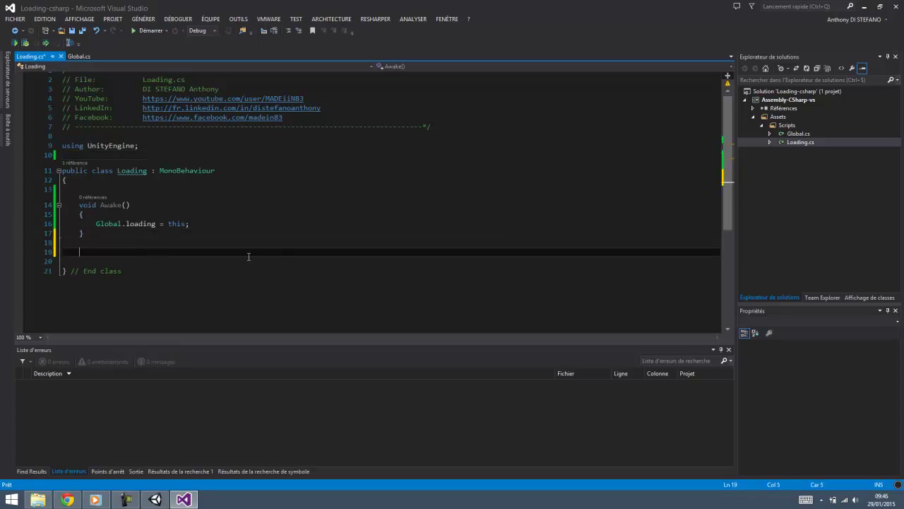
# - Declare public GameObject fields backgroundImage and text at the class top, save, and return to Unity
pyautogui.scroll(1, 248, 256)
pyautogui.click(110, 195)
pyautogui.press('Return')
pyautogui.press('Up')
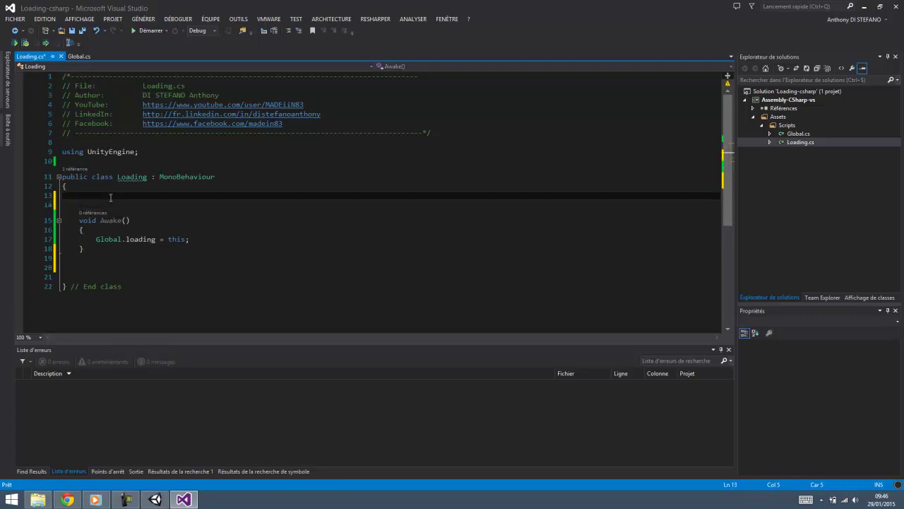
pyautogui.write('public ')
pyautogui.write('GameObject')
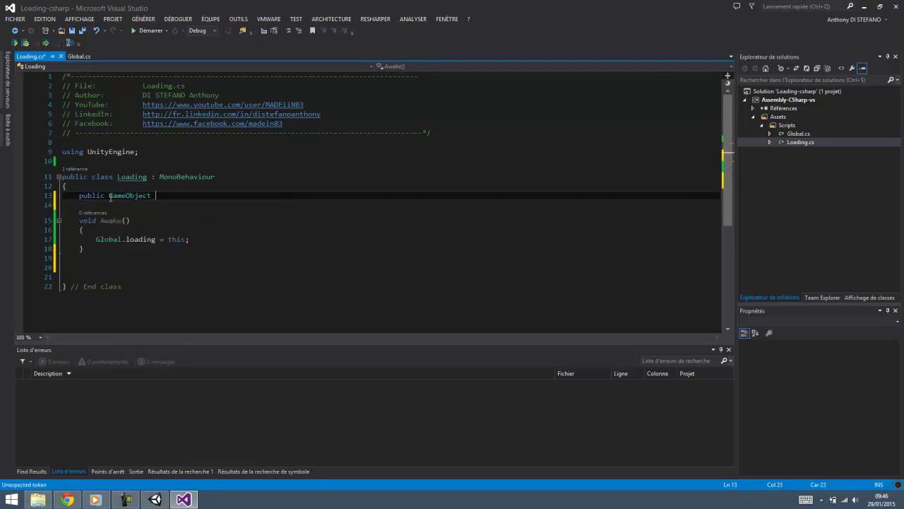
pyautogui.write(' backgrou')
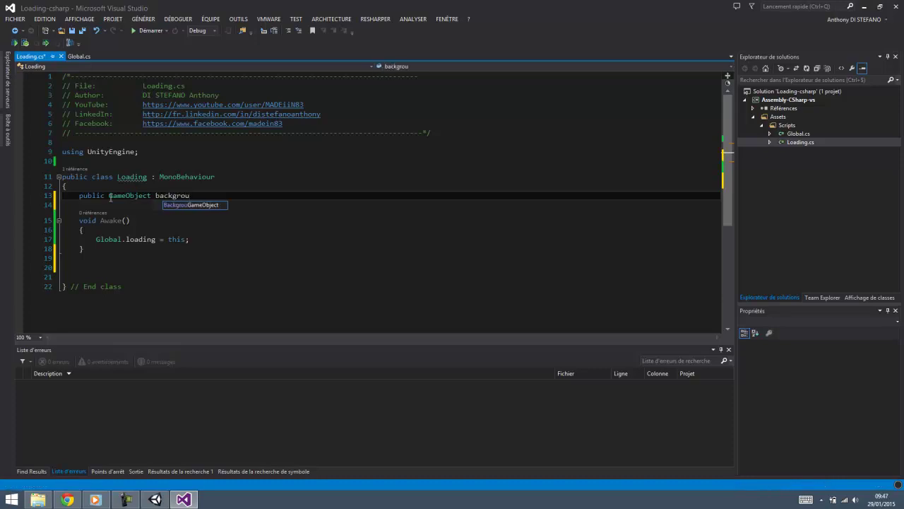
pyautogui.write('ndImage;')
pyautogui.press('Return')
pyautogui.write('publ')
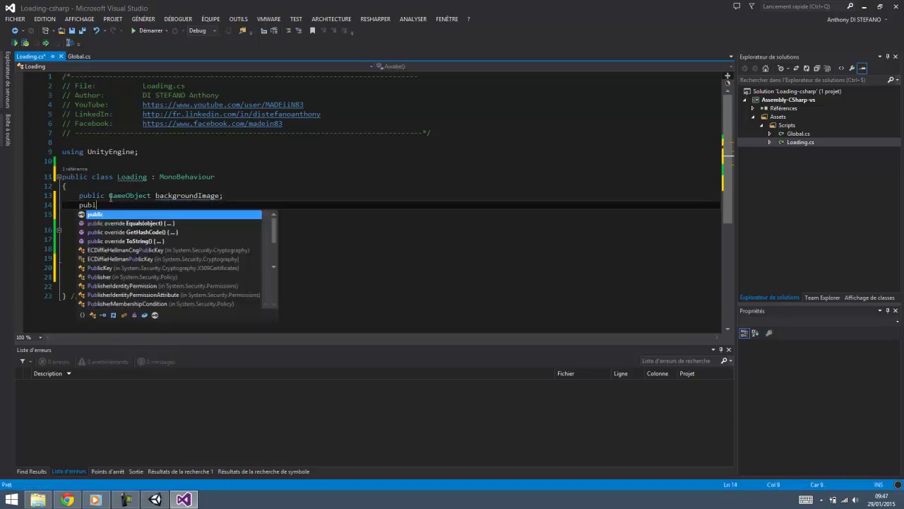
pyautogui.write('ic gam ')
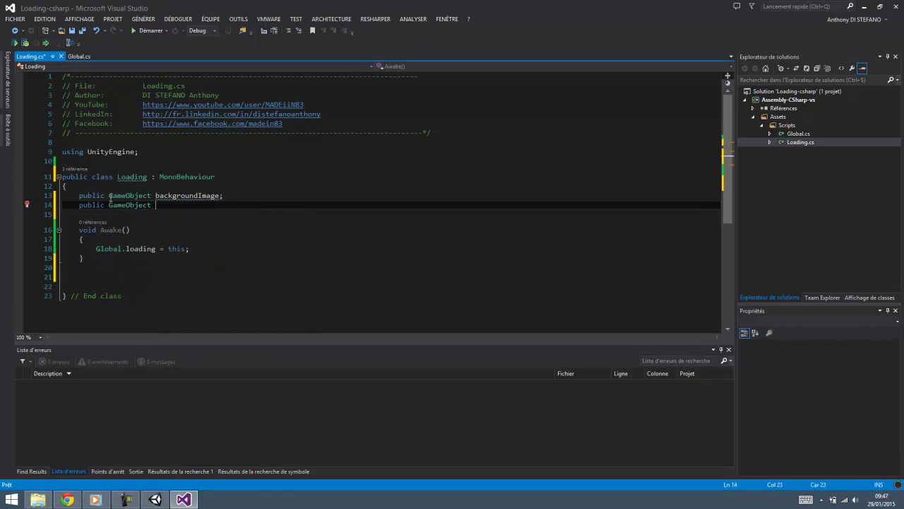
pyautogui.write('text;')
pyautogui.hotkey('ctrl', 's')
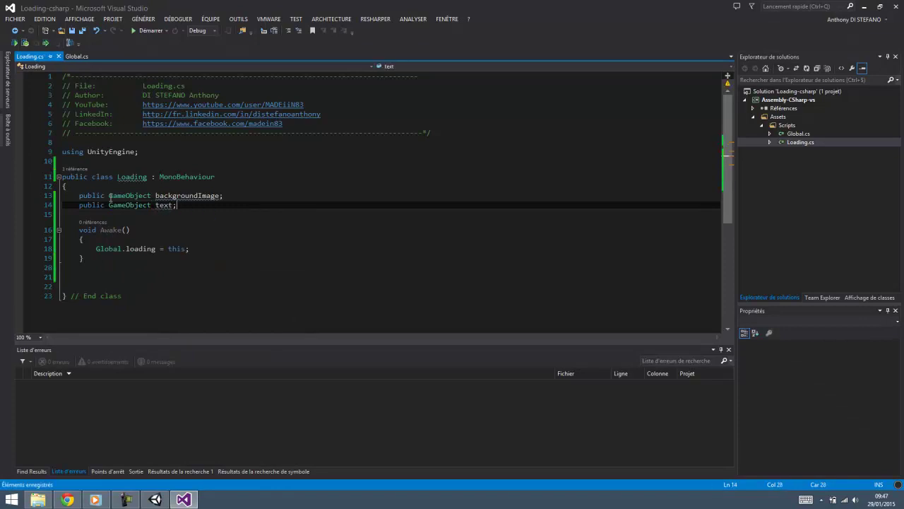
pyautogui.click(154, 500)
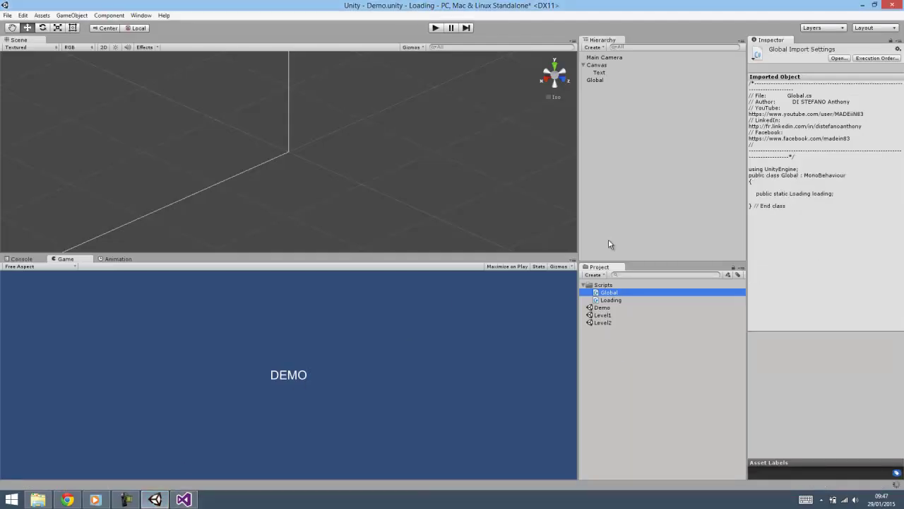
pyautogui.click(583, 65)
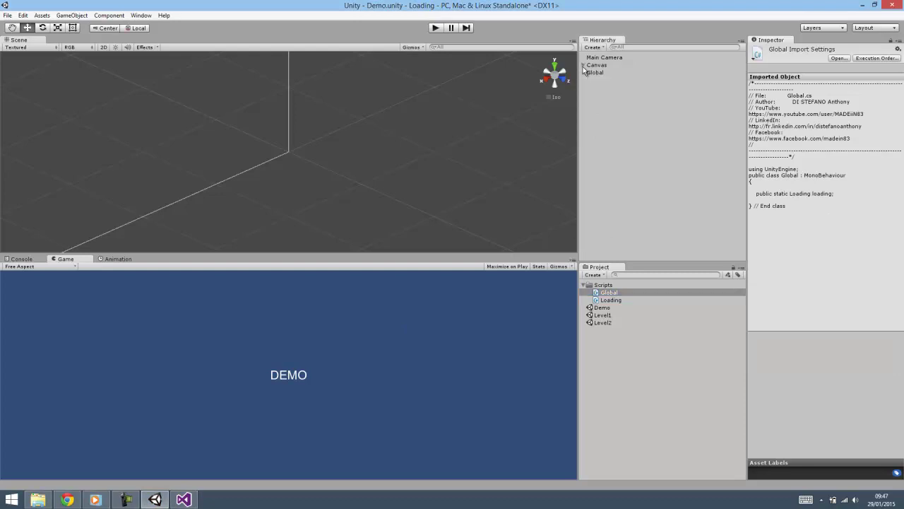
# - Overwrite lines 13–14 with 'public GameObject loadingPrefab;', save Loading.cs, and go back to Unity
pyautogui.click(183, 500)
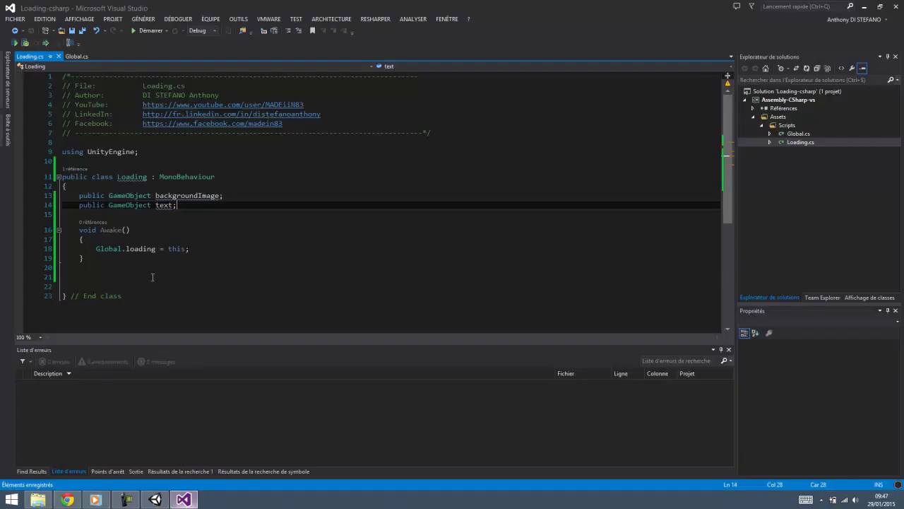
pyautogui.moveTo(188, 205); pyautogui.dragTo(155, 196)
pyautogui.write('l')
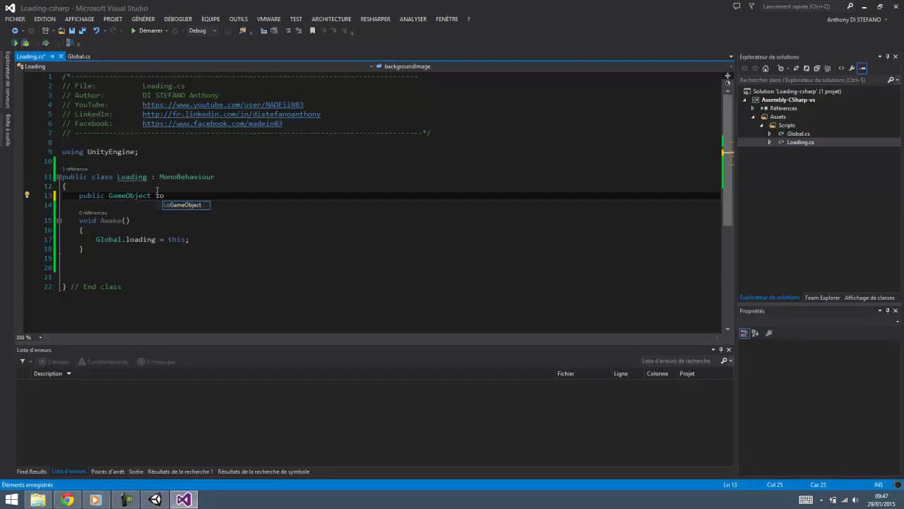
pyautogui.write('oadingPref')
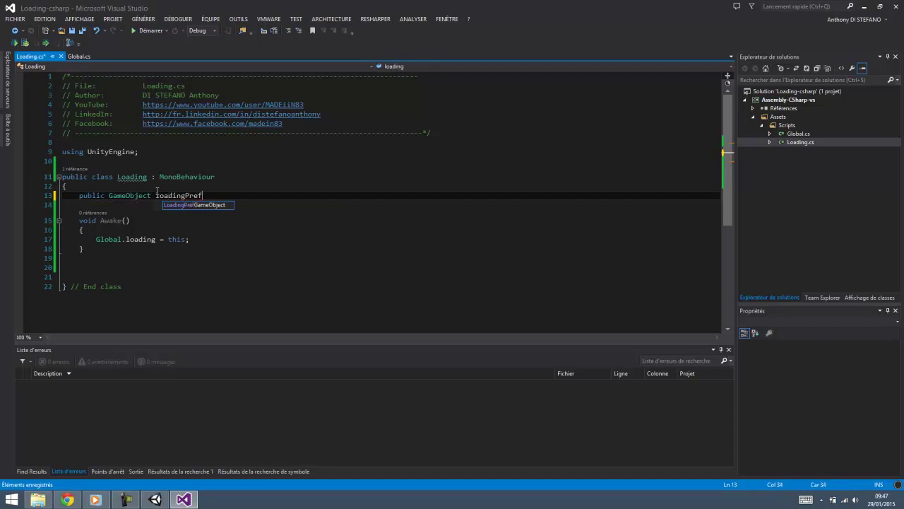
pyautogui.write('ab;')
pyautogui.hotkey('ctrl', 's')
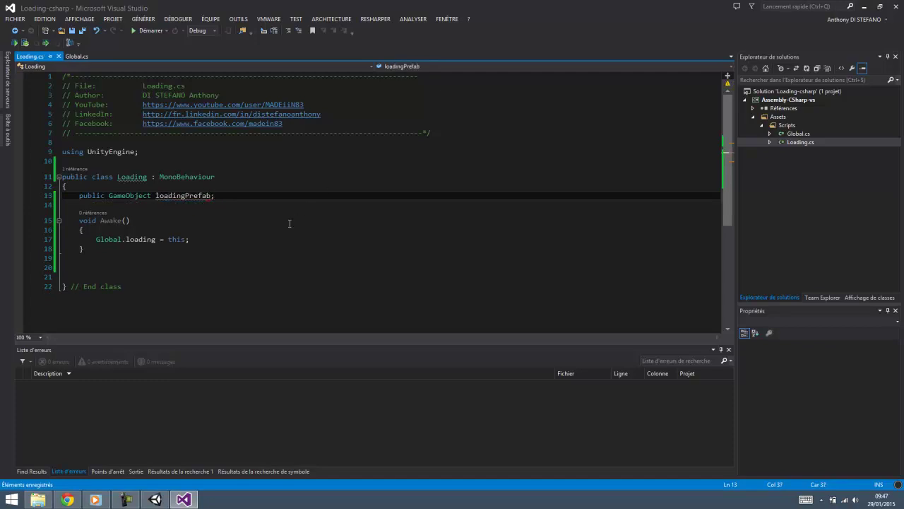
pyautogui.hotkey('alt', 'Tab')
# - Add a new UI Canvas to the scene from the Hierarchy
pyautogui.rightClick(600, 140)
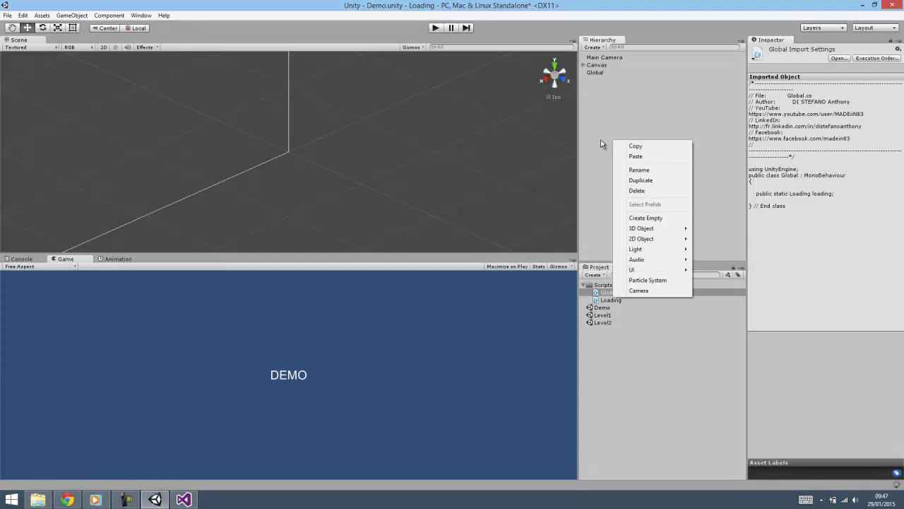
pyautogui.click(595, 103)
pyautogui.rightClick(650, 222)
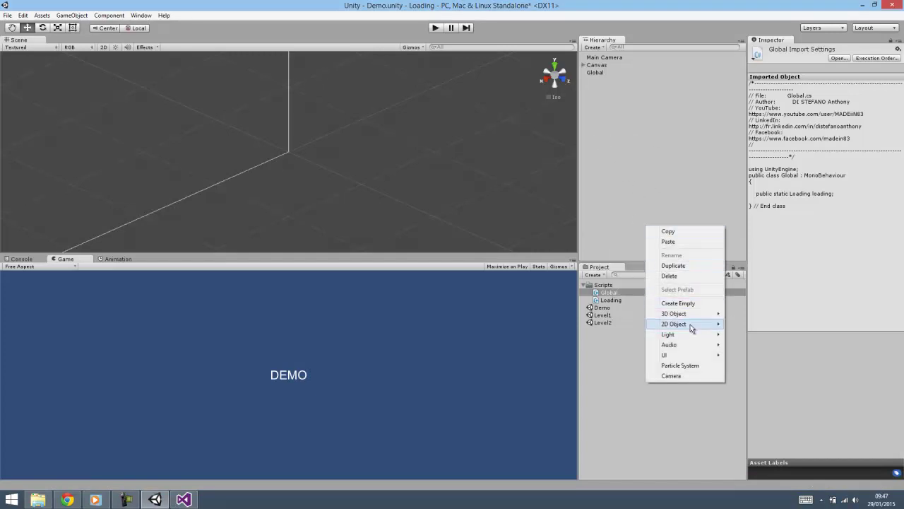
pyautogui.moveTo(680, 354)
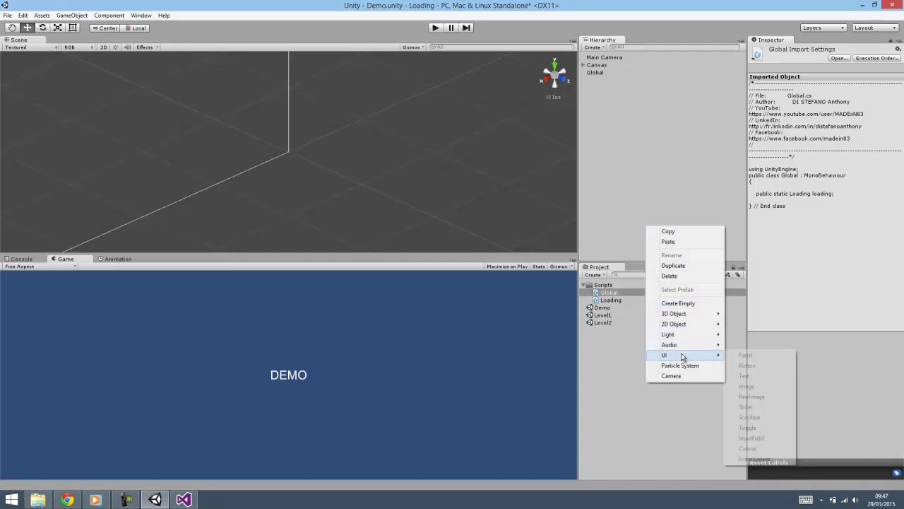
pyautogui.click(748, 448)
# - Add an Image and a Text element inside the new Canvas
pyautogui.rightClick(597, 81)
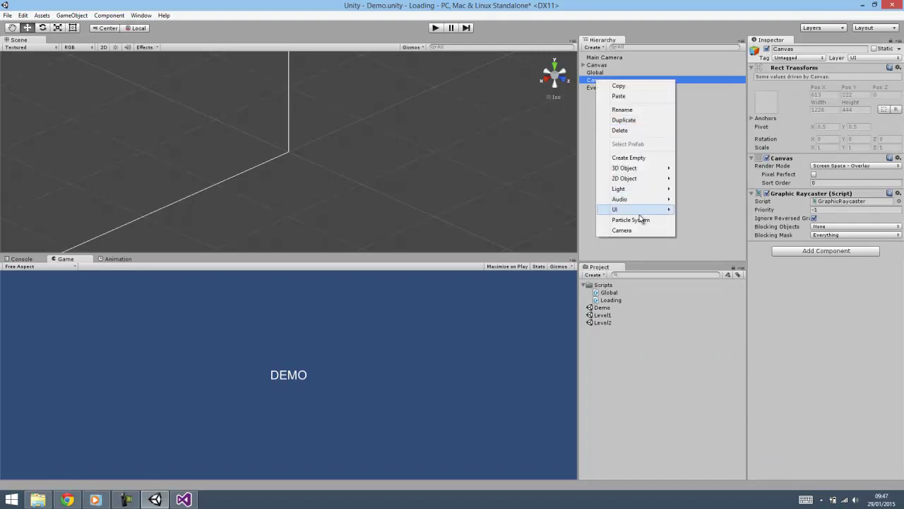
pyautogui.moveTo(642, 212)
pyautogui.click(699, 241)
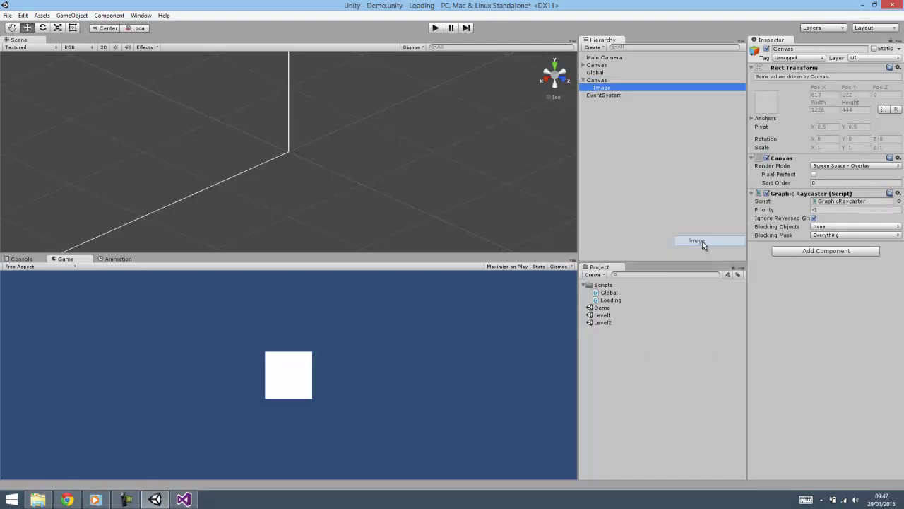
pyautogui.rightClick(598, 81)
pyautogui.moveTo(640, 207)
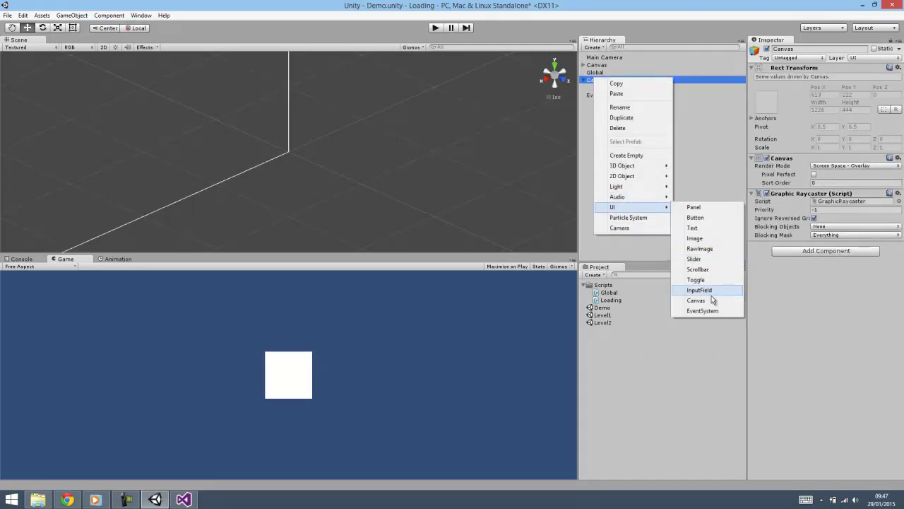
pyautogui.click(693, 229)
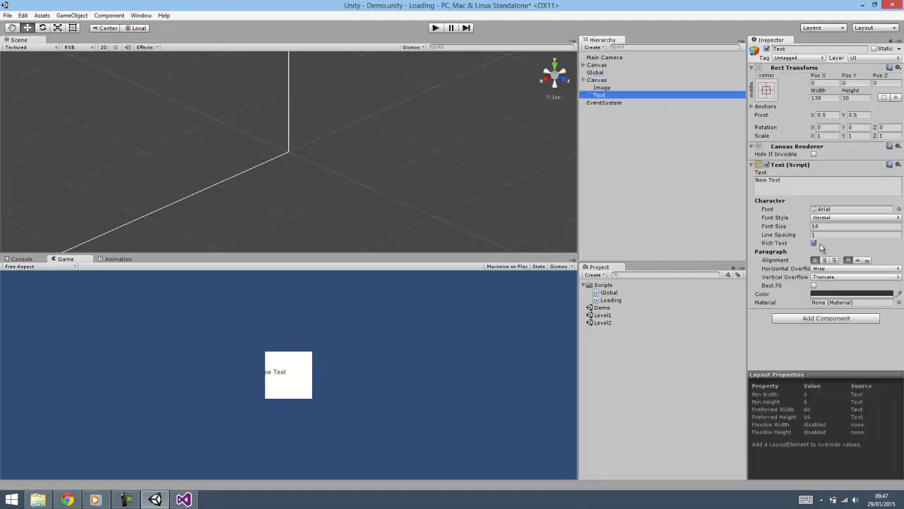
# - Change the text to LOADING... and centre it horizontally and vertically
pyautogui.click(786, 183)
pyautogui.hotkey('ctrl', 'a')
pyautogui.write('LOAD')
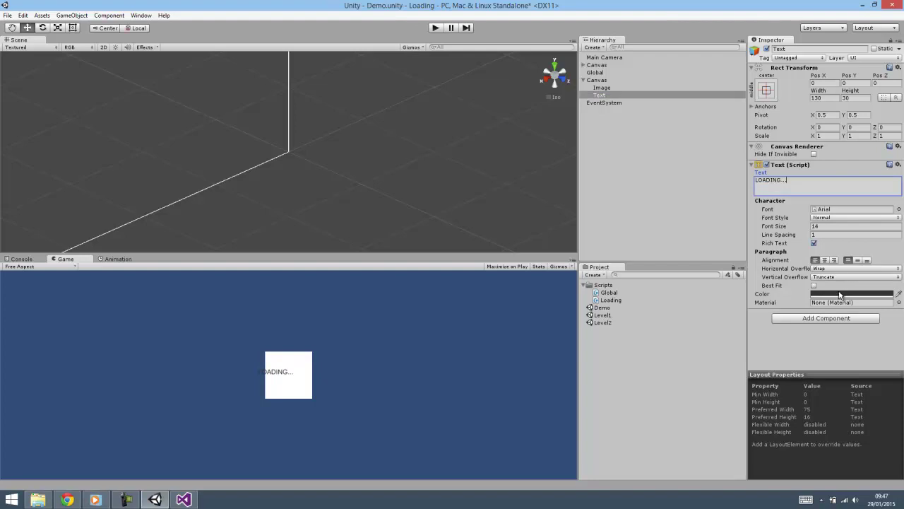
pyautogui.click(824, 260)
pyautogui.click(858, 260)
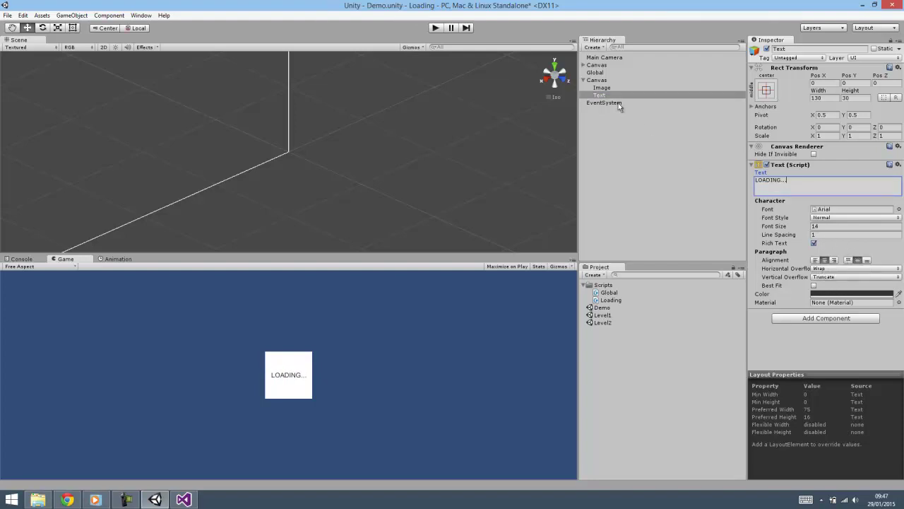
# - Enable Best Fit on the LOADING text so it sizes itself to fit
pyautogui.click(602, 95)
pyautogui.press('f')
pyautogui.click(566, 81)
pyautogui.scroll(-3, 528, 97)
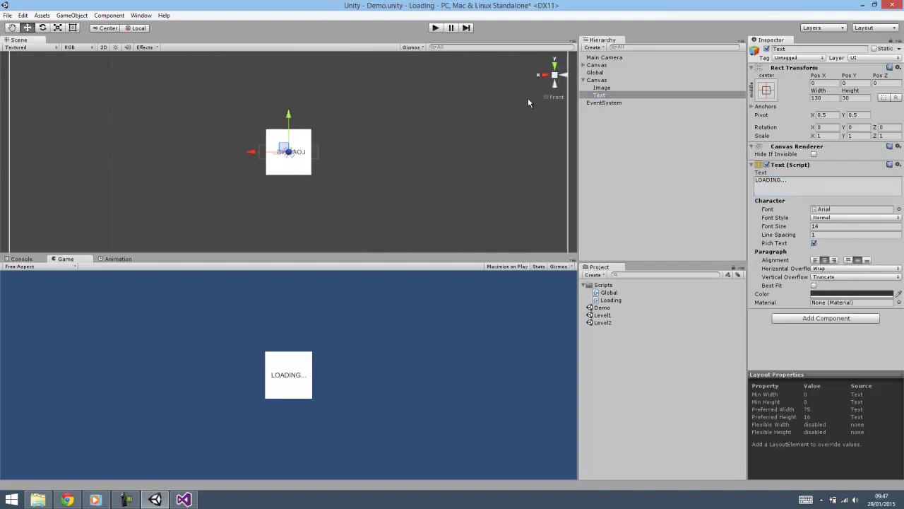
pyautogui.keyDown('alt'); pyautogui.moveTo(534, 169); pyautogui.dragTo(543, 69); pyautogui.keyUp('alt')
pyautogui.click(544, 69)
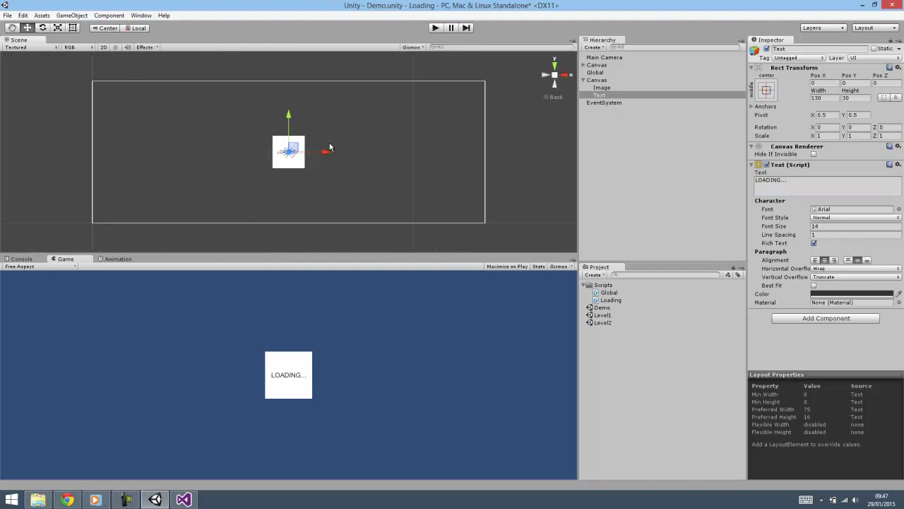
pyautogui.click(814, 285)
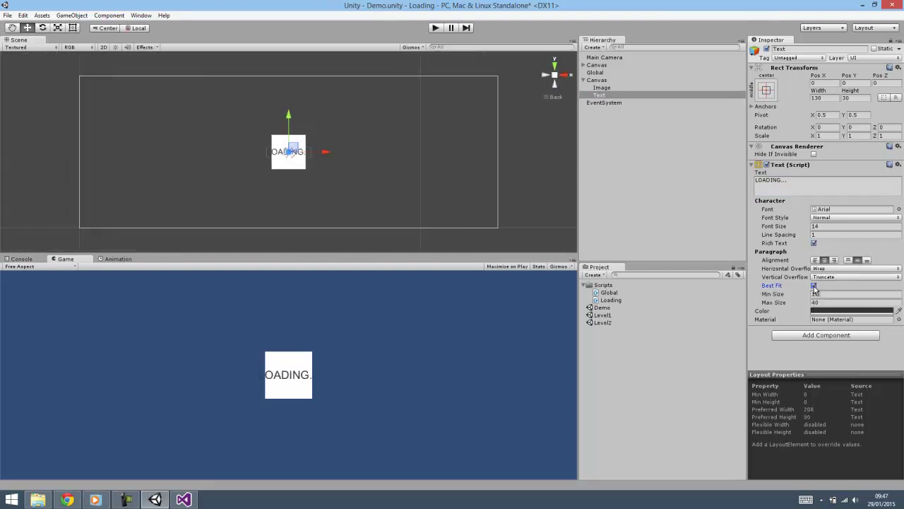
# - Stretch the text box across the canvas width, set Pos Y to 0, and anchor it to the edges
pyautogui.click(72, 28)
pyautogui.moveTo(264, 145); pyautogui.dragTo(83, 135)
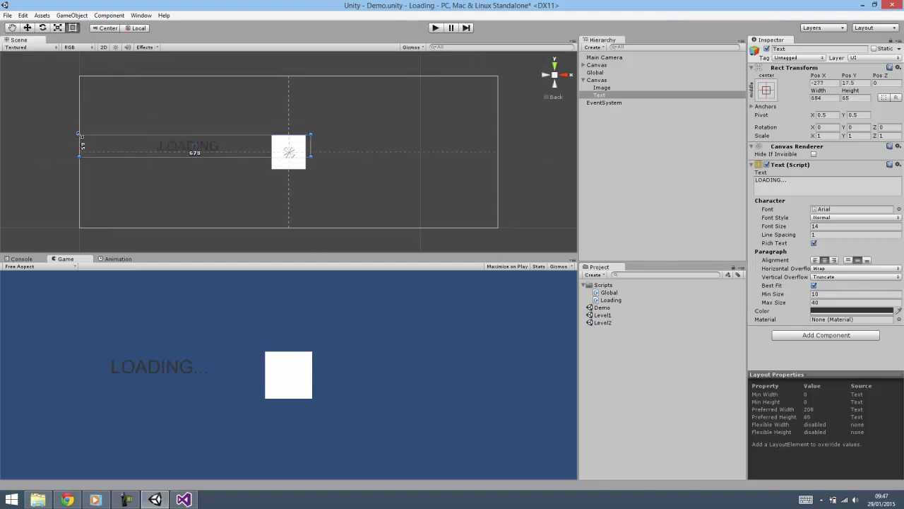
pyautogui.press('f')
pyautogui.moveTo(407, 166); pyautogui.dragTo(410, 153)
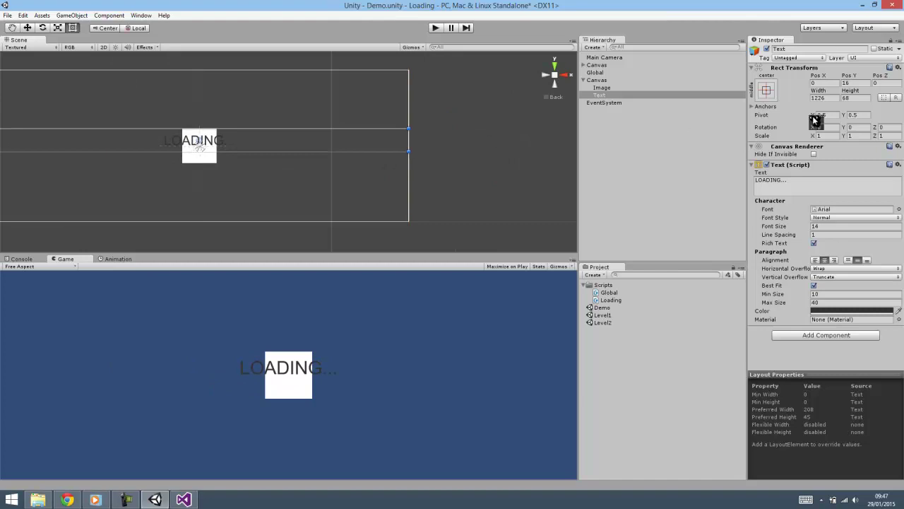
pyautogui.click(853, 87)
pyautogui.click(854, 82)
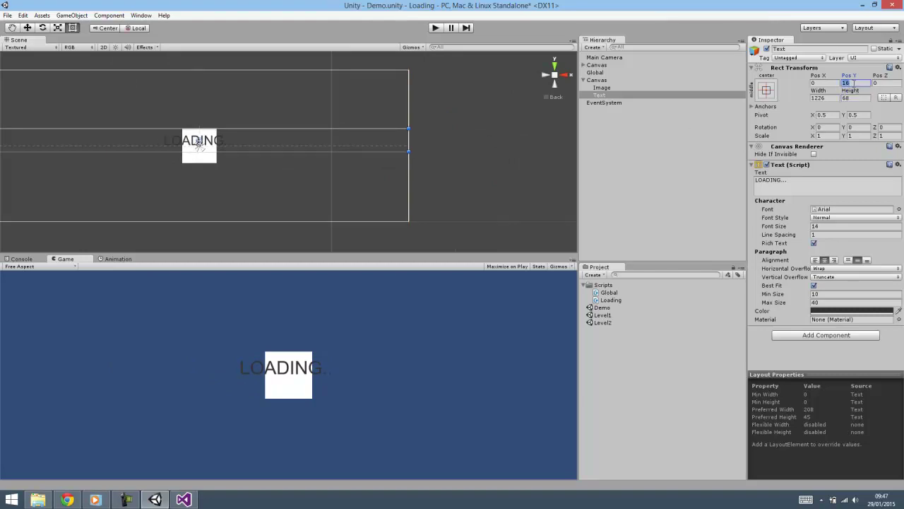
pyautogui.write('0f')
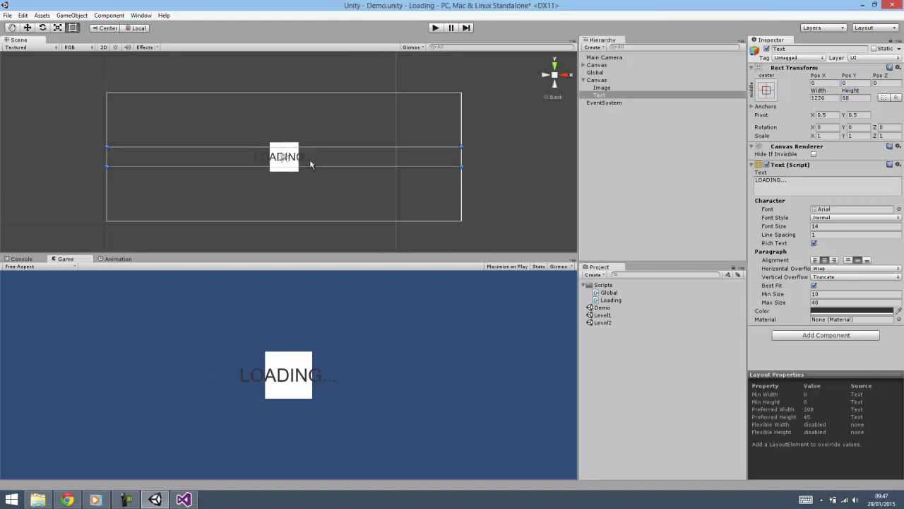
pyautogui.moveTo(286, 157); pyautogui.dragTo(470, 147)
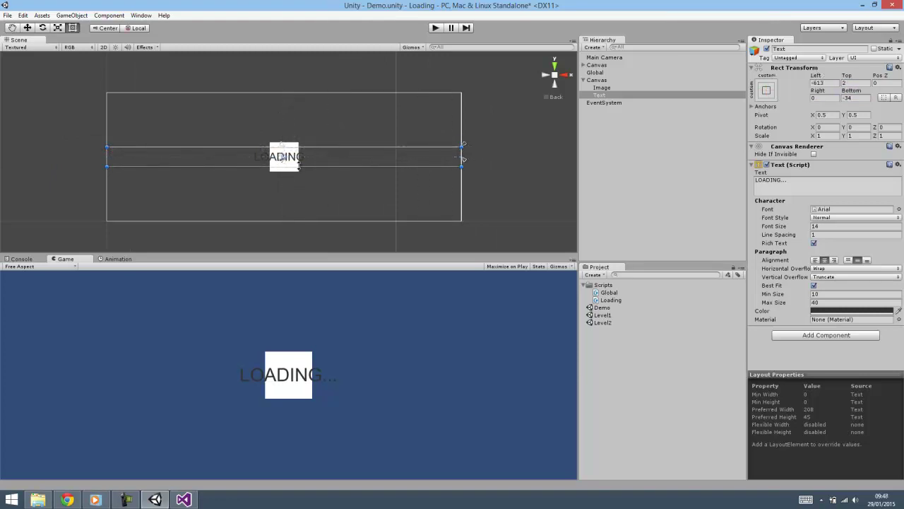
pyautogui.moveTo(283, 163); pyautogui.dragTo(130, 183)
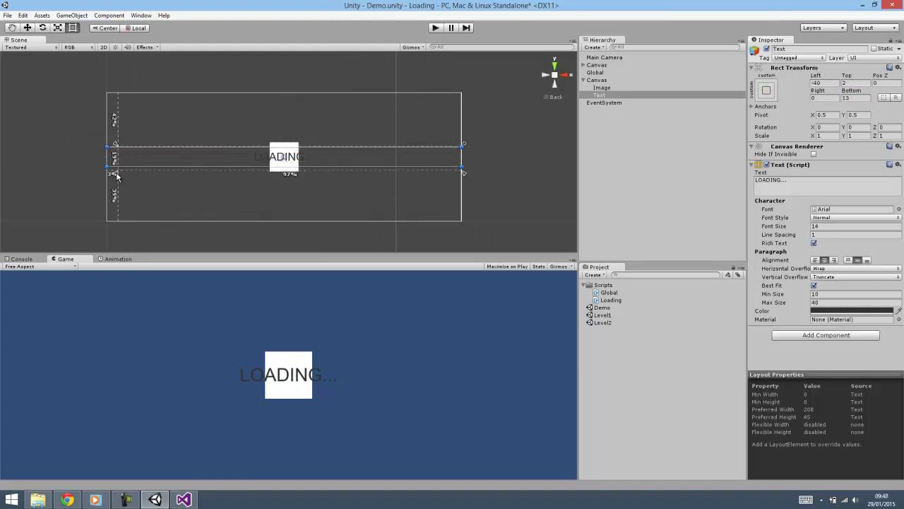
# - Give the Image the stretch-stretch anchor preset
pyautogui.click(602, 88)
pyautogui.click(768, 93)
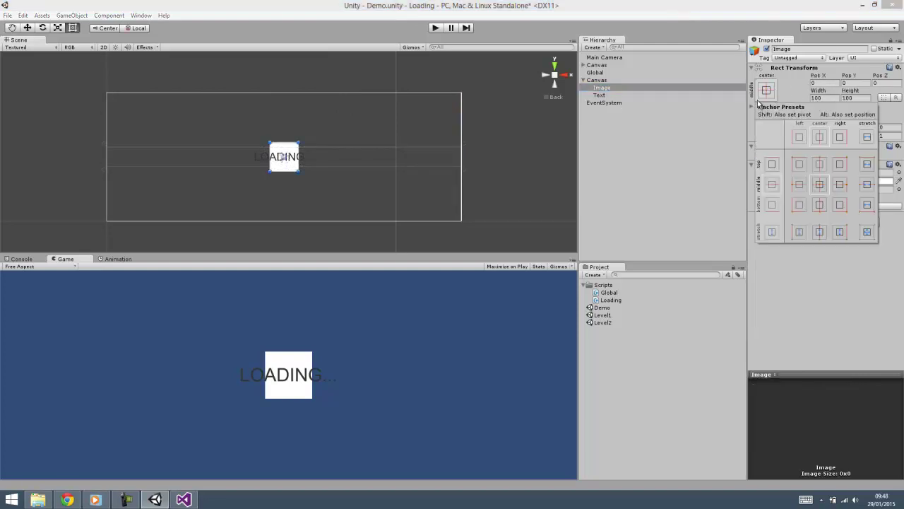
pyautogui.click(762, 99)
pyautogui.click(770, 88)
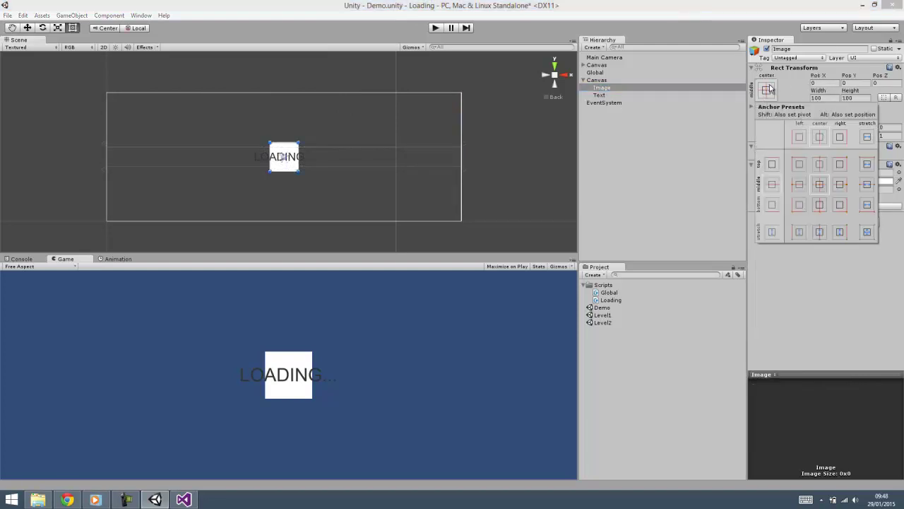
pyautogui.click(867, 231)
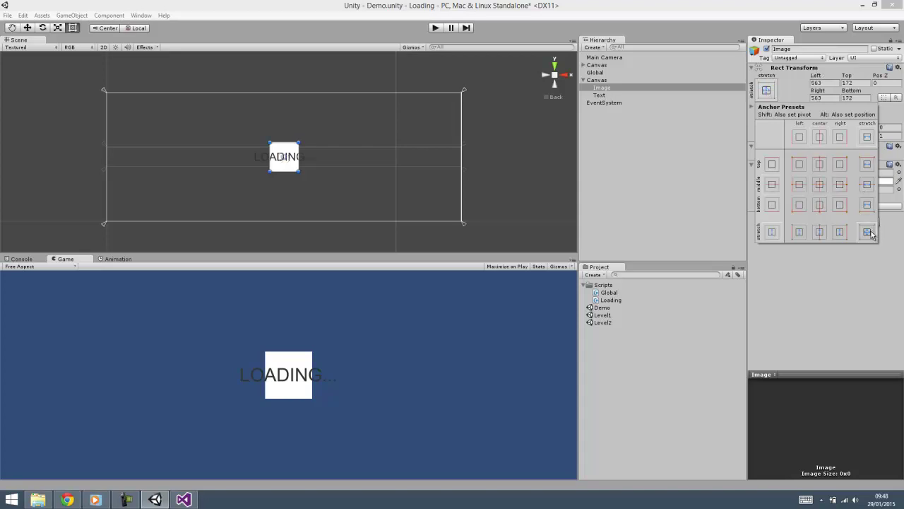
# - Set the Image's edge offsets to 0 so it fills the canvas
pyautogui.click(820, 82)
pyautogui.click(820, 83)
pyautogui.write('0')
pyautogui.press('Tab')
pyautogui.write('0')
pyautogui.press('Tab')
pyautogui.press('Tab')
pyautogui.write('0')
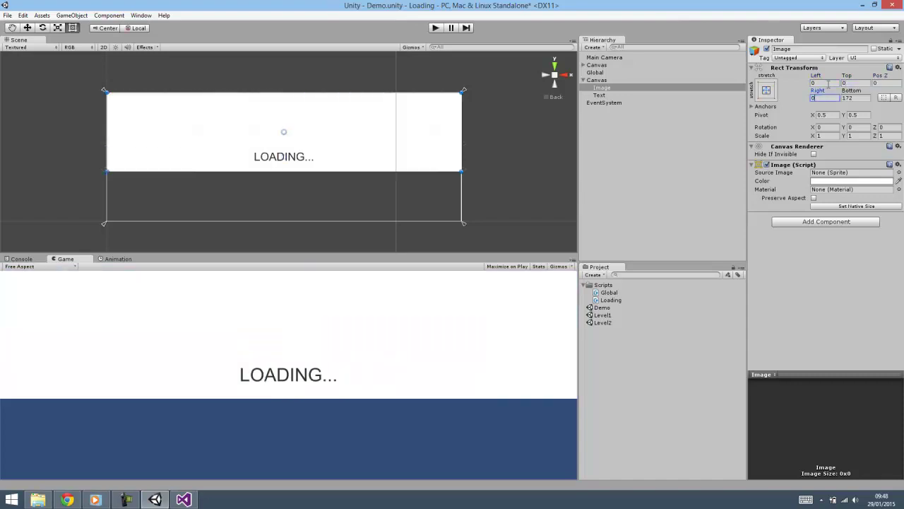
pyautogui.press('Tab')
pyautogui.write('0')
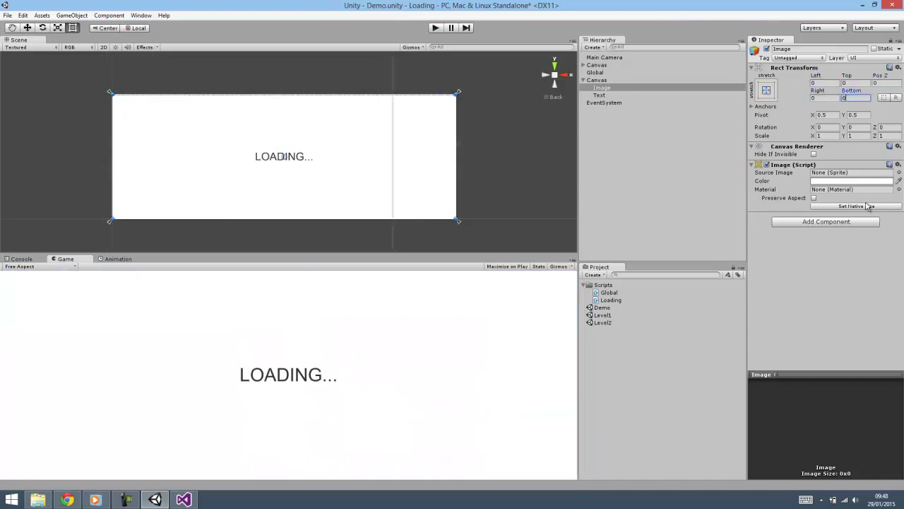
# - Set the LOADING text colour to white
pyautogui.click(610, 96)
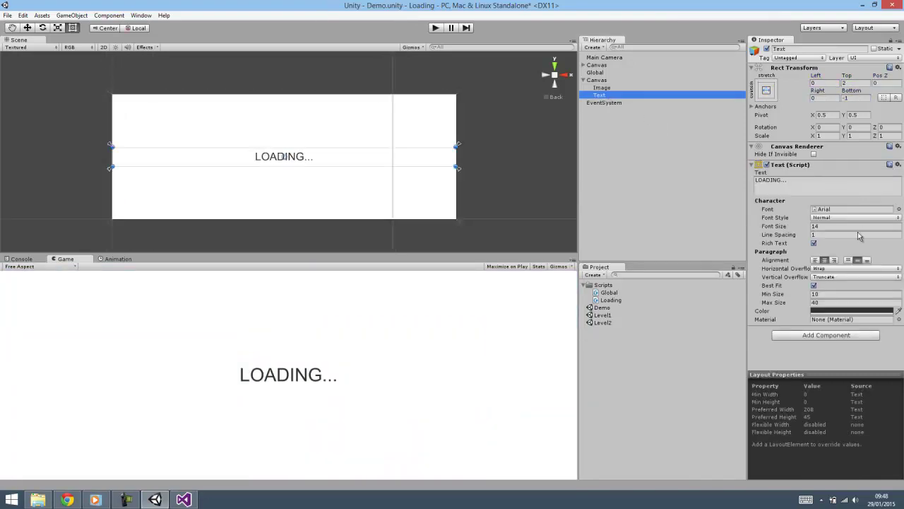
pyautogui.click(832, 310)
pyautogui.moveTo(531, 167); pyautogui.dragTo(502, 102)
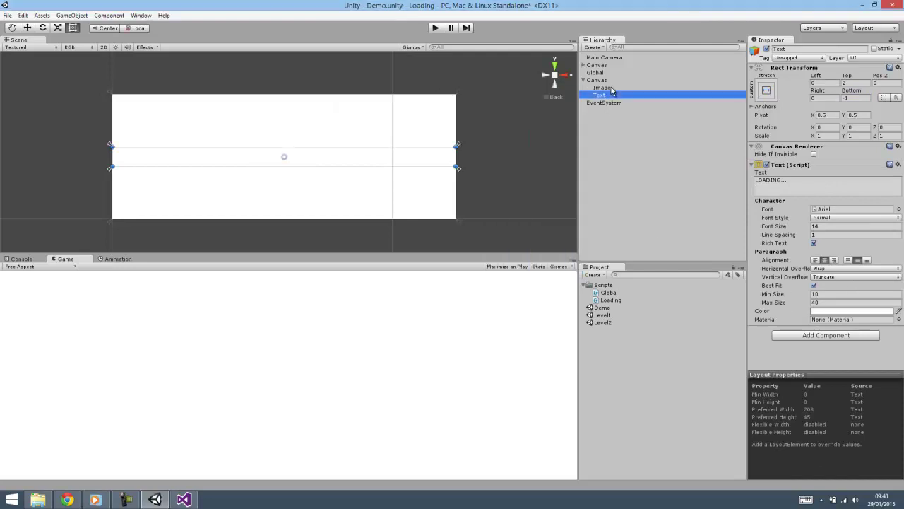
pyautogui.click(615, 94)
# - Make the Image black with its alpha dragged down to 0
pyautogui.click(616, 88)
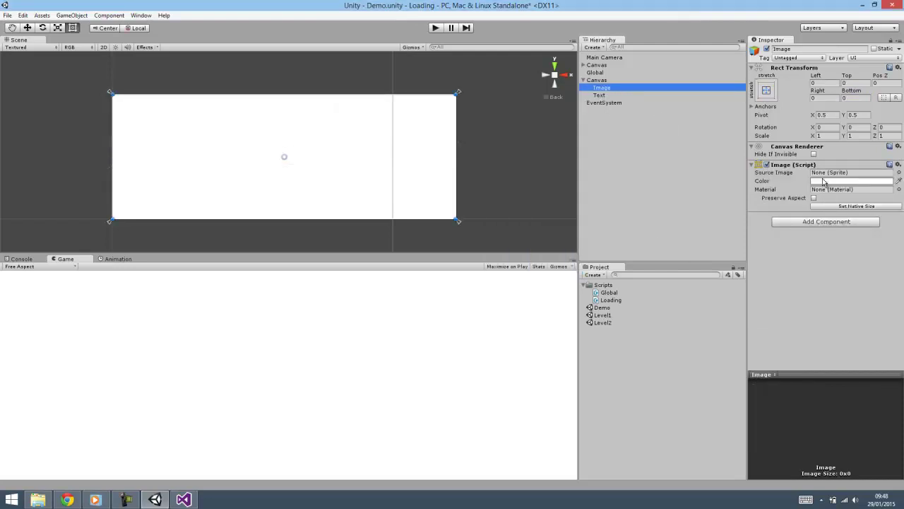
pyautogui.click(827, 181)
pyautogui.moveTo(537, 186); pyautogui.dragTo(438, 247)
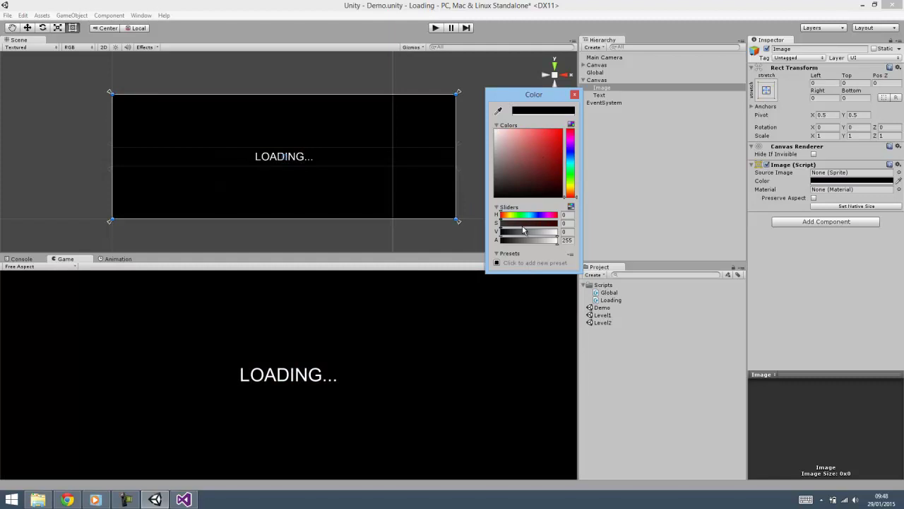
pyautogui.moveTo(529, 240)
pyautogui.mouseDown()
pyautogui.moveTo(511, 270)
pyautogui.moveTo(503, 253)
pyautogui.mouseUp()
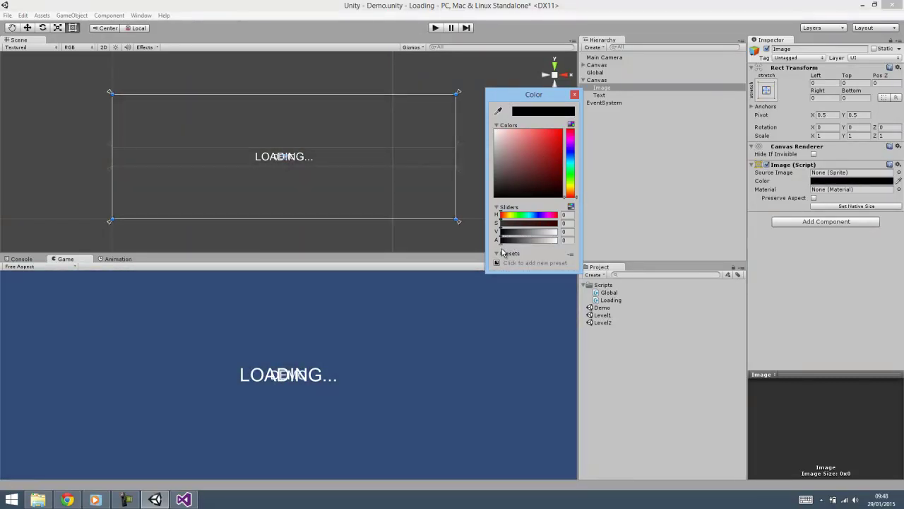
pyautogui.moveTo(500, 252); pyautogui.dragTo(497, 253)
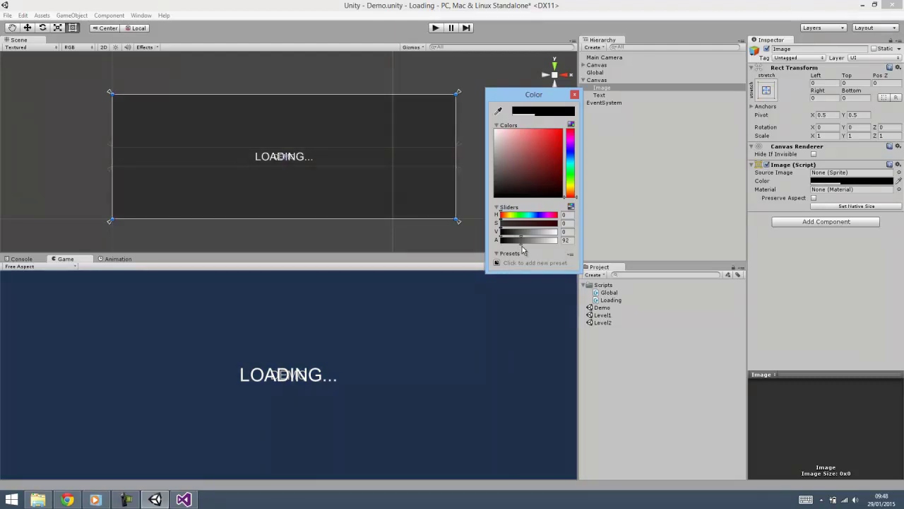
pyautogui.click(632, 142)
# - Rename the Canvas to LoadingPanel
pyautogui.click(606, 80)
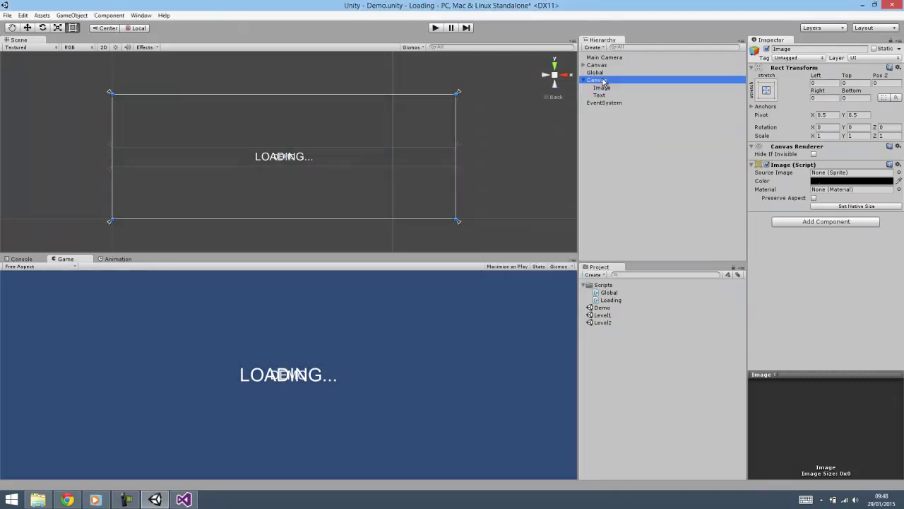
pyautogui.click(648, 81)
pyautogui.write('Loading')
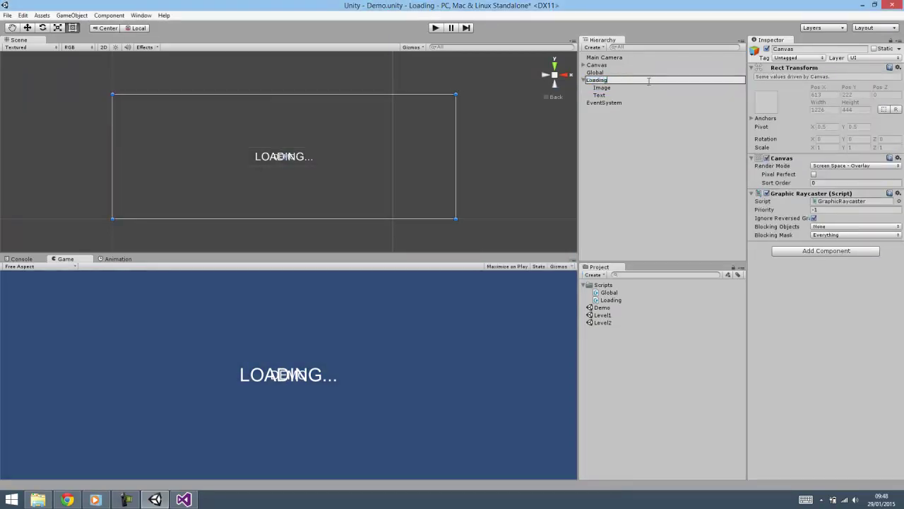
pyautogui.write('Panel')
pyautogui.press('Return')
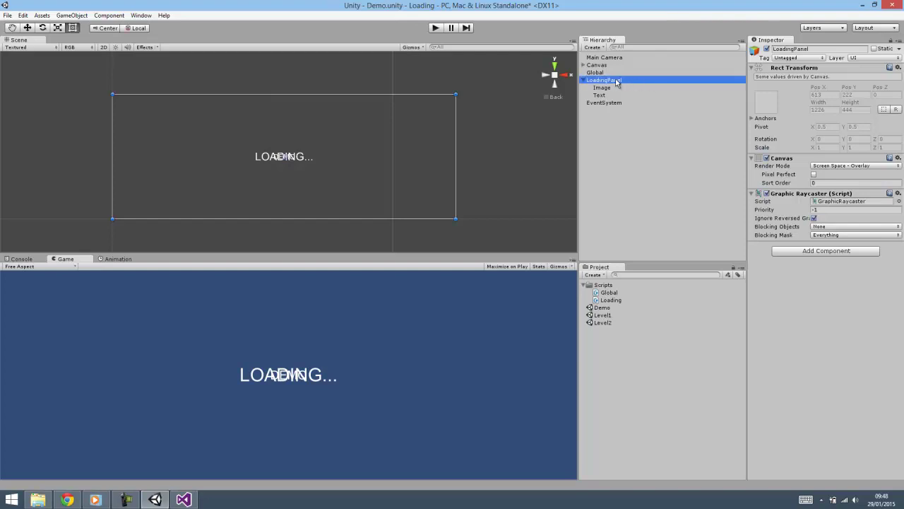
# - Create Prefabs and Scenes folders in the project assets
pyautogui.rightClick(631, 275)
pyautogui.moveTo(682, 196)
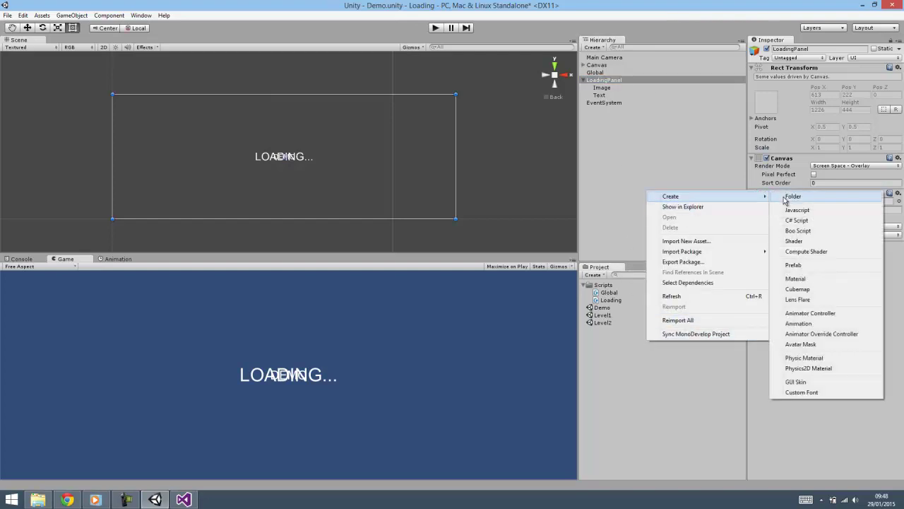
pyautogui.click(793, 197)
pyautogui.write('Prefabs')
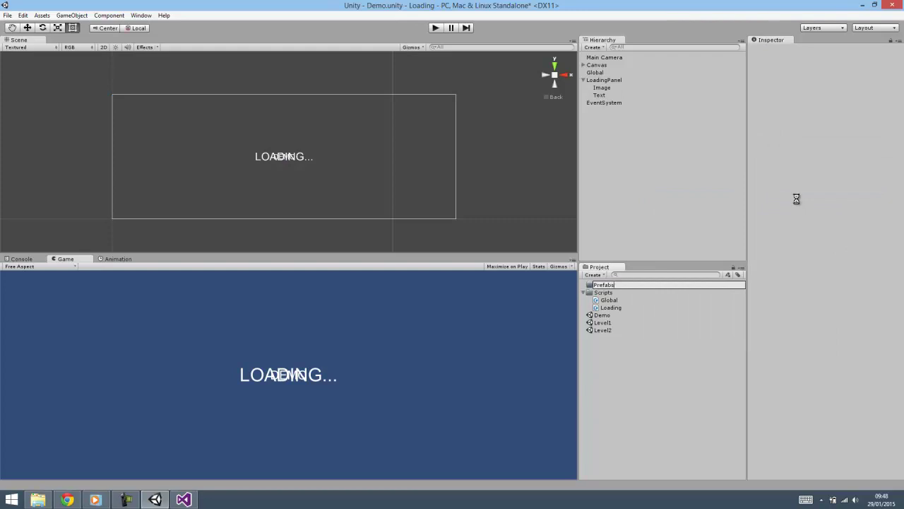
pyautogui.press('Return')
pyautogui.rightClick(663, 338)
pyautogui.moveTo(696, 339)
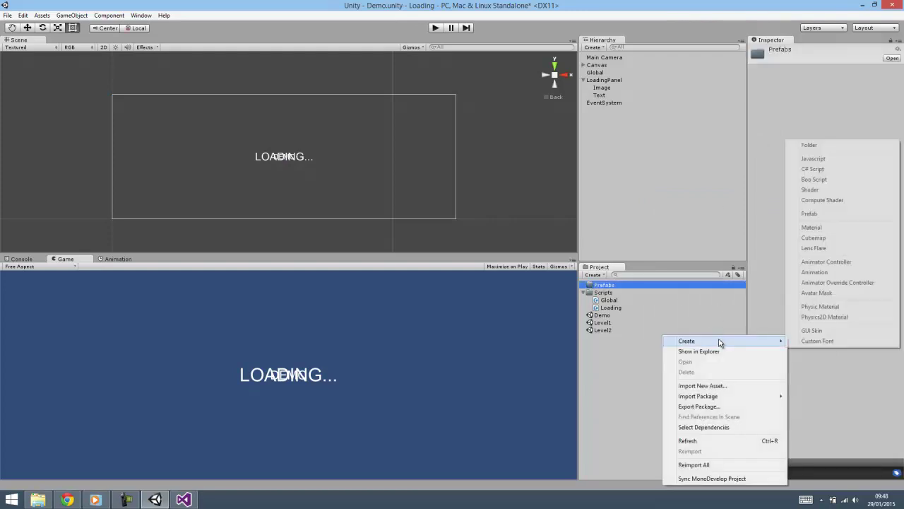
pyautogui.click(818, 148)
pyautogui.write('Scenes')
pyautogui.press('Return')
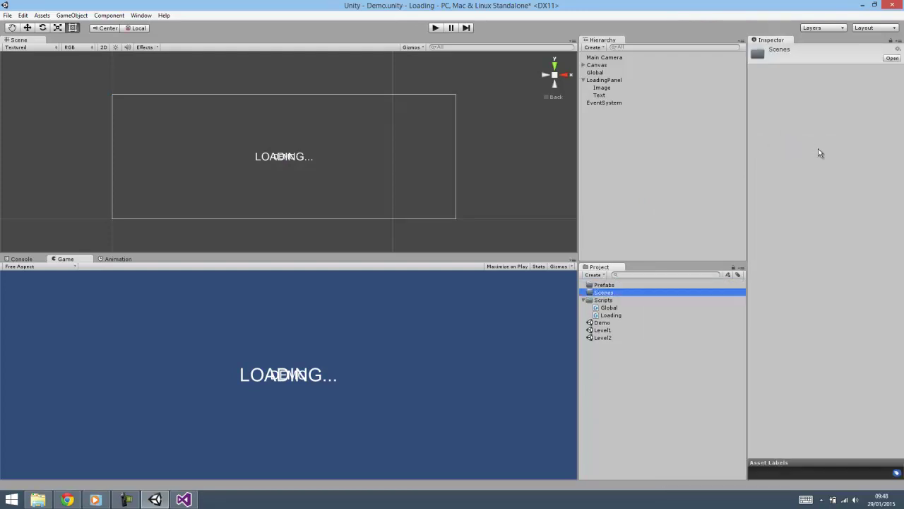
# - Move Demo, Level1 and Level2 into Scenes and save LoadingPanel as a prefab in Prefabs
pyautogui.click(602, 338)
pyautogui.keyDown('shift'); pyautogui.click(602, 322); pyautogui.keyUp('shift')
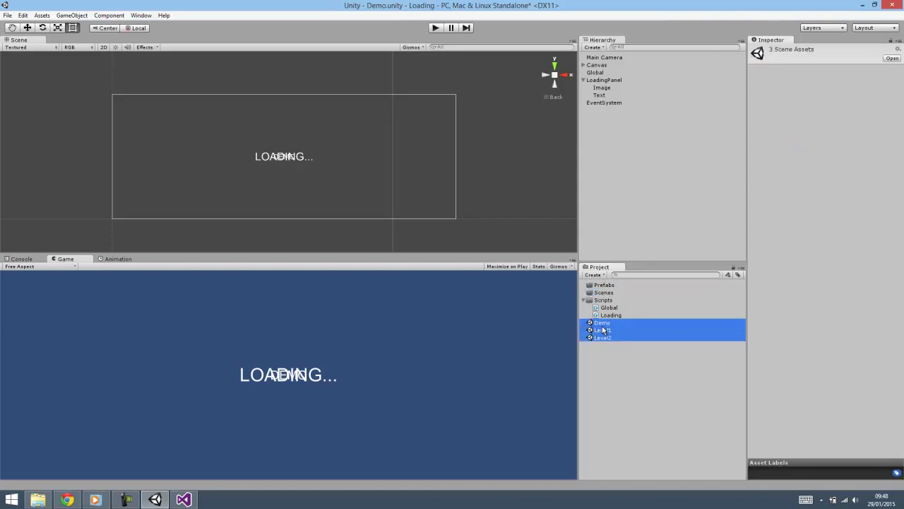
pyautogui.moveTo(604, 330); pyautogui.dragTo(618, 297)
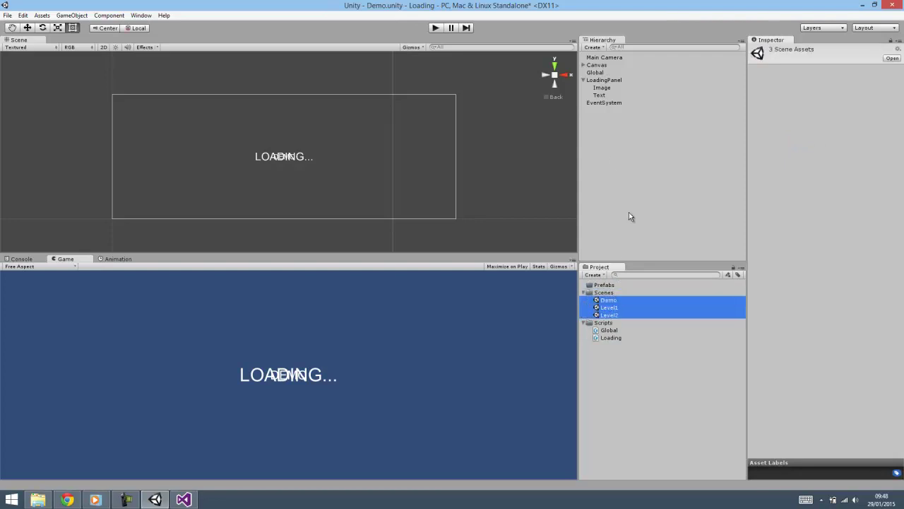
pyautogui.click(602, 80)
pyautogui.moveTo(599, 86); pyautogui.dragTo(590, 286)
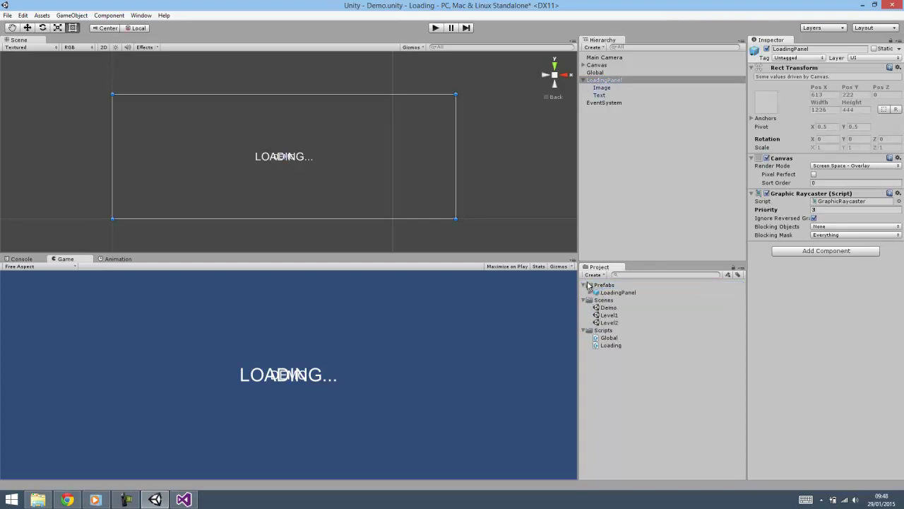
# - Delete the LoadingPanel instance from the scene and save the scene
pyautogui.click(622, 80)
pyautogui.press('Delete')
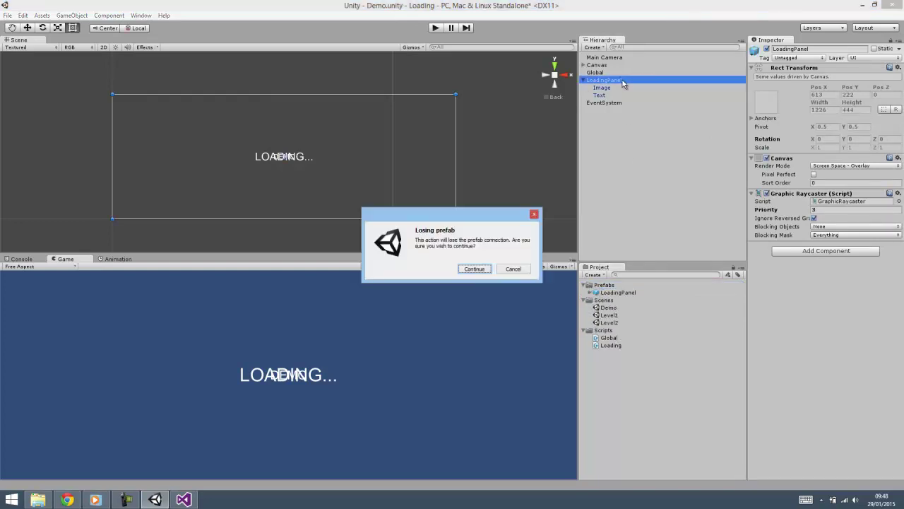
pyautogui.press('Return')
pyautogui.hotkey('ctrl', 's')
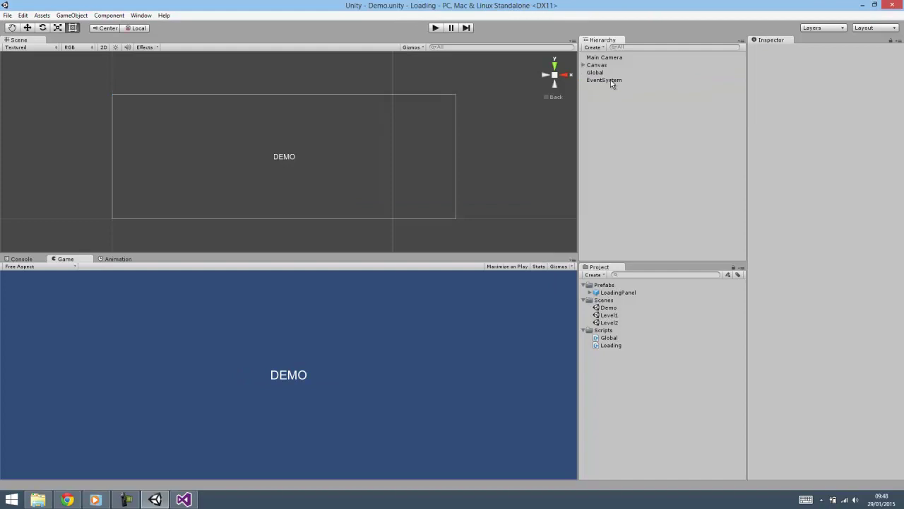
# - Assign the LoadingPanel prefab to Global's Loading Prefab field
pyautogui.moveTo(597, 73); pyautogui.dragTo(598, 55)
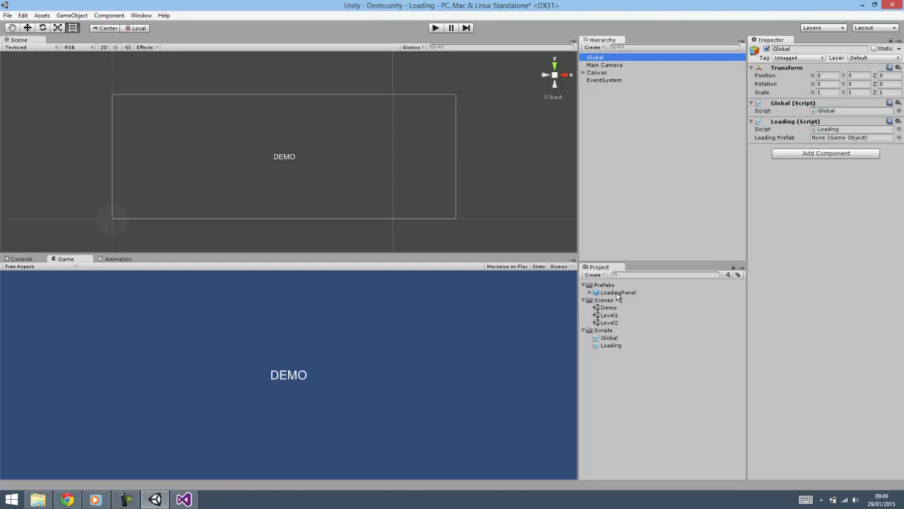
pyautogui.moveTo(618, 296); pyautogui.dragTo(819, 139)
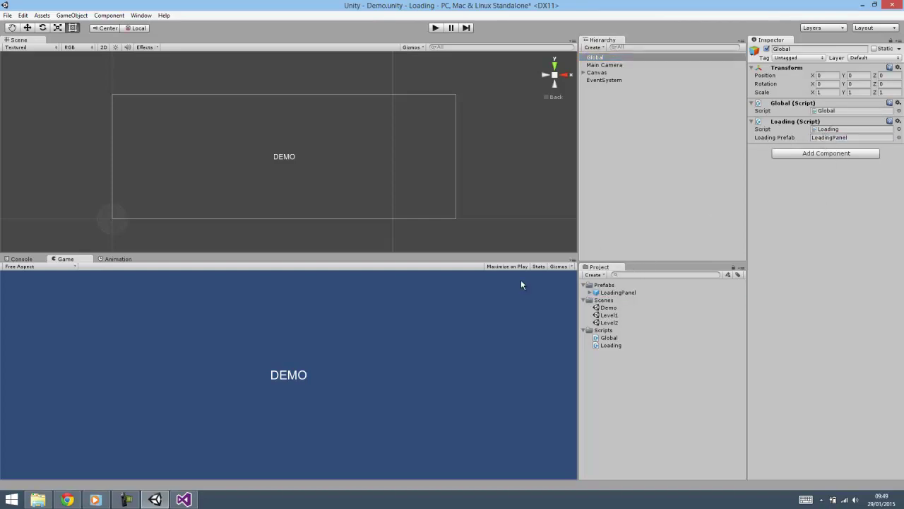
pyautogui.click(183, 499)
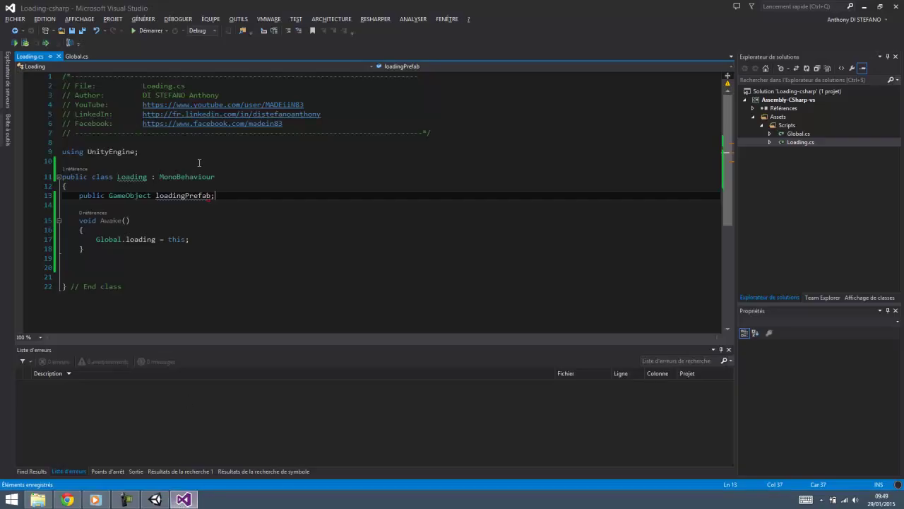
# - Add a private Image backgroundImage field, importing UnityEngine.UI
pyautogui.click(227, 193)
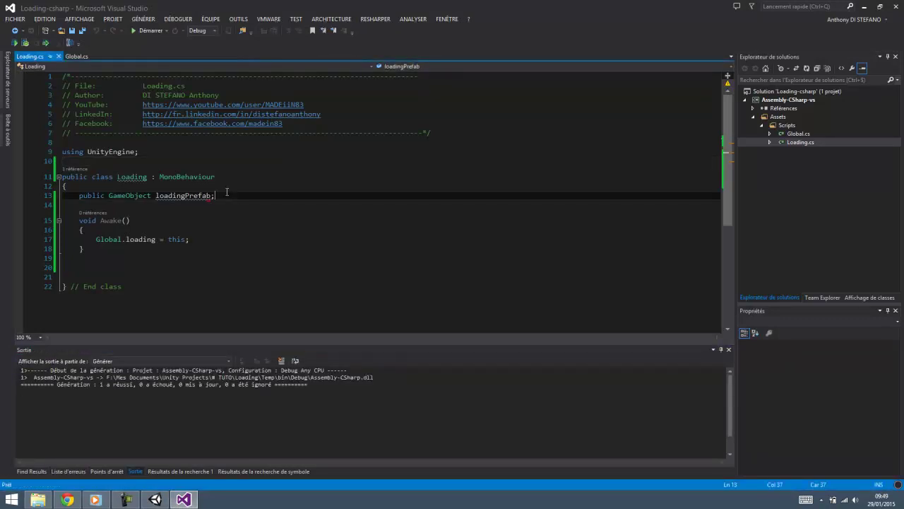
pyautogui.press('Return')
pyautogui.press('Return')
pyautogui.write('private ')
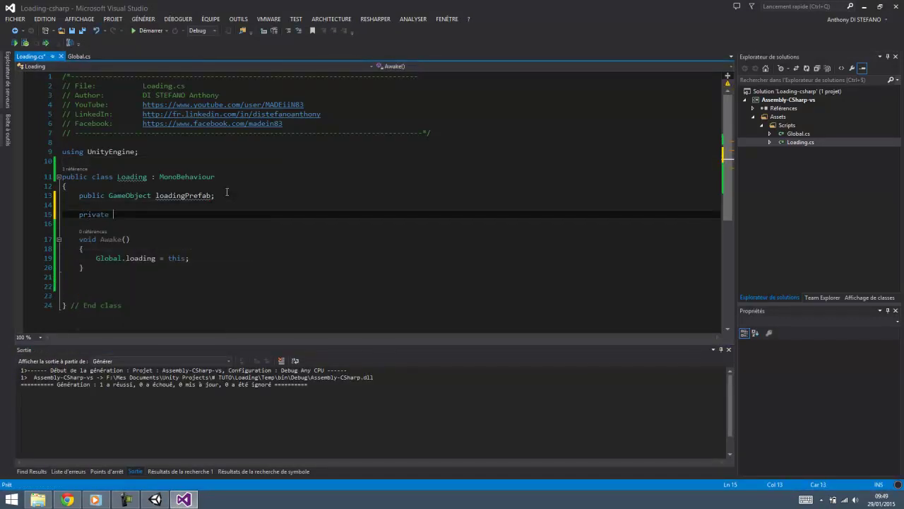
pyautogui.write('Image ')
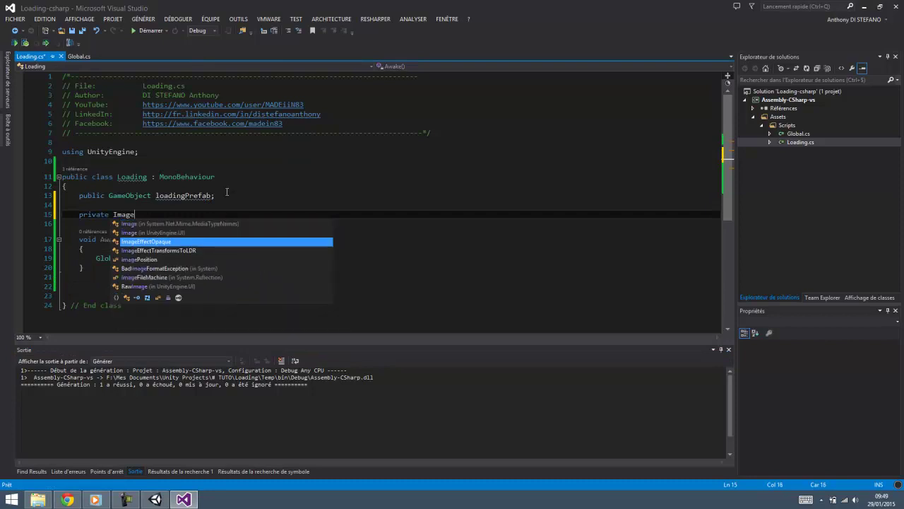
pyautogui.write('ima')
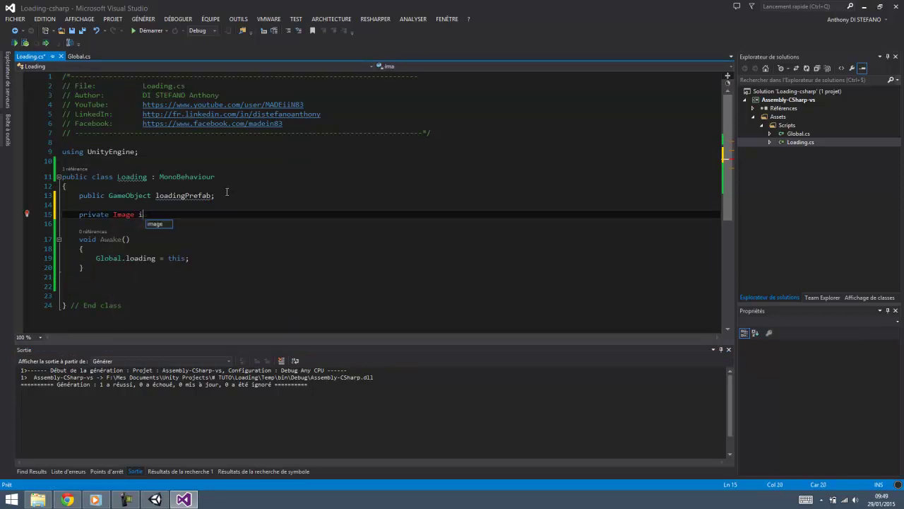
pyautogui.press('BackSpace')
pyautogui.write('backgroundImage')
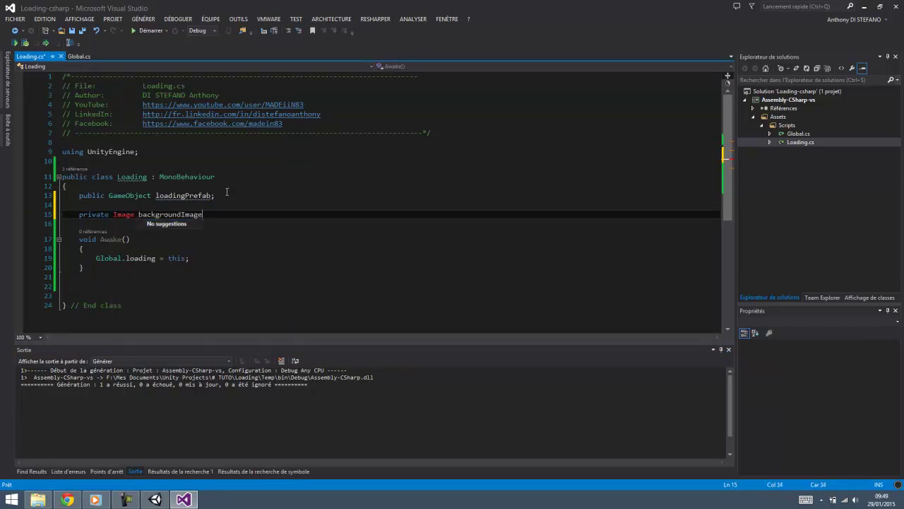
pyautogui.write(';')
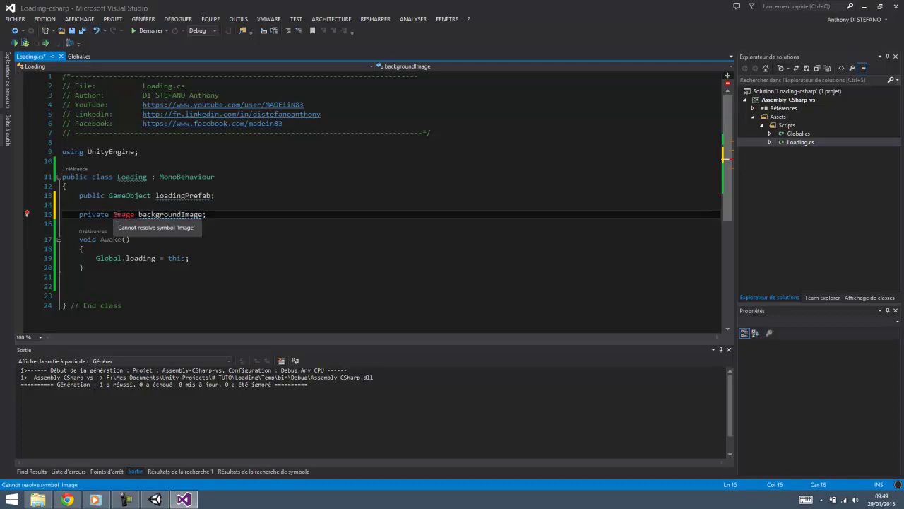
pyautogui.click(120, 224)
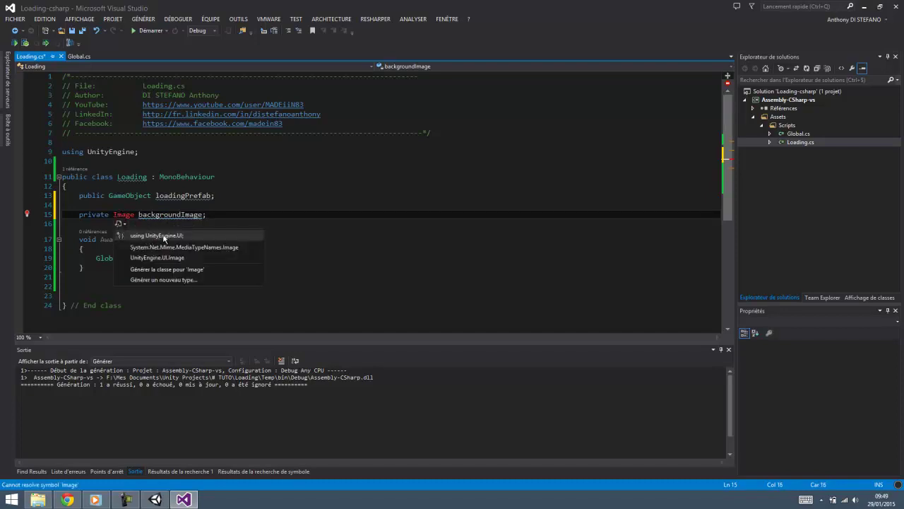
pyautogui.click(163, 236)
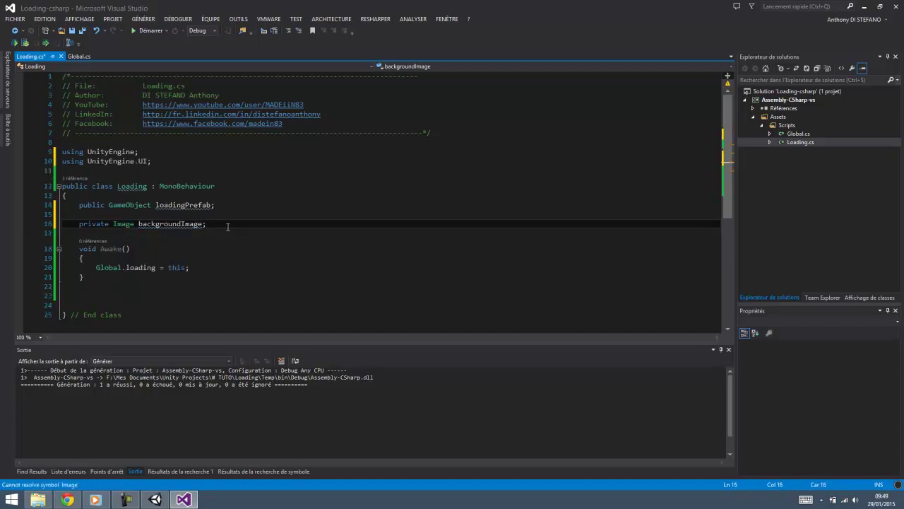
# - Add a private Text text field and save Loading.cs
pyautogui.press('Return')
pyautogui.write('private t')
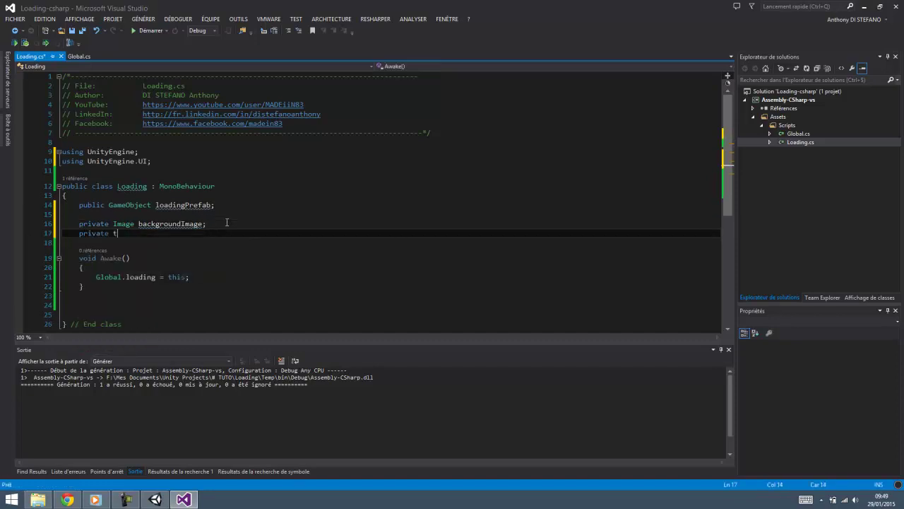
pyautogui.write('ext')
pyautogui.press('Escape')
pyautogui.write('text;')
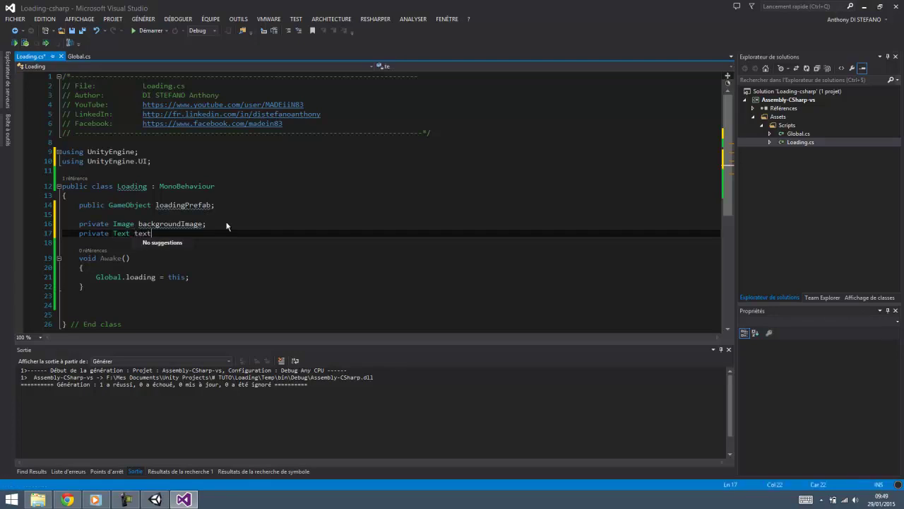
pyautogui.hotkey('ctrl', 's')
# - Open blank lines after the Awake method
pyautogui.scroll(-2, 227, 223)
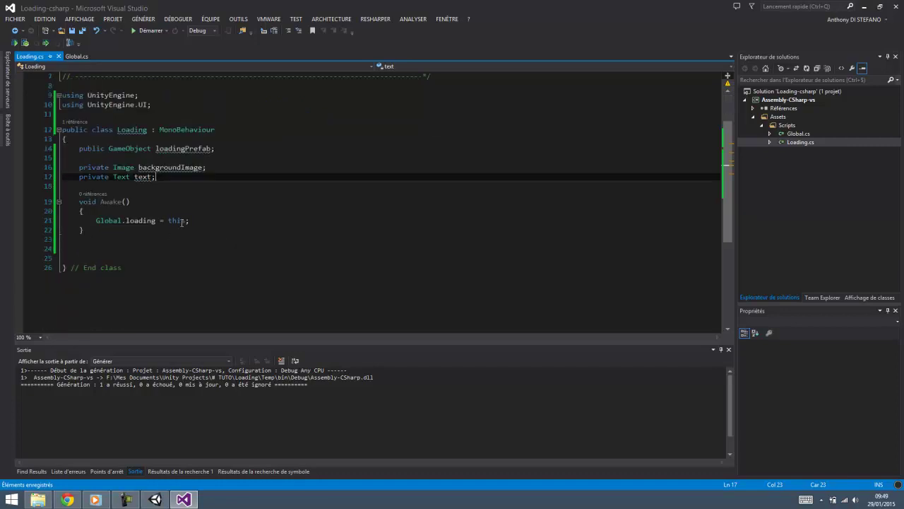
pyautogui.click(178, 222)
pyautogui.press('Down')
pyautogui.press('Return')
pyautogui.press('Return')
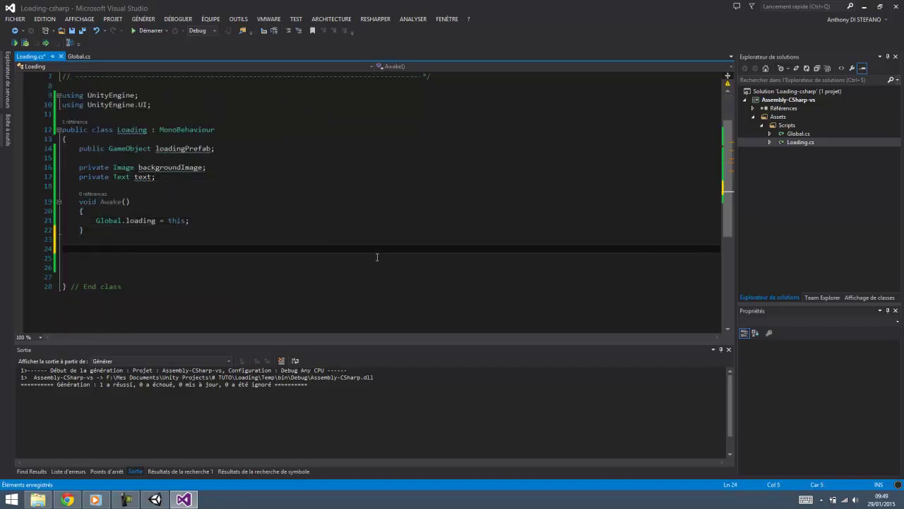
pyautogui.press('Down')
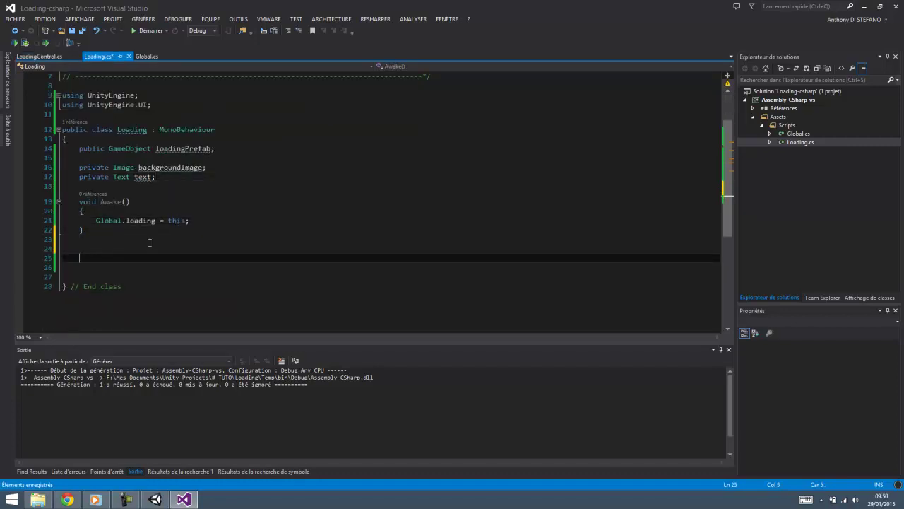
# - Declare an empty private IEnumerator ShowPanel() method below Awake
pyautogui.write('private ')
pyautogui.write('IEN')
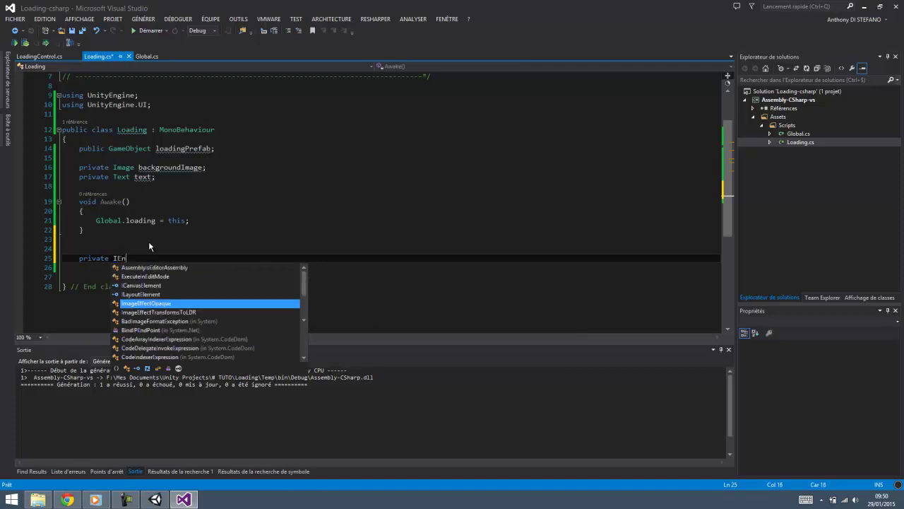
pyautogui.write('u')
pyautogui.press('Down')
pyautogui.press('Return')
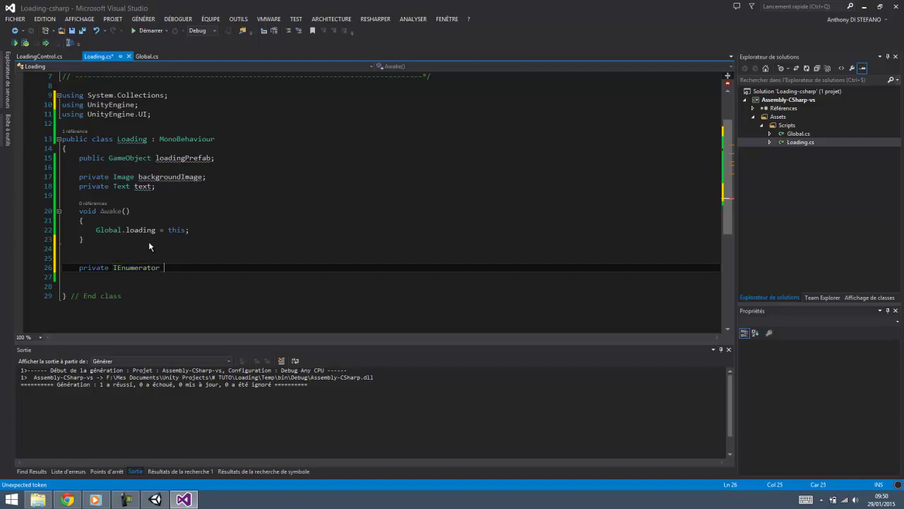
pyautogui.write('ShowP')
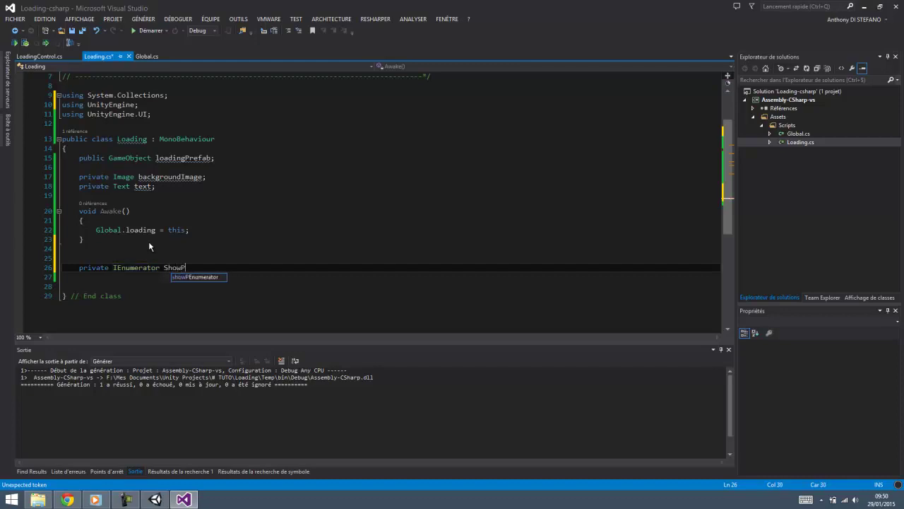
pyautogui.write('anel()')
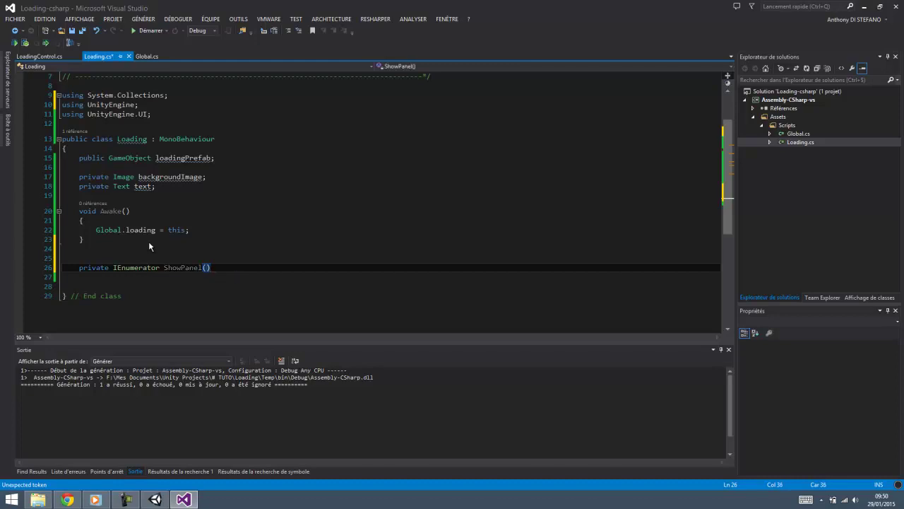
pyautogui.press('Return')
pyautogui.write('{')
pyautogui.press('Return')
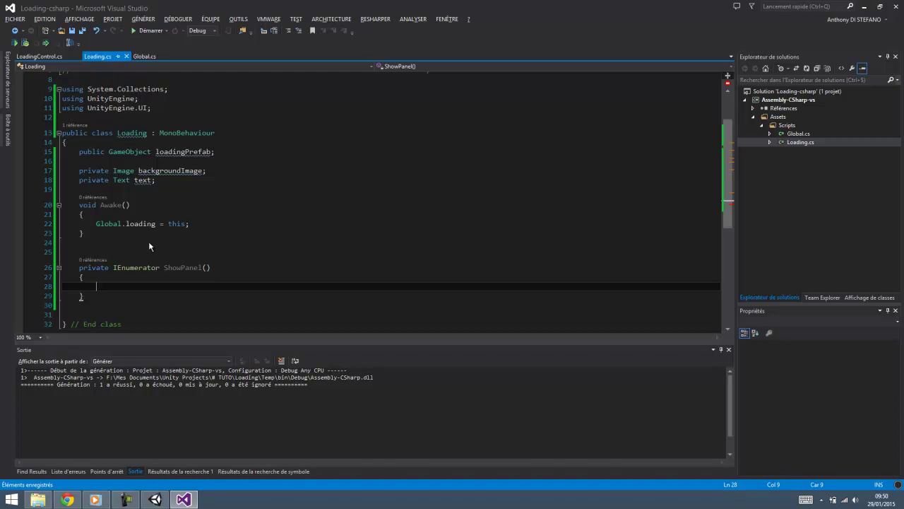
# - Rename the fields to _backgroundImage and _text with the naming quick fix
pyautogui.click(139, 171)
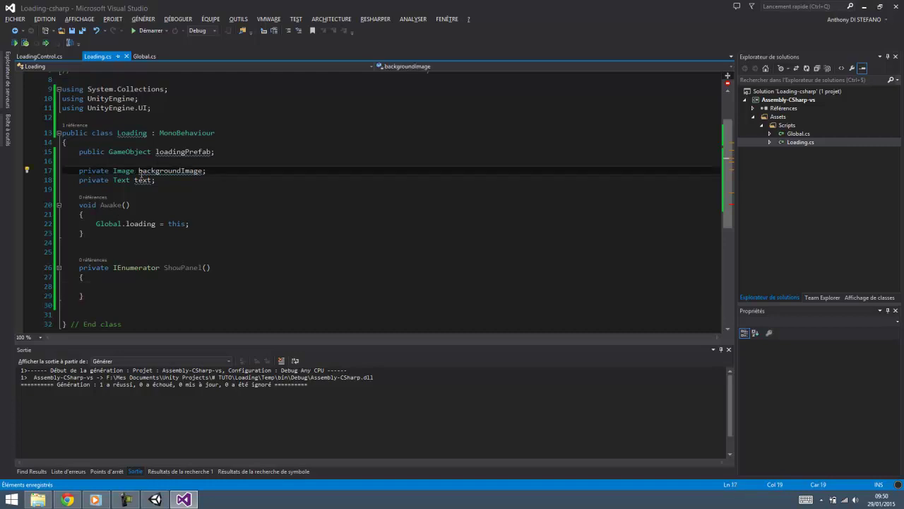
pyautogui.hotkey('alt', 'Return')
pyautogui.press('Return')
pyautogui.click(142, 180)
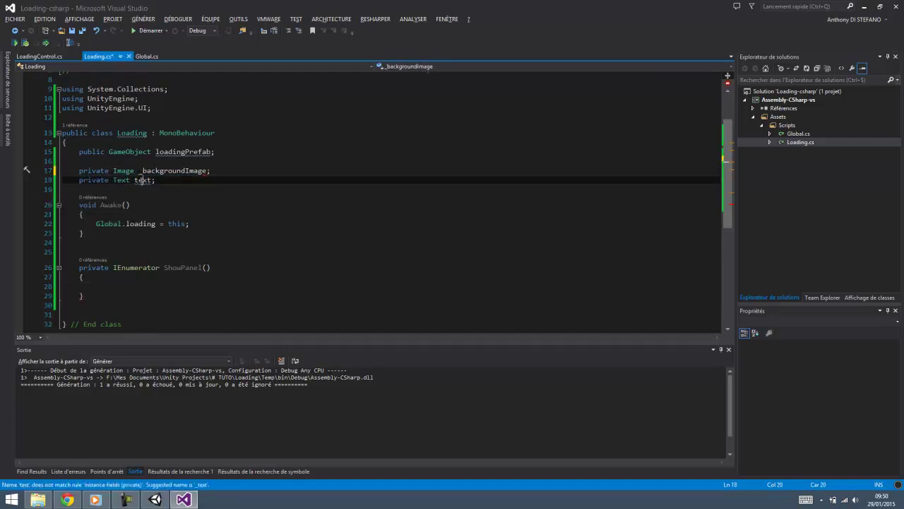
pyautogui.hotkey('alt', 'Return')
pyautogui.press('Return')
# - In ShowPanel, set _backgroundImage.color = new Color(0, 0, 0, 0);
pyautogui.doubleClick(161, 171)
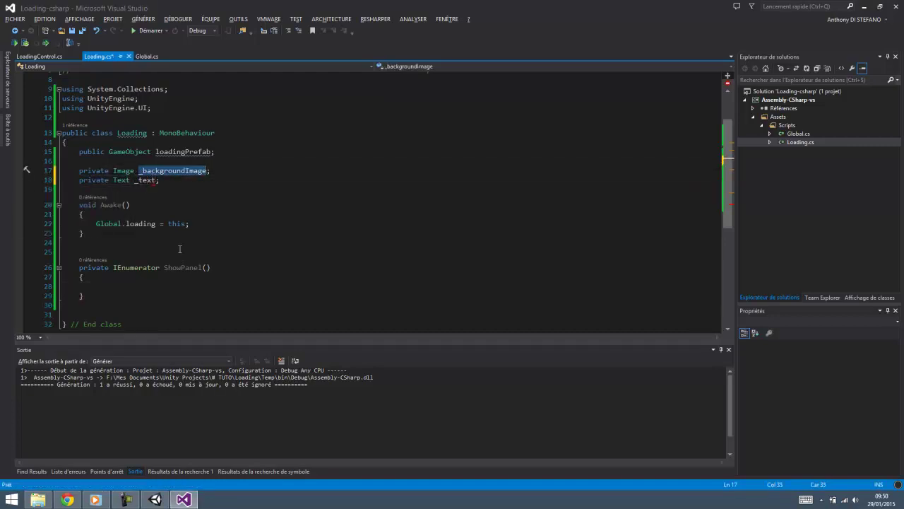
pyautogui.hotkey('ctrl', 'c')
pyautogui.click(174, 286)
pyautogui.hotkey('ctrl', 'v')
pyautogui.write('.')
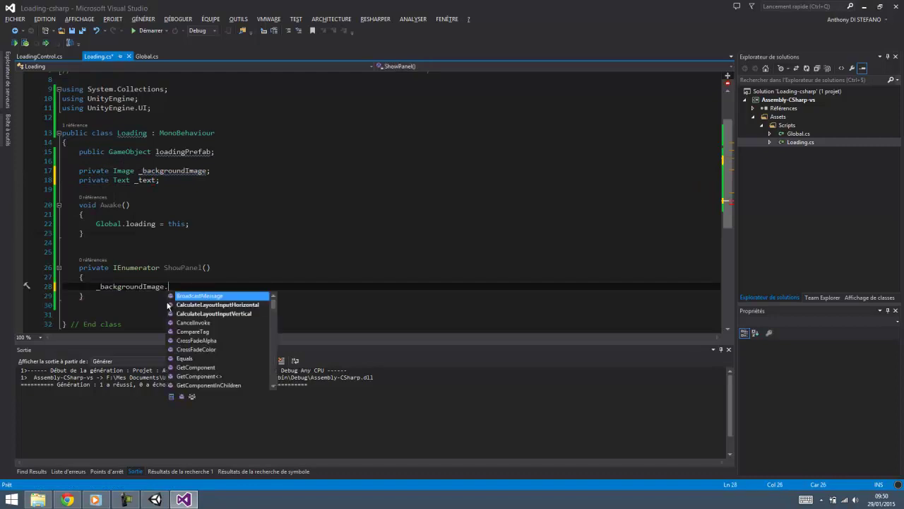
pyautogui.write('color ')
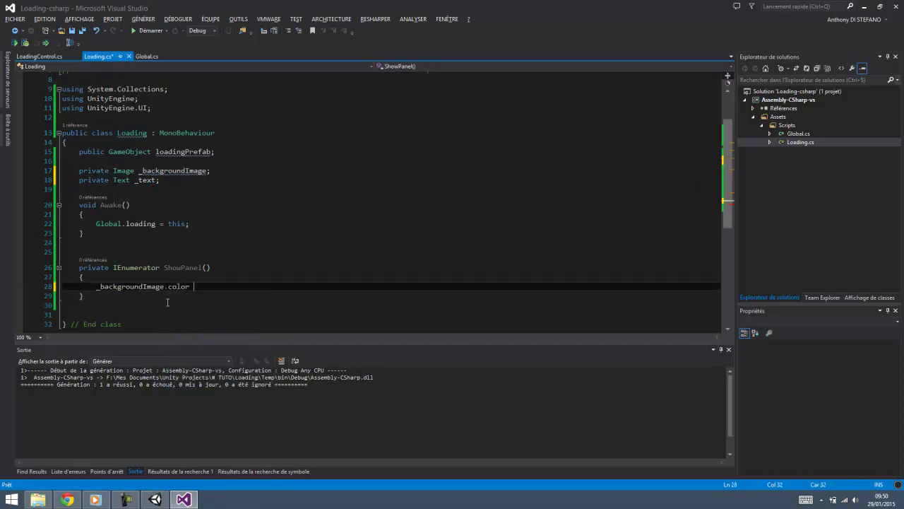
pyautogui.write('= new Color(')
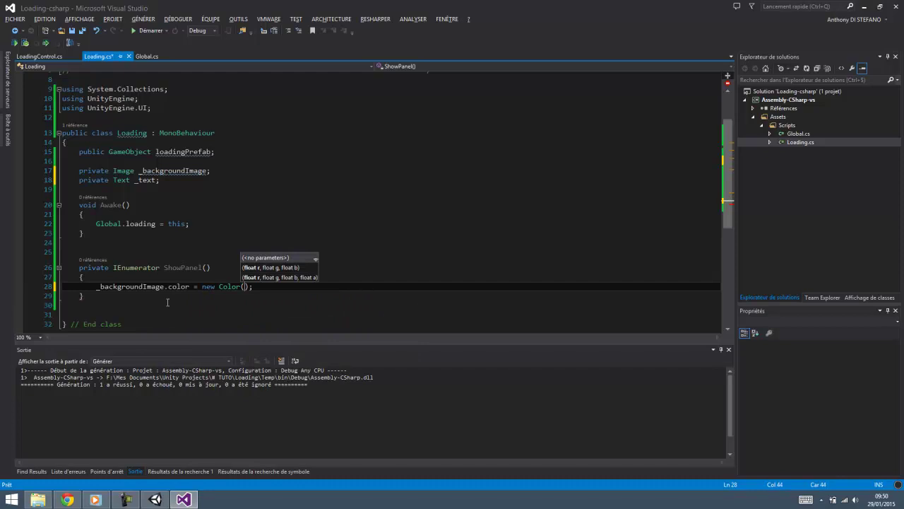
pyautogui.write('0, 0, 0, 0')
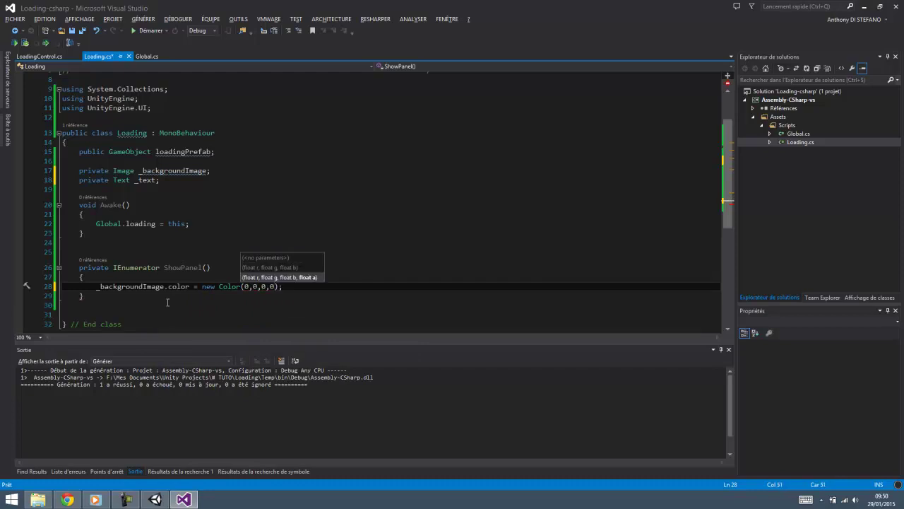
pyautogui.write(');')
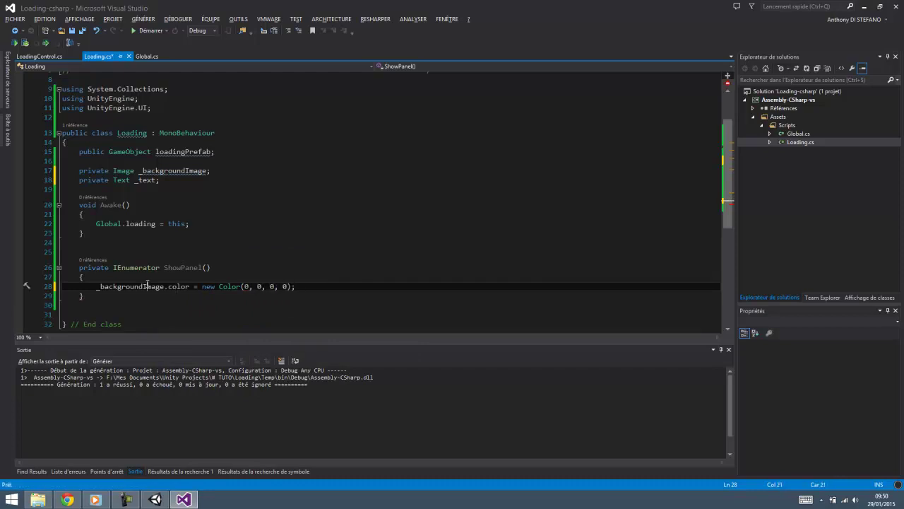
# - Duplicate the colour assignment line below itself
pyautogui.moveTo(241, 286); pyautogui.dragTo(259, 286)
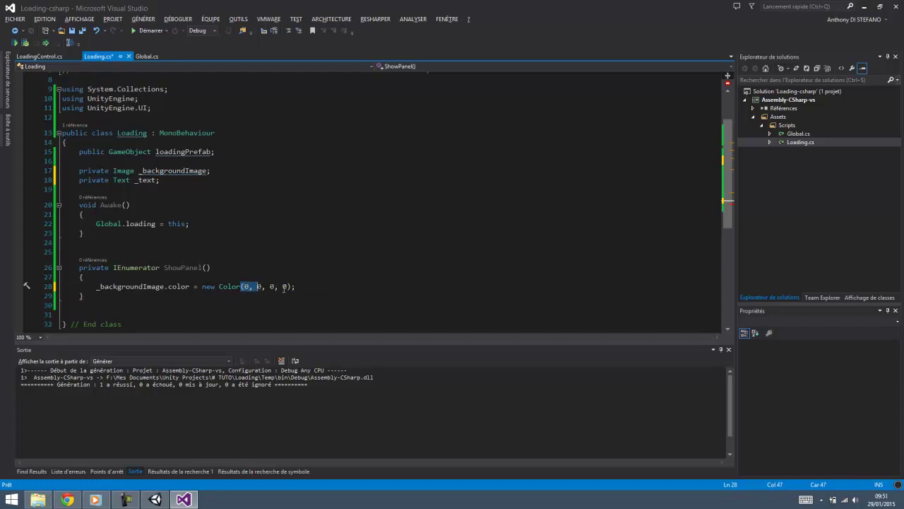
pyautogui.doubleClick(285, 286)
pyautogui.click(302, 287)
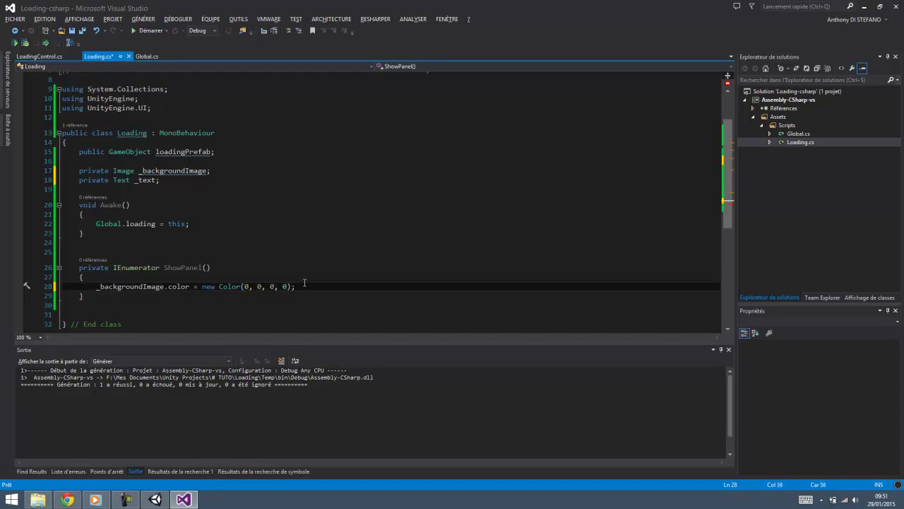
pyautogui.tripleClick(304, 284)
pyautogui.hotkey('ctrl', 'c')
pyautogui.hotkey('ctrl', 'v')
pyautogui.hotkey('ctrl', 'v')
# - Change the duplicated line to set _text.color to new Color(1, 1, 1, 0) and save
pyautogui.click(144, 180)
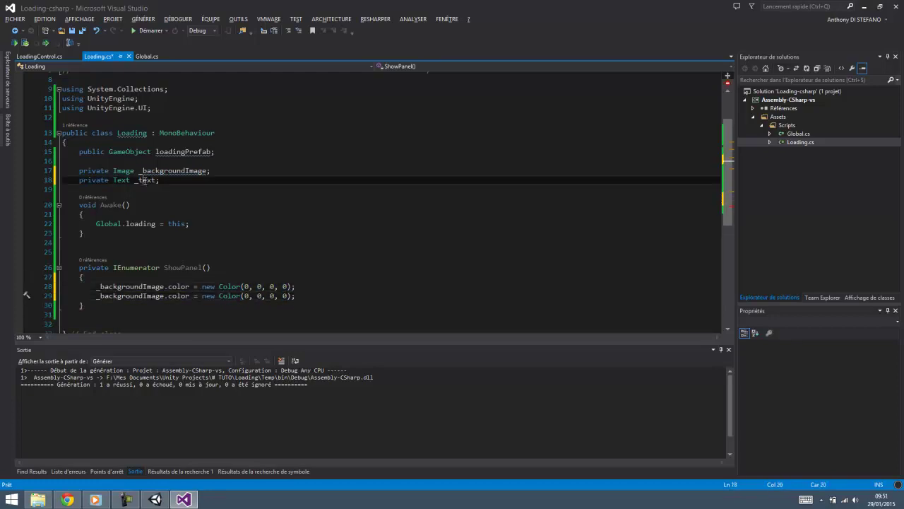
pyautogui.doubleClick(143, 180)
pyautogui.hotkey('ctrl', 'c')
pyautogui.doubleClick(131, 296)
pyautogui.hotkey('ctrl', 'v')
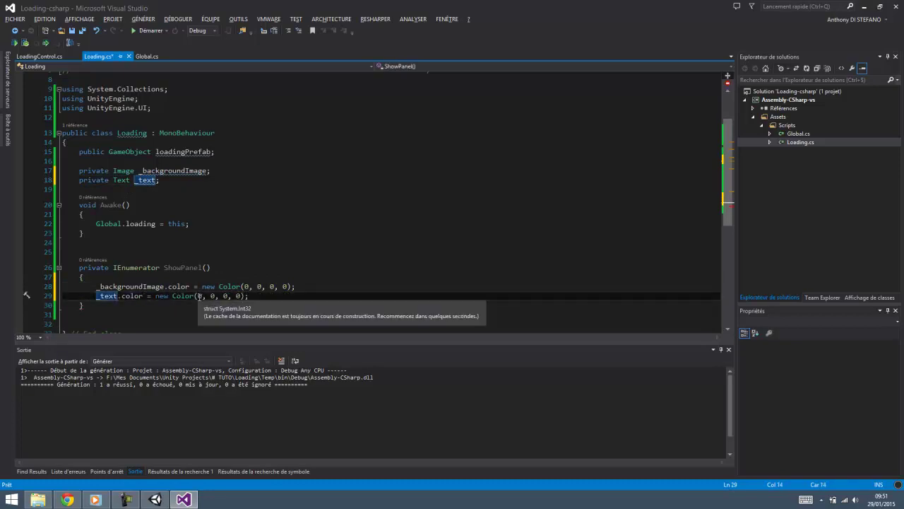
pyautogui.moveTo(198, 295); pyautogui.dragTo(228, 295)
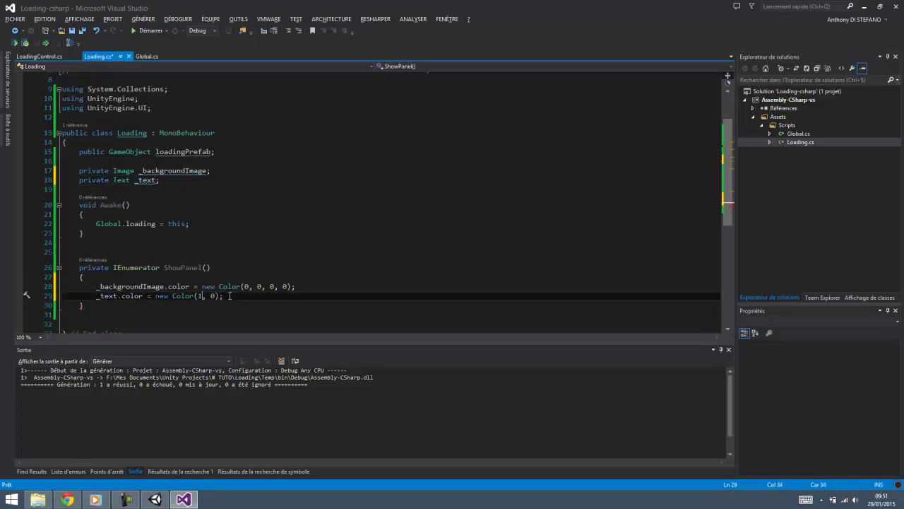
pyautogui.write('1, 1, 1')
pyautogui.hotkey('ctrl', 's')
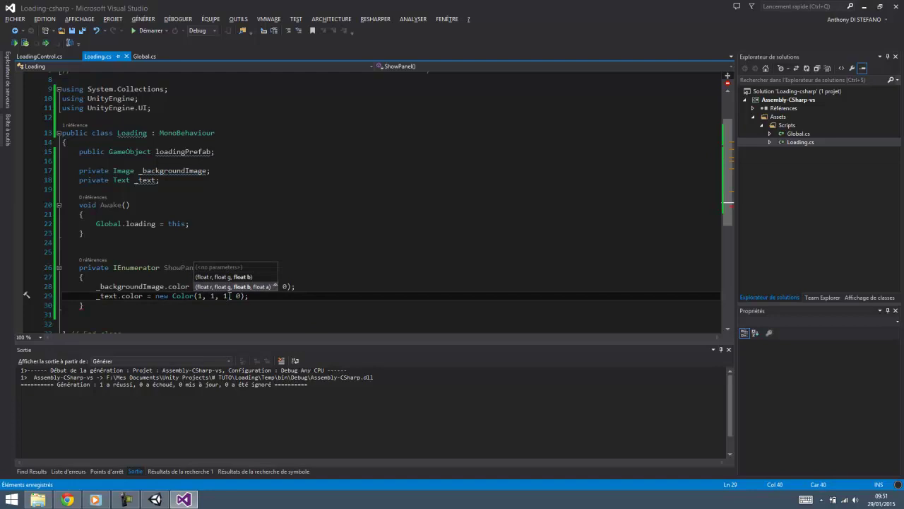
# - Add empty lines below the _text colour line in ShowPanel
pyautogui.click(269, 295)
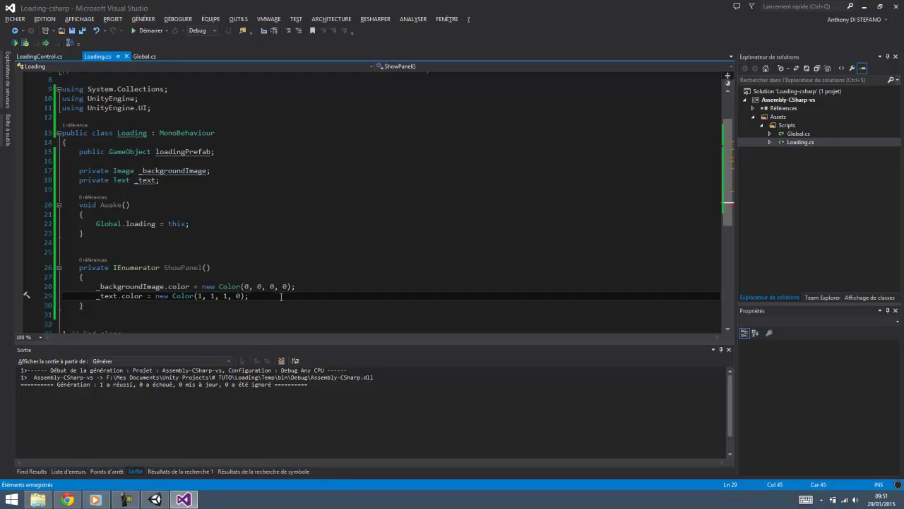
pyautogui.press('Return')
pyautogui.press('Return')
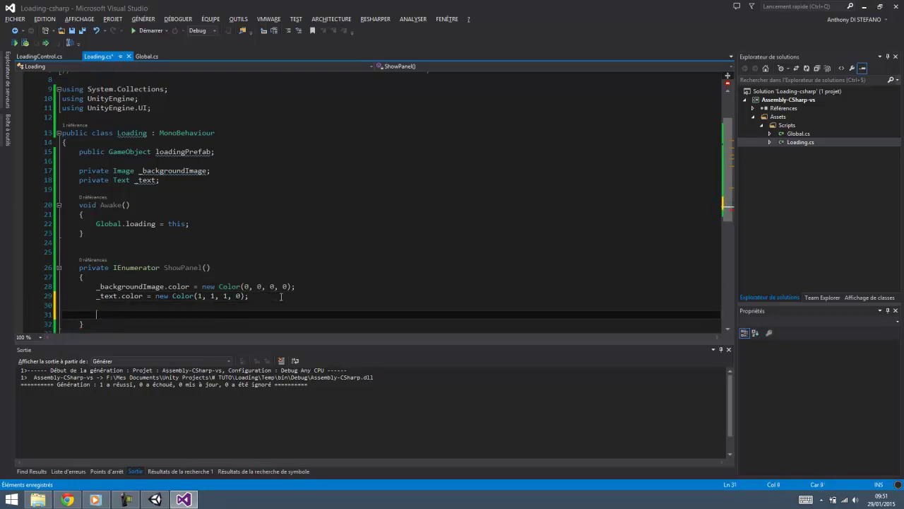
pyautogui.press('Return')
pyautogui.press('Up')
pyautogui.scroll(-2, 281, 296)
pyautogui.hotkey('ctrl', 'End')
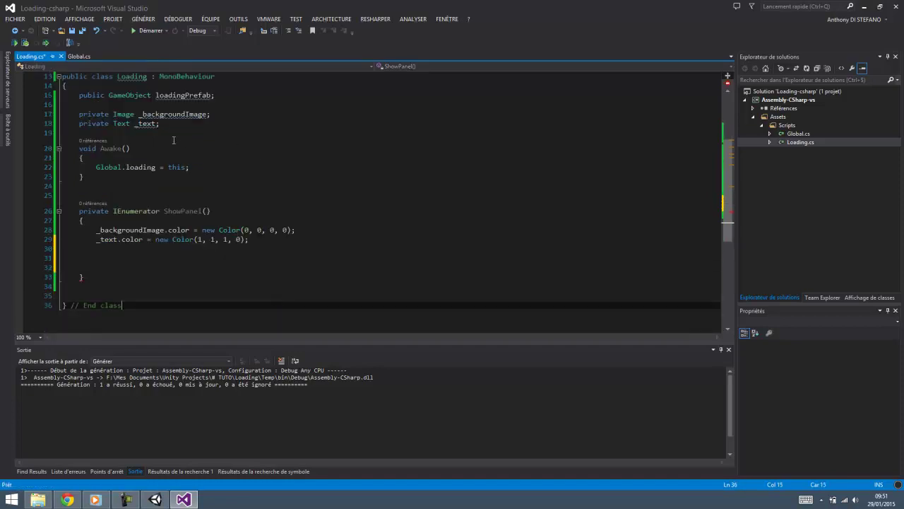
# - Add a private float _currentAlpha; field below _text and fix the misspelled name
pyautogui.click(171, 125)
pyautogui.press('Return')
pyautogui.write('private ')
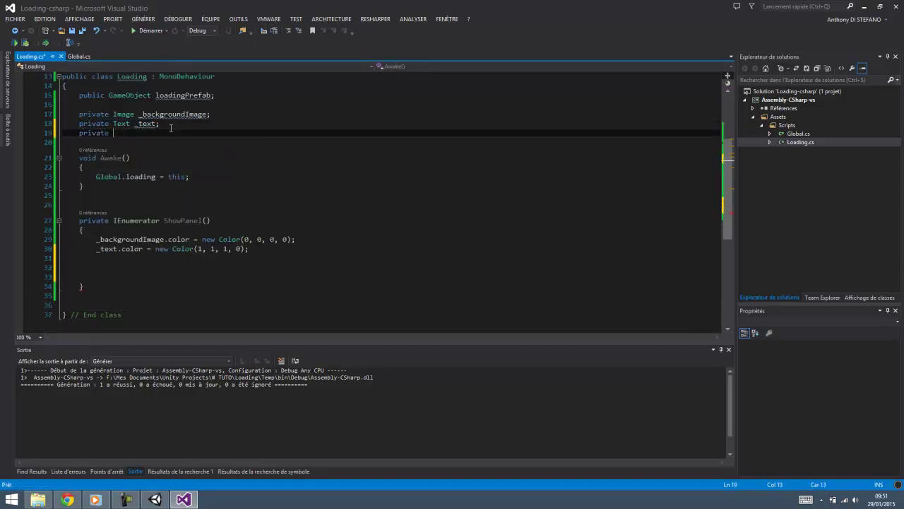
pyautogui.write('float')
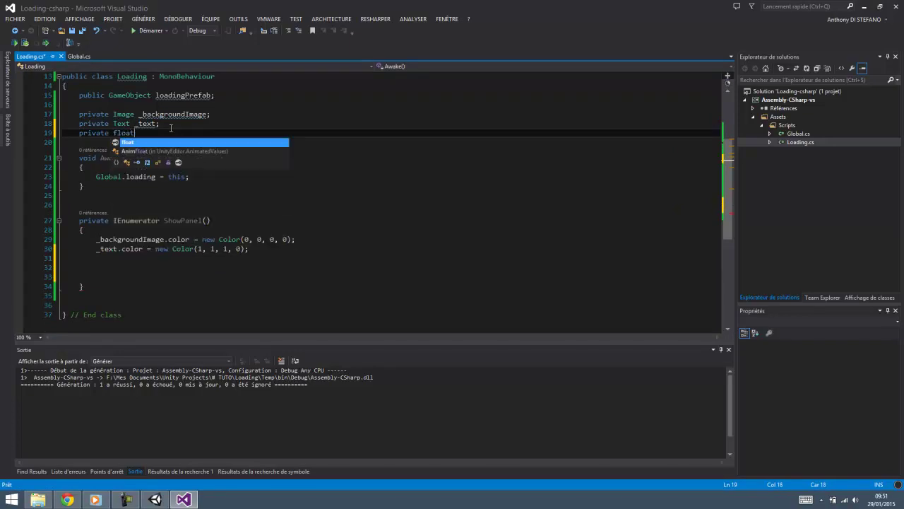
pyautogui.write(' _currealpha')
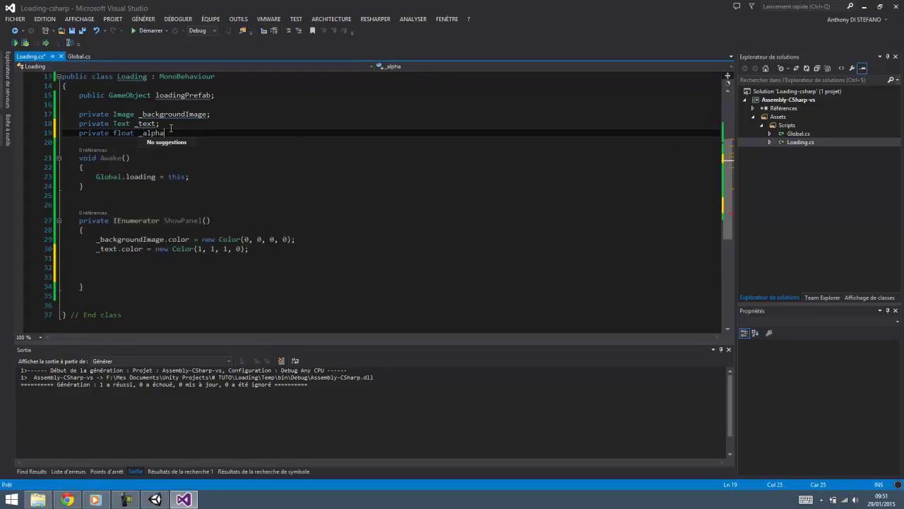
pyautogui.write(';')
pyautogui.hotkey('ctrl', 's')
pyautogui.click(143, 133)
pyautogui.write('curre')
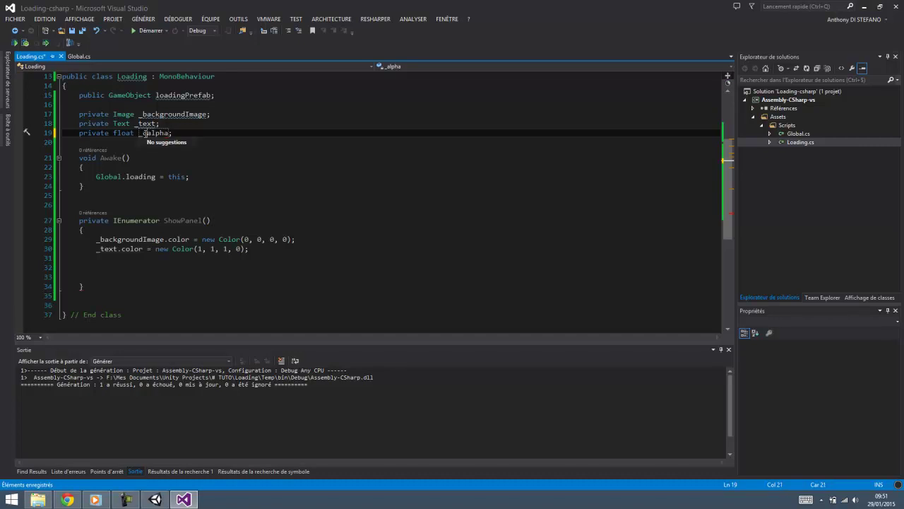
pyautogui.write('nt')
pyautogui.press('Delete')
# - Finish the _currentAlpha name and add a while (_currentAlpha < 1) loop with braces in ShowPanel
pyautogui.write('A')
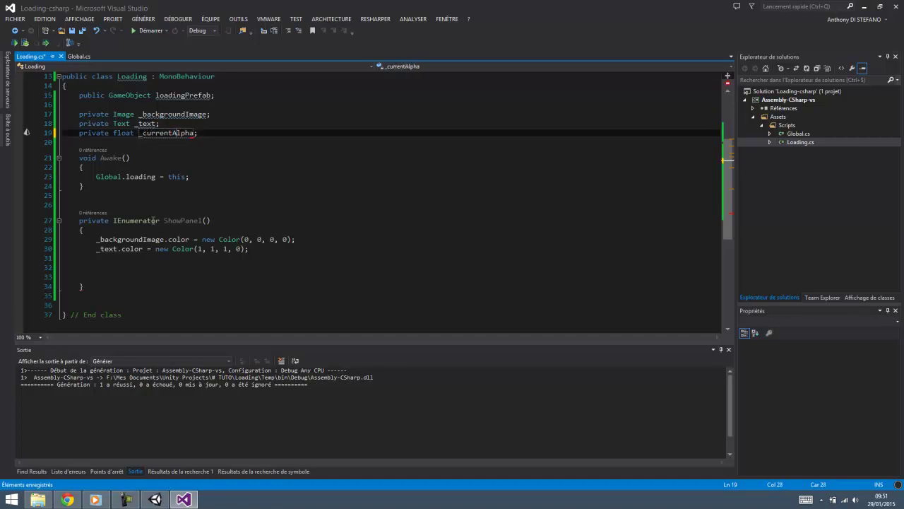
pyautogui.click(136, 267)
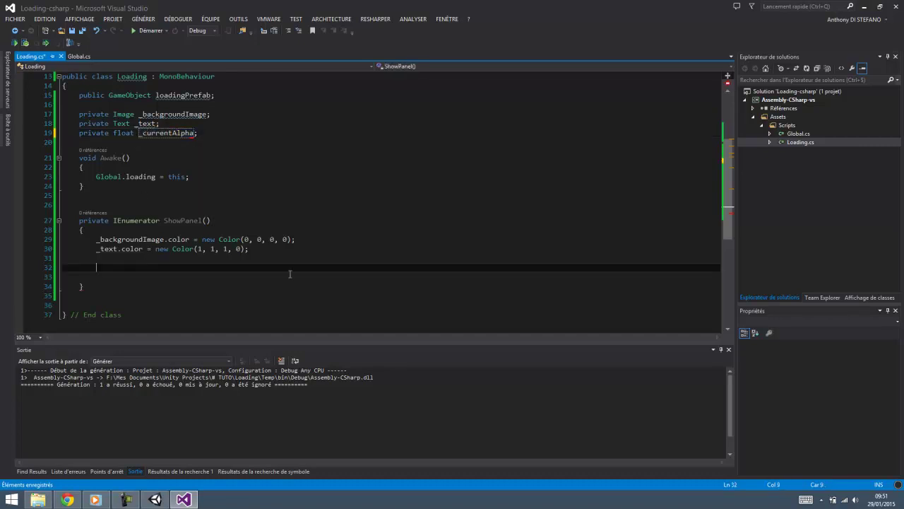
pyautogui.write('while (')
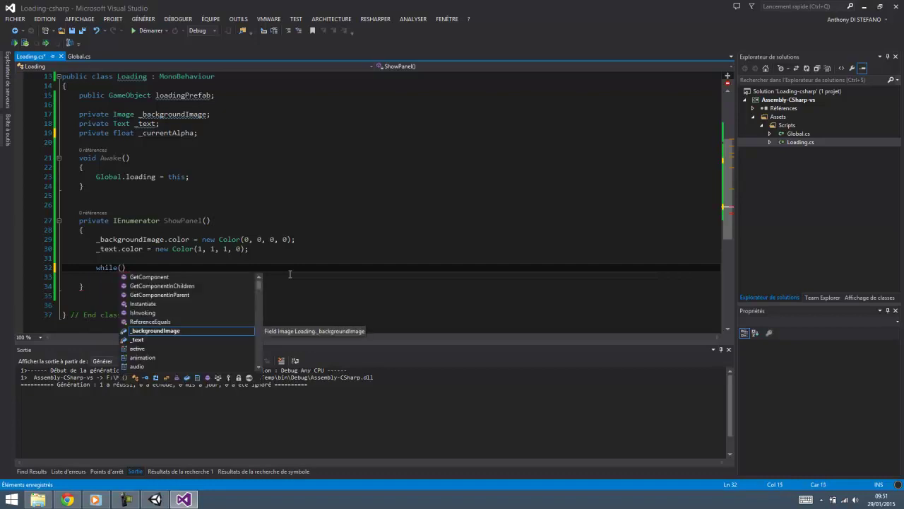
pyautogui.write('_currentAlpha <')
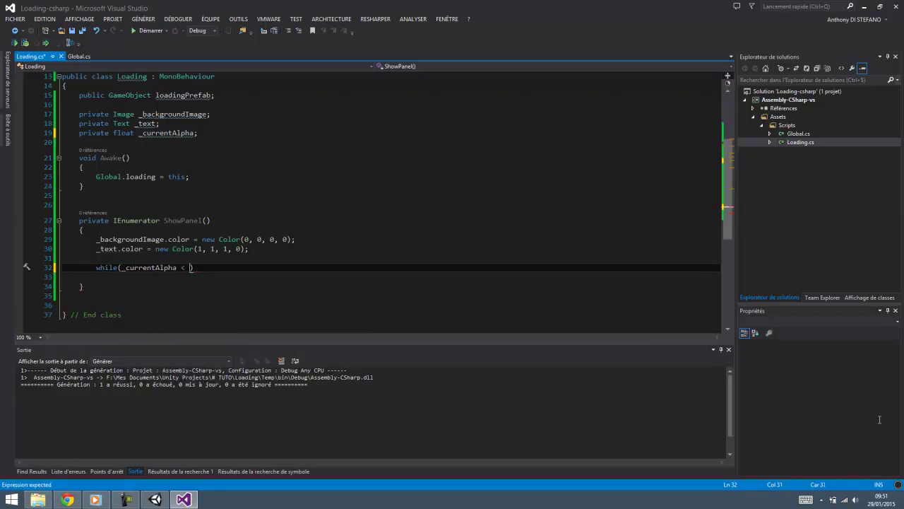
pyautogui.write(' 1)')
pyautogui.press('Return')
pyautogui.write('{')
pyautogui.press('Return')
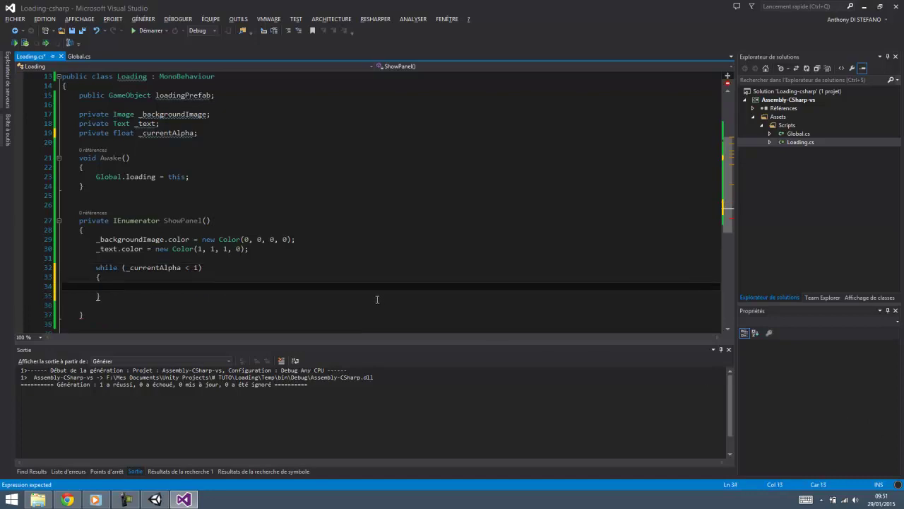
pyautogui.press('Down')
pyautogui.press('Down')
pyautogui.press('Down')
pyautogui.click(203, 235)
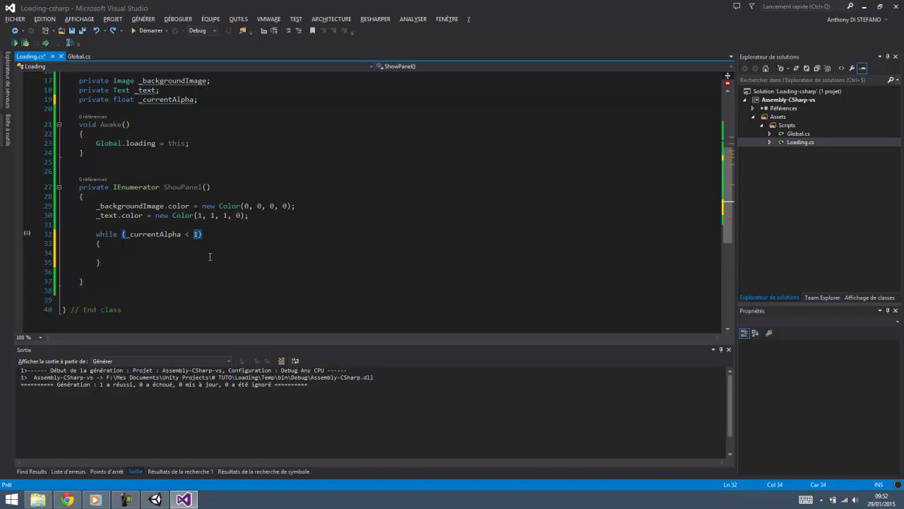
pyautogui.press('Down')
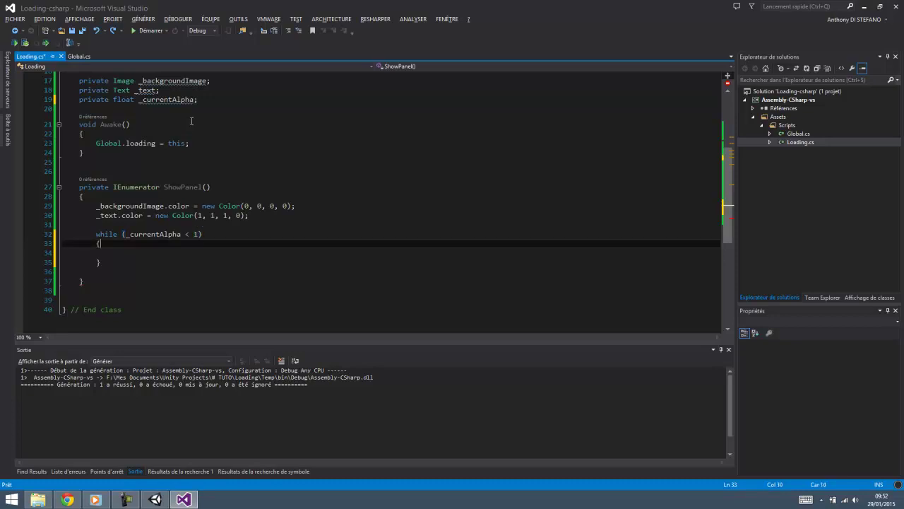
# - Try a = 0 initialiser on _currentAlpha, save, then remove it again
pyautogui.scroll(1, 192, 121)
pyautogui.click(196, 127)
pyautogui.write('=')
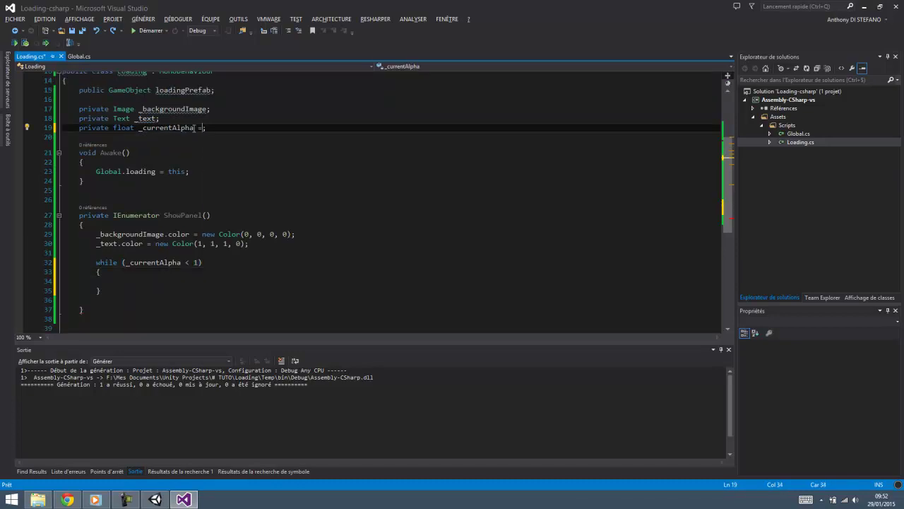
pyautogui.write(' 0')
pyautogui.click(182, 191)
pyautogui.hotkey('ctrl', 's')
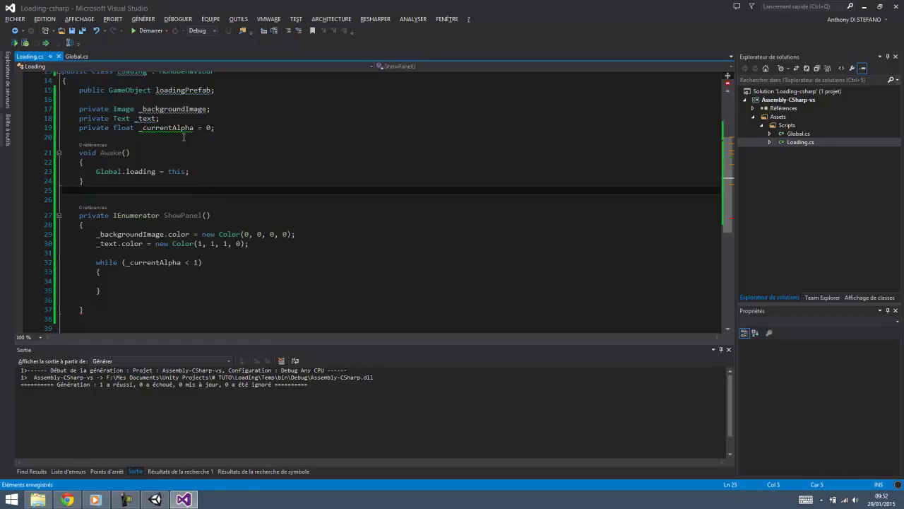
pyautogui.moveTo(211, 128); pyautogui.dragTo(194, 128)
pyautogui.press('BackSpace')
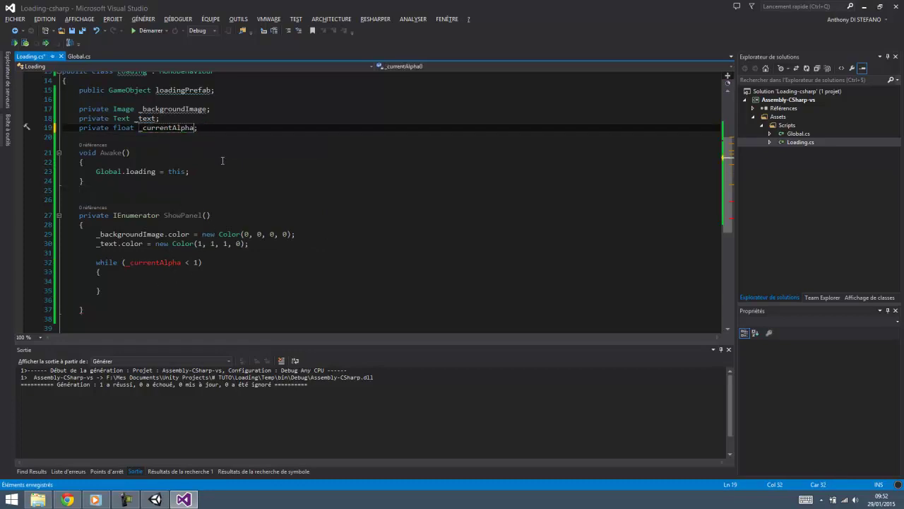
pyautogui.click(161, 280)
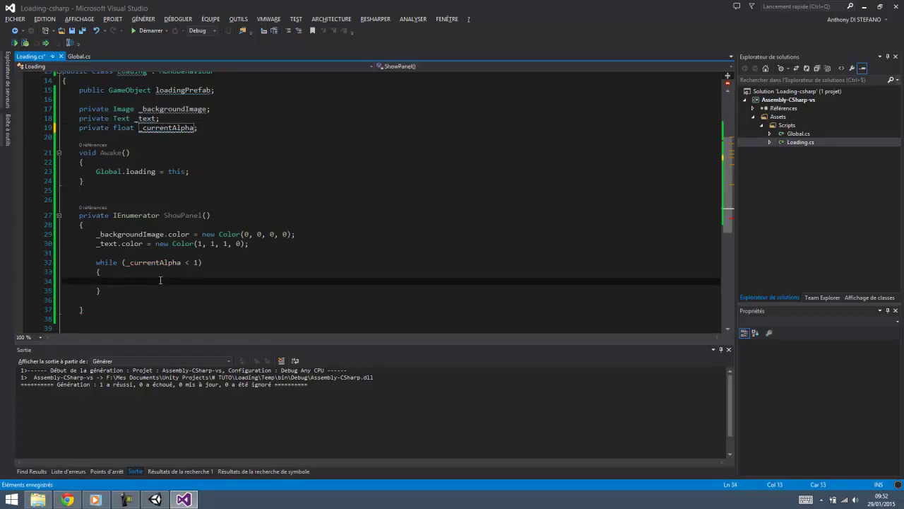
pyautogui.scroll(-1, 161, 280)
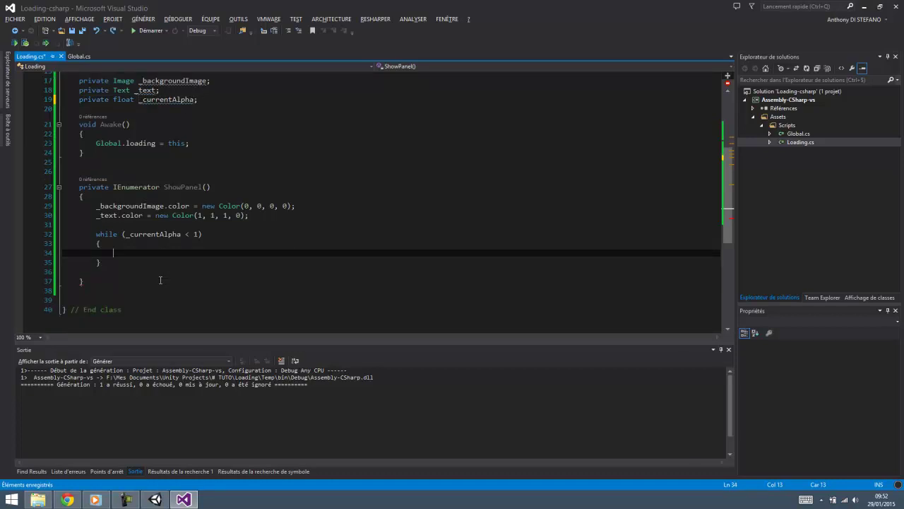
# - Add yield return new WaitForSeconds(time); inside the ShowPanel while loop
pyautogui.write('yie')
pyautogui.press('Down')
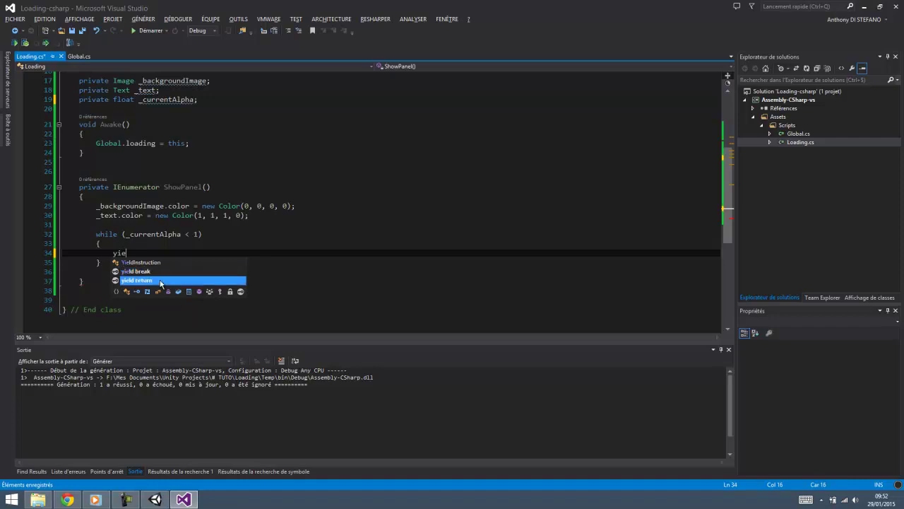
pyautogui.press('Tab')
pyautogui.write('new ')
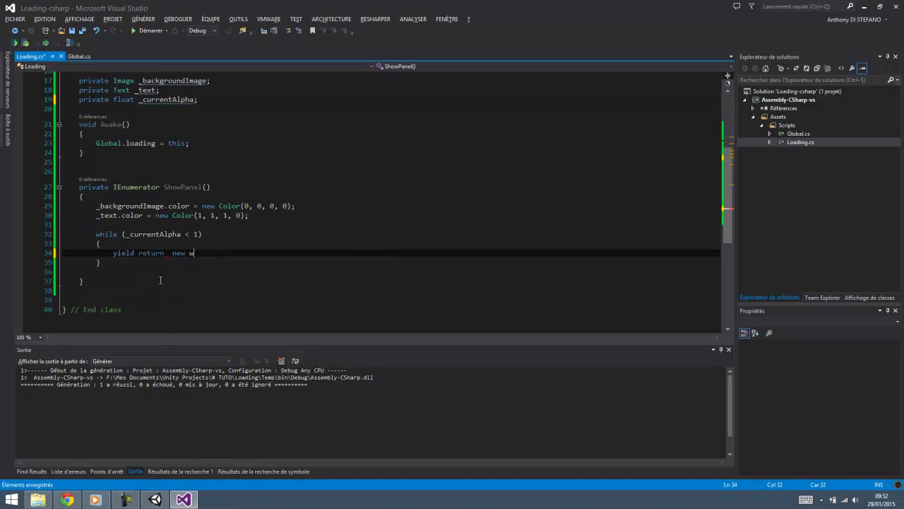
pyautogui.write('wa')
pyautogui.press('Down')
pyautogui.press('Tab')
pyautogui.write(';')
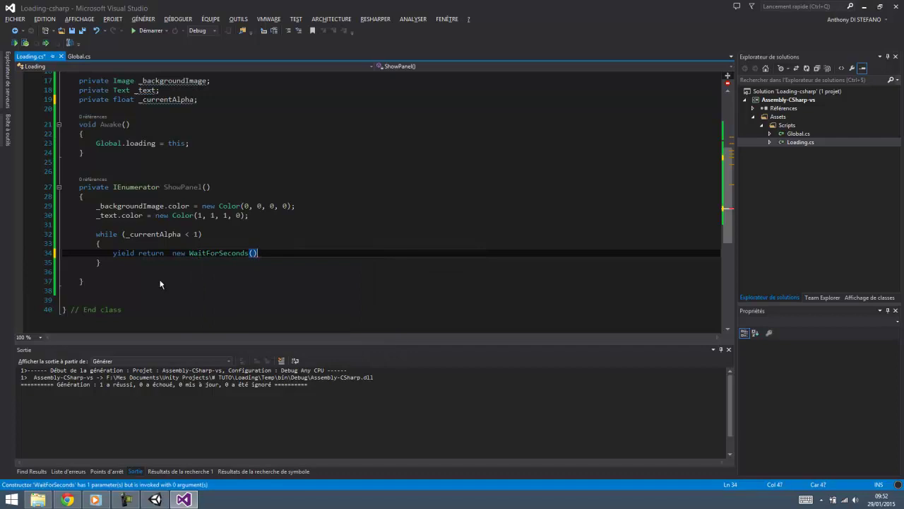
pyautogui.press('Left')
pyautogui.press('Left')
pyautogui.write('_time')
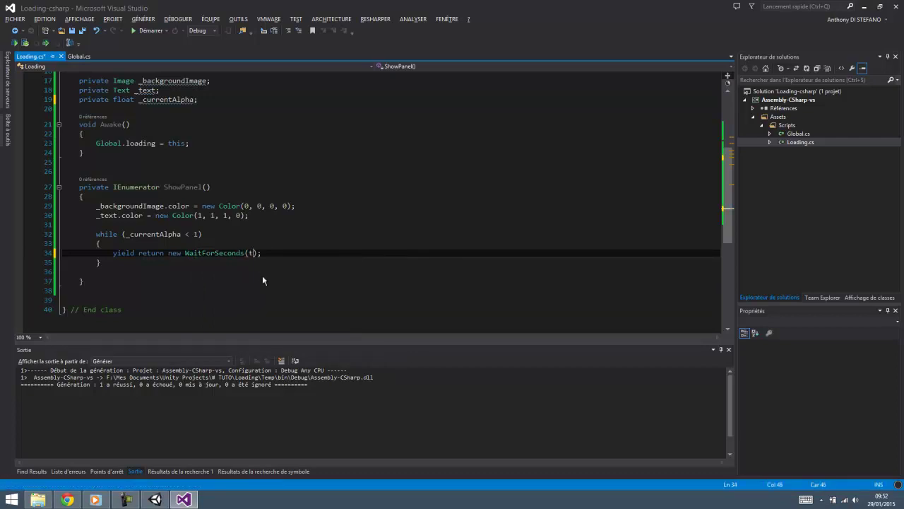
pyautogui.press('BackSpace')
pyautogui.press('BackSpace')
pyautogui.press('BackSpace')
pyautogui.write('time')
pyautogui.press('Escape')
pyautogui.press('Up')
pyautogui.press('Up')
# - Declare public float timeToWait = 0.01f; below loadingPrefab and save
pyautogui.scroll(2, 209, 125)
pyautogui.click(209, 125)
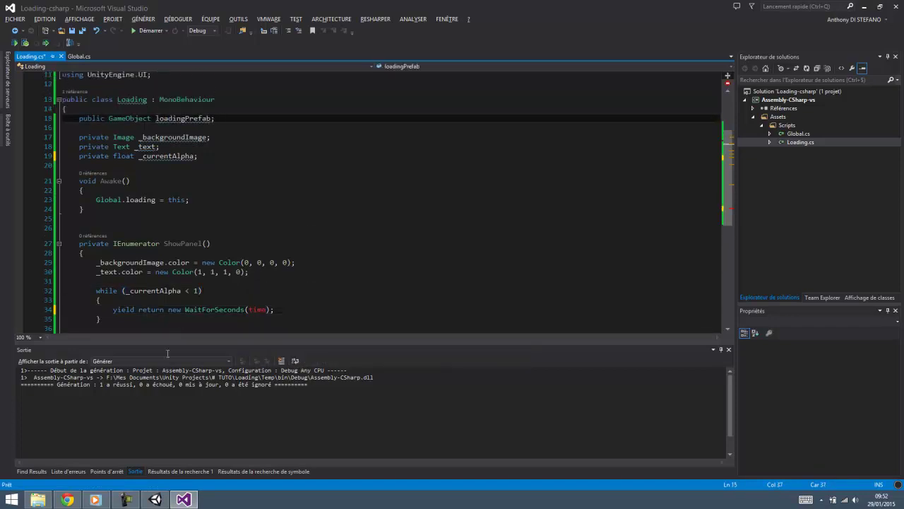
pyautogui.press('Return')
pyautogui.write('public')
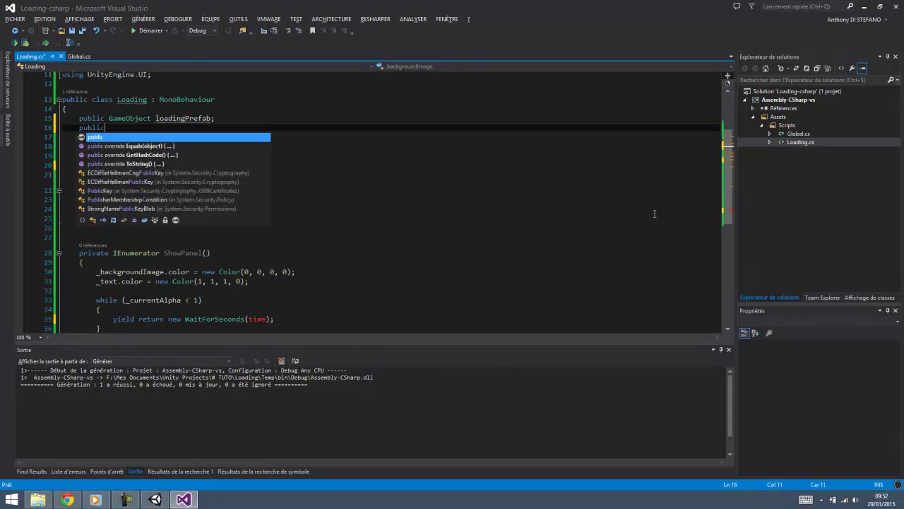
pyautogui.write(' float timeT')
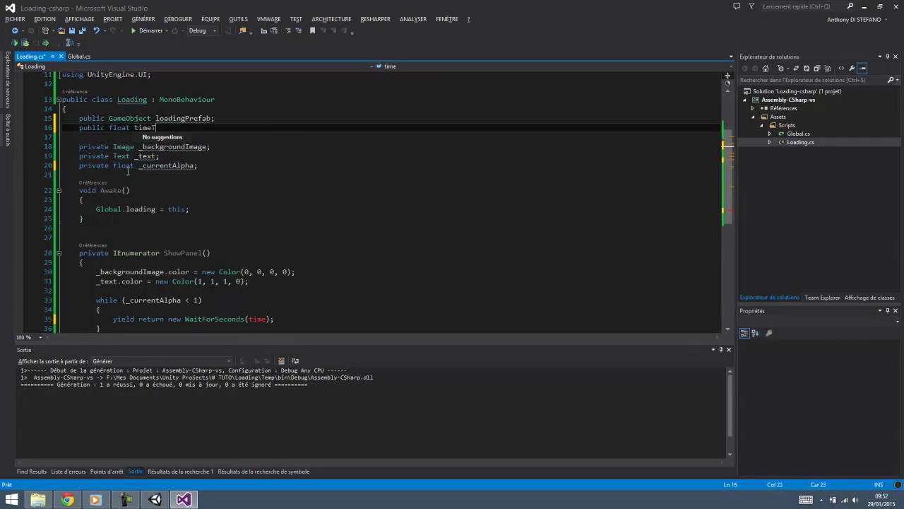
pyautogui.write('oWait=')
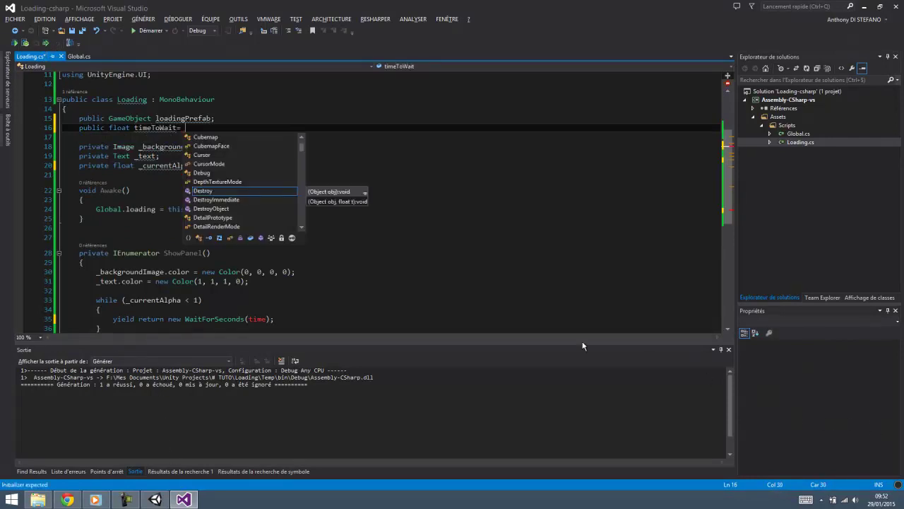
pyautogui.click(459, 300)
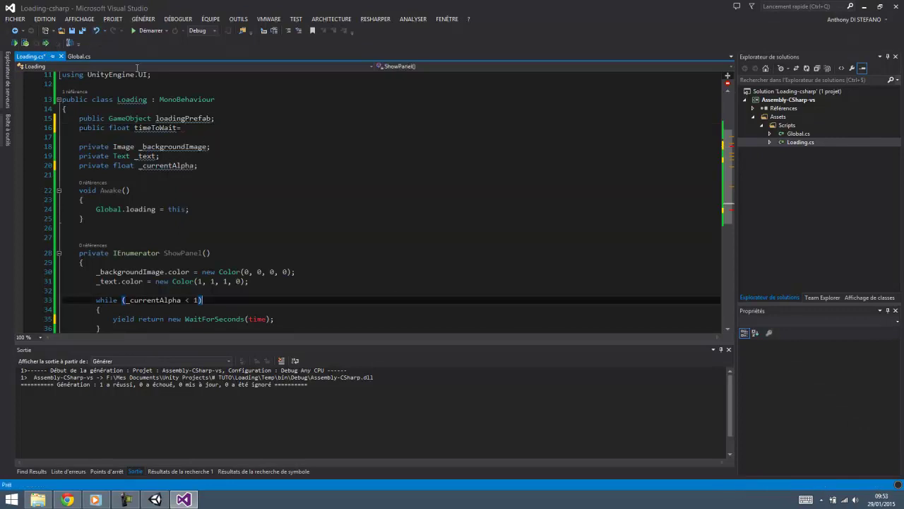
pyautogui.click(189, 128)
pyautogui.write('0.01f')
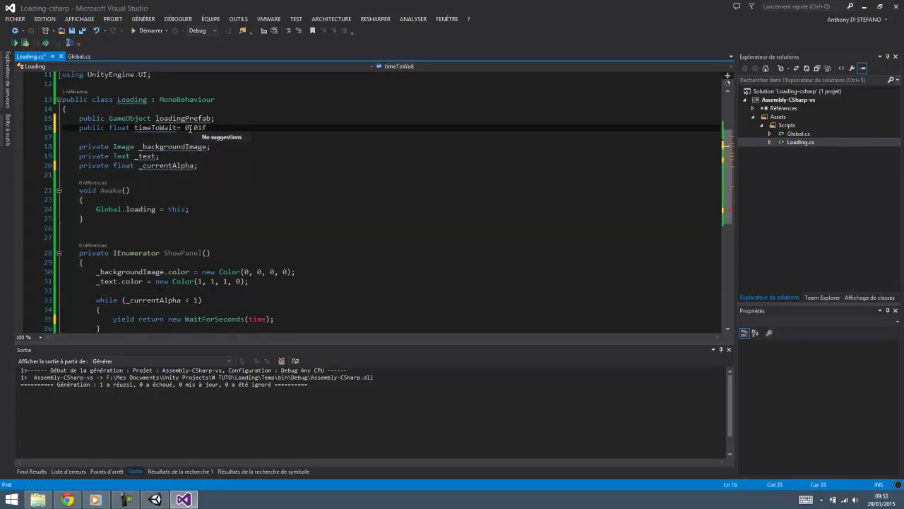
pyautogui.write(';')
pyautogui.hotkey('ctrl', 's')
pyautogui.scroll(-2, 236, 120)
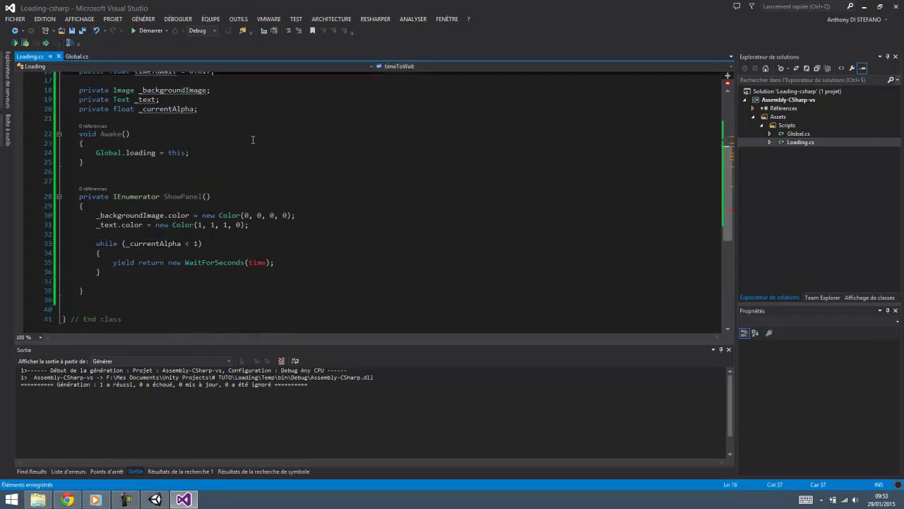
pyautogui.scroll(2, 278, 213)
# - Complete the wait argument to timeToWait and start a new line below the yield
pyautogui.click(253, 281)
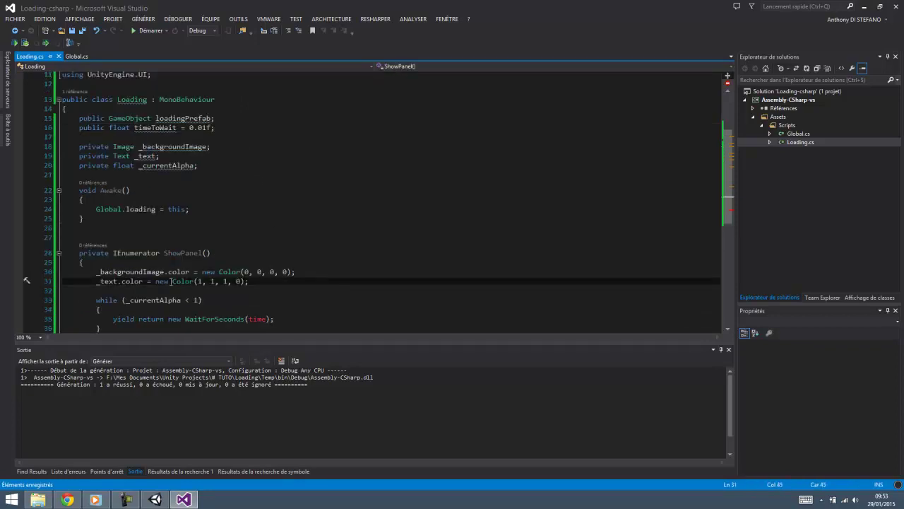
pyautogui.click(265, 318)
pyautogui.hotkey('ctrl', 'space')
pyautogui.press('Return')
pyautogui.scroll(-2, 308, 265)
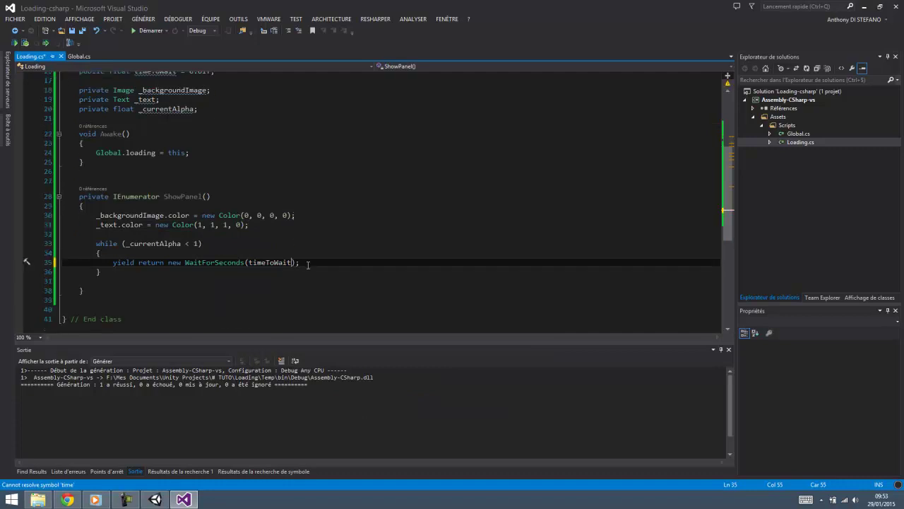
pyautogui.click(306, 262)
pyautogui.press('Return')
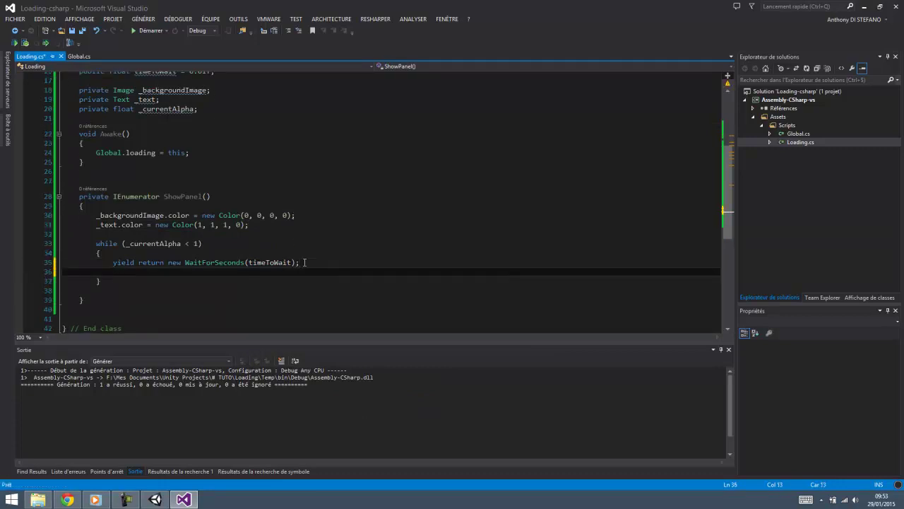
# - Add _currentAlpha += 0.5f; inside the ShowPanel loop
pyautogui.write('_')
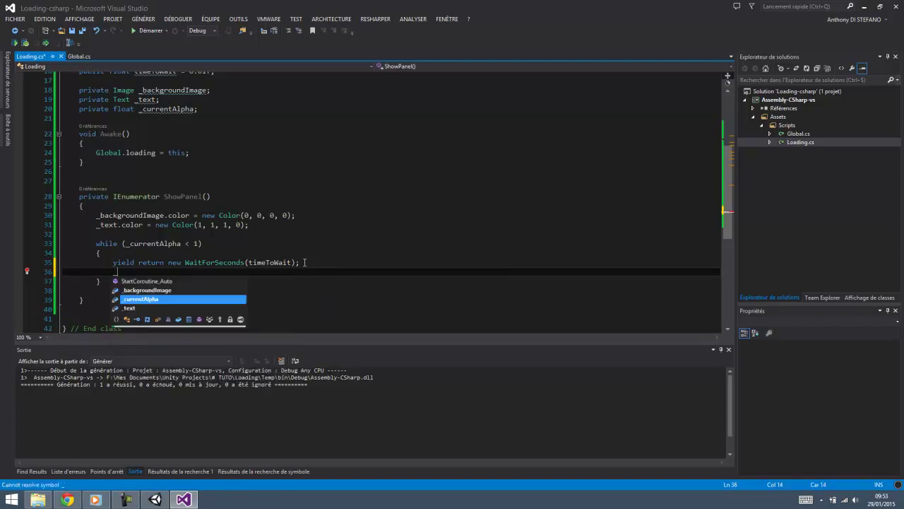
pyautogui.write('cu')
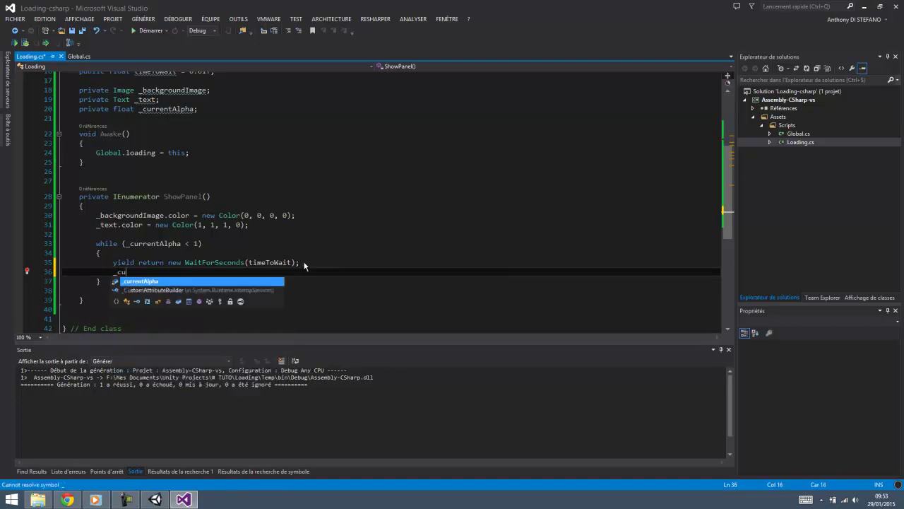
pyautogui.press('Tab')
pyautogui.write('+= 0.5')
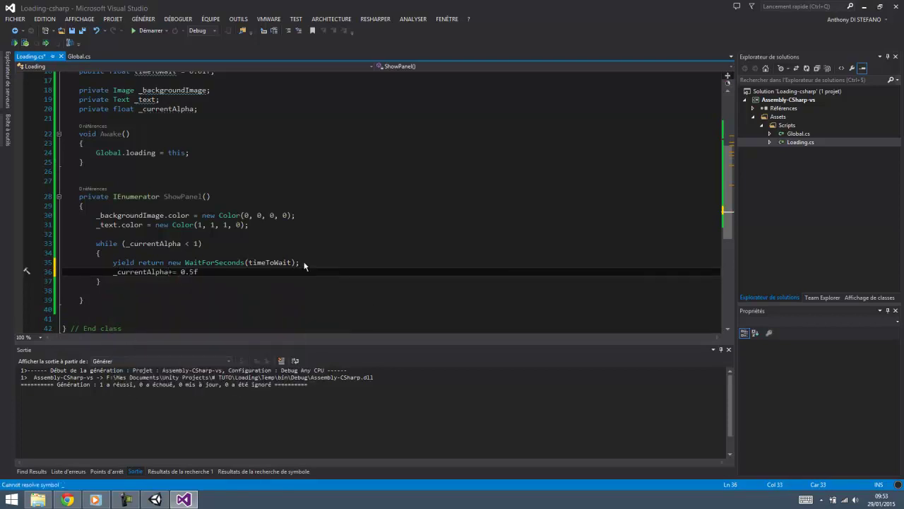
pyautogui.write('f;')
pyautogui.press('Return')
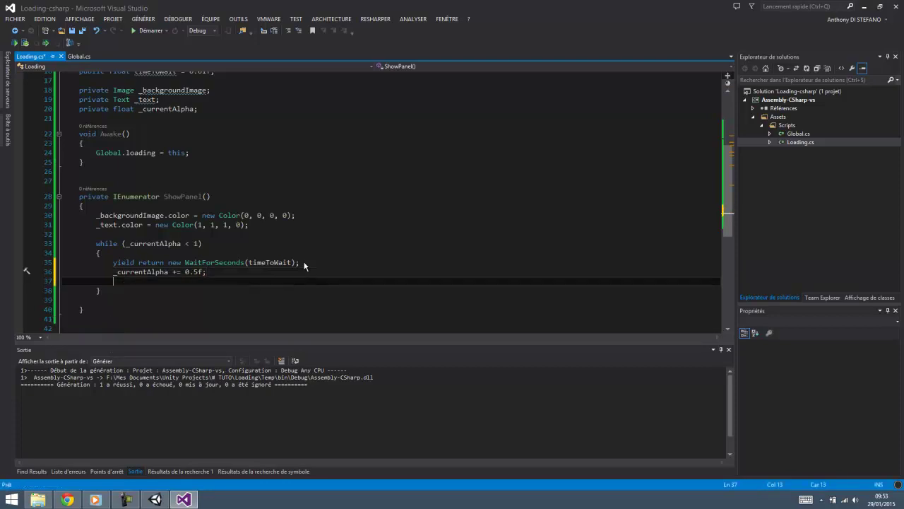
pyautogui.press('Return')
# - Copy the background and text colour lines into the loop with _currentAlpha as alpha, and save
pyautogui.moveTo(249, 224); pyautogui.dragTo(96, 215)
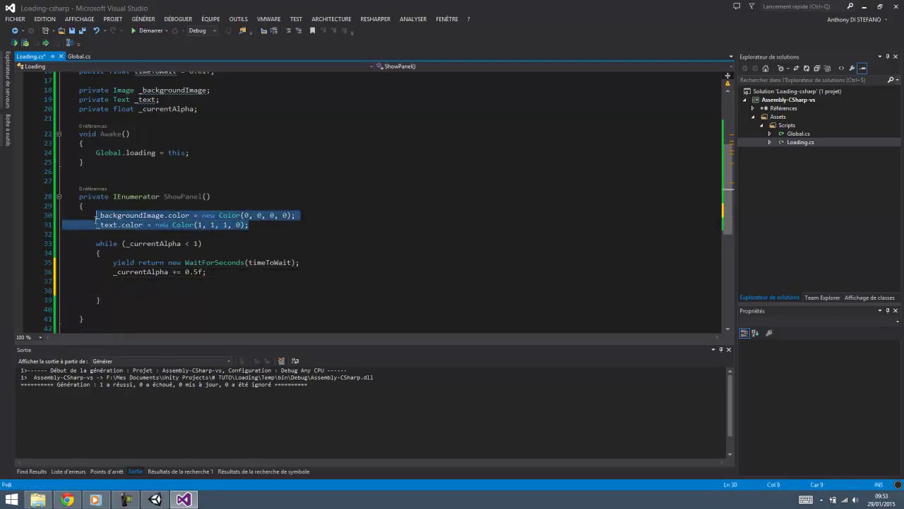
pyautogui.hotkey('ctrl', 'c')
pyautogui.click(163, 281)
pyautogui.hotkey('ctrl', 'v')
pyautogui.click(141, 272)
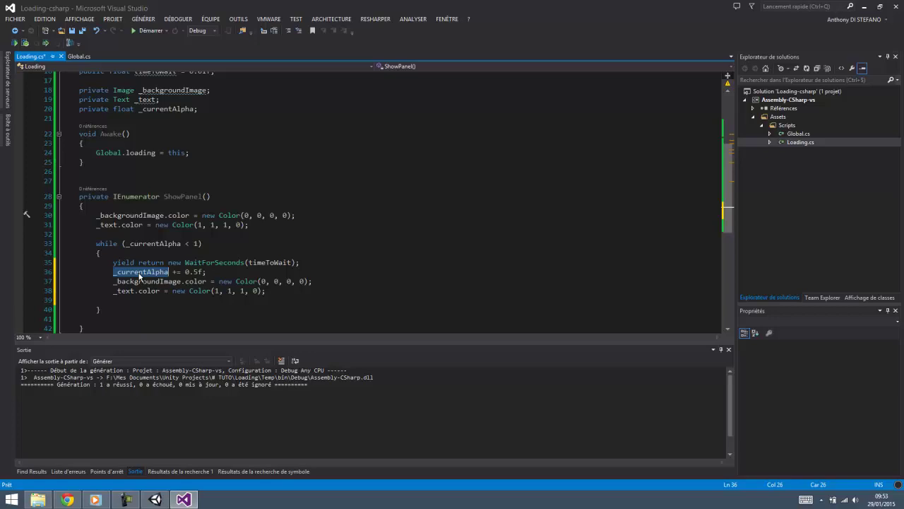
pyautogui.doubleClick(300, 281)
pyautogui.hotkey('ctrl', 'v')
pyautogui.doubleClick(254, 291)
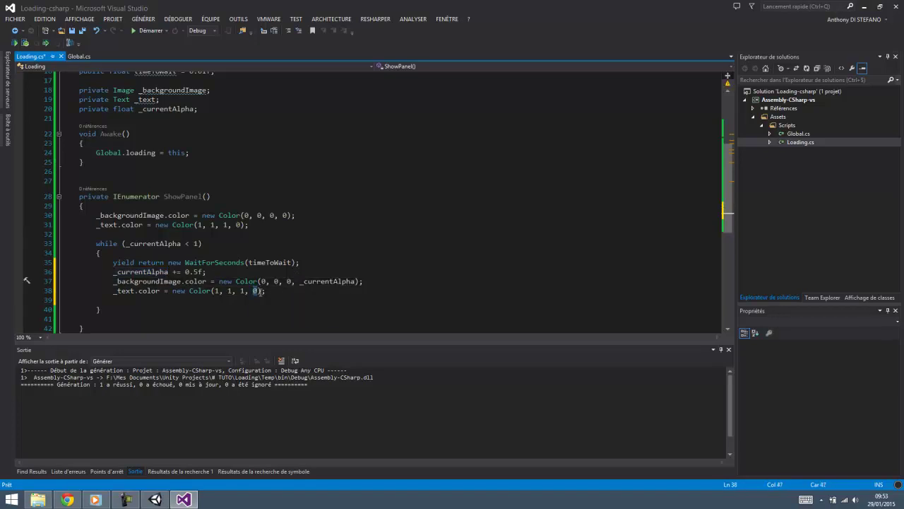
pyautogui.hotkey('ctrl', 'v')
pyautogui.click(239, 272)
pyautogui.press('Return')
pyautogui.hotkey('ctrl', 's')
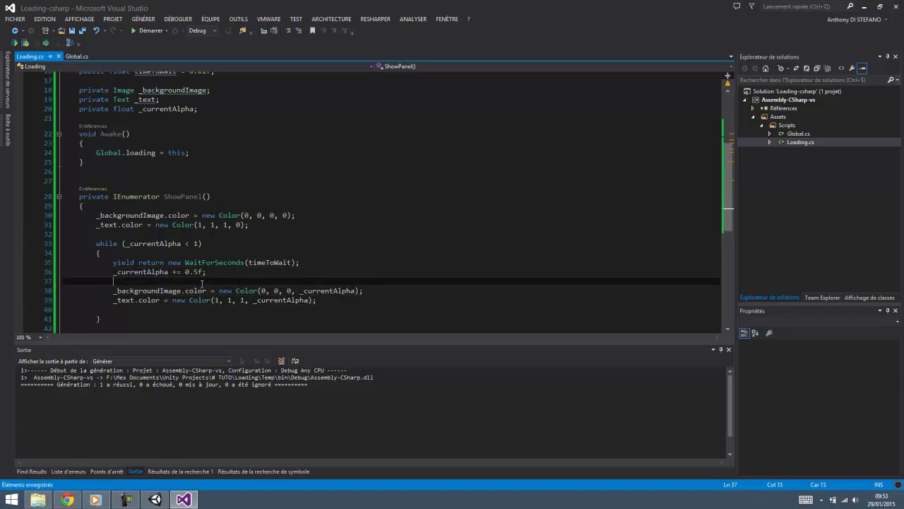
# - Delete the extra blank lines in the loop and at ShowPanel's end, and save
pyautogui.click(168, 272)
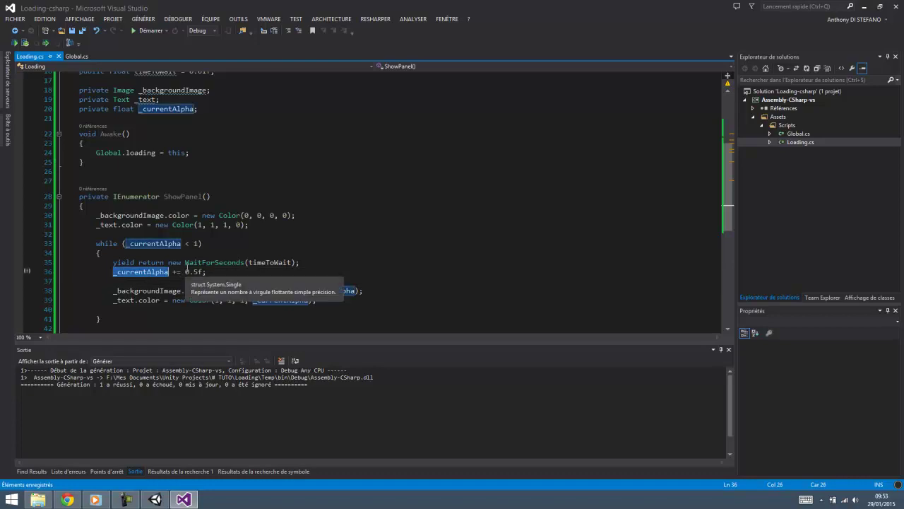
pyautogui.moveTo(147, 243); pyautogui.dragTo(195, 243)
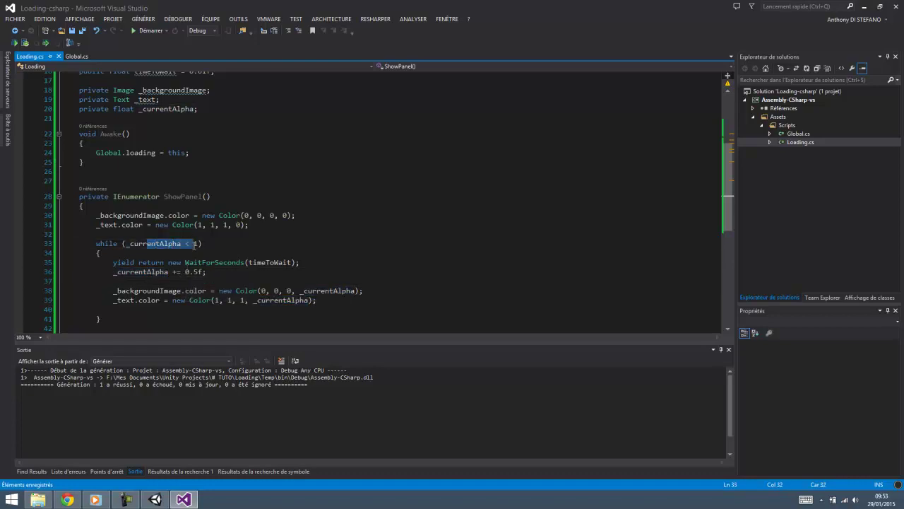
pyautogui.scroll(-1, 132, 292)
pyautogui.click(131, 292)
pyautogui.press('Up')
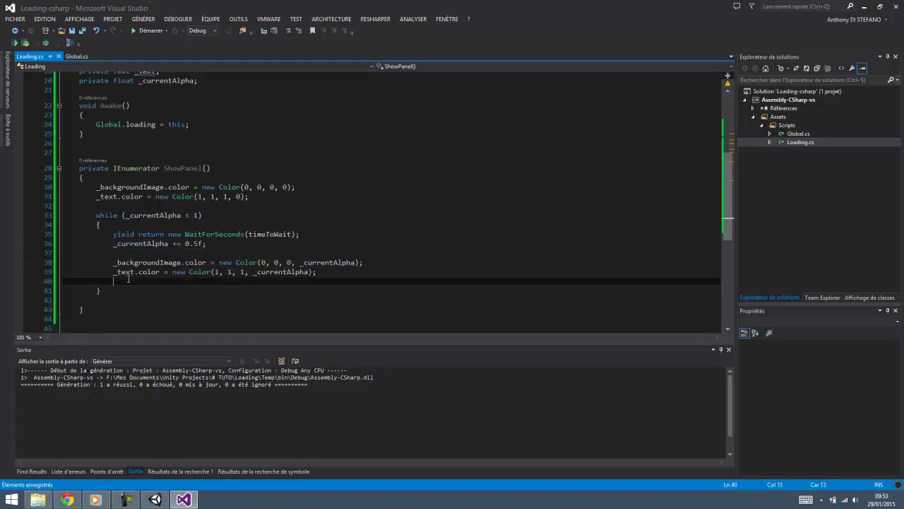
pyautogui.hotkey('ctrl', 'shift', 'l')
pyautogui.hotkey('ctrl', 's')
pyautogui.click(115, 291)
pyautogui.hotkey('ctrl', 'shift', 'l')
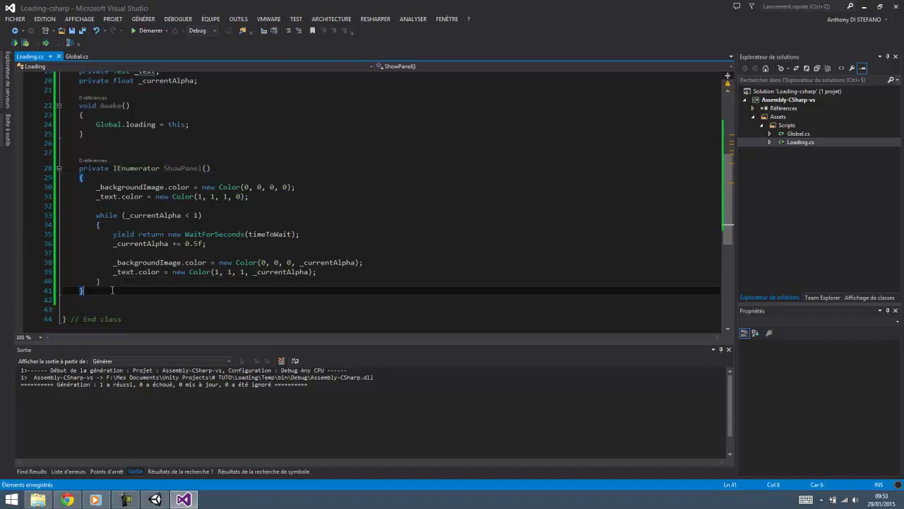
# - Declare private IEnumerator HidePanel() with empty braces under ShowPanel and save Loading.cs
pyautogui.press('Return')
pyautogui.press('Return')
pyautogui.write('private ')
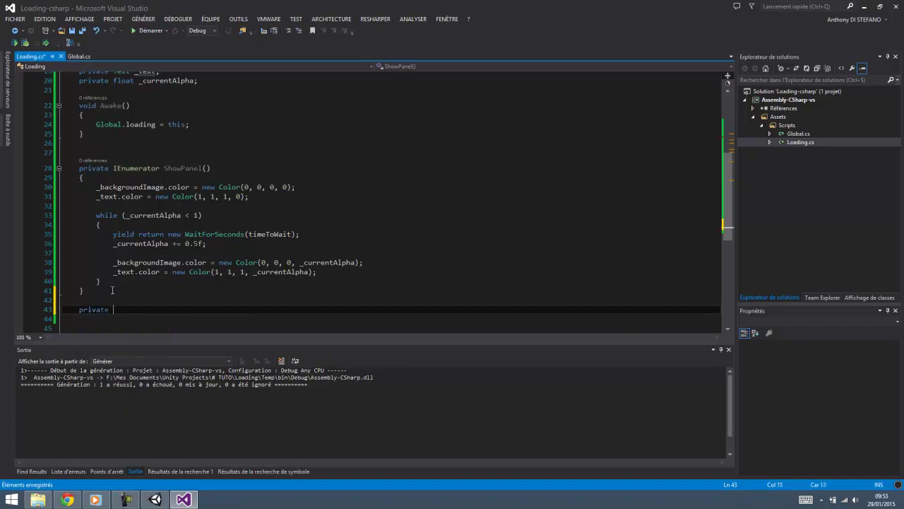
pyautogui.write('IEn')
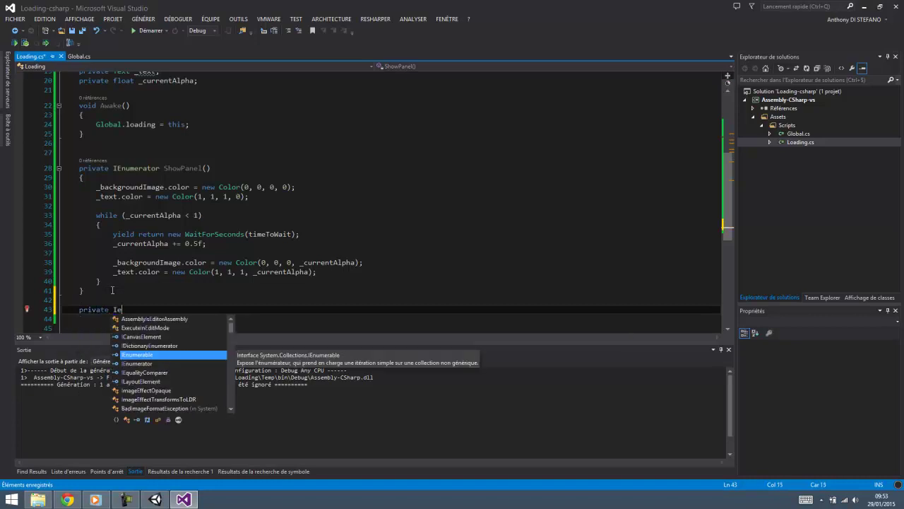
pyautogui.press('Tab')
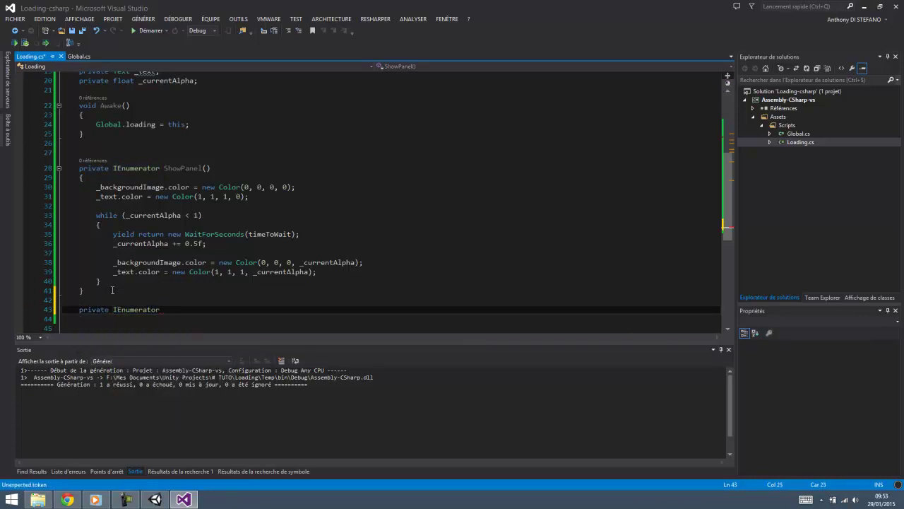
pyautogui.write('H')
pyautogui.write('ideP')
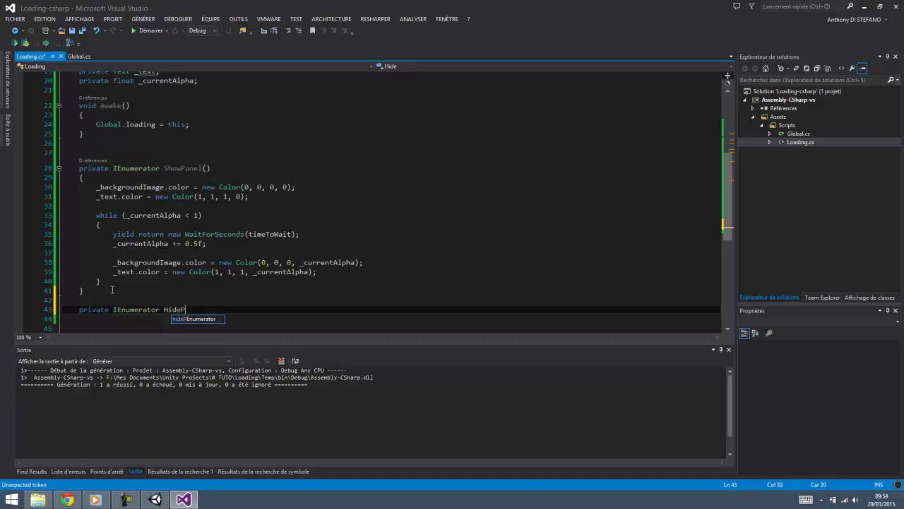
pyautogui.write('anel()')
pyautogui.press('Return')
pyautogui.write('{')
pyautogui.press('Return')
pyautogui.hotkey('ctrl', 's')
pyautogui.scroll(-1, 111, 289)
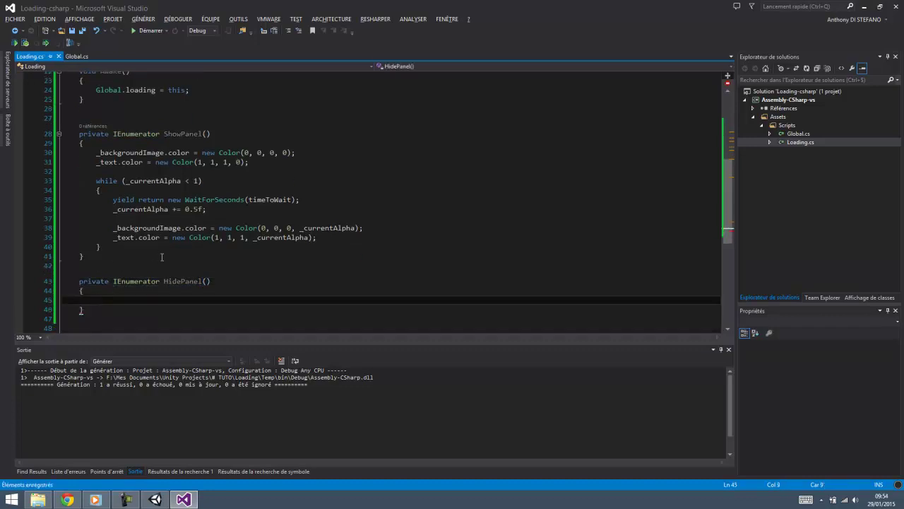
pyautogui.scroll(-1, 180, 268)
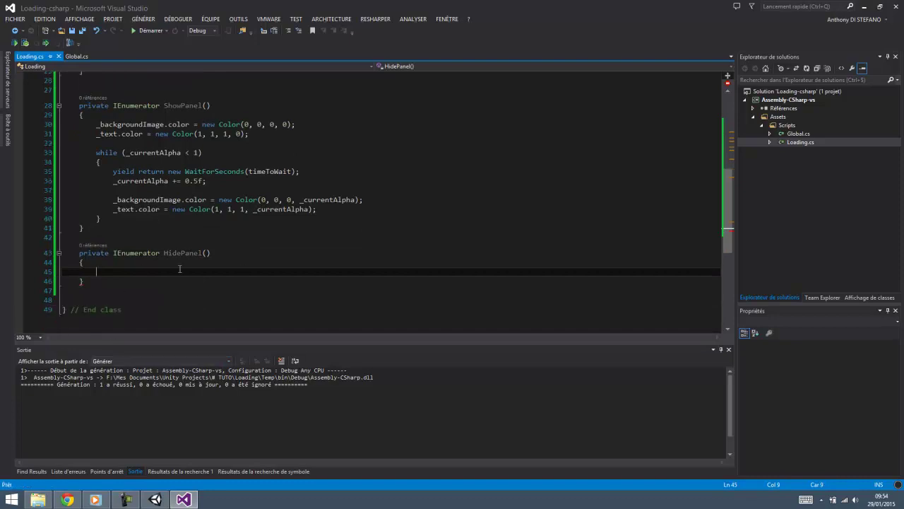
# - Paste a copy of ShowPanel's while loop into HidePanel's body
pyautogui.moveTo(118, 224); pyautogui.dragTo(96, 152)
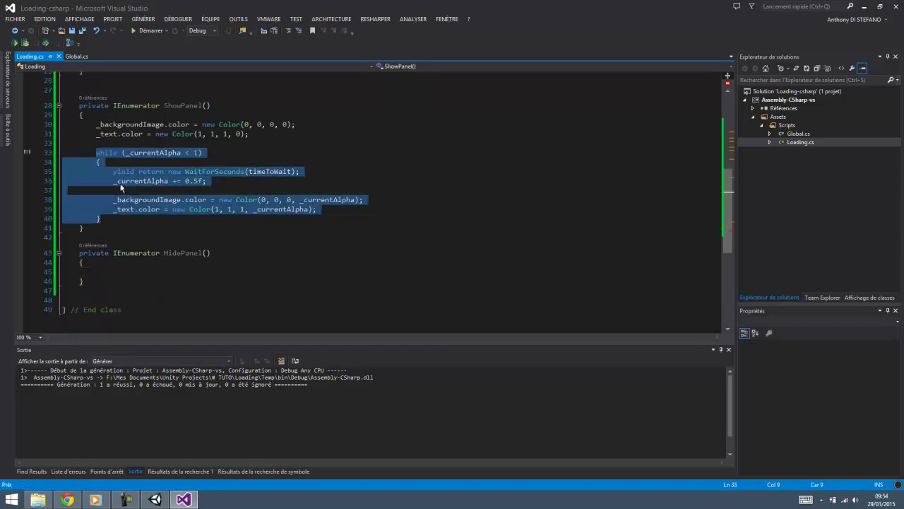
pyautogui.hotkey('ctrl', 'c')
pyautogui.click(118, 272)
pyautogui.hotkey('ctrl', 'v')
pyautogui.moveTo(143, 114); pyautogui.dragTo(151, 124)
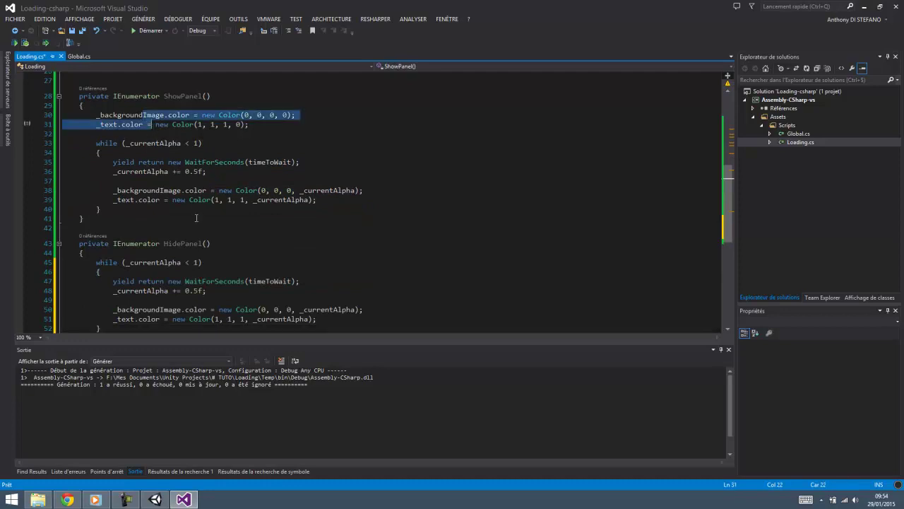
pyautogui.scroll(-1, 210, 245)
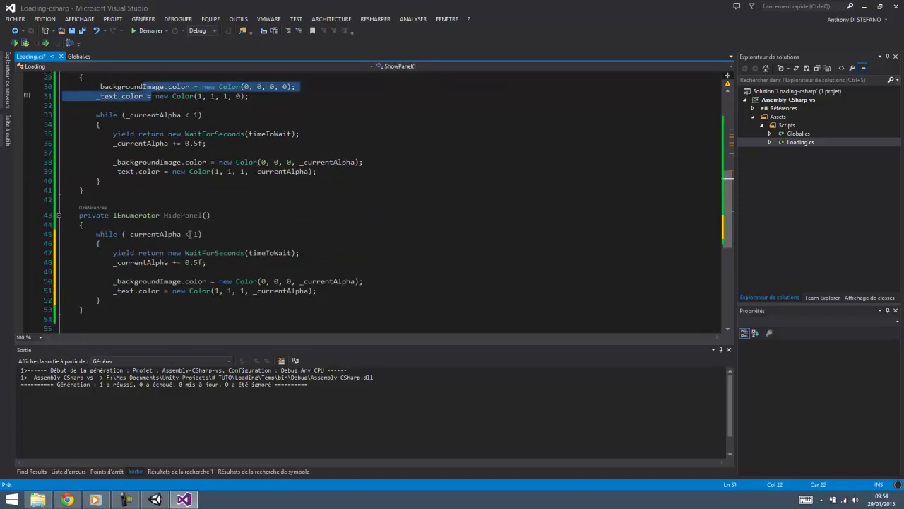
# - Turn the copied loop into a fade-out: while (_currentAlpha > 0) with -= 0.5f, then save
pyautogui.click(185, 234)
pyautogui.write('>')
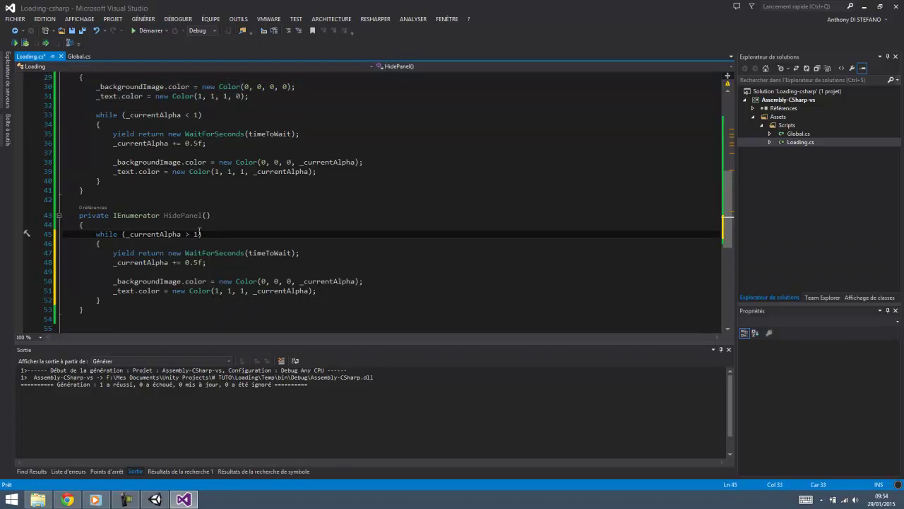
pyautogui.press('BackSpace')
pyautogui.write('0')
pyautogui.click(179, 262)
pyautogui.press('BackSpace')
pyautogui.write('-')
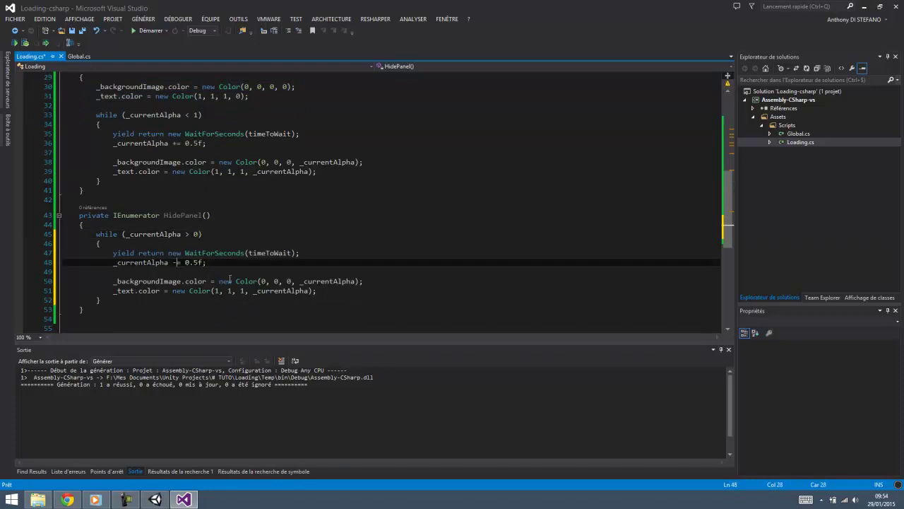
pyautogui.hotkey('ctrl', 's')
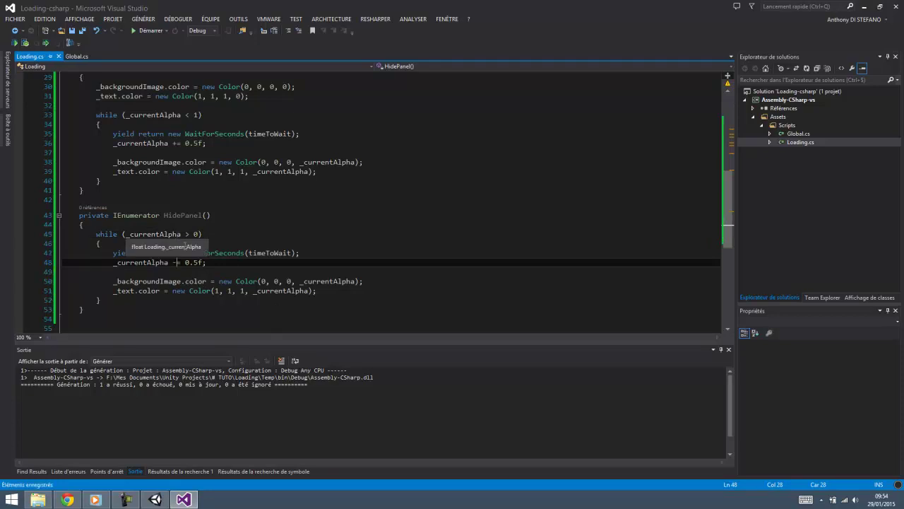
# - Add Destroy(gameObject) on a new line after HidePanel's fade-out loop
pyautogui.doubleClick(145, 263)
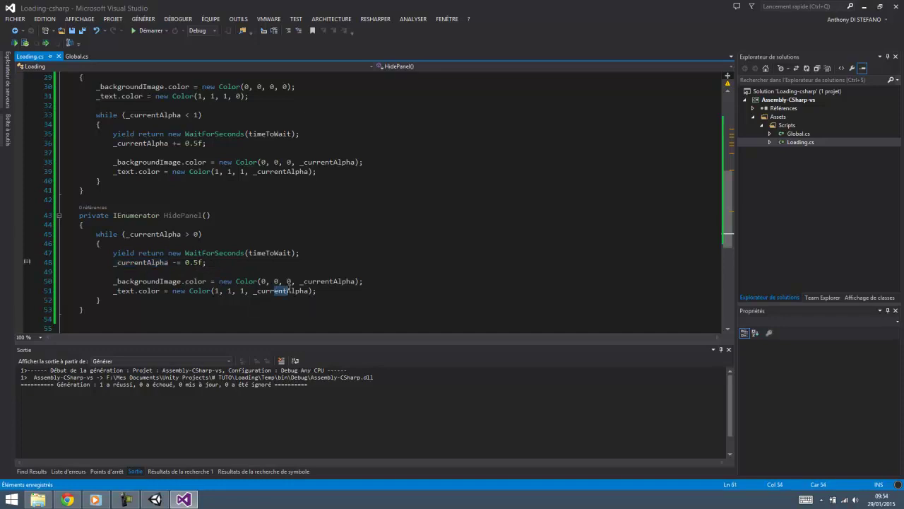
pyautogui.click(311, 290)
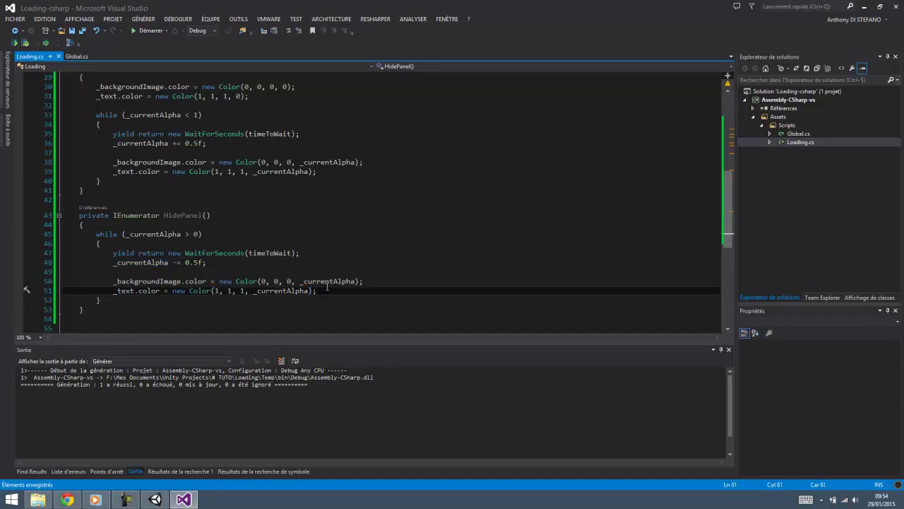
pyautogui.press('Up')
pyautogui.press('End')
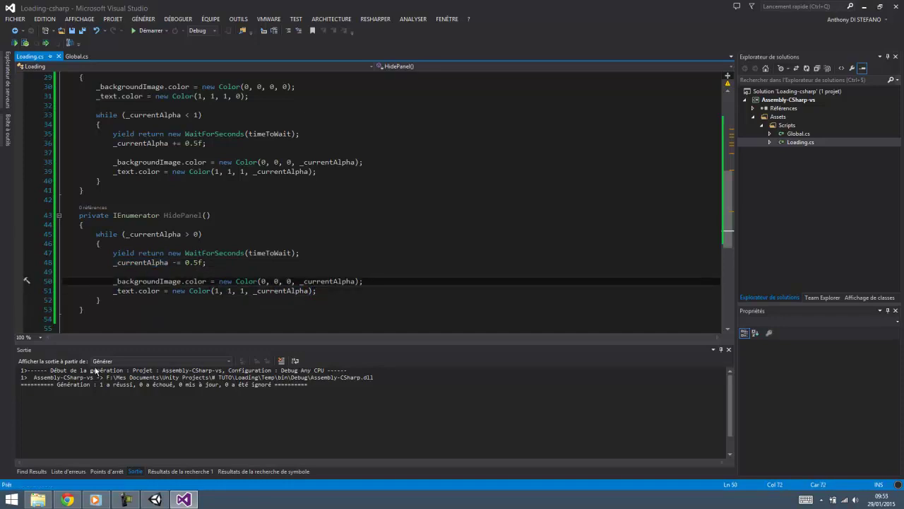
pyautogui.click(115, 236)
pyautogui.click(105, 302)
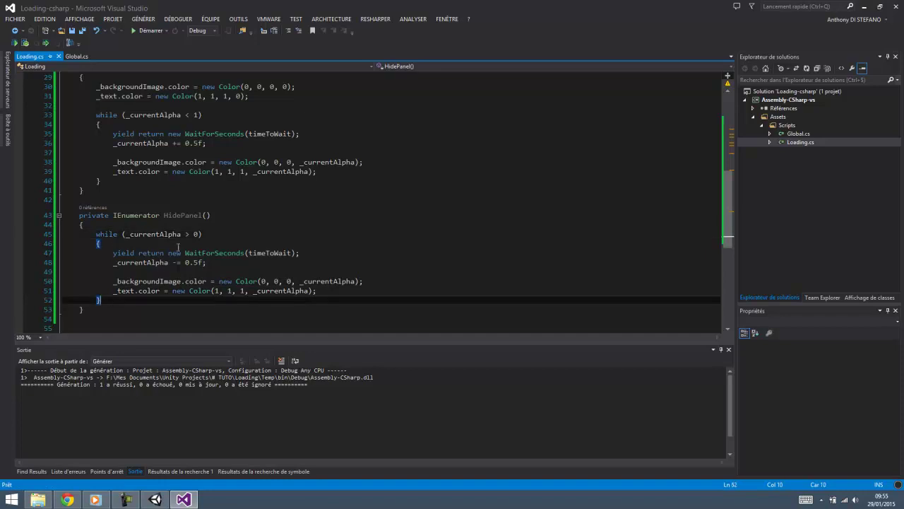
pyautogui.click(168, 236)
pyautogui.click(136, 301)
pyautogui.press('Return')
pyautogui.press('Return')
pyautogui.write('Des')
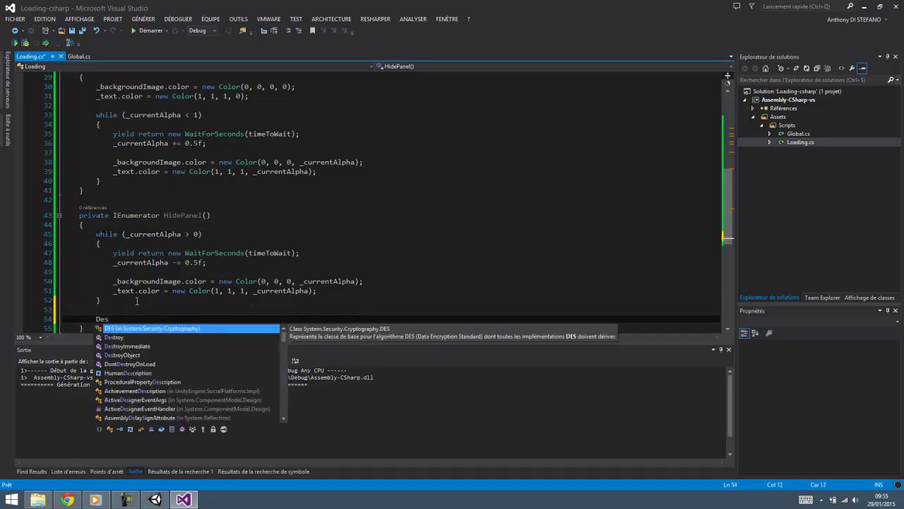
pyautogui.write('troy(gameObject);')
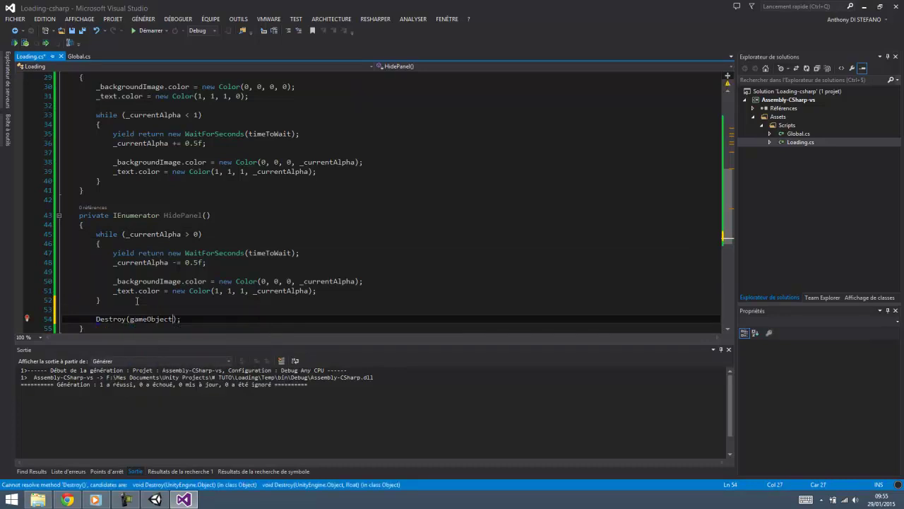
pyautogui.hotkey('ctrl', 'shift', 'Left')
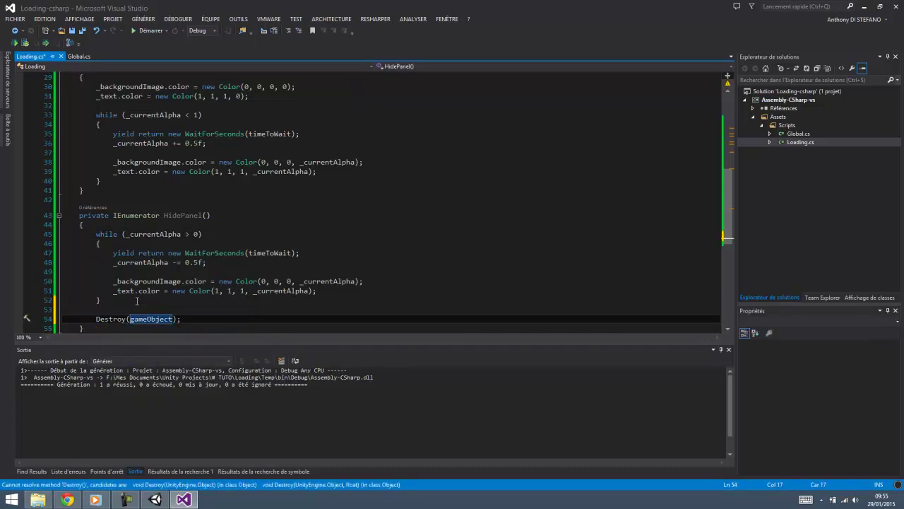
pyautogui.scroll(7, 137, 301)
pyautogui.scroll(3, 171, 186)
# - Insert InstantiateLoadingPanel(); as the first line of ShowPanel
pyautogui.doubleClick(176, 215)
pyautogui.hotkey('ctrl', 'c')
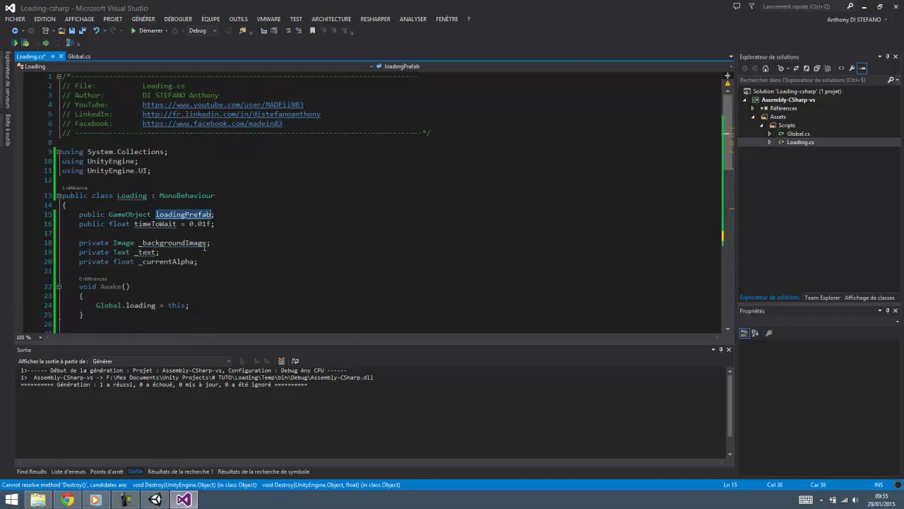
pyautogui.scroll(-5, 224, 256)
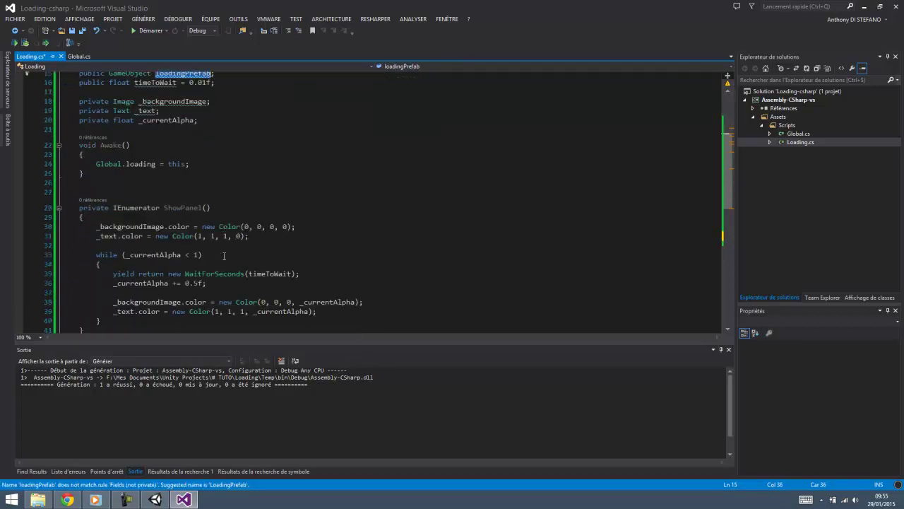
pyautogui.scroll(1, 202, 187)
pyautogui.click(162, 244)
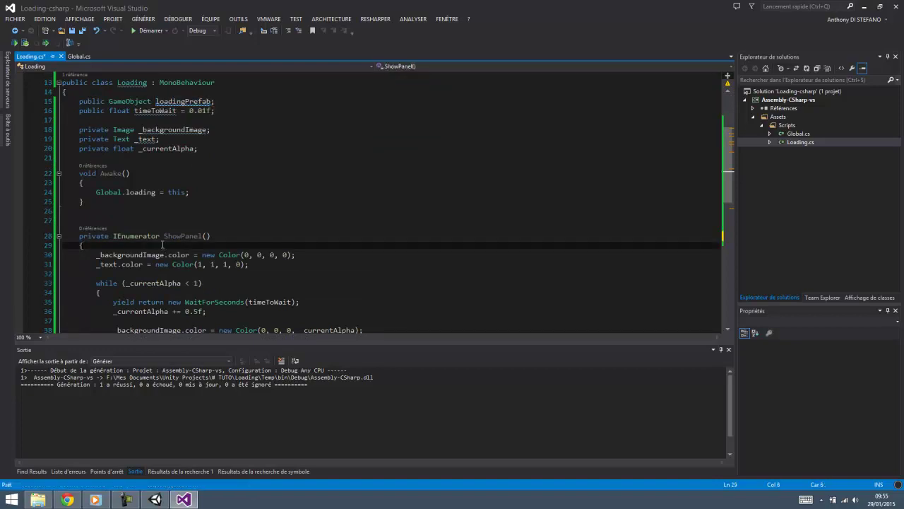
pyautogui.click(205, 212)
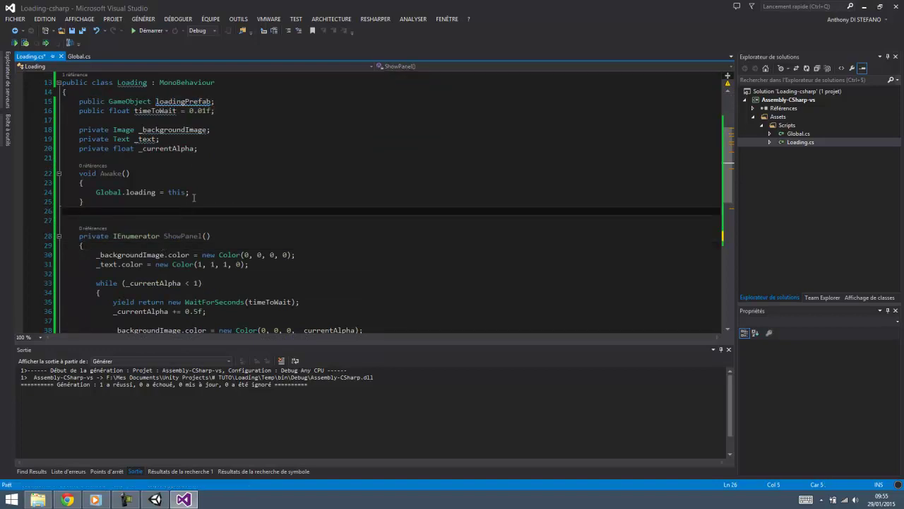
pyautogui.click(190, 192)
pyautogui.click(190, 219)
pyautogui.press('Return')
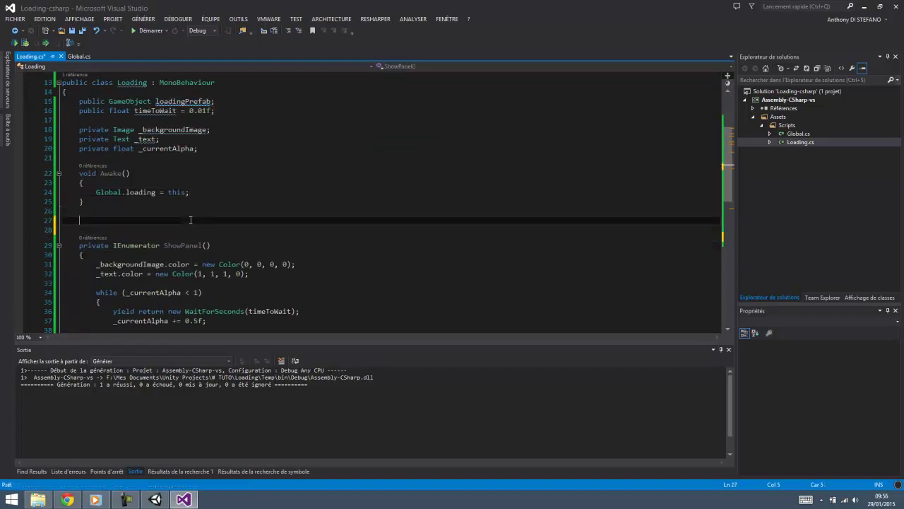
pyautogui.click(187, 256)
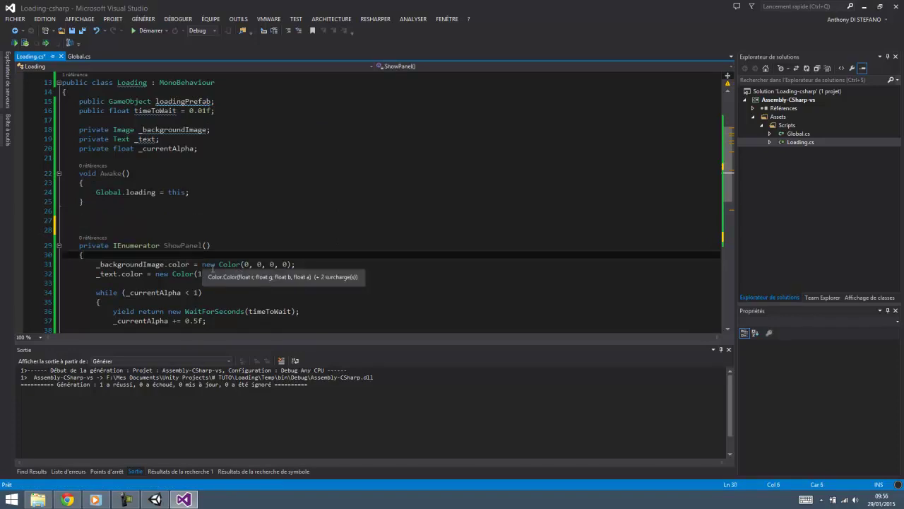
pyautogui.press('Return')
pyautogui.write('Inst')
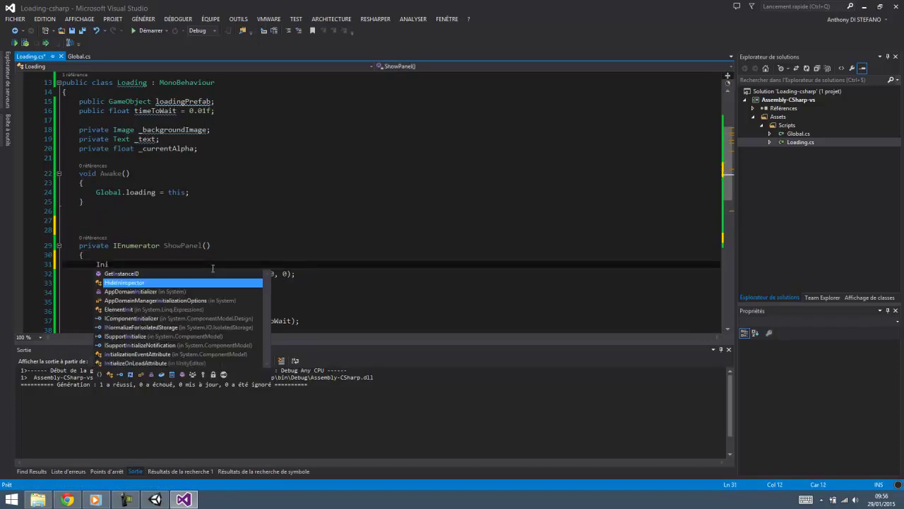
pyautogui.write('antia')
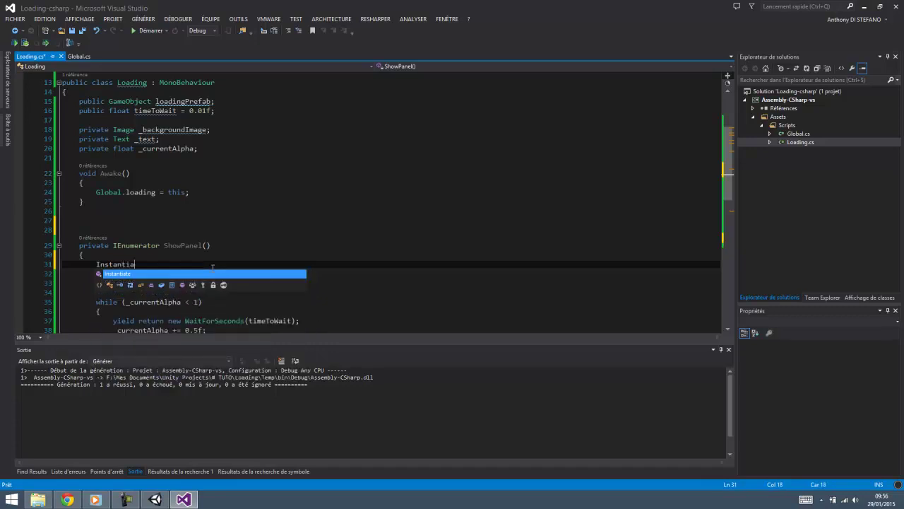
pyautogui.write('teLoading')
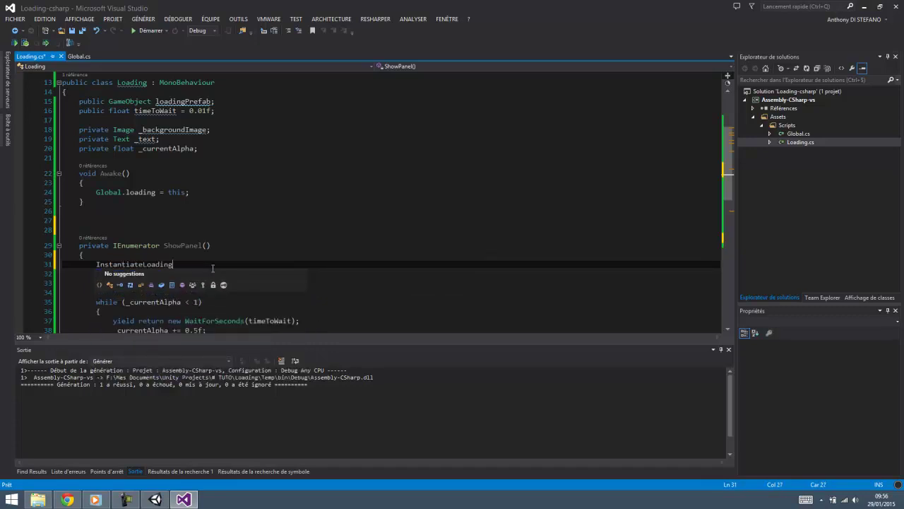
pyautogui.write('Panel();')
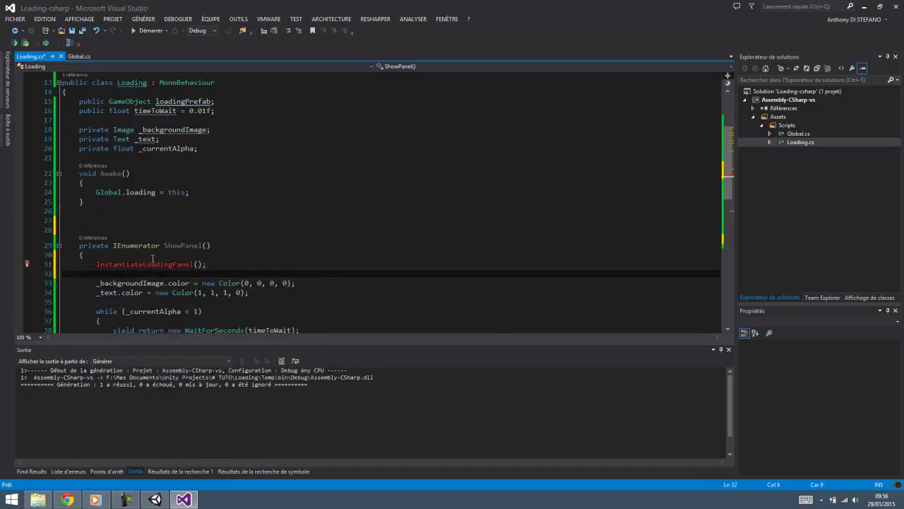
# - Declare an empty private void InstantiateLoadingPanel() below HidePanel and save
pyautogui.scroll(-9, 139, 246)
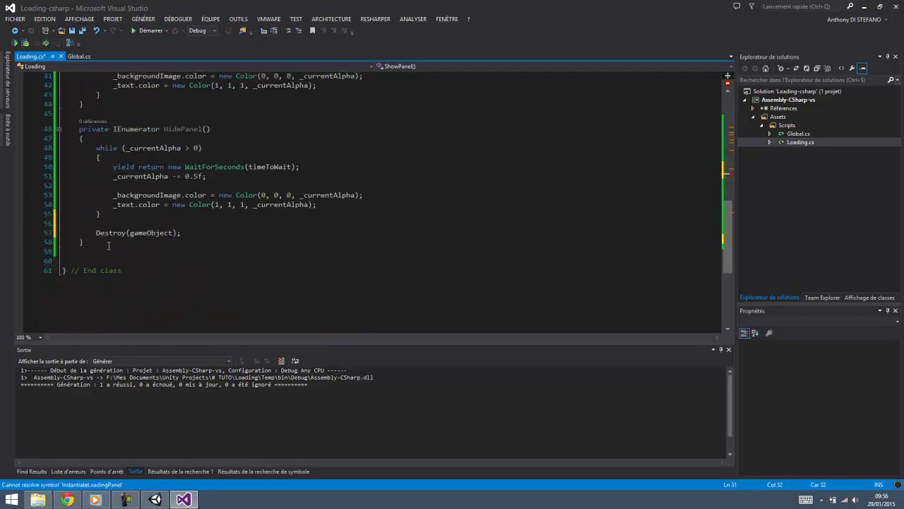
pyautogui.click(109, 246)
pyautogui.press('Return')
pyautogui.press('Return')
pyautogui.write('pur')
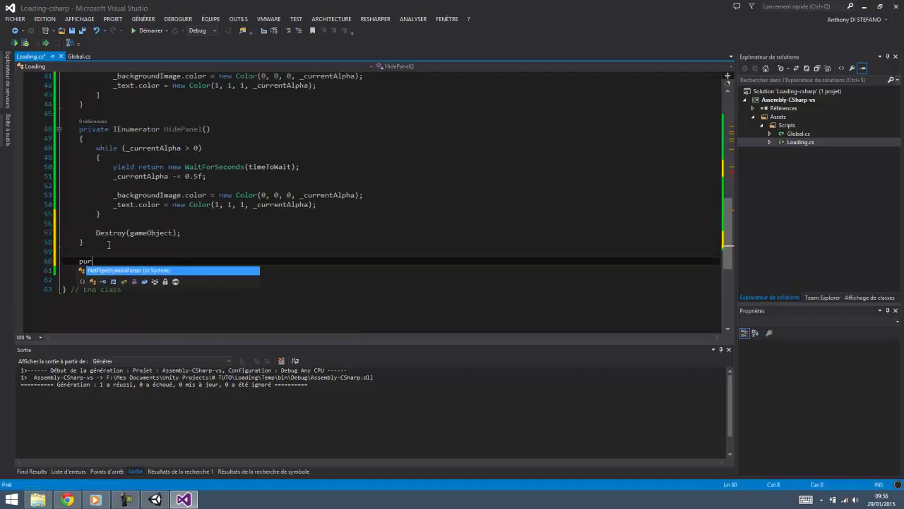
pyautogui.press('Tab')
pyautogui.write('void InstantiateLoadingPanel()')
pyautogui.press('Return')
pyautogui.write('{')
pyautogui.press('Return')
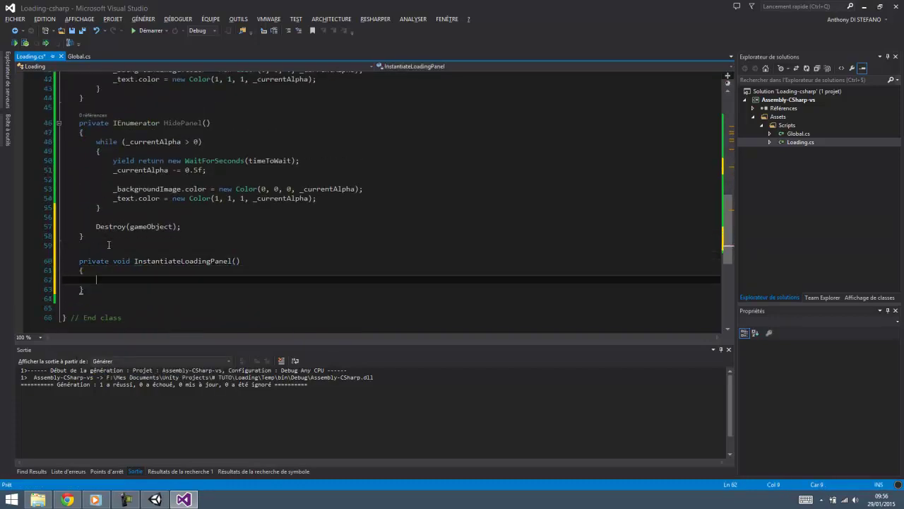
pyautogui.hotkey('ctrl', 's')
# - Declare a private GameObject field named _currentPanel below the other fields and save
pyautogui.scroll(10, 166, 174)
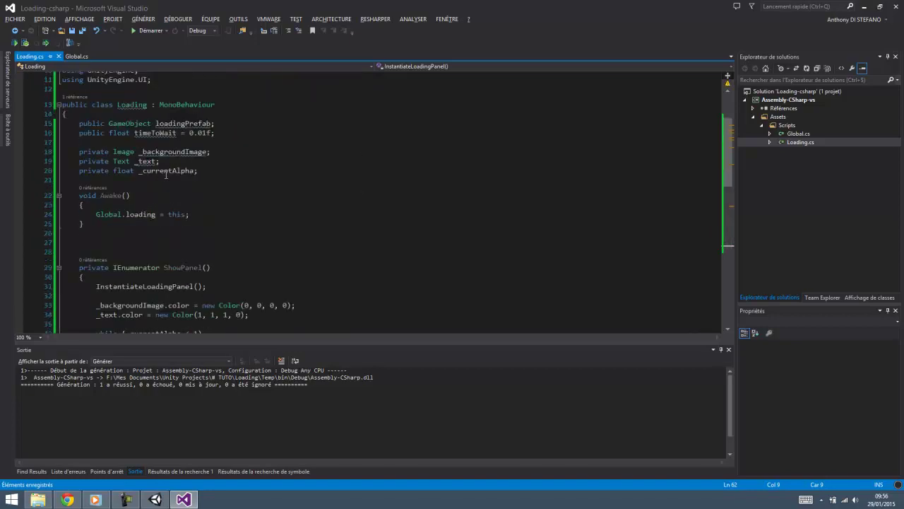
pyautogui.click(212, 171)
pyautogui.press('Return')
pyautogui.write('private  Ga')
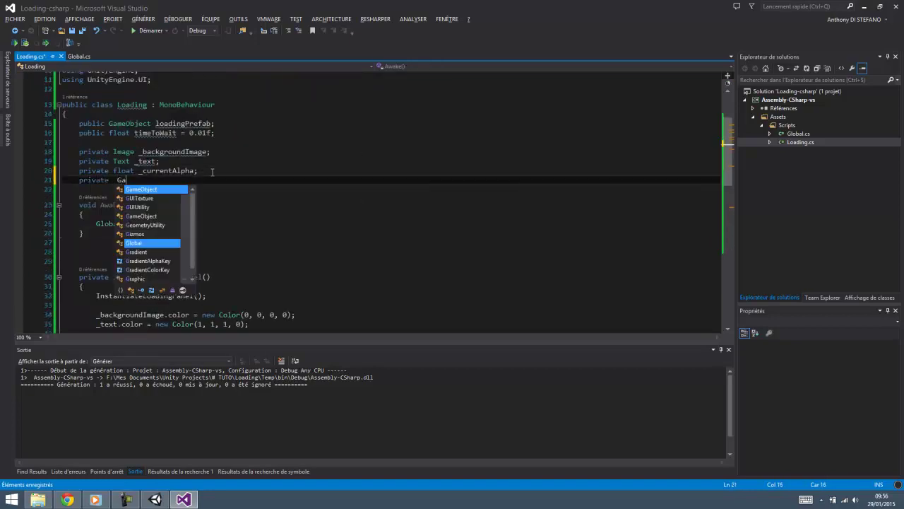
pyautogui.press('Tab')
pyautogui.write('current')
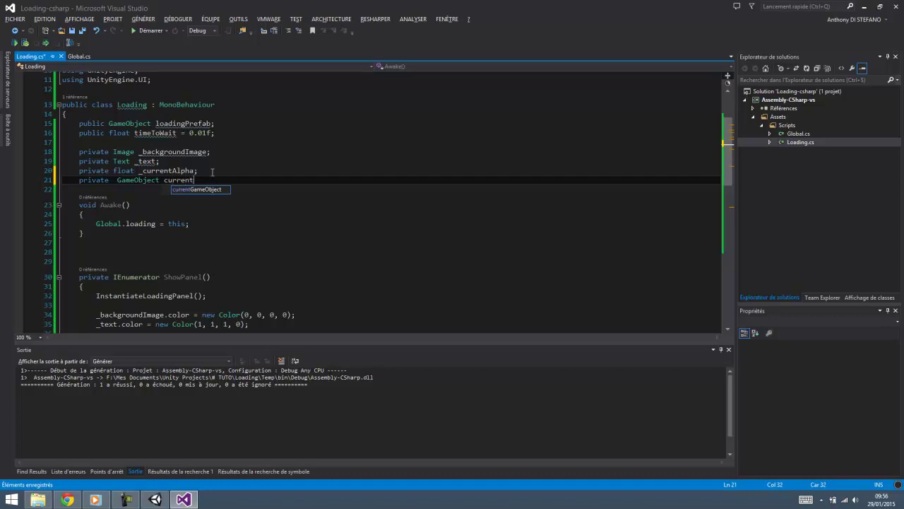
pyautogui.write('Panel;')
pyautogui.hotkey('ctrl', 's')
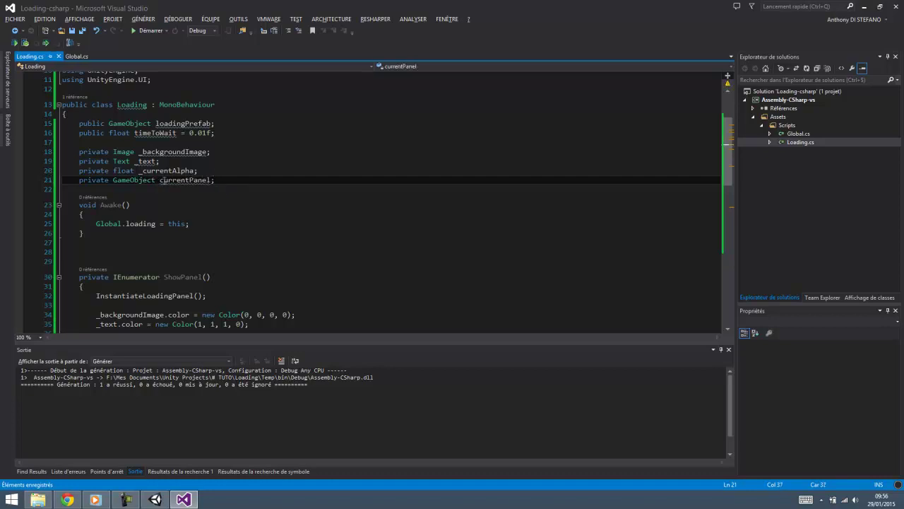
pyautogui.write('_')
# - Start the line _currentPanel = Instantiate(...) inside InstantiateLoadingPanel
pyautogui.scroll(-7, 169, 243)
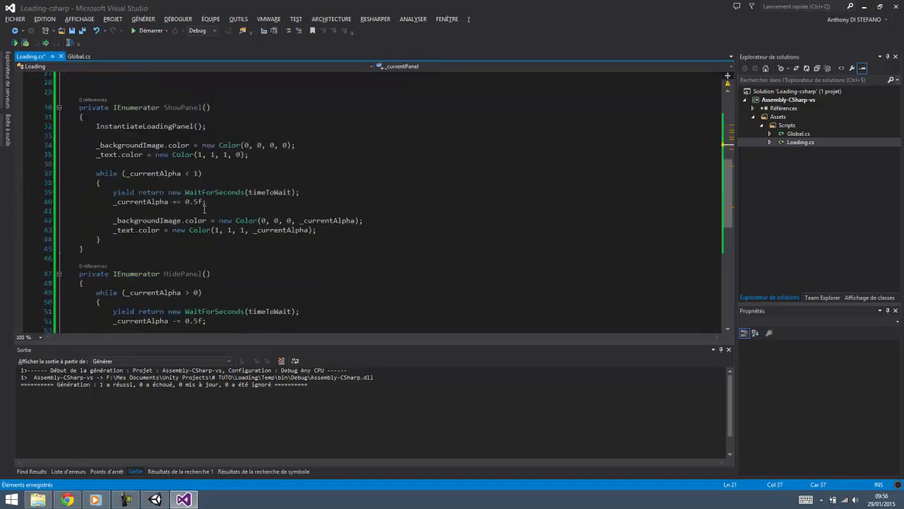
pyautogui.scroll(-6, 169, 242)
pyautogui.click(177, 204)
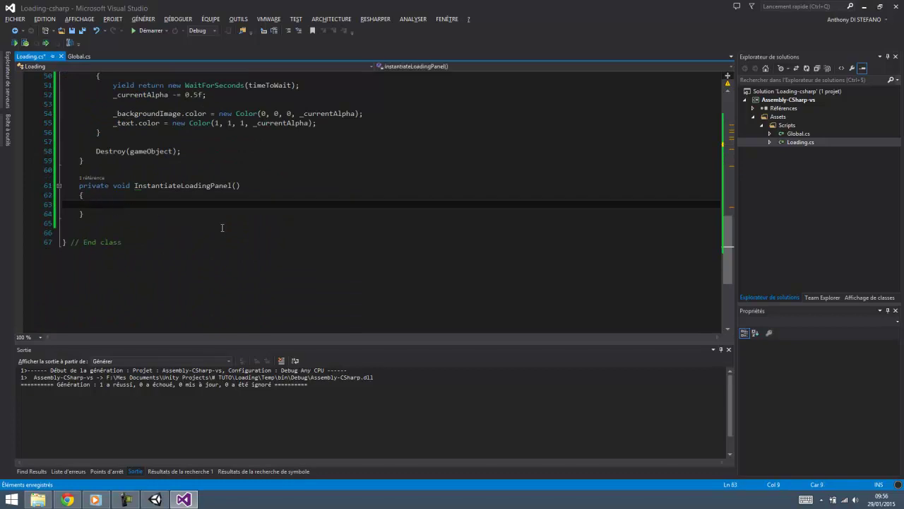
pyautogui.write('_currentPanel')
pyautogui.write(' = Inst')
pyautogui.press('Return')
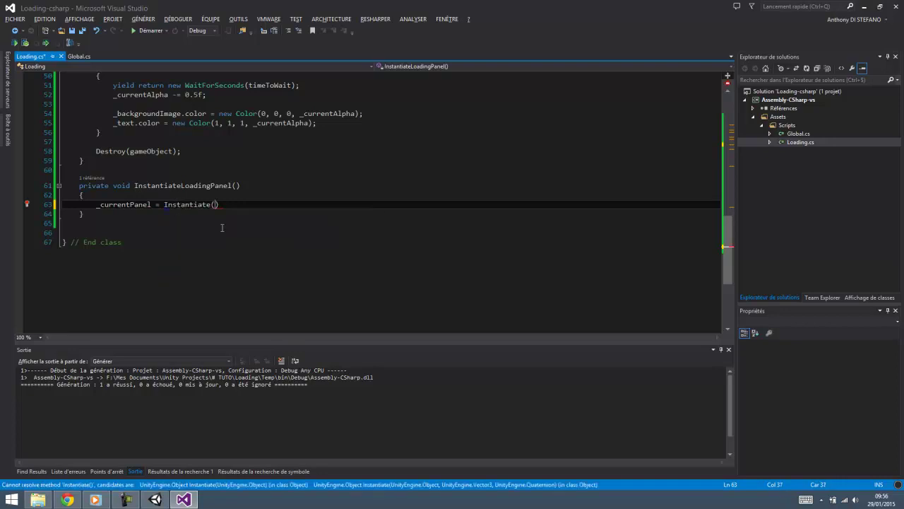
pyautogui.write('panel')
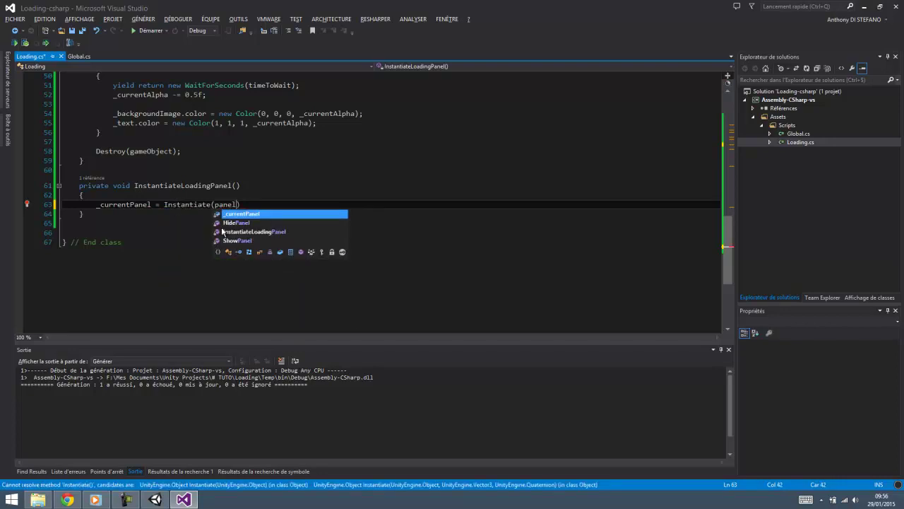
pyautogui.click(266, 185)
# - Pass loadingPrefab to Instantiate, cast the result as GameObject, and save Loading.cs
pyautogui.scroll(11, 266, 184)
pyautogui.scroll(3, 265, 184)
pyautogui.click(211, 123)
pyautogui.scroll(-6, 222, 277)
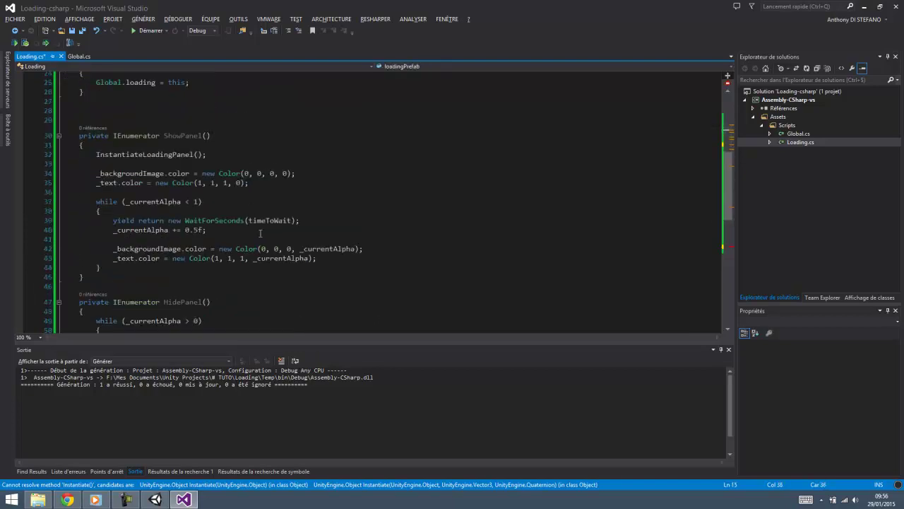
pyautogui.scroll(-3, 222, 277)
pyautogui.scroll(-3, 222, 277)
pyautogui.doubleClick(225, 289)
pyautogui.hotkey('ctrl', 'v')
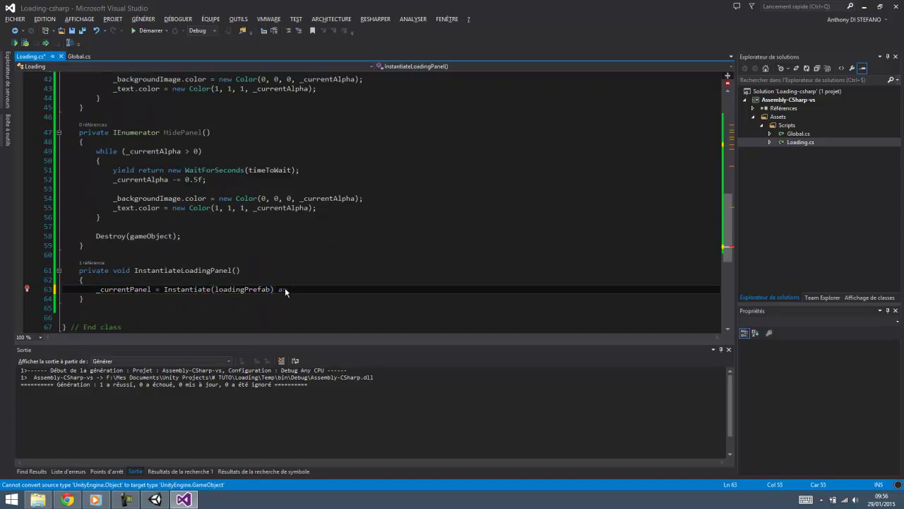
pyautogui.write('as GameObject;')
pyautogui.hotkey('ctrl', 's')
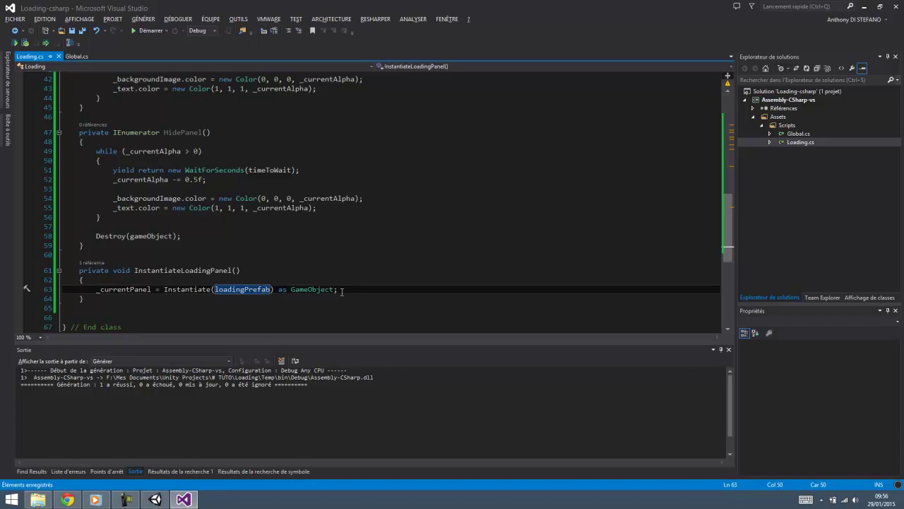
# - Add a new line after the Instantiate call and paste the _backgroundImage field name onto it
pyautogui.press('Return')
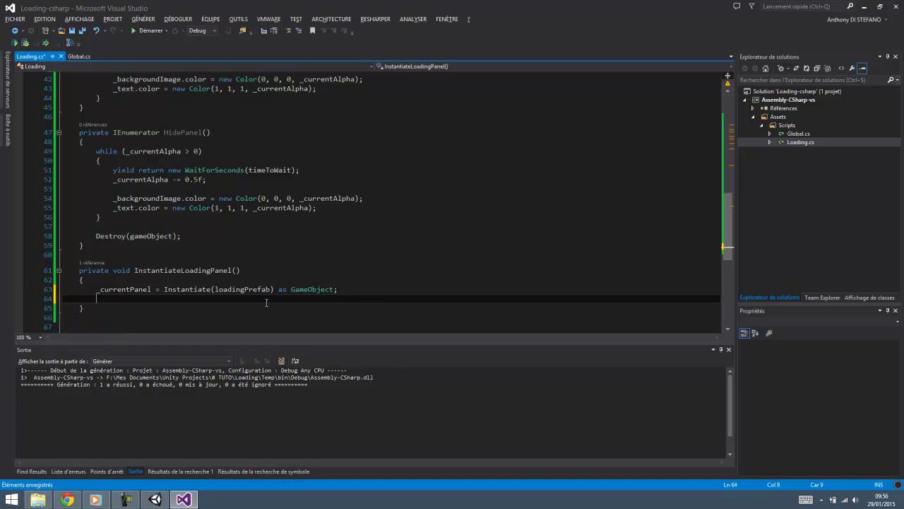
pyautogui.scroll(-1, 222, 301)
pyautogui.scroll(7, 171, 173)
pyautogui.scroll(3, 171, 173)
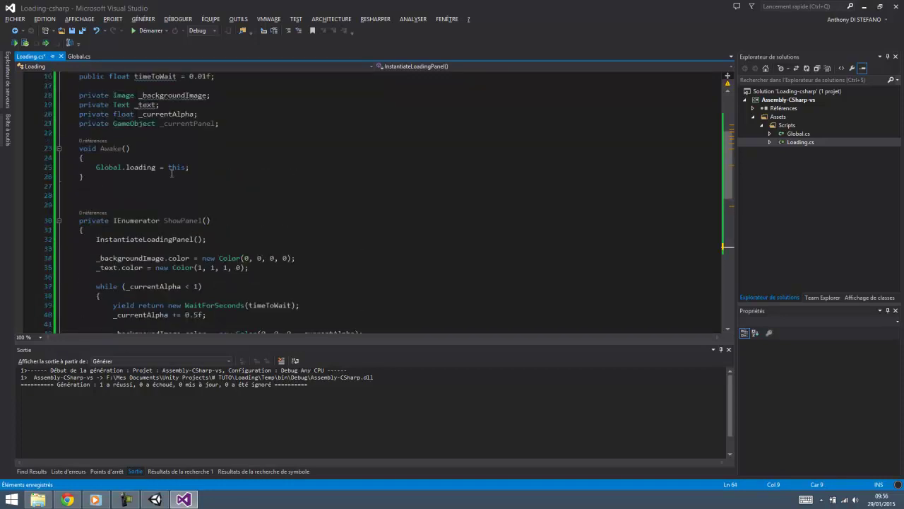
pyautogui.doubleClick(171, 96)
pyautogui.hotkey('ctrl', 'c')
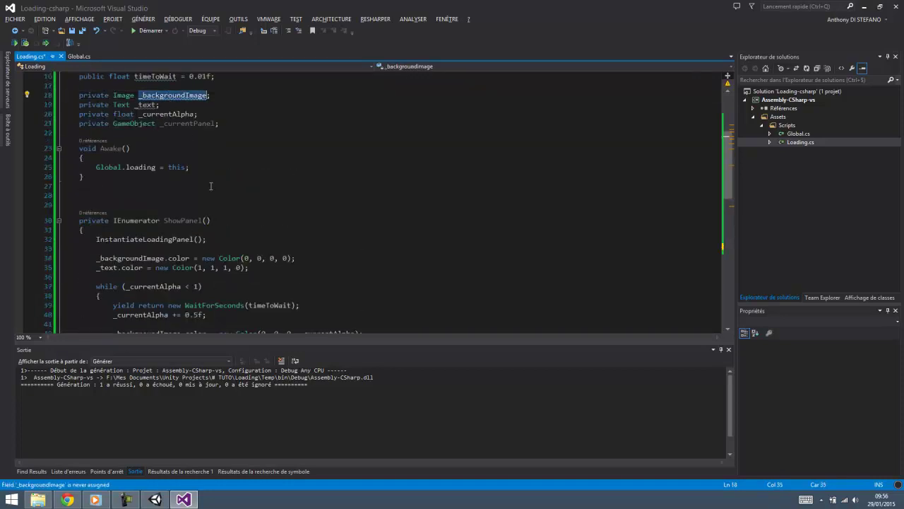
pyautogui.scroll(-2, 224, 221)
pyautogui.scroll(-7, 224, 221)
pyautogui.scroll(-2, 212, 240)
pyautogui.click(117, 270)
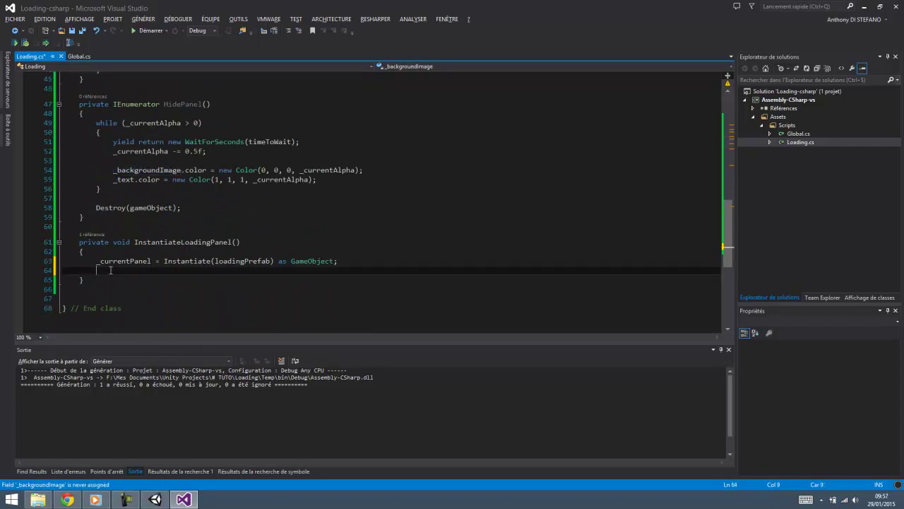
pyautogui.hotkey('ctrl', 'v')
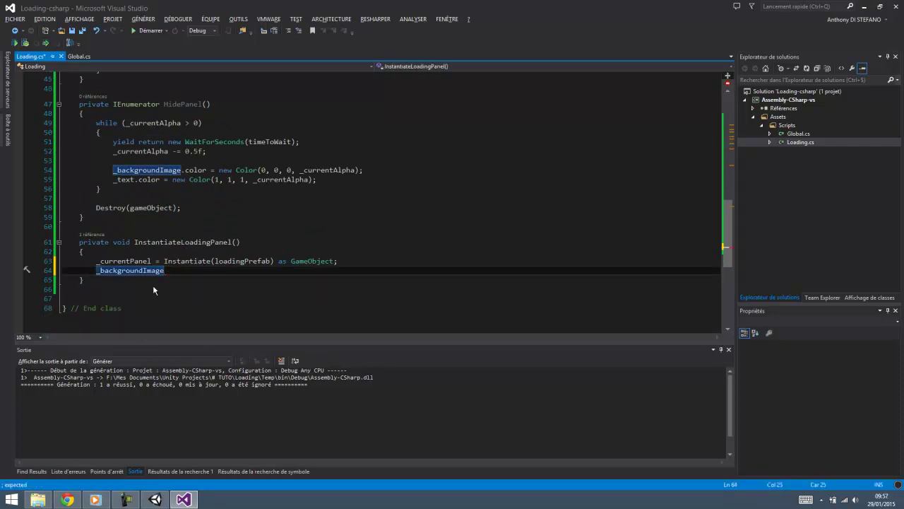
# - Continue the line with '= _currentPanel.transform.FindChild("' using IntelliSense completions
pyautogui.write(' = _currentAlpha')
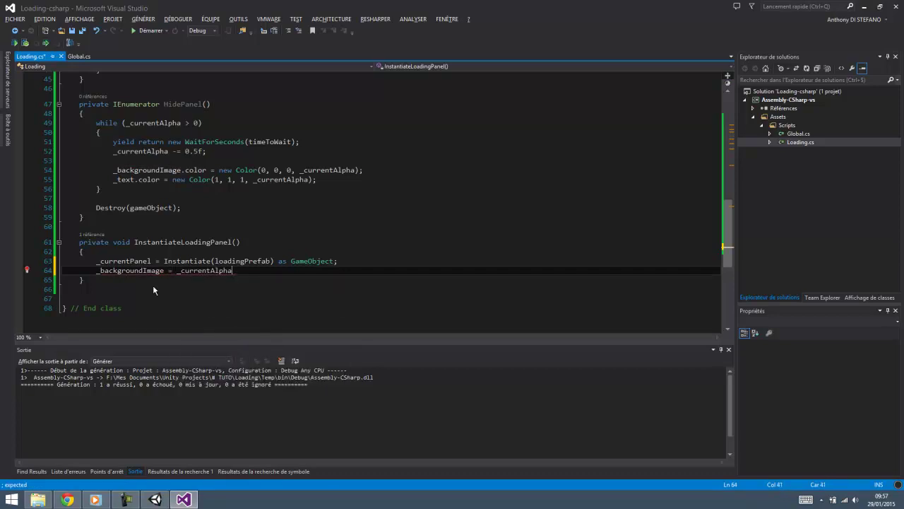
pyautogui.press('BackSpace')
pyautogui.press('BackSpace')
pyautogui.press('BackSpace')
pyautogui.write('curr')
pyautogui.press('Down')
pyautogui.write('.')
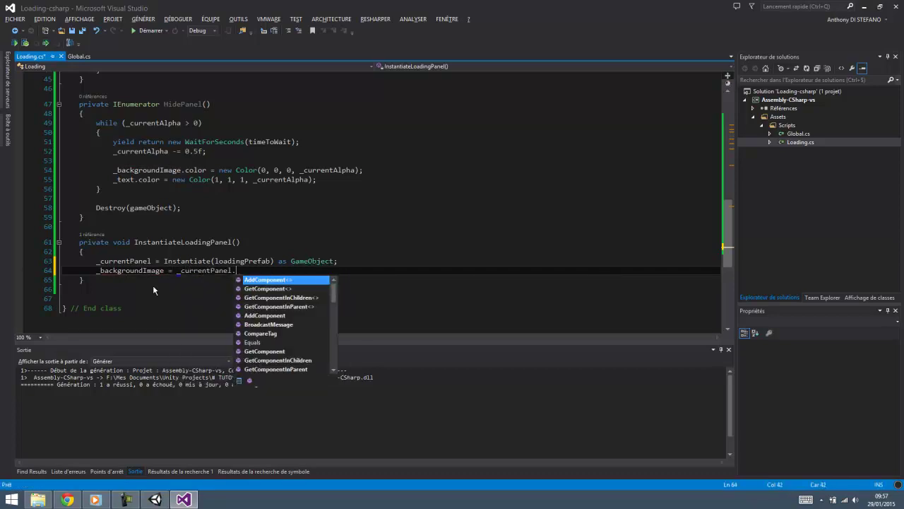
pyautogui.write('Findhc')
pyautogui.press('BackSpace')
pyautogui.press('BackSpace')
pyautogui.press('BackSpace')
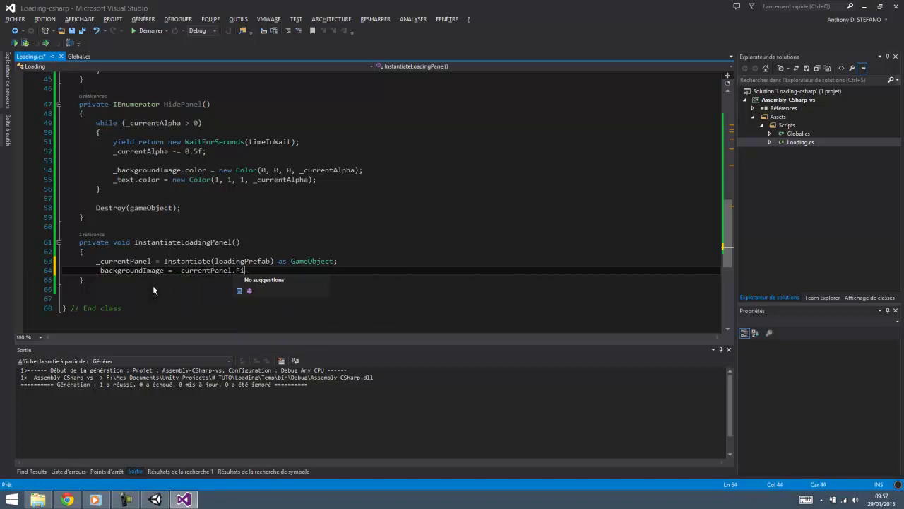
pyautogui.write('transform.findC')
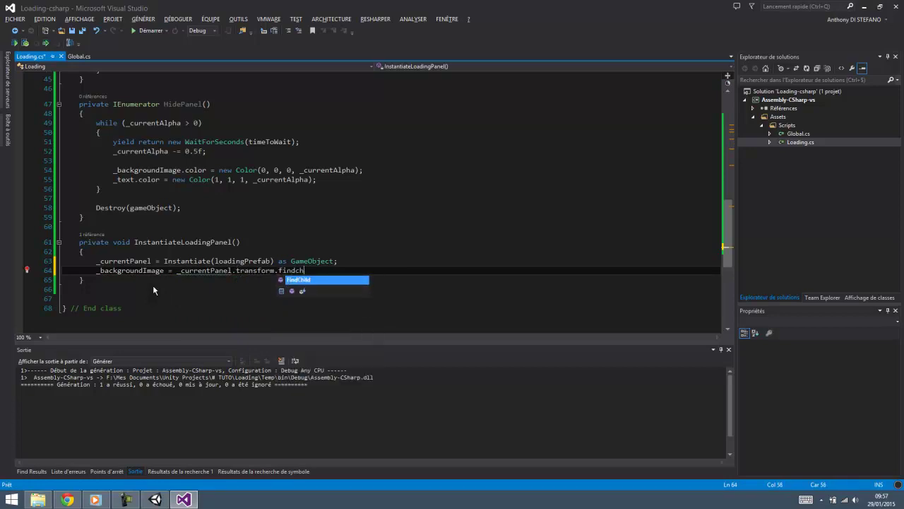
pyautogui.write('("')
pyautogui.write(';')
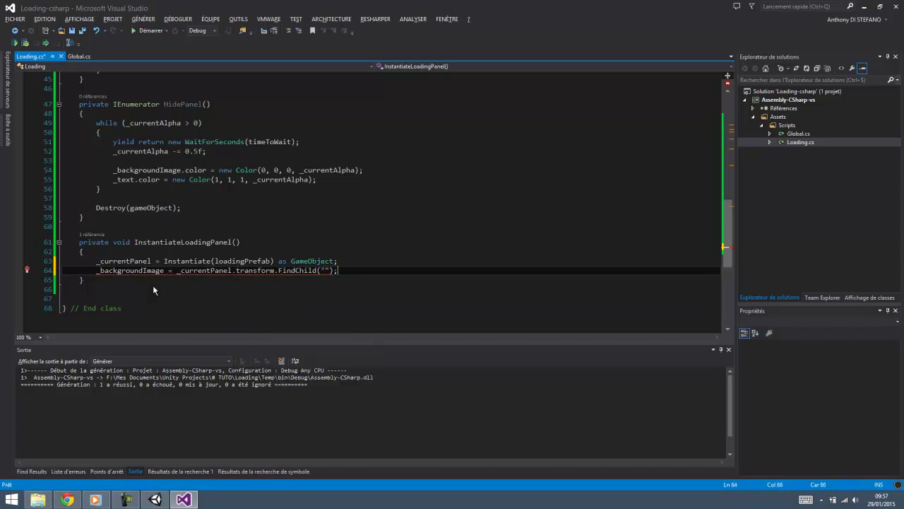
# - Check LoadingPanel's children in Unity, then finish the line as FindChild("Image").GetComponent<Image>()
pyautogui.click(155, 500)
pyautogui.click(590, 292)
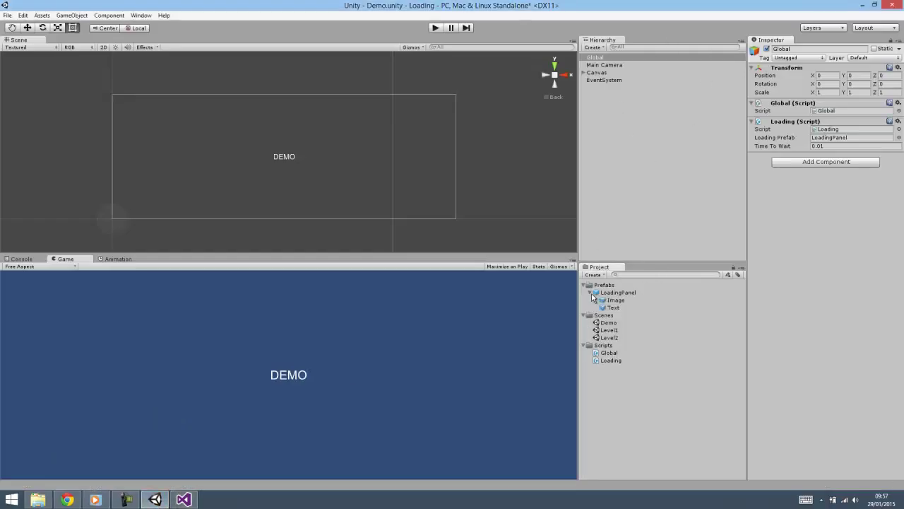
pyautogui.click(615, 301)
pyautogui.hotkey('alt', 'Tab')
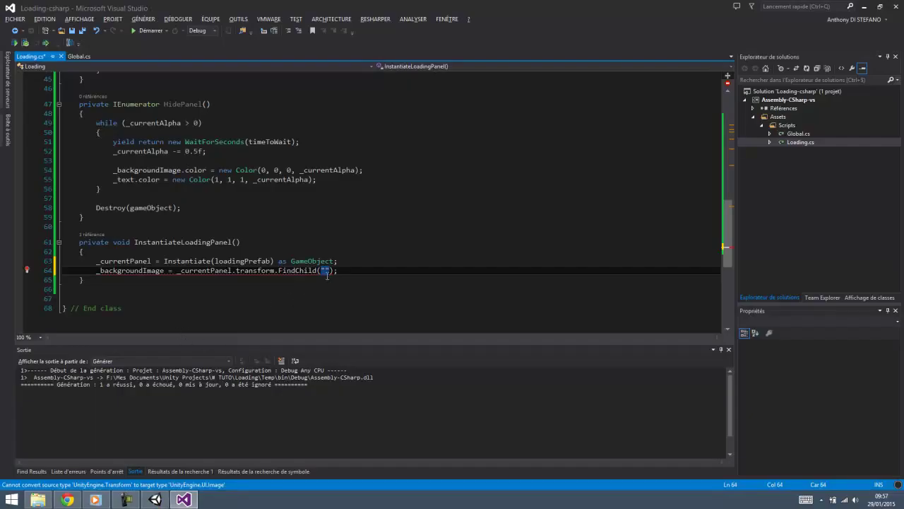
pyautogui.write('Image')
pyautogui.hotkey('shift', 'Home')
pyautogui.click(357, 270)
pyautogui.write('.GetC')
pyautogui.press('Return')
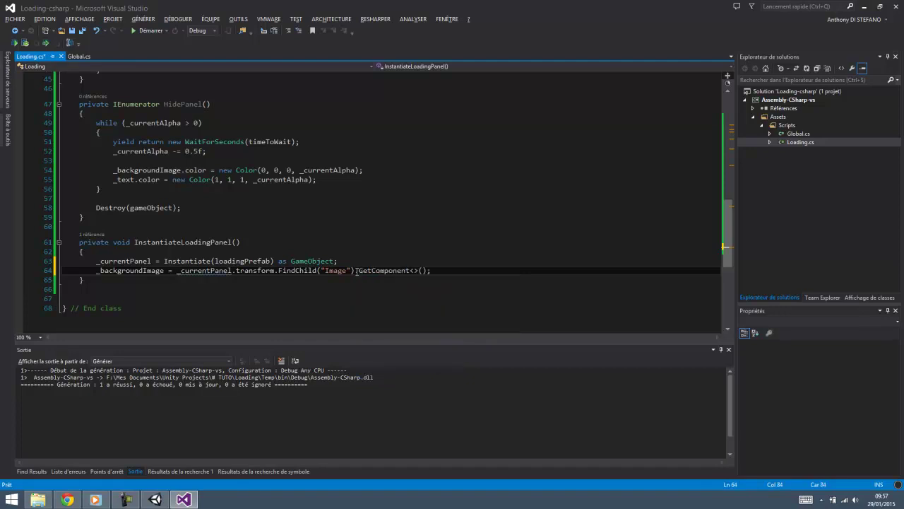
pyautogui.write('Image')
pyautogui.press('Return')
# - Duplicate the line as _text = _currentPanel.transform.FindChild("Text").GetComponent<Text>()
pyautogui.hotkey('shift', 'Home')
pyautogui.hotkey('ctrl', 'c')
pyautogui.press('End')
pyautogui.press('Return')
pyautogui.hotkey('ctrl', 'v')
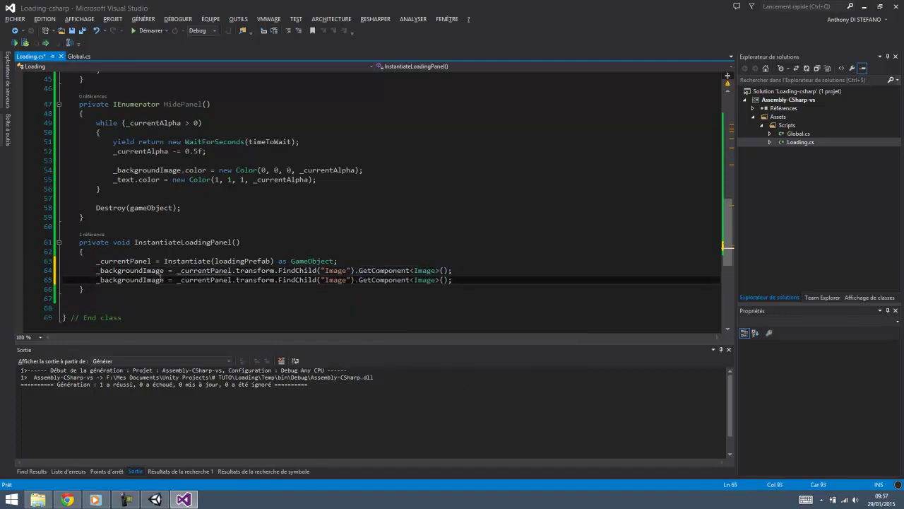
pyautogui.doubleClick(157, 280)
pyautogui.write('_t')
pyautogui.press('Return')
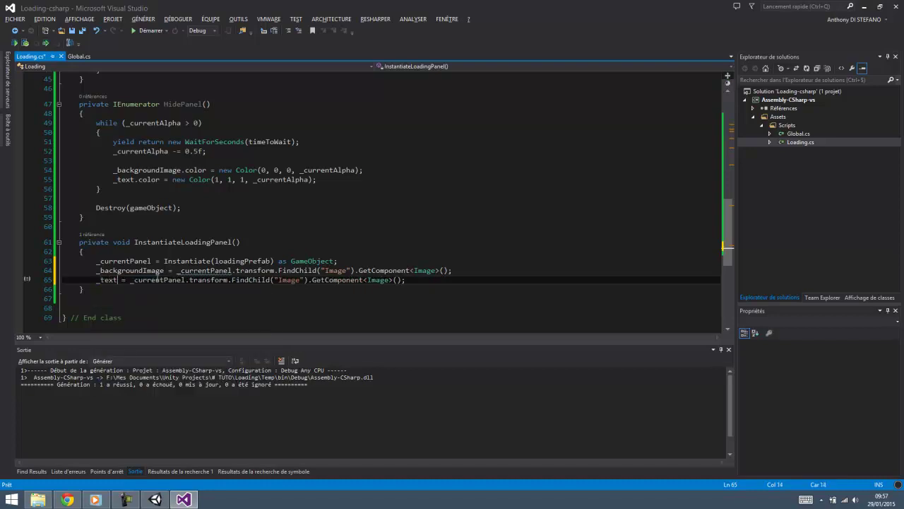
pyautogui.doubleClick(291, 280)
pyautogui.write('Text')
pyautogui.doubleClick(373, 279)
pyautogui.write('TExt')
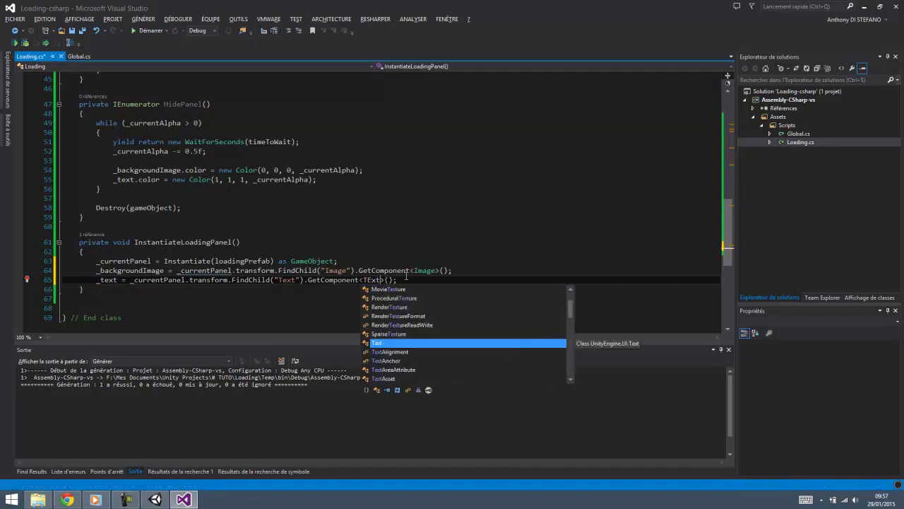
pyautogui.press('Tab')
# - Open blank lines after line 63 and paste _currentPanel onto the new line 65
pyautogui.click(384, 262)
pyautogui.press('Return')
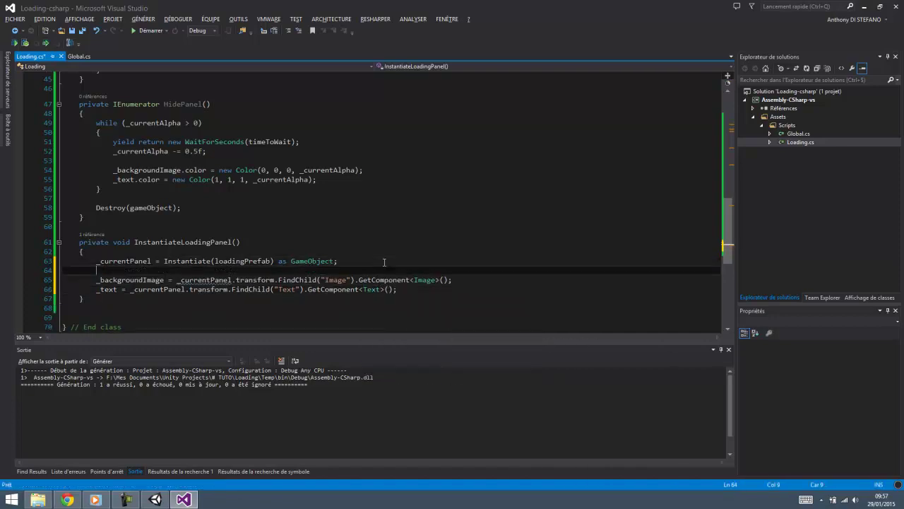
pyautogui.press('Return')
pyautogui.press('Return')
pyautogui.press('Up')
pyautogui.doubleClick(130, 261)
pyautogui.hotkey('ctrl', 'c')
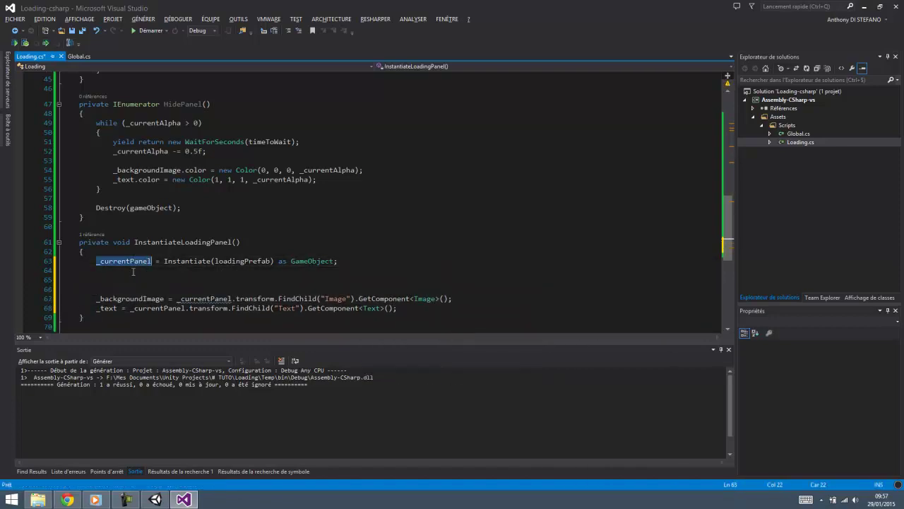
pyautogui.click(130, 278)
pyautogui.hotkey('ctrl', 'v')
# - Turn line 65 into the guard 'if (_currentPanel == null) return;'
pyautogui.press('Home')
pyautogui.write('i')
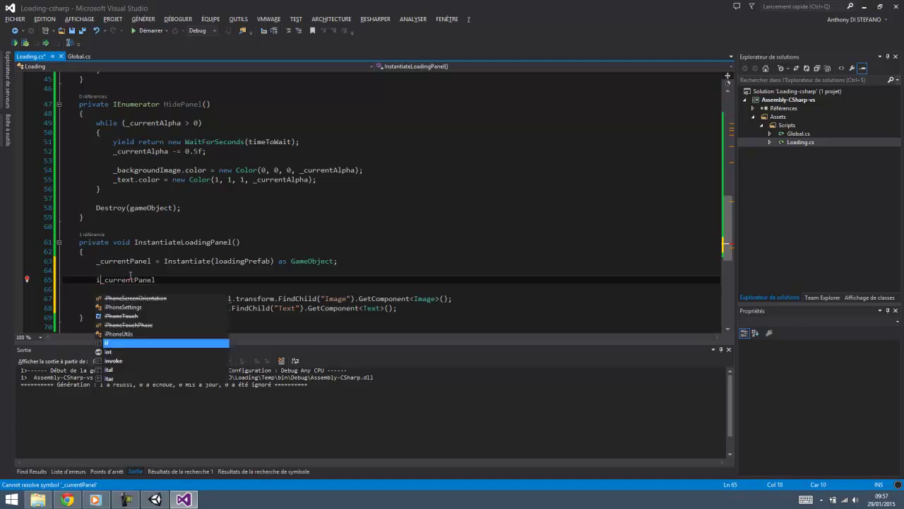
pyautogui.write('f(')
pyautogui.press('End')
pyautogui.write('==null)')
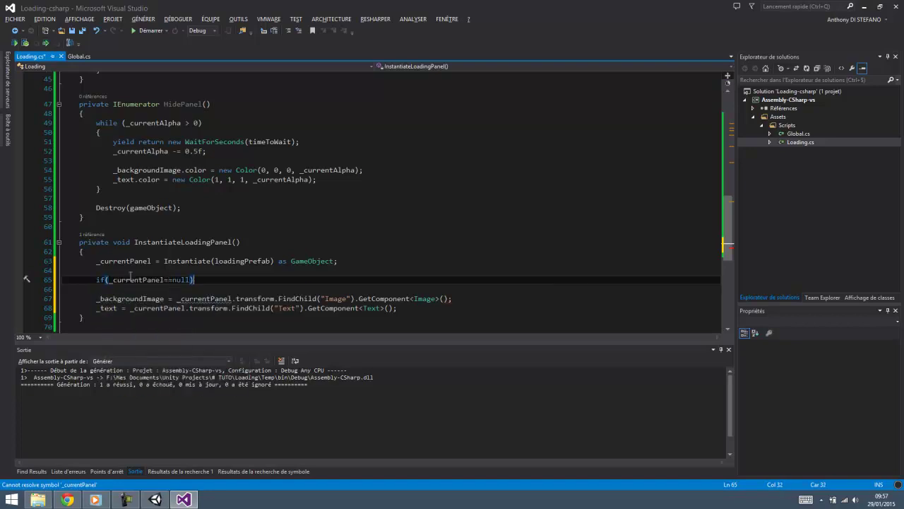
pyautogui.write('re')
pyautogui.press('Return')
pyautogui.press('BackSpace')
pyautogui.press('BackSpace')
pyautogui.press('BackSpace')
pyautogui.write('return;')
# - Save Loading.cs and review the _backgroundImage and _text assignments in InstantiateLoadingPanel
pyautogui.hotkey('ctrl', 's')
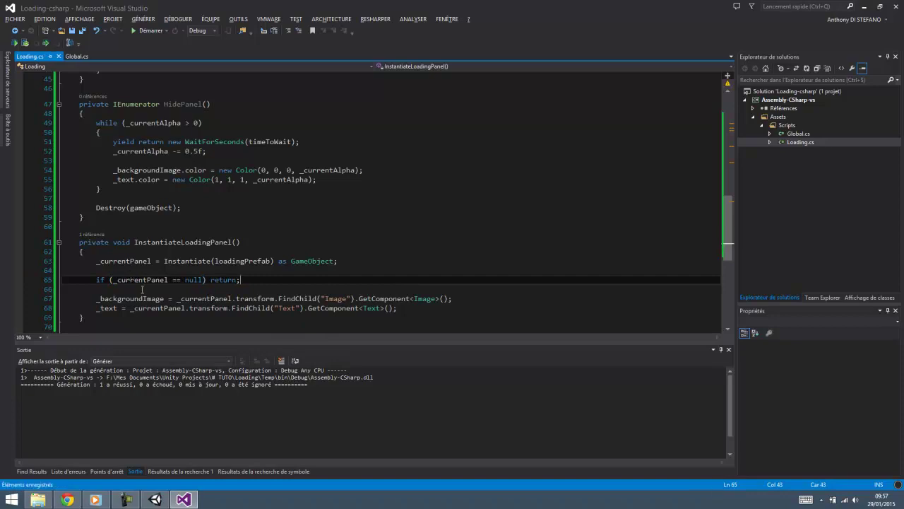
pyautogui.moveTo(142, 289)
pyautogui.mouseDown()
pyautogui.moveTo(169, 310)
pyautogui.moveTo(162, 308)
pyautogui.mouseUp()
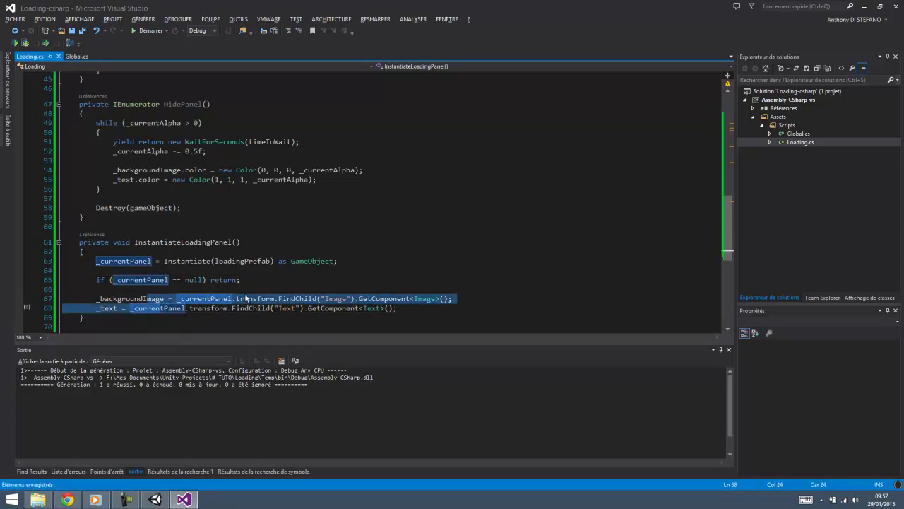
pyautogui.doubleClick(185, 242)
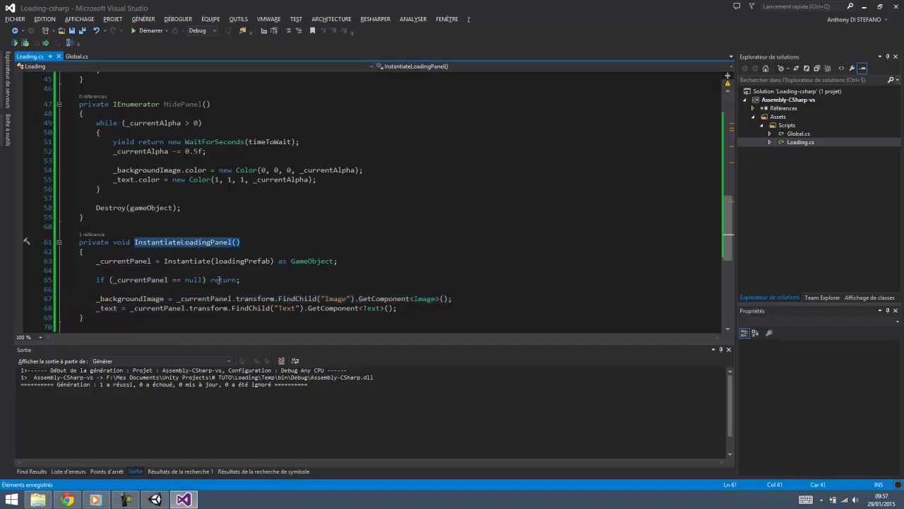
# - Make HidePanel's Destroy call target _currentPanel instead of gameObject
pyautogui.scroll(5, 227, 320)
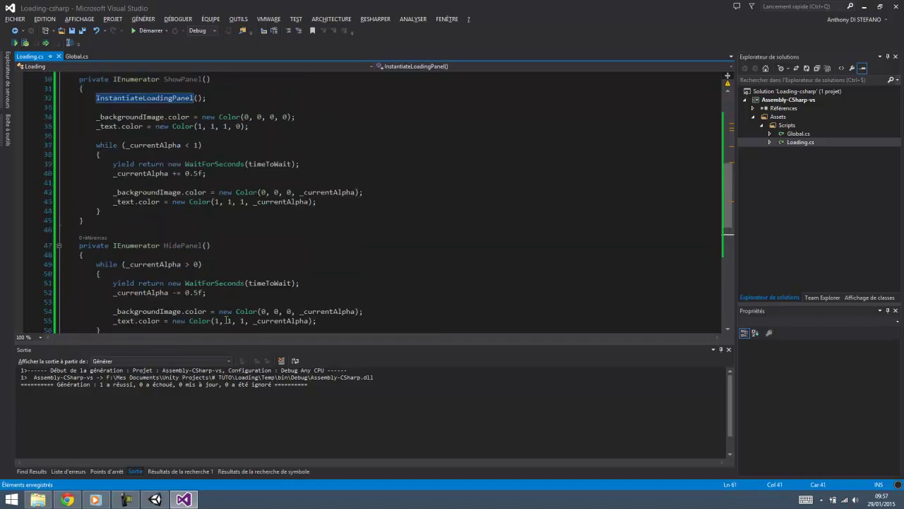
pyautogui.scroll(4, 150, 220)
pyautogui.scroll(-3, 150, 221)
pyautogui.scroll(-3, 149, 221)
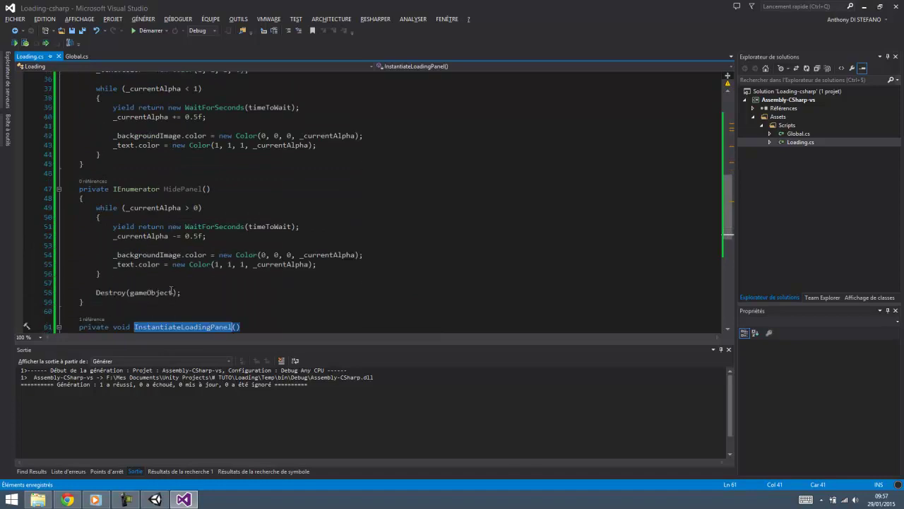
pyautogui.doubleClick(162, 293)
pyautogui.scroll(-3, 197, 297)
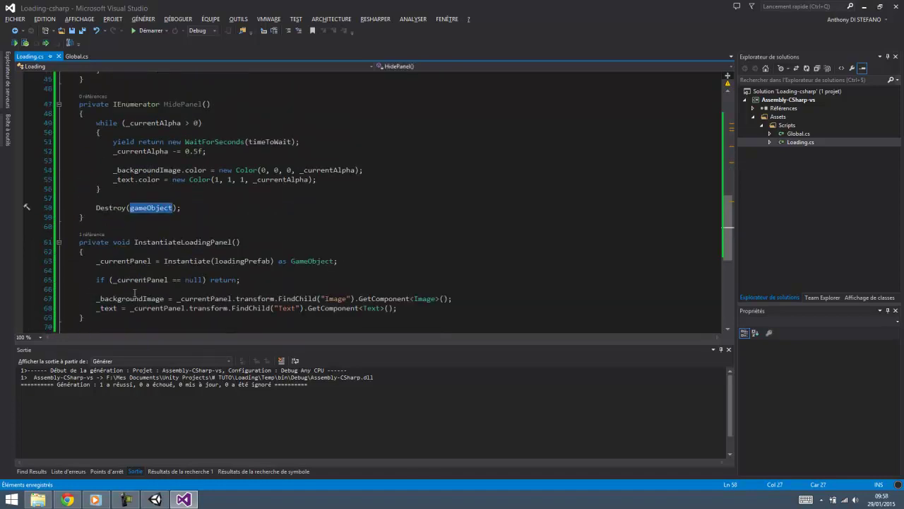
pyautogui.doubleClick(123, 261)
pyautogui.doubleClick(159, 208)
pyautogui.click(204, 209)
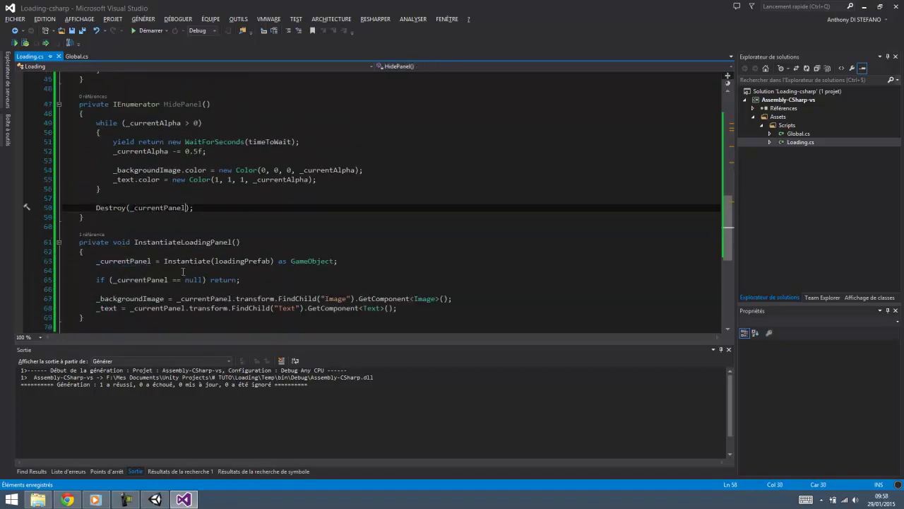
# - Add 'if (_currentPanel == null) return;' below the panel instantiation in ShowPanel and build
pyautogui.scroll(5, 206, 215)
pyautogui.scroll(4, 206, 216)
pyautogui.click(213, 211)
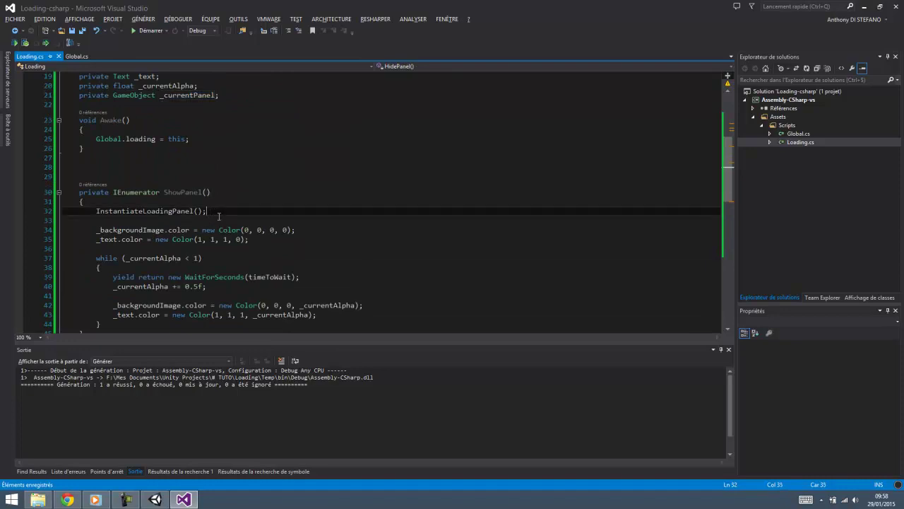
pyautogui.press('Return')
pyautogui.press('Return')
pyautogui.write('if (_')
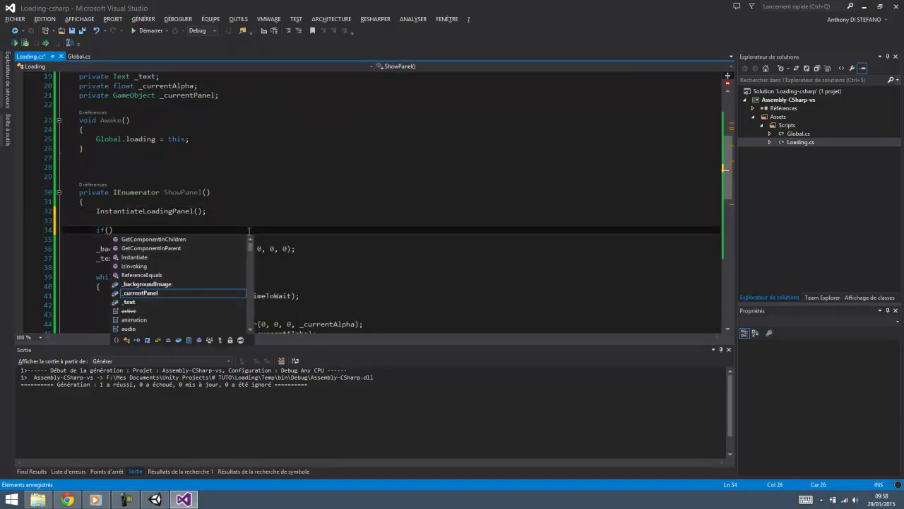
pyautogui.write('currentPanel == null) re')
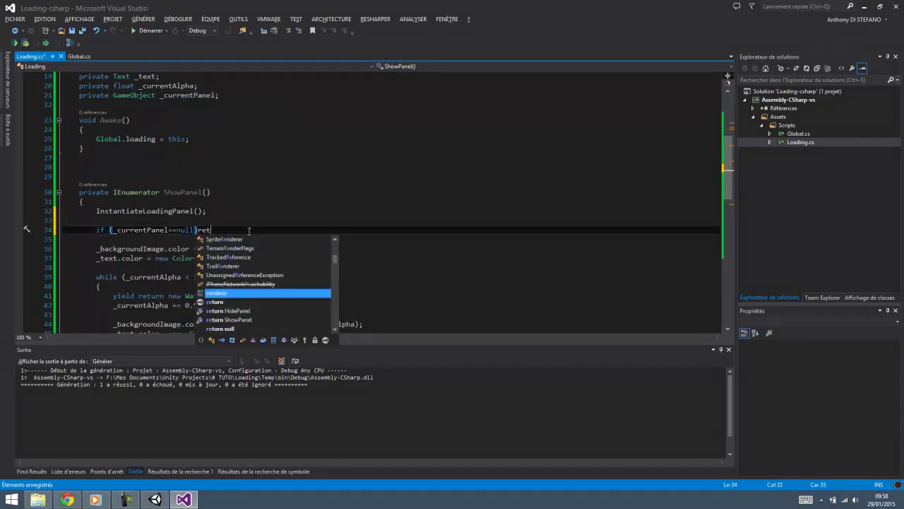
pyautogui.write('turn;')
pyautogui.hotkey('ctrl', 'shift', 'b')
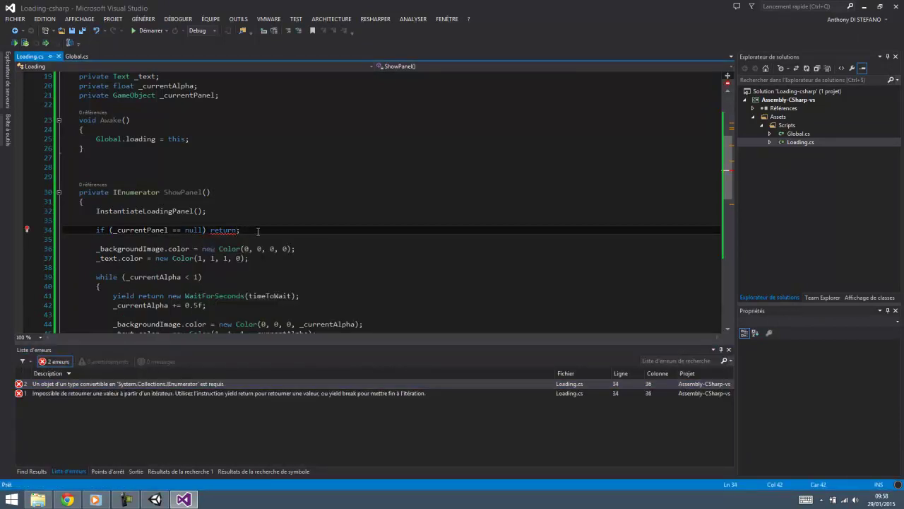
# - Delete that null-check line from ShowPanel and rebuild the project
pyautogui.moveTo(258, 231); pyautogui.dragTo(274, 213)
pyautogui.press('BackSpace')
pyautogui.hotkey('ctrl', 'shift', 'b')
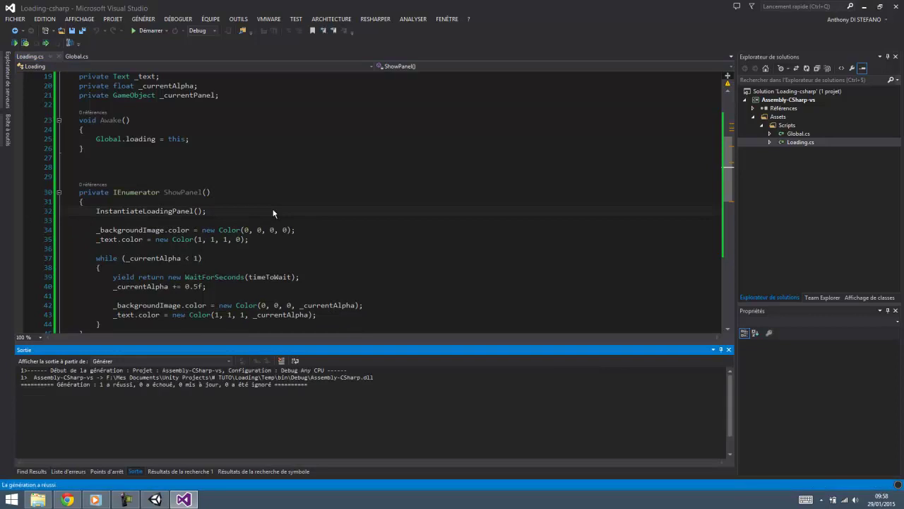
# - Review the null check and every use of _currentPanel in the Loading script
pyautogui.scroll(-7, 275, 214)
pyautogui.scroll(-1, 212, 240)
pyautogui.scroll(-2, 145, 262)
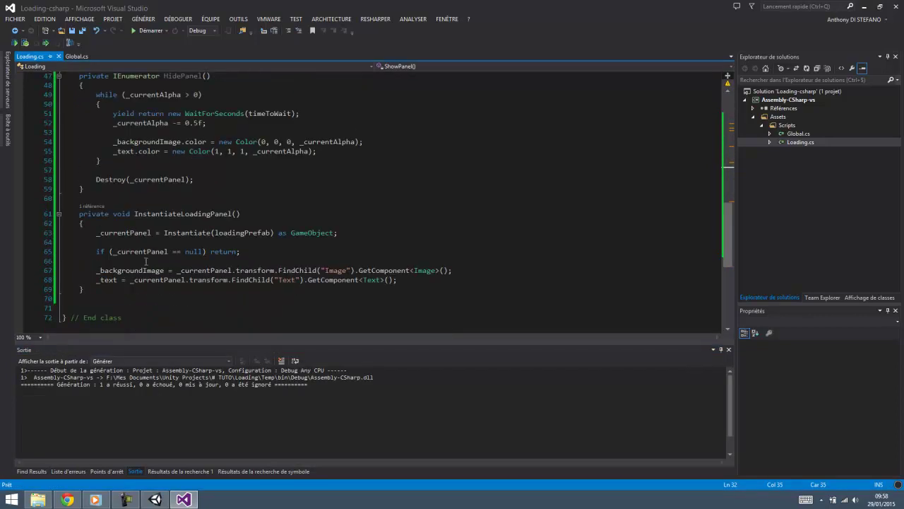
pyautogui.moveTo(144, 255); pyautogui.dragTo(173, 252)
pyautogui.click(172, 252)
pyautogui.scroll(1, 168, 238)
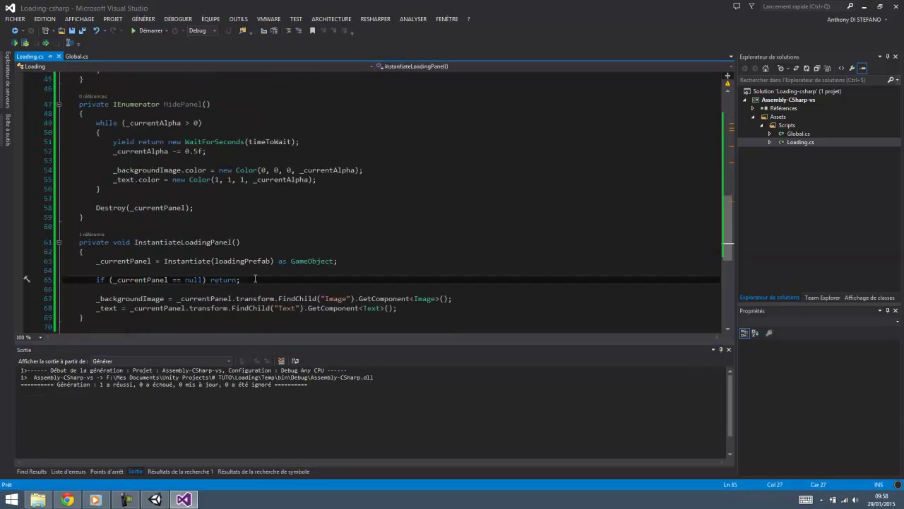
pyautogui.click(222, 223)
pyautogui.scroll(4, 226, 229)
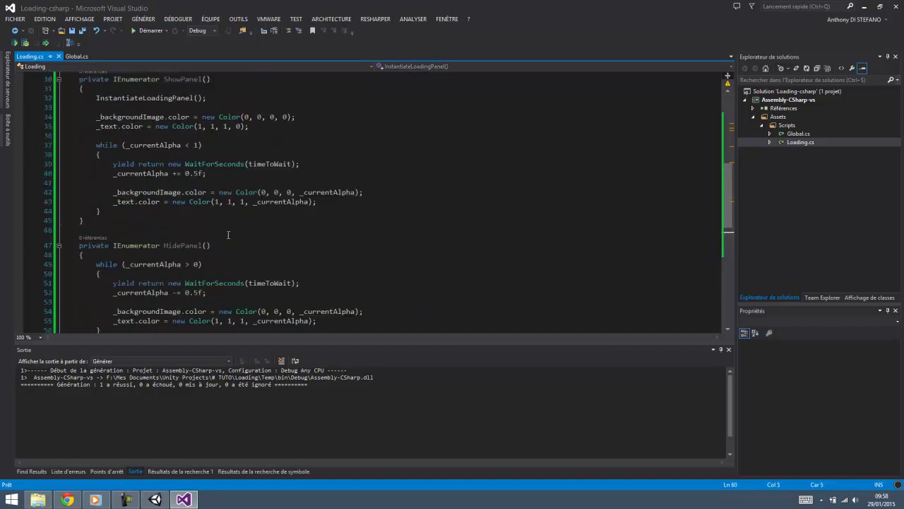
pyautogui.scroll(3, 228, 234)
pyautogui.scroll(-3, 209, 249)
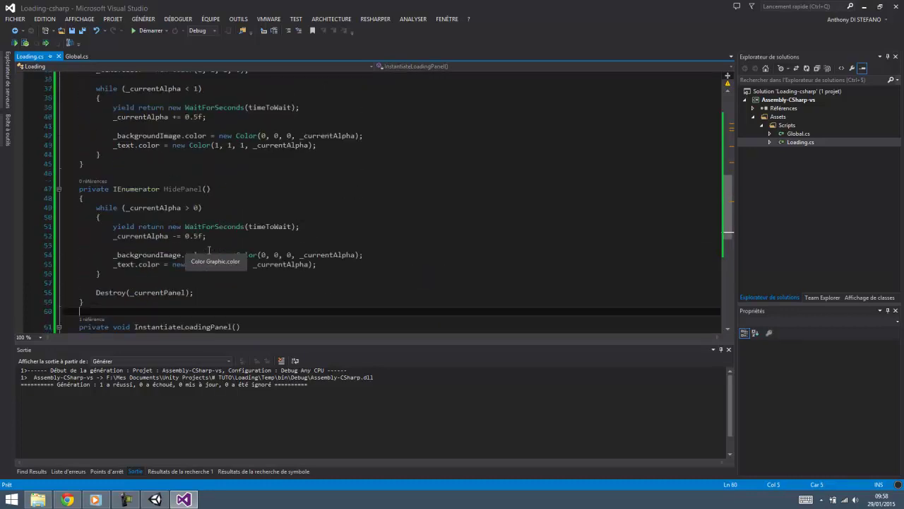
pyautogui.click(168, 293)
pyautogui.scroll(-2, 200, 311)
pyautogui.scroll(-3, 200, 311)
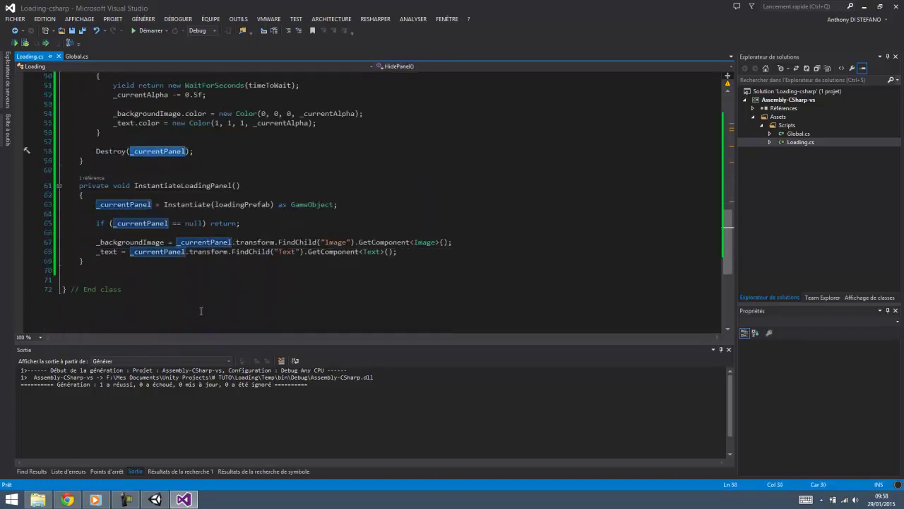
pyautogui.scroll(3, 201, 311)
pyautogui.scroll(3, 203, 305)
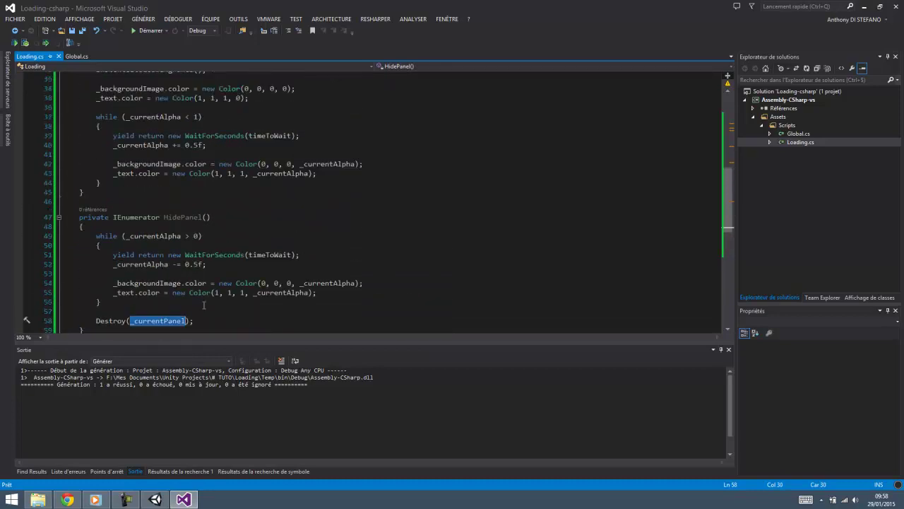
pyautogui.scroll(3, 204, 305)
pyautogui.scroll(-6, 155, 289)
pyautogui.scroll(-2, 128, 258)
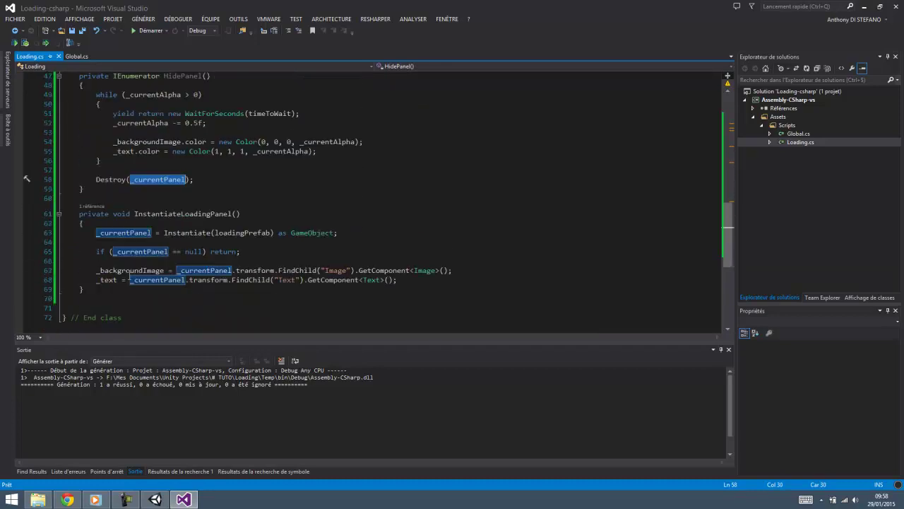
# - Add an empty 'private void DoAction()' method below InstantiateLoadingPanel
pyautogui.click(104, 287)
pyautogui.press('Return')
pyautogui.press('Return')
pyautogui.write('pri')
pyautogui.press('Tab')
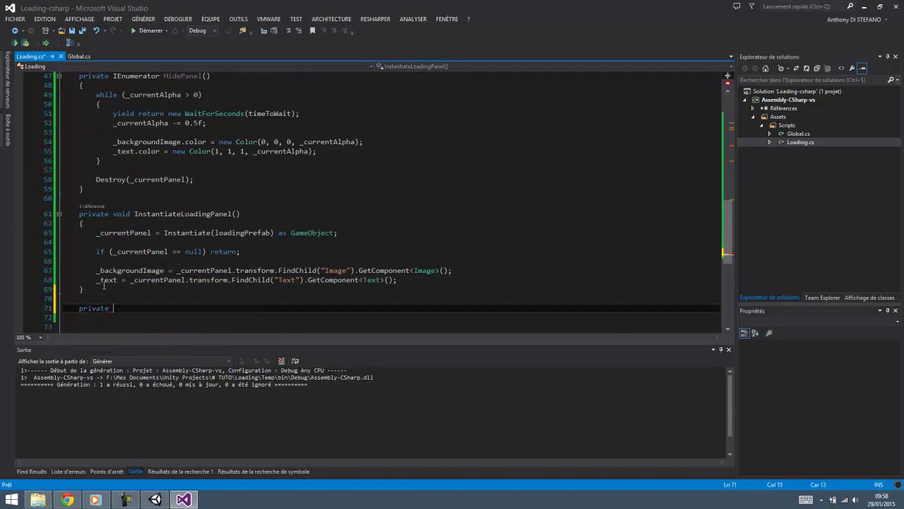
pyautogui.write('private void DoAction()')
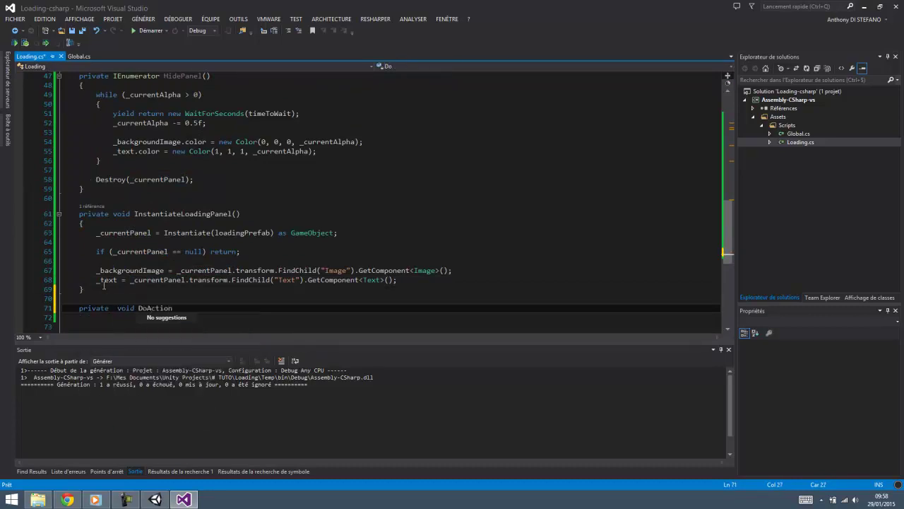
pyautogui.press('Return')
pyautogui.write('{')
pyautogui.press('Return')
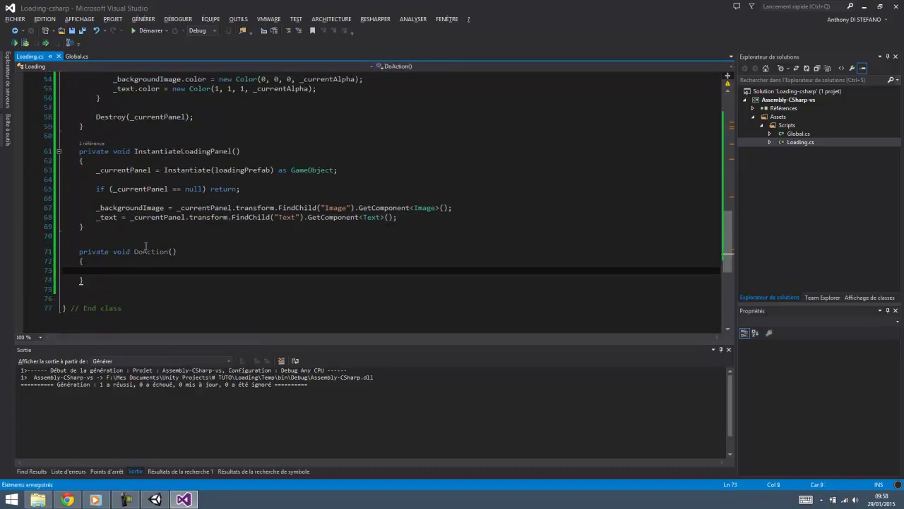
# - Call DoAction(); after ShowPanel's while loop and save the script
pyautogui.scroll(-2, 113, 269)
pyautogui.doubleClick(150, 224)
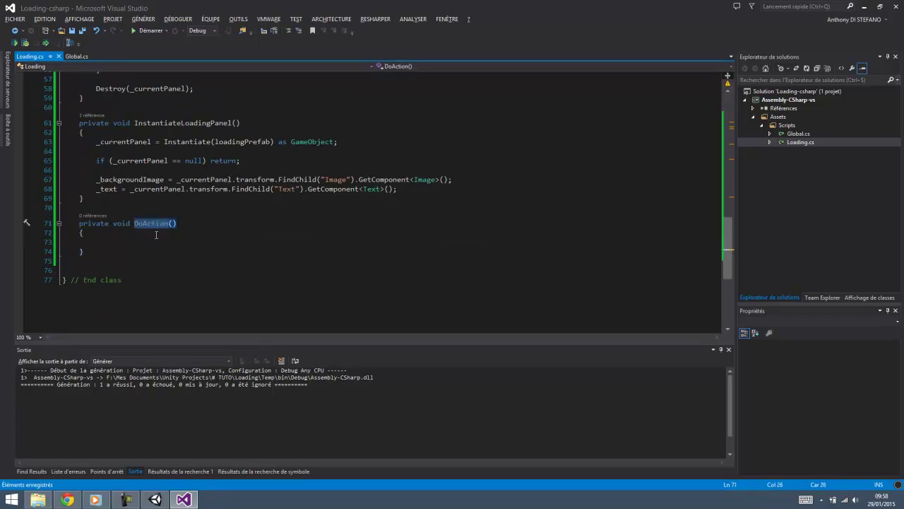
pyautogui.scroll(5, 157, 234)
pyautogui.scroll(2, 204, 214)
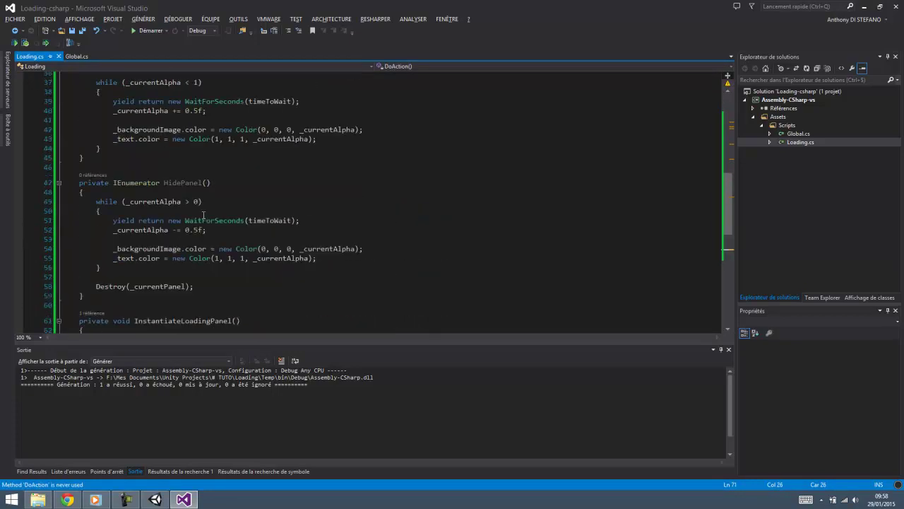
pyautogui.scroll(2, 203, 214)
pyautogui.scroll(2, 179, 262)
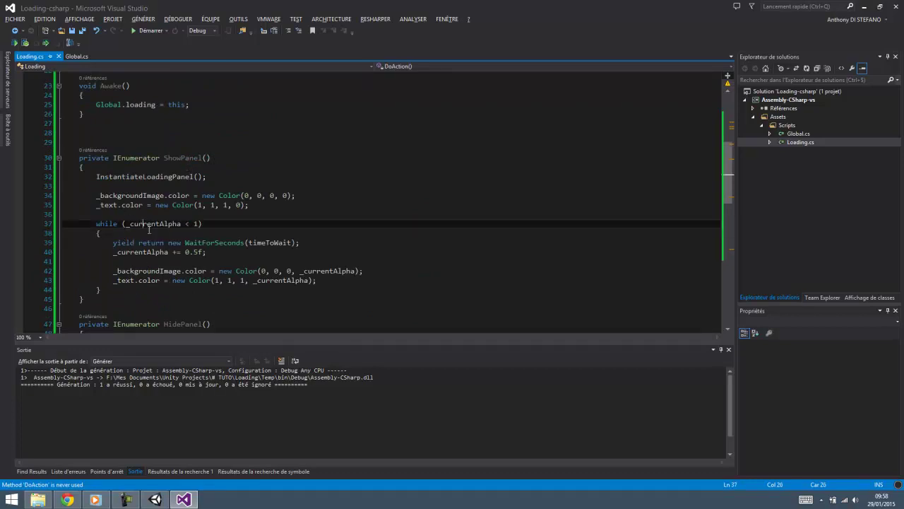
pyautogui.moveTo(142, 224); pyautogui.dragTo(152, 291)
pyautogui.click(152, 290)
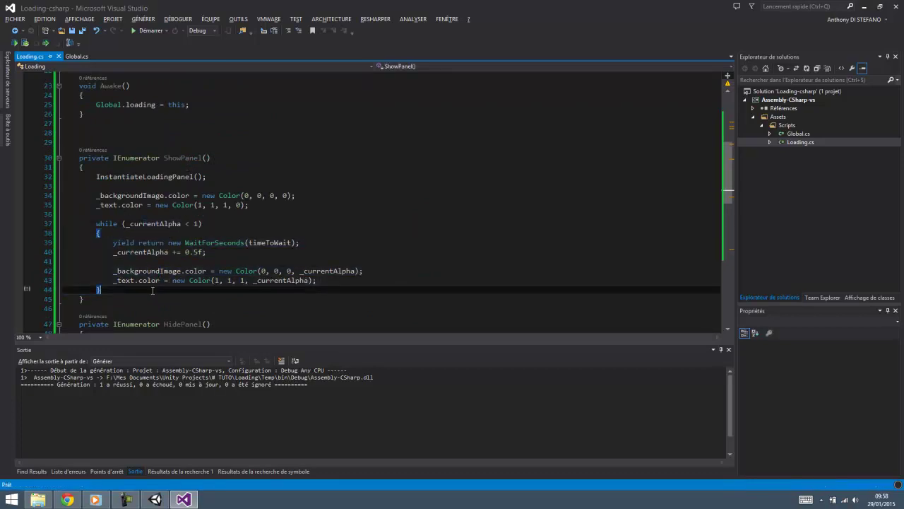
pyautogui.write('DoAction')
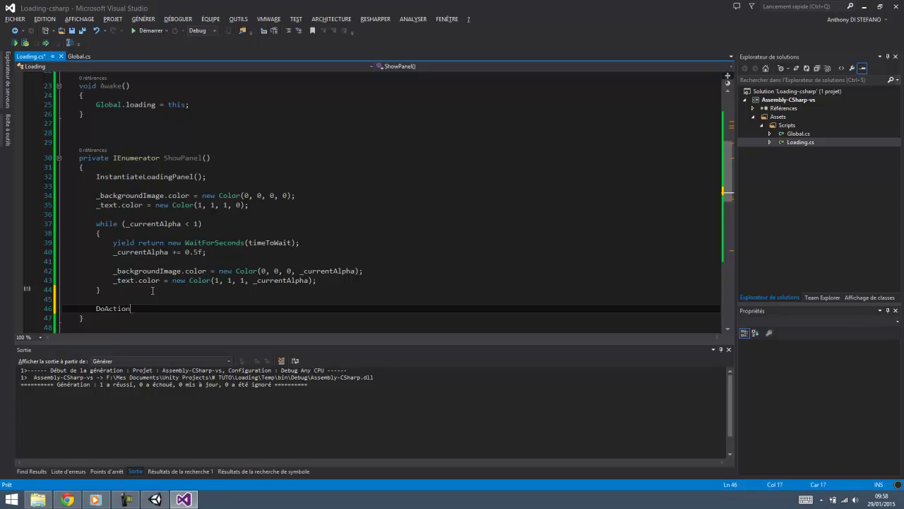
pyautogui.write('();')
pyautogui.hotkey('ctrl', 's')
# - Fill DoAction with a '// Traitement.' comment and StartCoroutine("HidePanel");
pyautogui.scroll(-2, 130, 264)
pyautogui.scroll(-3, 130, 264)
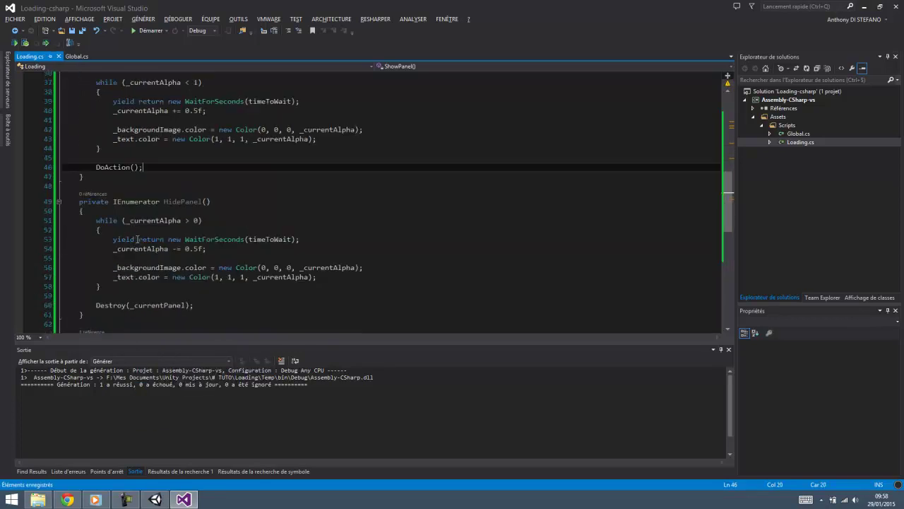
pyautogui.scroll(-5, 127, 263)
pyautogui.scroll(-1, 124, 262)
pyautogui.click(121, 262)
pyautogui.write('/')
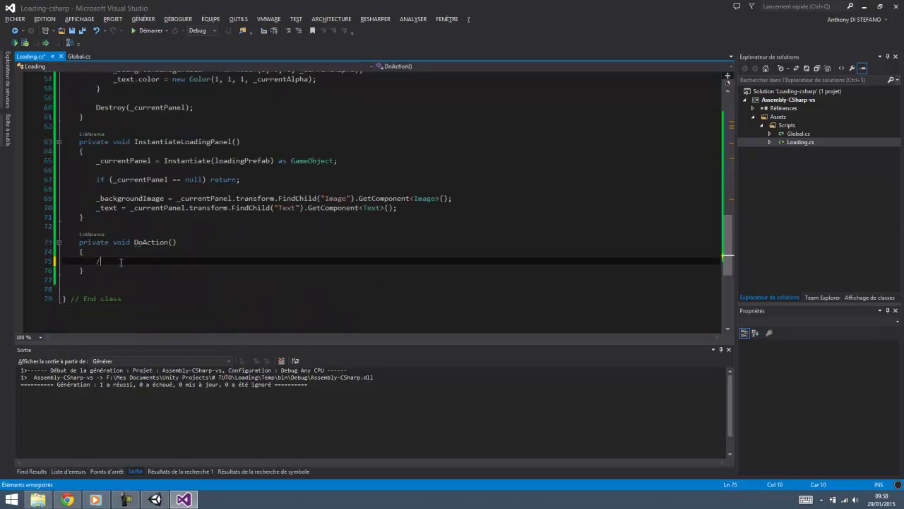
pyautogui.write(' Traitement.')
pyautogui.press('Return')
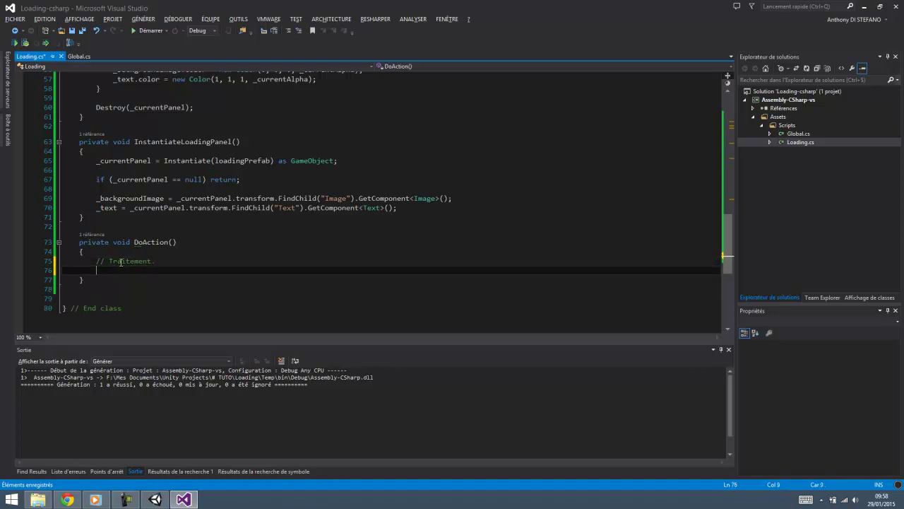
pyautogui.press('Return')
pyautogui.write('Start')
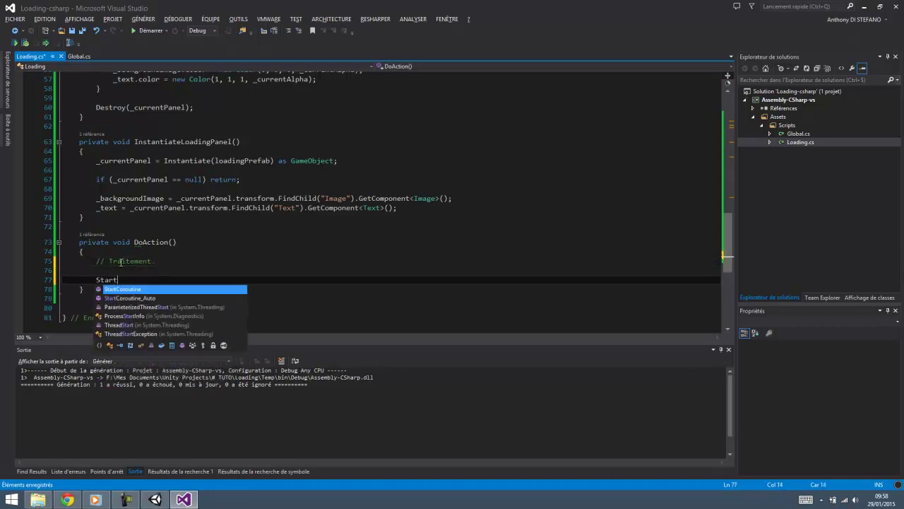
pyautogui.write('Coroutine("')
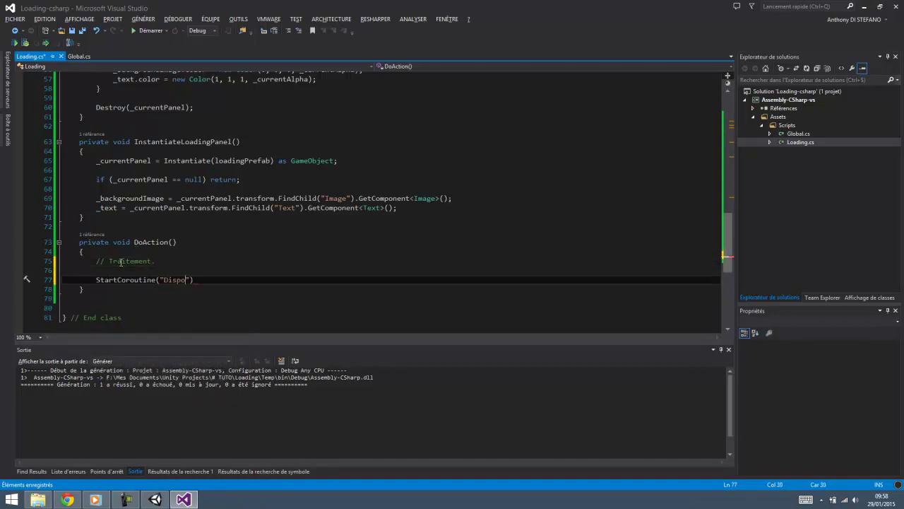
pyautogui.write('HidePanel')
pyautogui.write('");')
# - Verify the StartCoroutine call against HidePanel's IEnumerator signature, save Loading.cs, and switch to Global.cs
pyautogui.moveTo(128, 261); pyautogui.dragTo(203, 280)
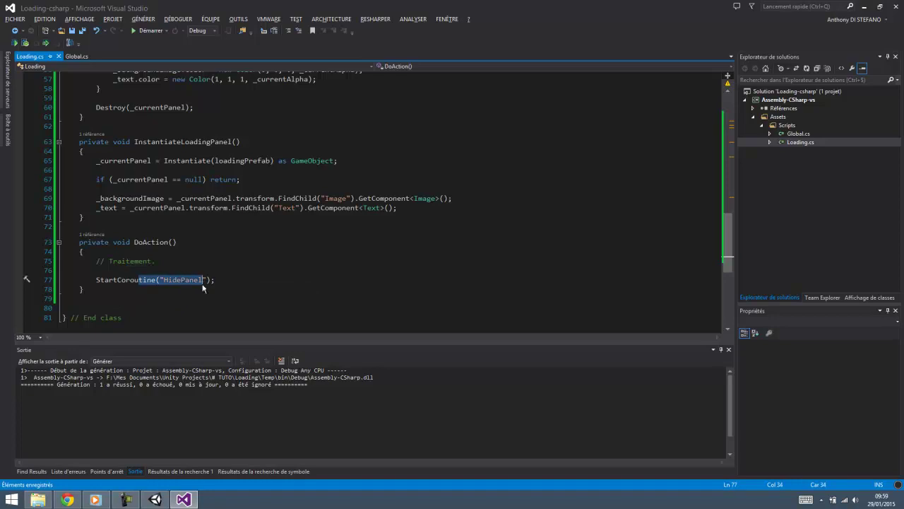
pyautogui.scroll(2, 197, 275)
pyautogui.scroll(1, 197, 274)
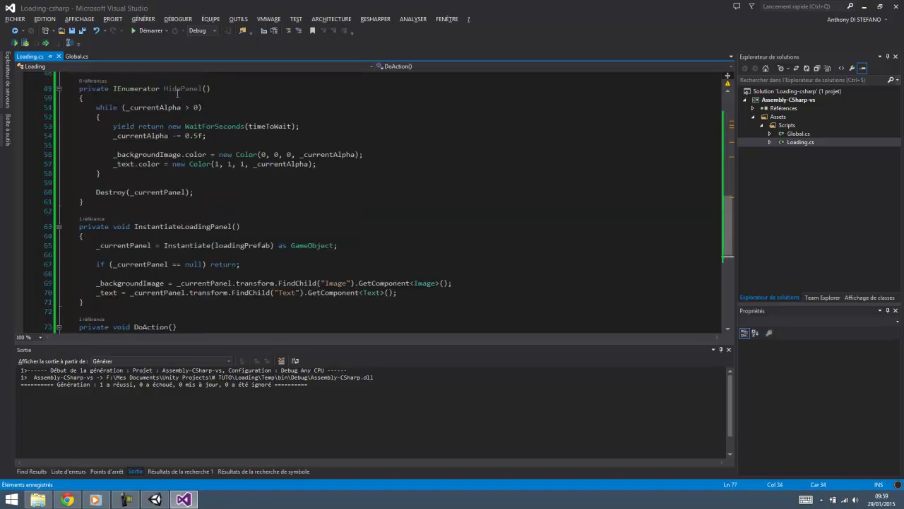
pyautogui.scroll(-2, 178, 93)
pyautogui.scroll(-3, 156, 177)
pyautogui.click(129, 224)
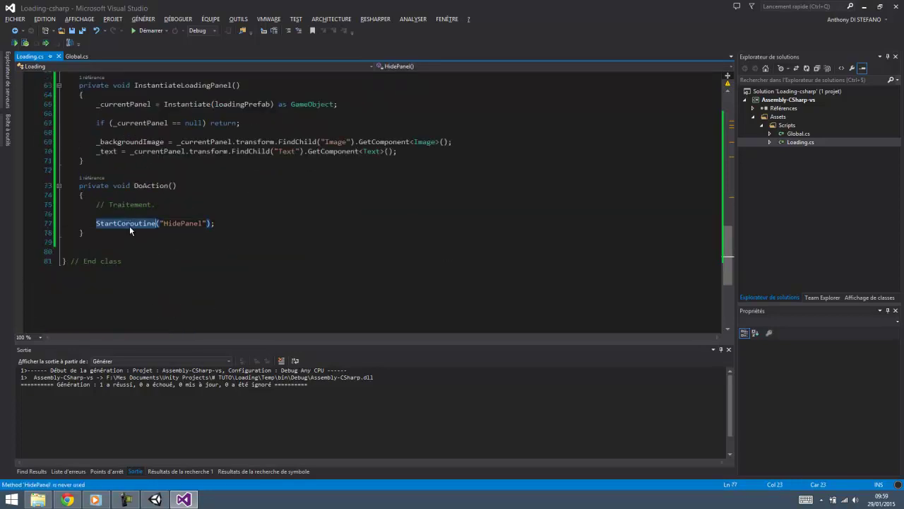
pyautogui.scroll(-6, 129, 225)
pyautogui.click(135, 117)
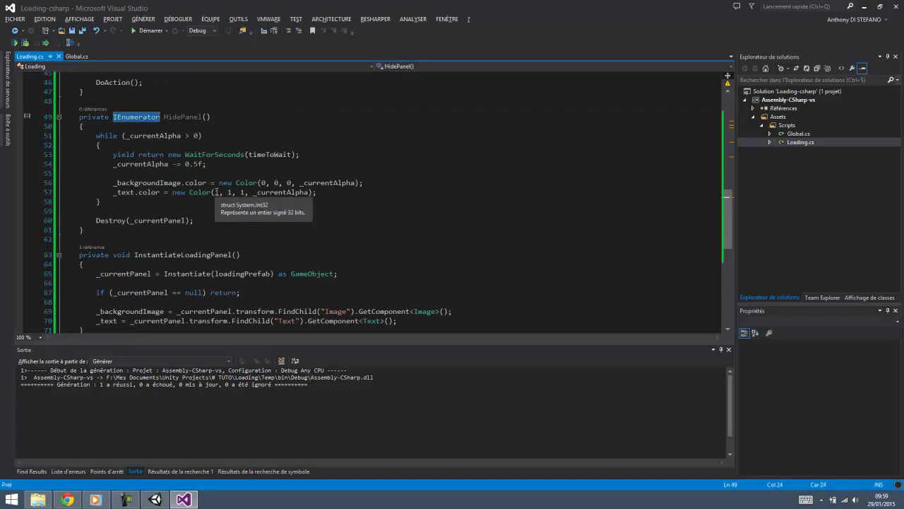
pyautogui.scroll(-6, 217, 192)
pyautogui.click(176, 204)
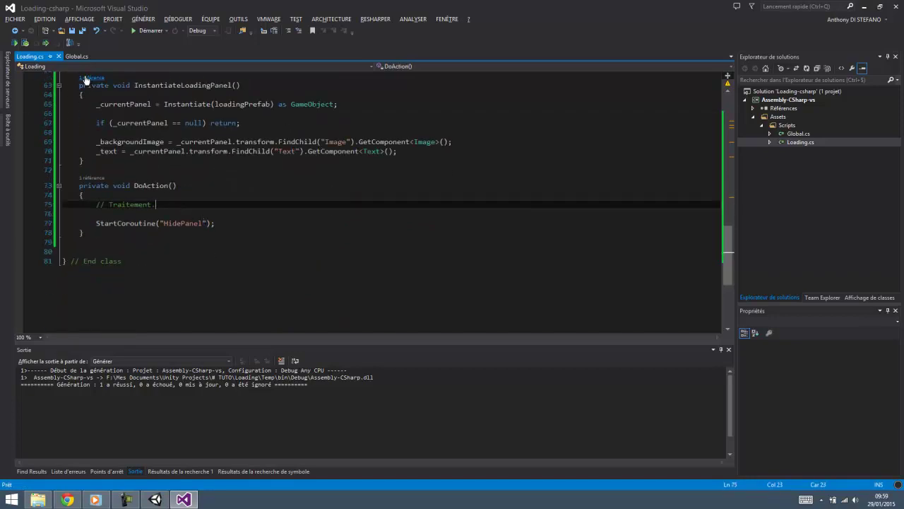
pyautogui.hotkey('ctrl', 's')
pyautogui.click(77, 56)
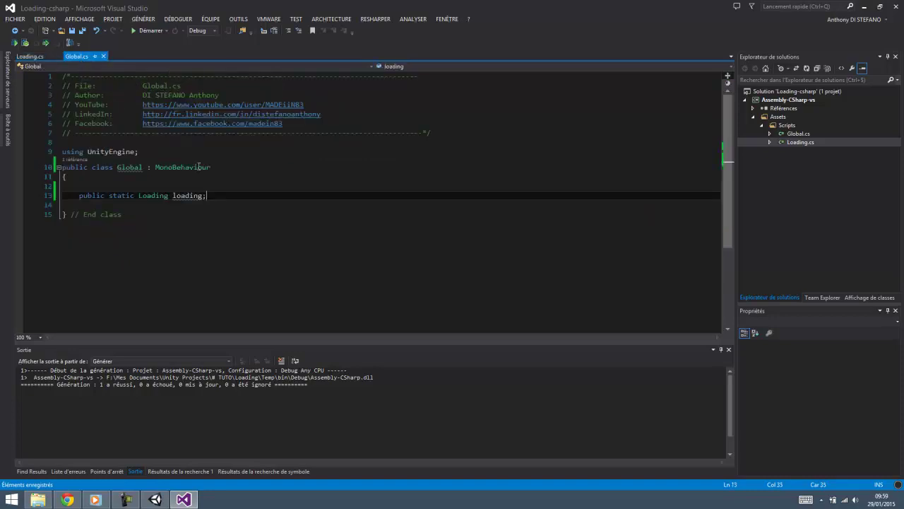
# - Type the LoadingType enum with values None, LoadLevel1, LoadLevel2 and LoadMenu after the Global class
pyautogui.click(201, 217)
pyautogui.press('Return')
pyautogui.press('Return')
pyautogui.write('pu')
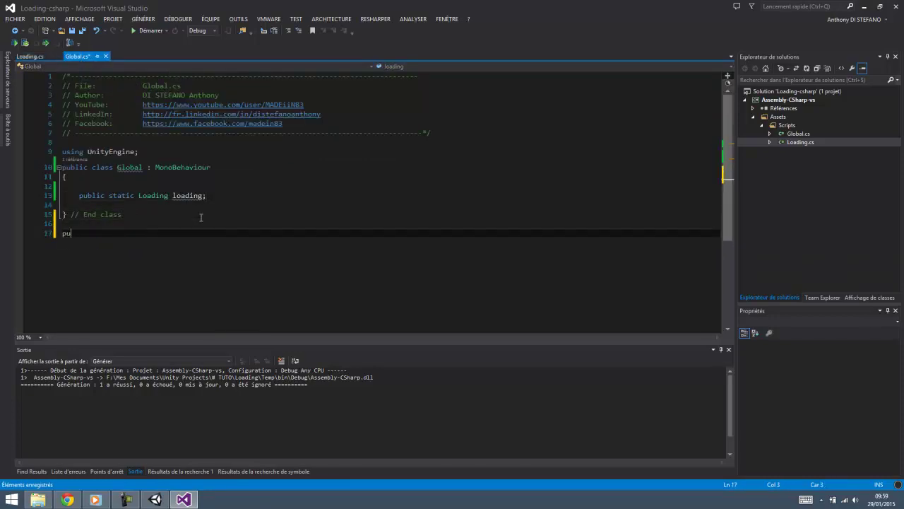
pyautogui.write('blic enum ')
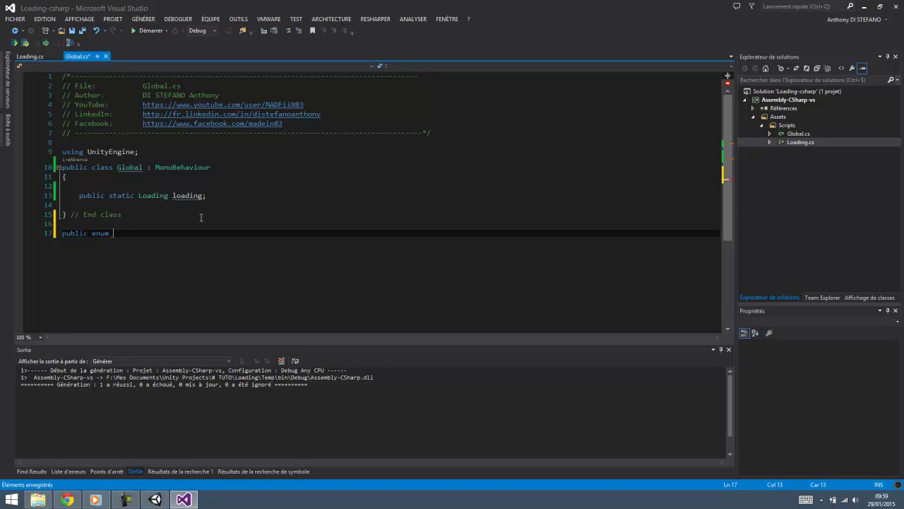
pyautogui.write('LoadingType')
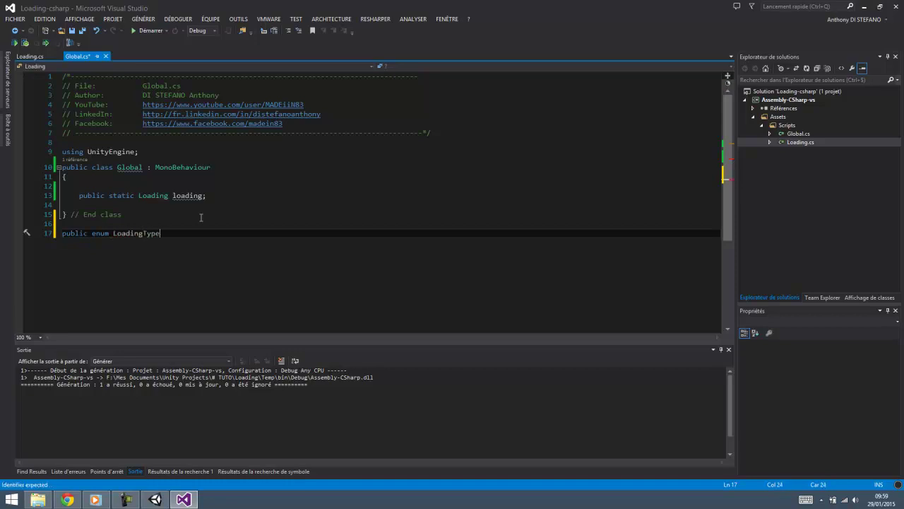
pyautogui.write(' {')
pyautogui.press('Return')
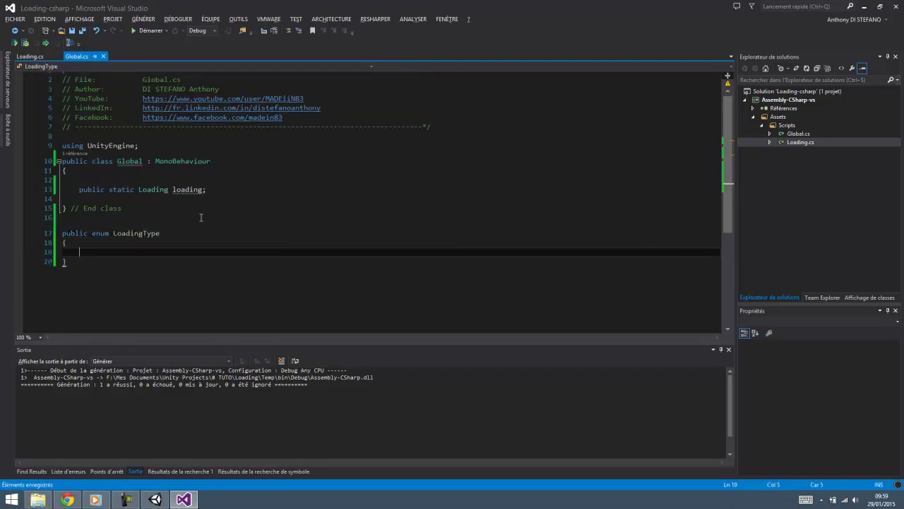
pyautogui.write('None,')
pyautogui.press('BackSpace')
pyautogui.press('BackSpace')
pyautogui.press('BackSpace')
pyautogui.write('Non')
pyautogui.write('e, ')
pyautogui.write('Lo')
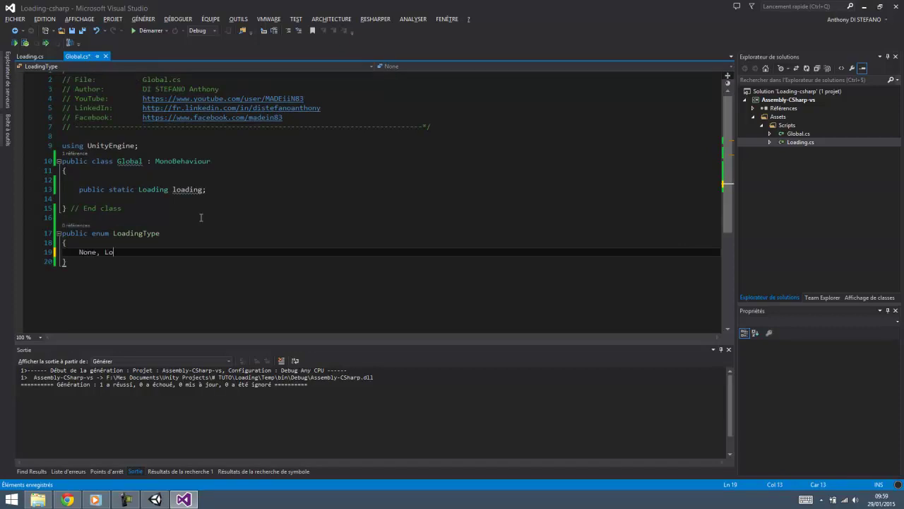
pyautogui.write('adLevel1, ')
pyautogui.write('LoadLevel2')
pyautogui.write(', Load')
pyautogui.write('Menu')
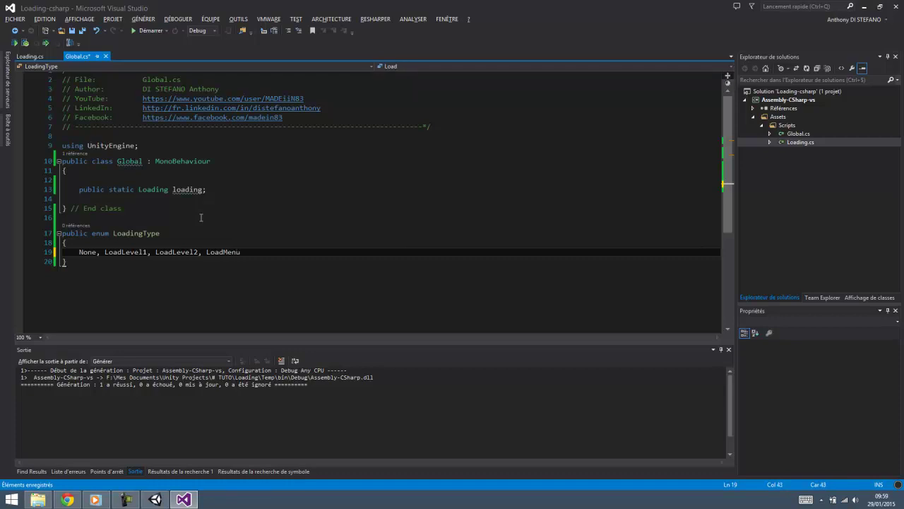
pyautogui.click(222, 191)
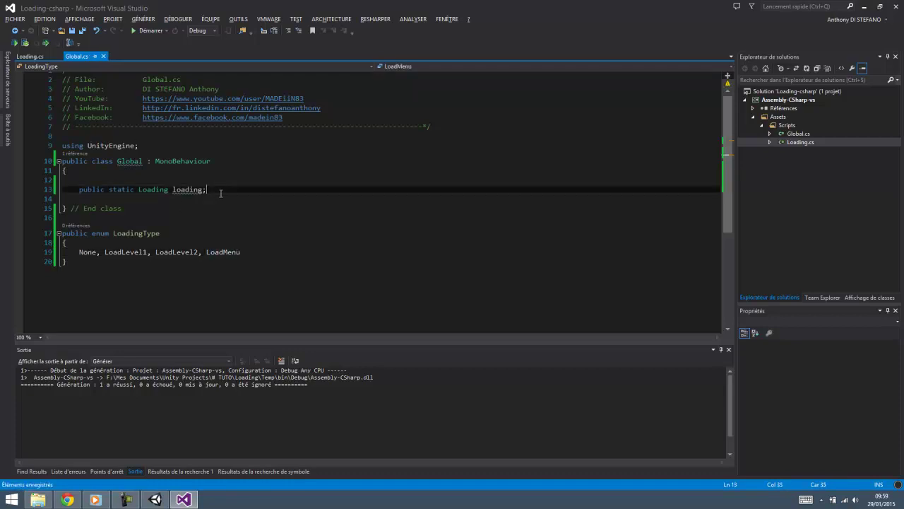
pyautogui.press('Down')
pyautogui.press('Down')
pyautogui.press('Down')
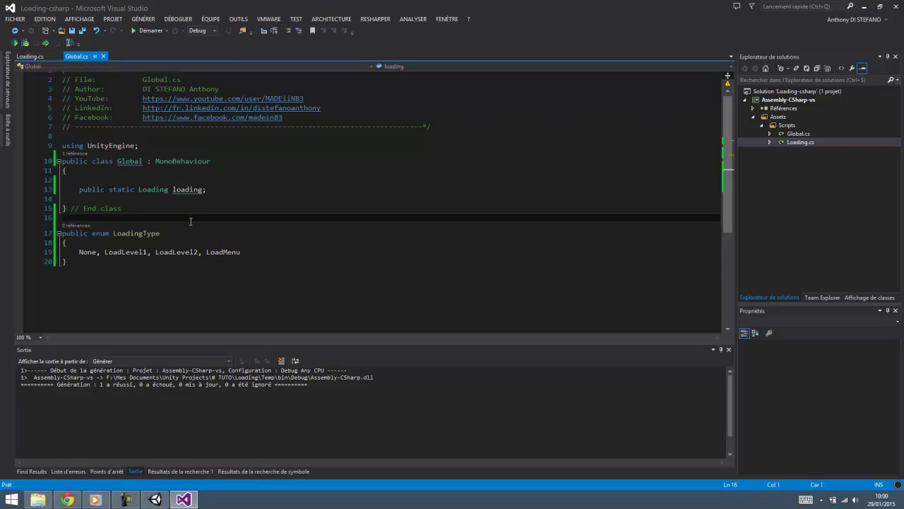
# - Highlight the LoadingType name and its LoadLevel1, LoadLevel2 and LoadMenu values
pyautogui.doubleClick(142, 233)
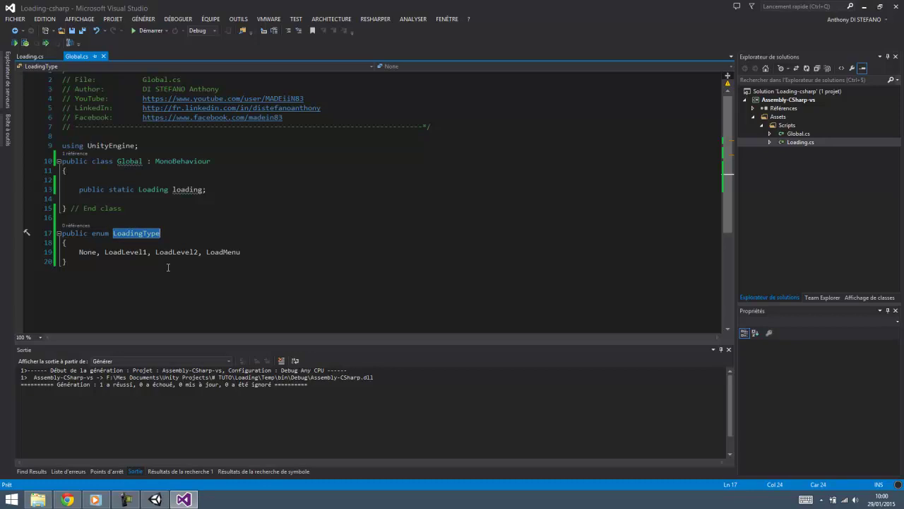
pyautogui.doubleClick(126, 252)
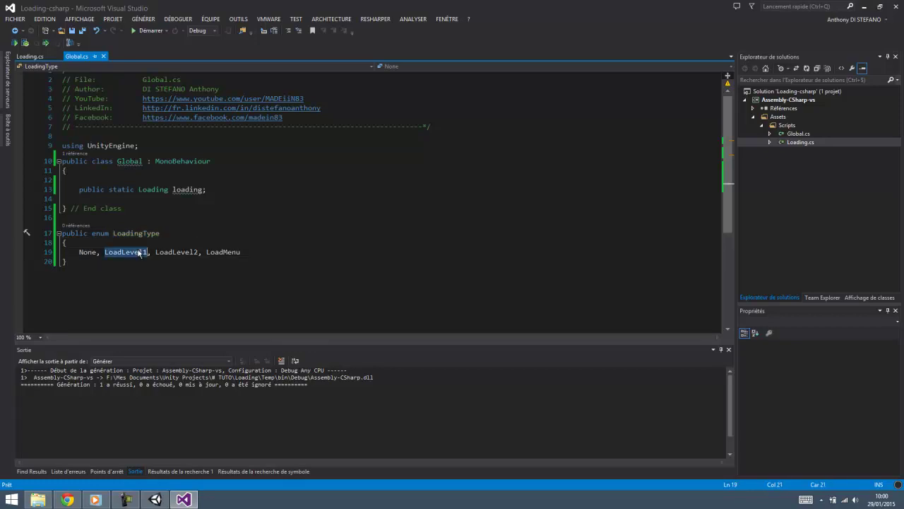
pyautogui.doubleClick(177, 252)
pyautogui.doubleClick(213, 253)
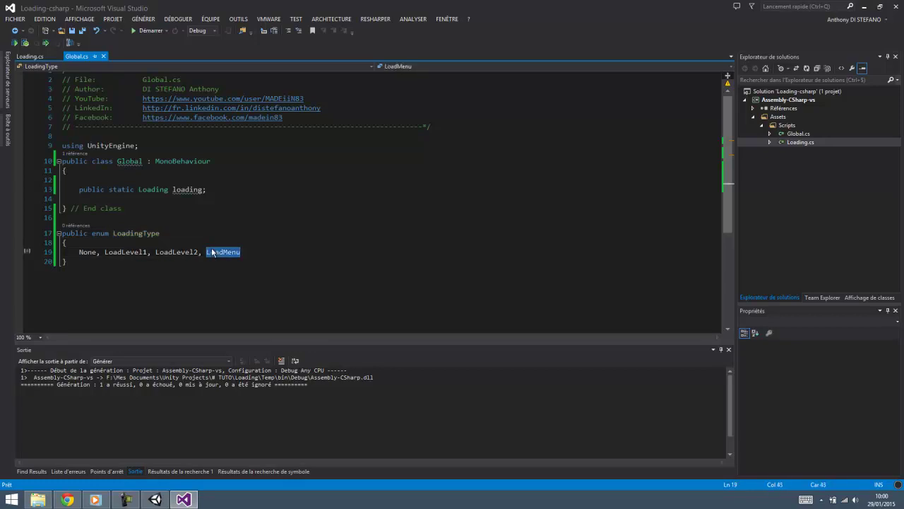
pyautogui.click(29, 56)
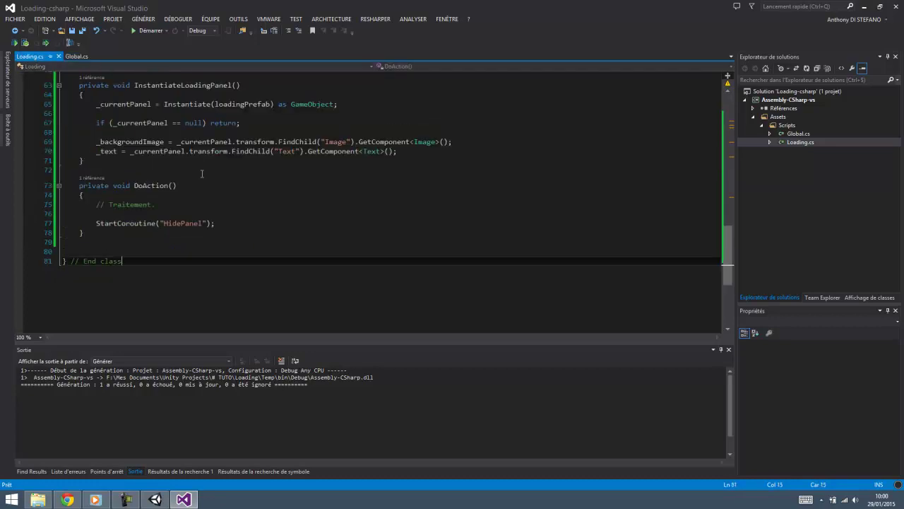
pyautogui.scroll(5, 190, 219)
pyautogui.scroll(6, 190, 220)
pyautogui.scroll(5, 163, 205)
pyautogui.click(134, 189)
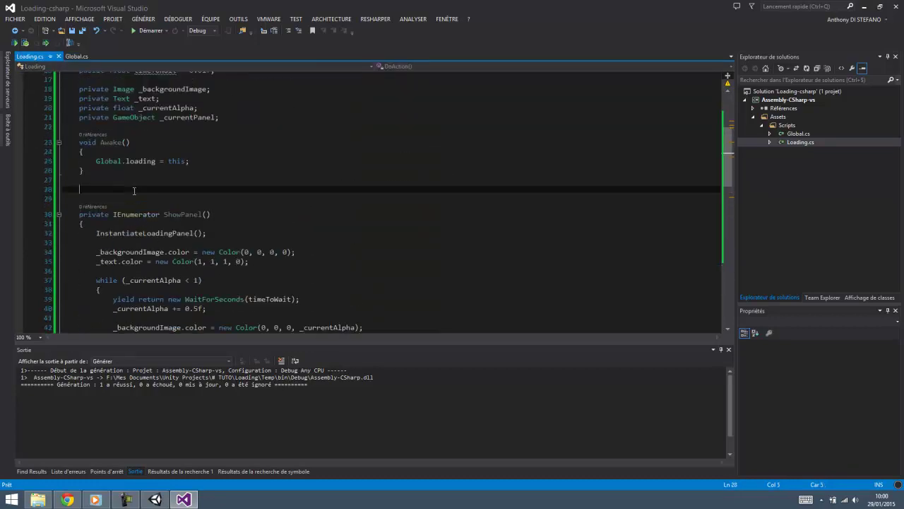
pyautogui.press('Return')
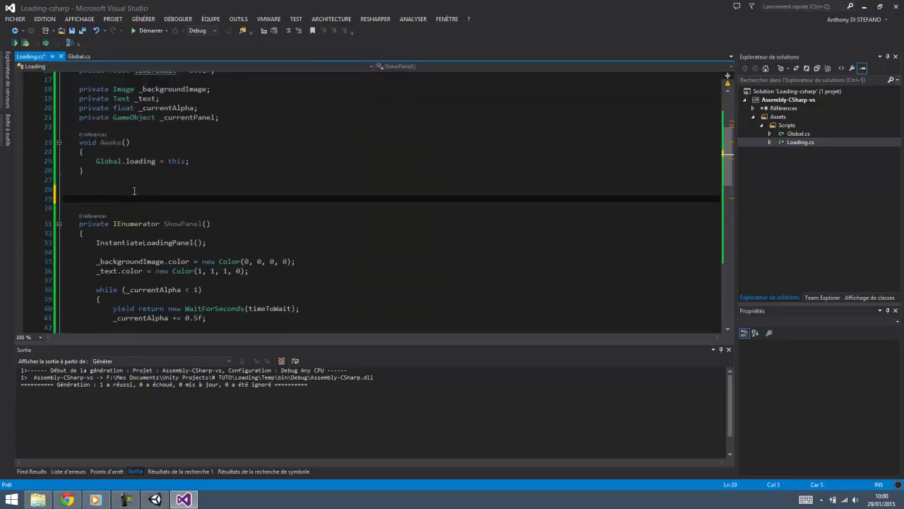
pyautogui.write('public void ')
pyautogui.write('Star')
pyautogui.write('tShowPanel(')
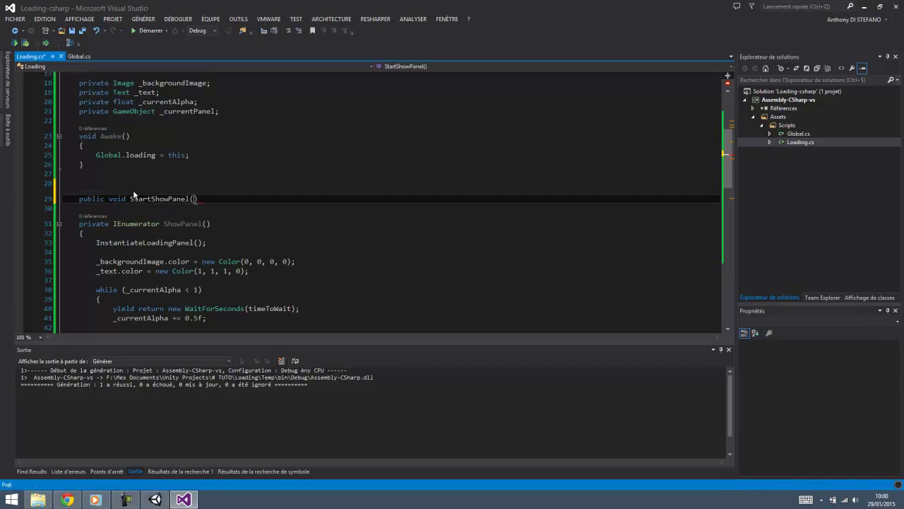
pyautogui.write('Loadi')
pyautogui.press('Tab')
pyautogui.write('ty')
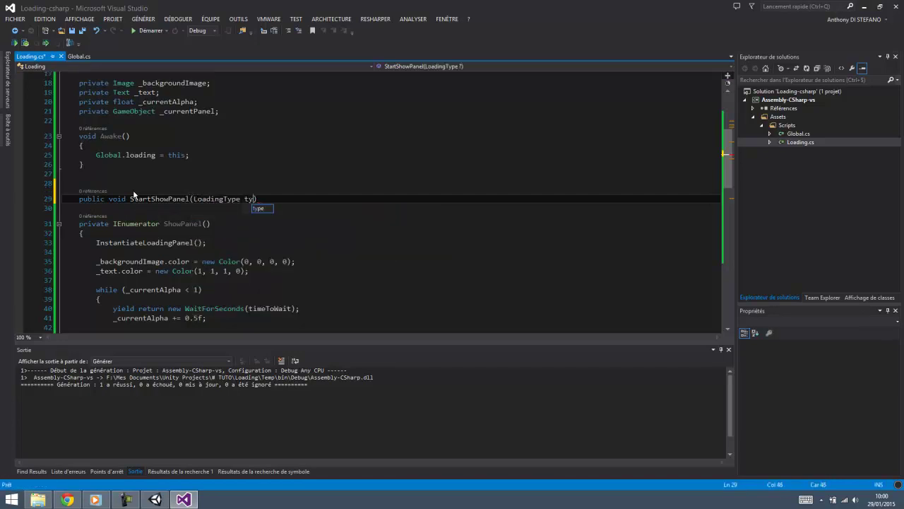
pyautogui.write('pe)')
pyautogui.press('Return')
pyautogui.write('{')
pyautogui.press('Return')
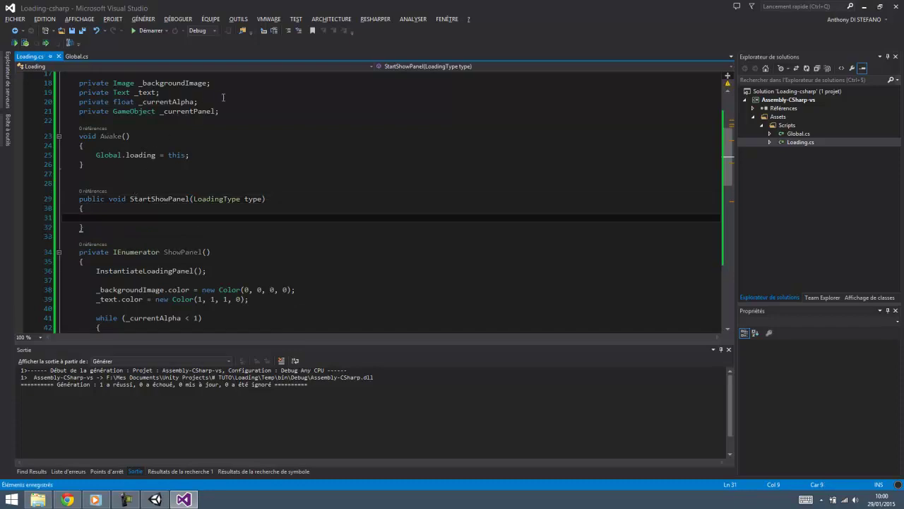
pyautogui.click(231, 111)
pyautogui.press('Return')
pyautogui.write('private ')
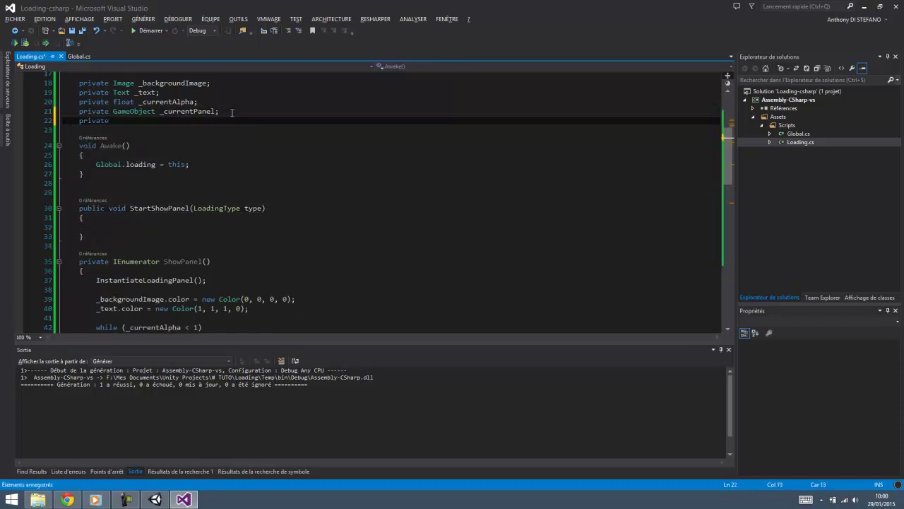
pyautogui.write('Load')
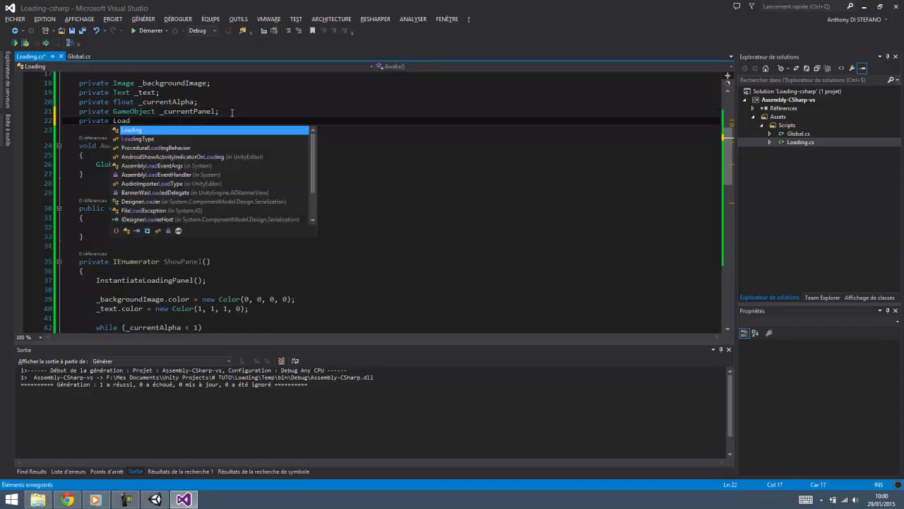
pyautogui.press('Escape')
pyautogui.press('Down')
pyautogui.press('Up')
pyautogui.press('End')
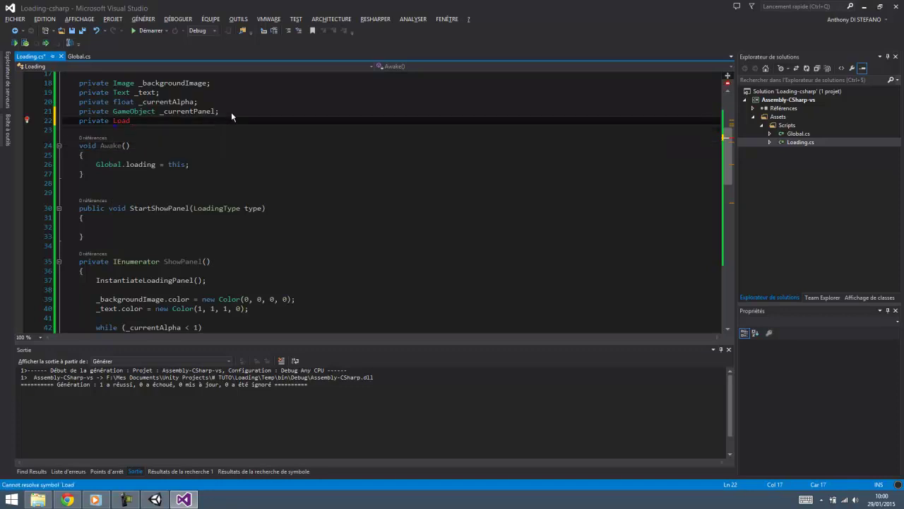
pyautogui.write('typ')
pyautogui.press('Tab')
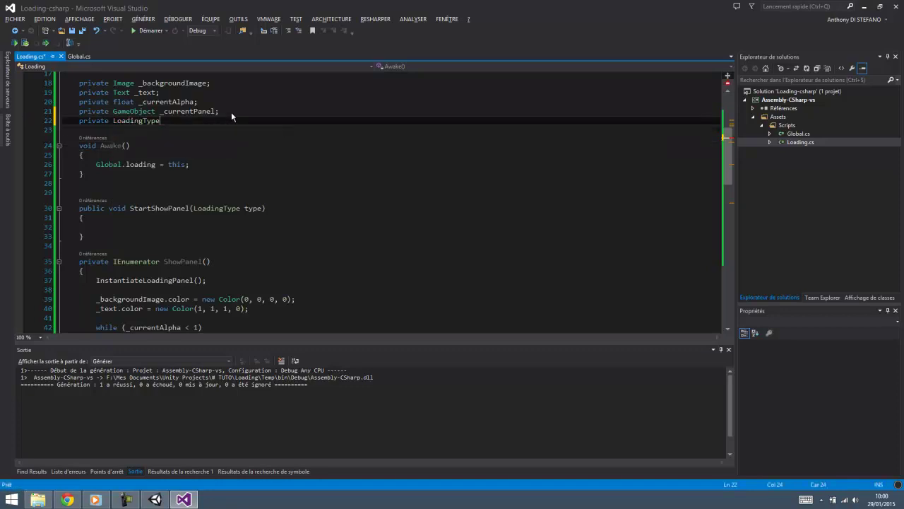
pyautogui.write('_type;')
pyautogui.hotkey('ctrl', 's')
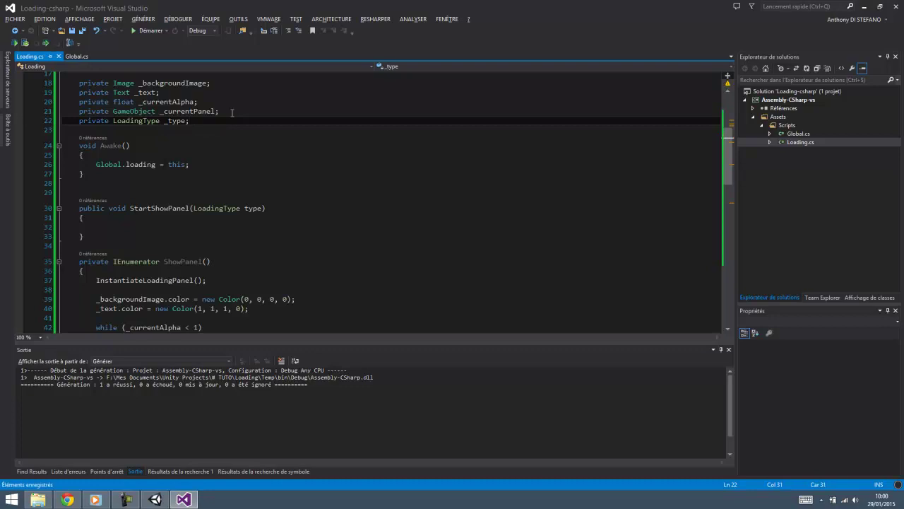
pyautogui.press('Left')
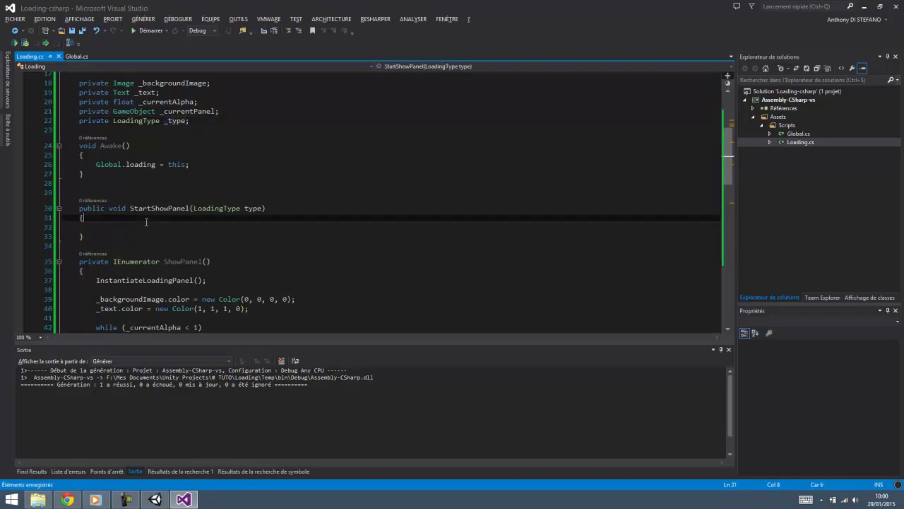
pyautogui.click(146, 229)
pyautogui.write('_type')
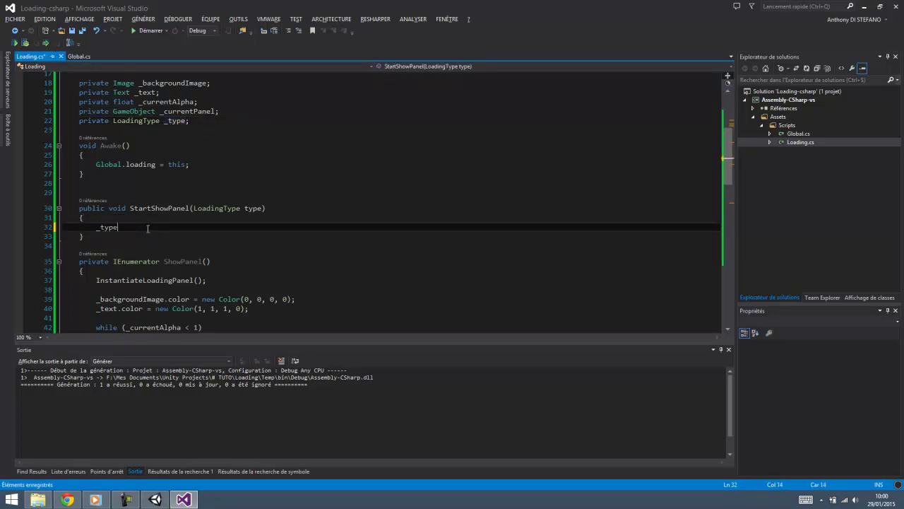
pyautogui.write('type;')
pyautogui.hotkey('ctrl', 's')
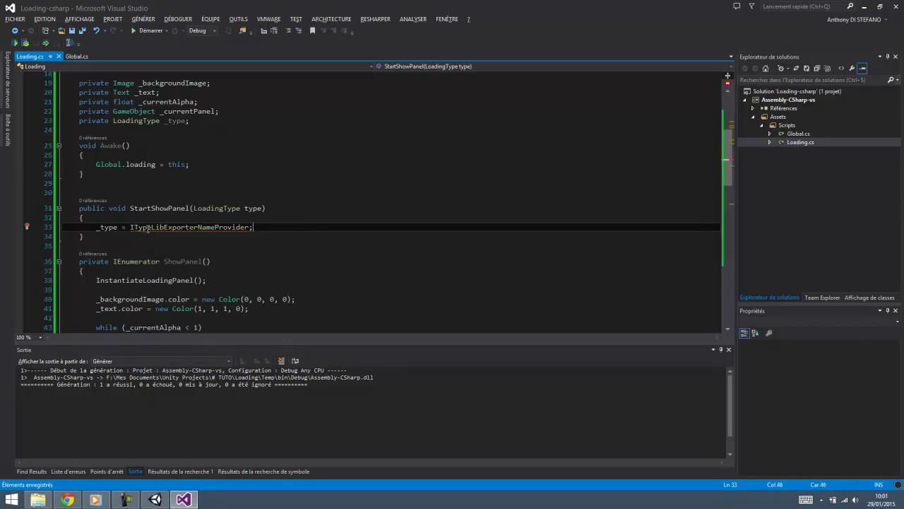
pyautogui.doubleClick(148, 227)
pyautogui.write('type = type;')
pyautogui.hotkey('ctrl', 's')
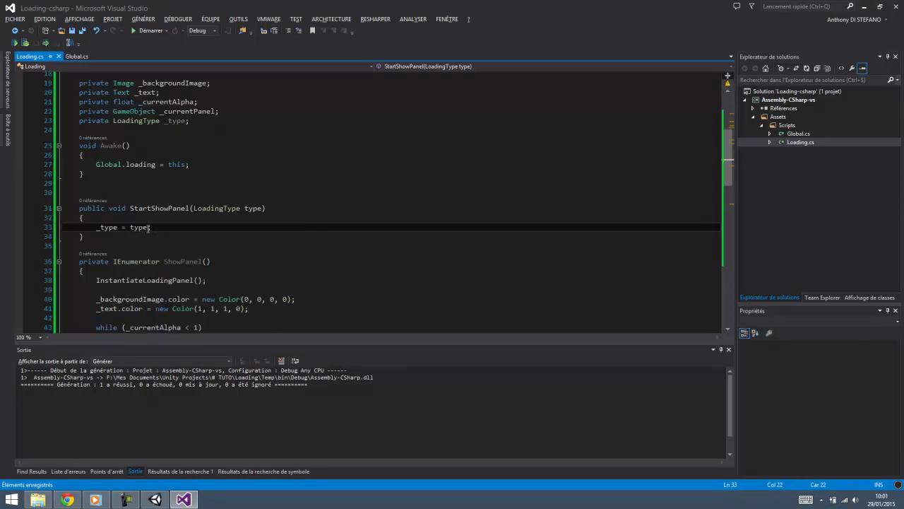
pyautogui.press('Return')
pyautogui.write('StartCoroutine(')
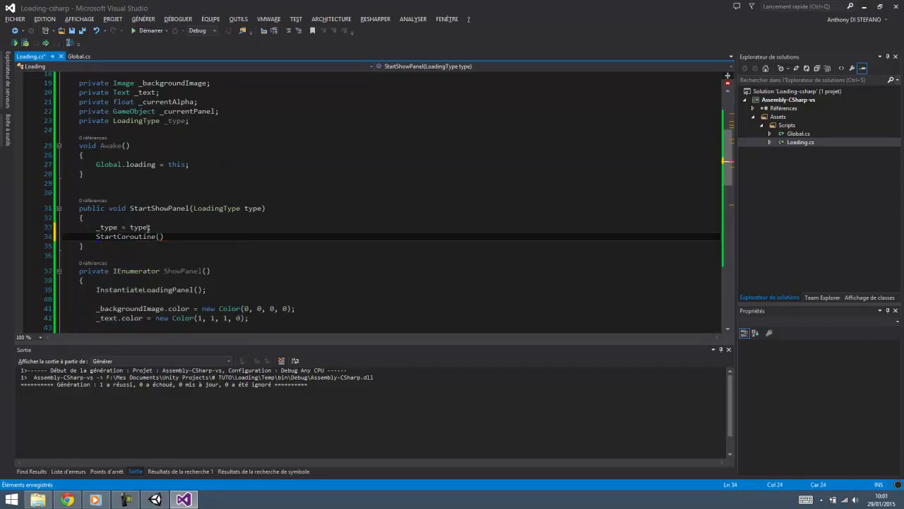
pyautogui.write('"ShowPanel')
pyautogui.write('");')
pyautogui.hotkey('ctrl', 's')
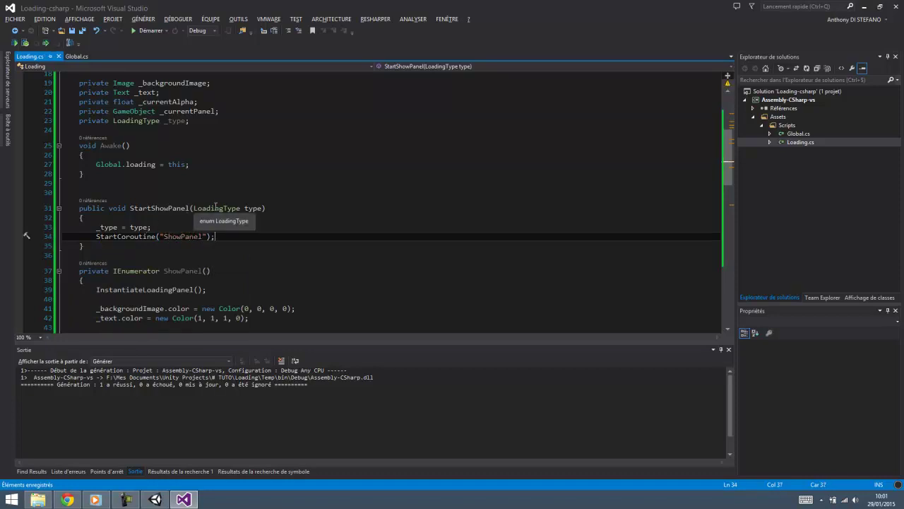
pyautogui.doubleClick(159, 208)
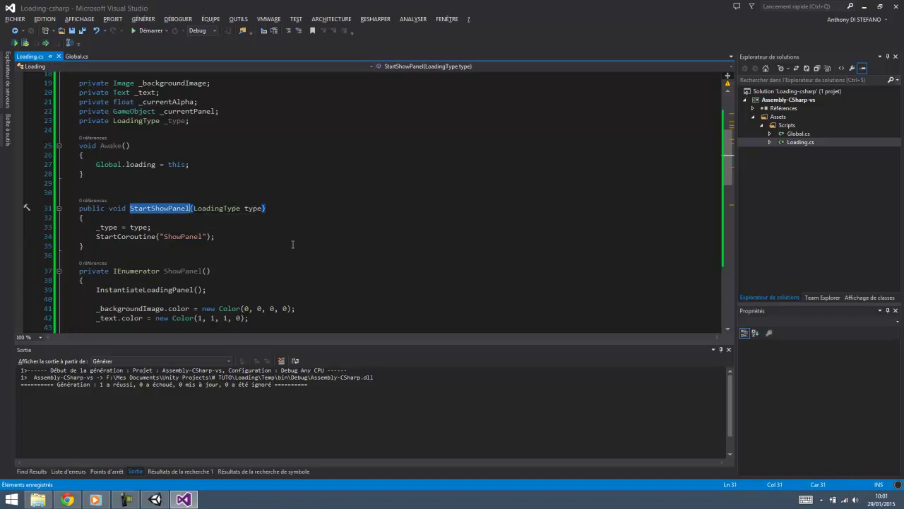
pyautogui.moveTo(140, 116); pyautogui.dragTo(194, 121)
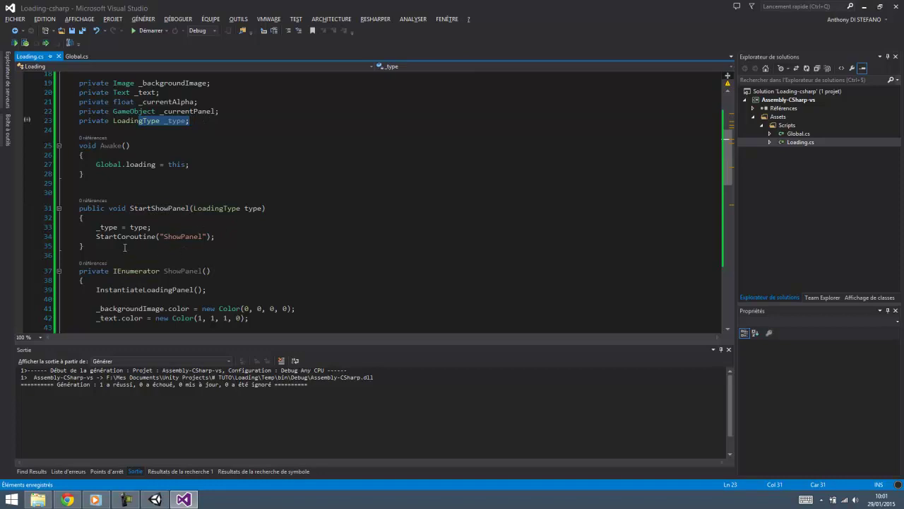
pyautogui.moveTo(156, 236); pyautogui.dragTo(202, 236)
pyautogui.scroll(-3, 216, 265)
pyautogui.moveTo(188, 194); pyautogui.dragTo(215, 309)
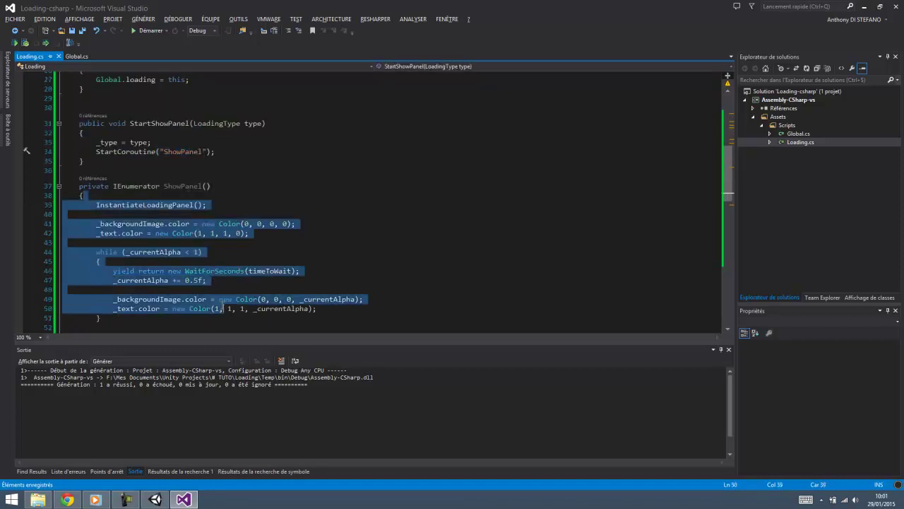
pyautogui.scroll(-3, 210, 256)
pyautogui.click(169, 195)
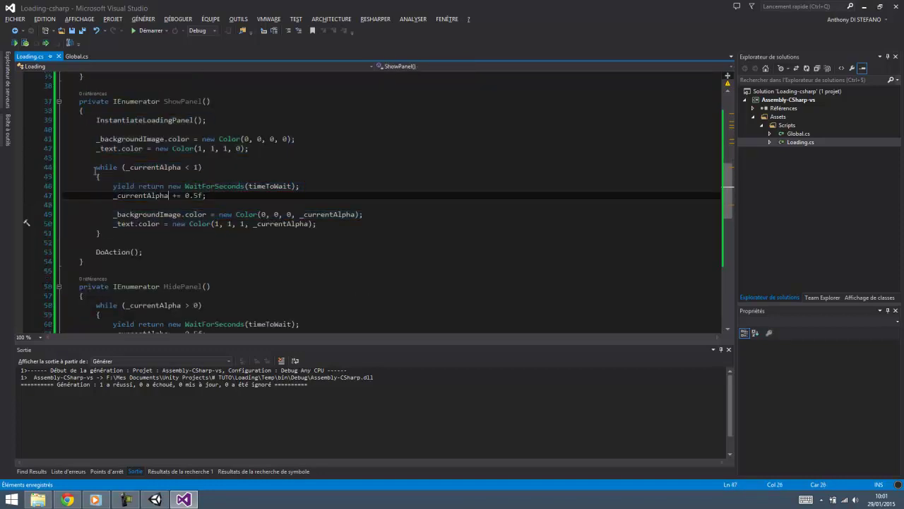
pyautogui.click(115, 253)
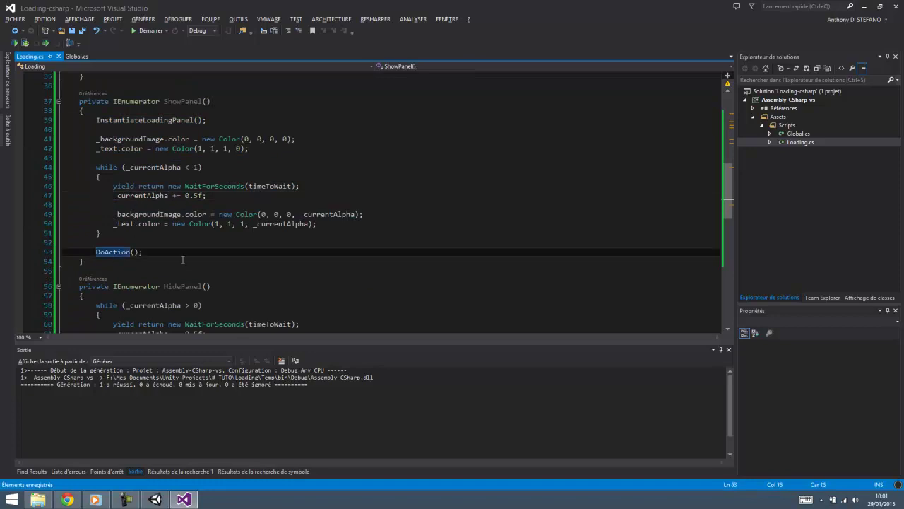
pyautogui.press('F12')
pyautogui.doubleClick(129, 227)
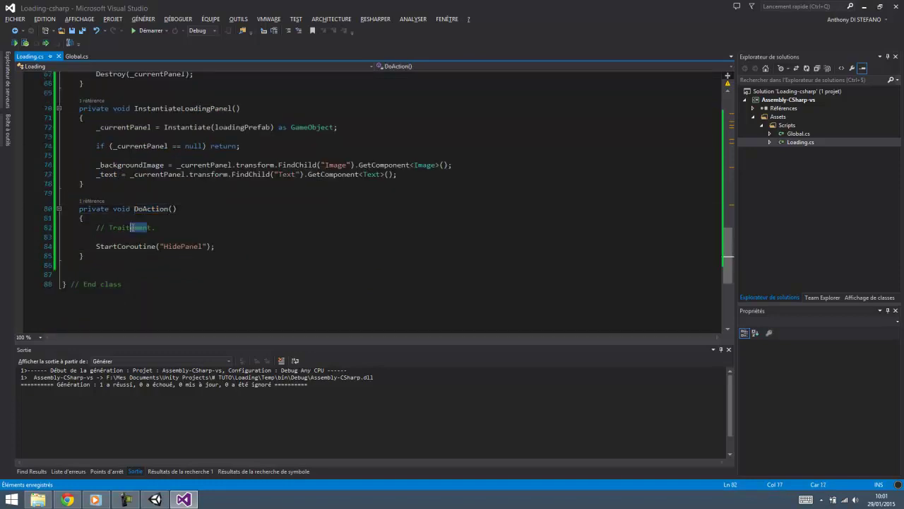
pyautogui.moveTo(129, 228); pyautogui.dragTo(103, 229)
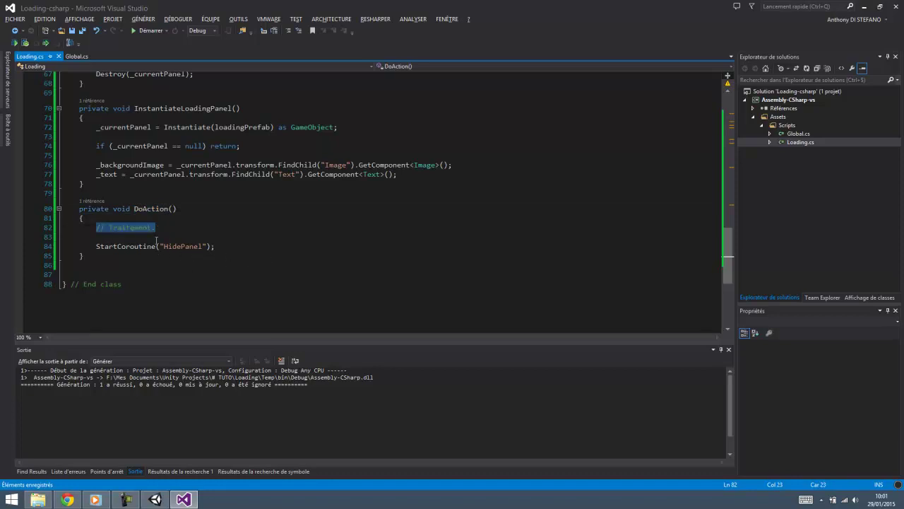
pyautogui.moveTo(122, 246); pyautogui.dragTo(189, 255)
pyautogui.click(187, 249)
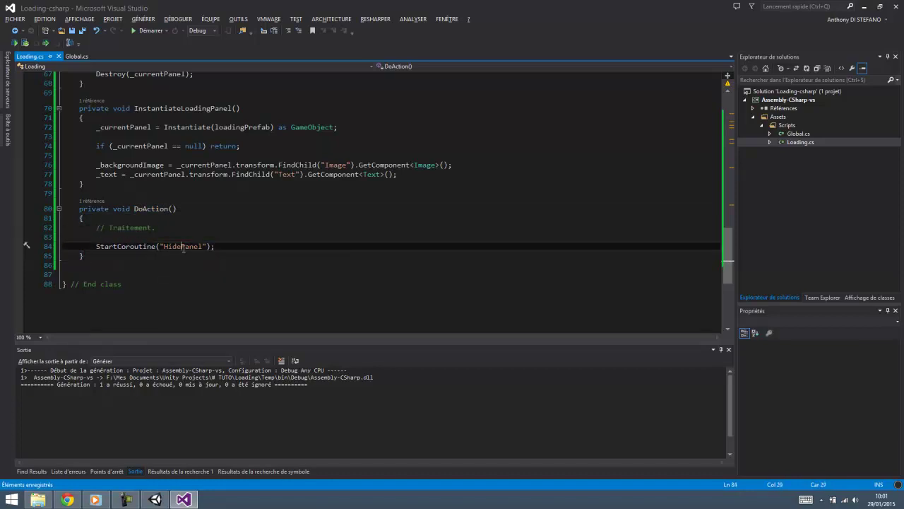
pyautogui.scroll(2, 190, 290)
pyautogui.scroll(3, 190, 290)
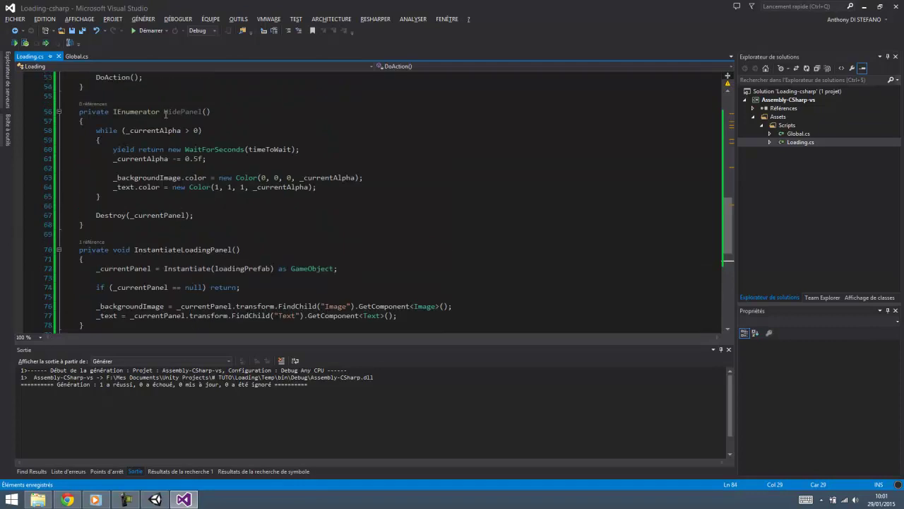
pyautogui.moveTo(166, 113); pyautogui.dragTo(193, 216)
pyautogui.scroll(2, 189, 226)
pyautogui.click(187, 234)
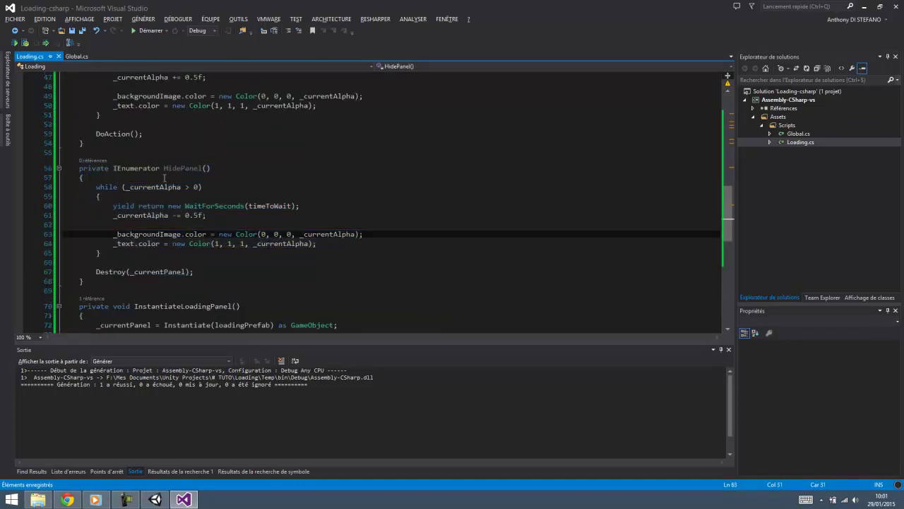
pyautogui.scroll(3, 176, 261)
pyautogui.scroll(5, 176, 258)
pyautogui.scroll(2, 175, 253)
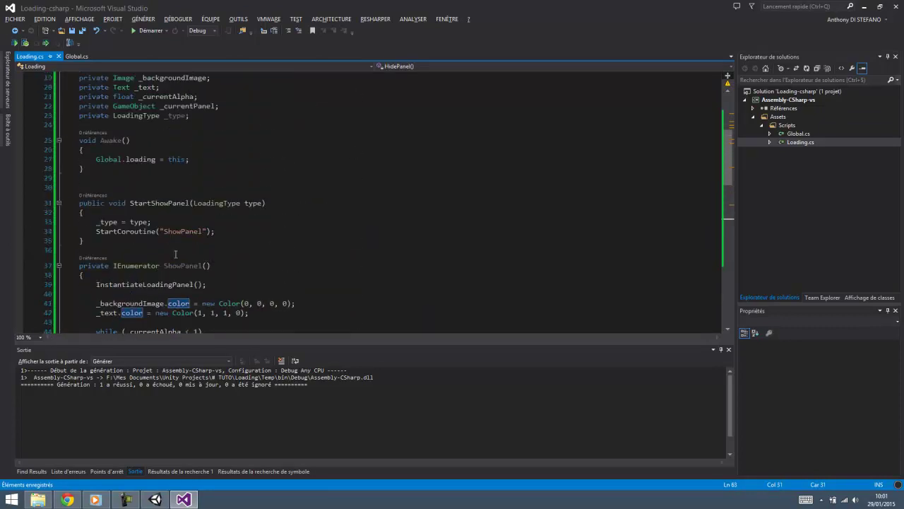
pyautogui.scroll(-2, 178, 286)
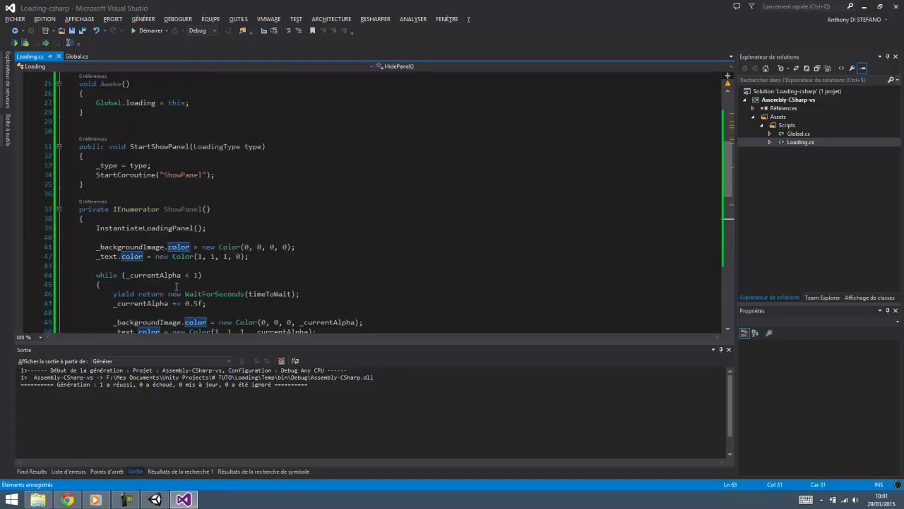
pyautogui.scroll(-7, 178, 290)
pyautogui.scroll(-3, 178, 291)
pyautogui.scroll(-4, 173, 262)
pyautogui.click(168, 229)
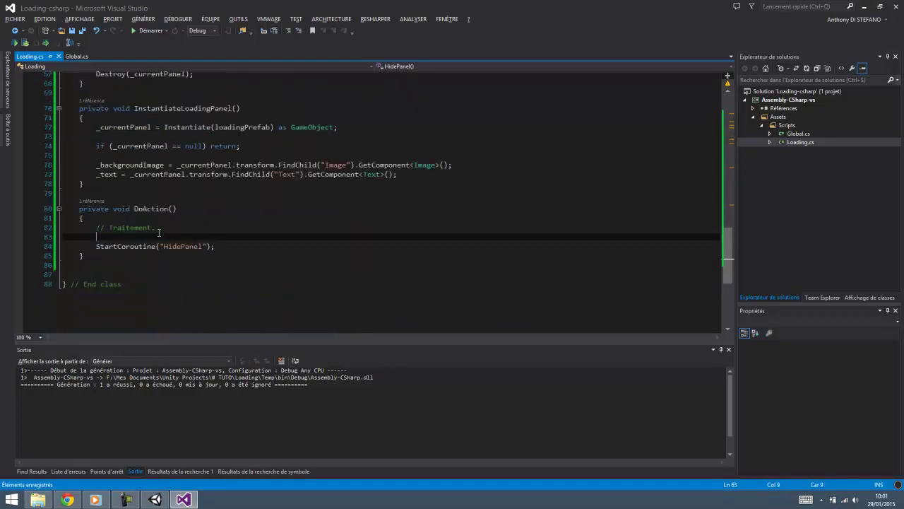
# - Replace the // Traitement. comment with a switch on _type holding a LoadingType.LoadMenu case ending in break;
pyautogui.hotkey('shift', 'Home')
pyautogui.write('sw')
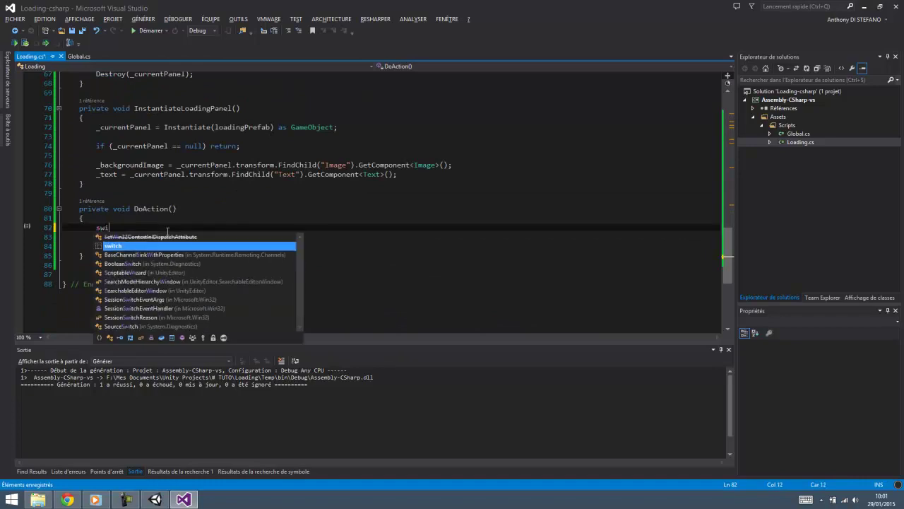
pyautogui.press('Tab')
pyautogui.write('_type')
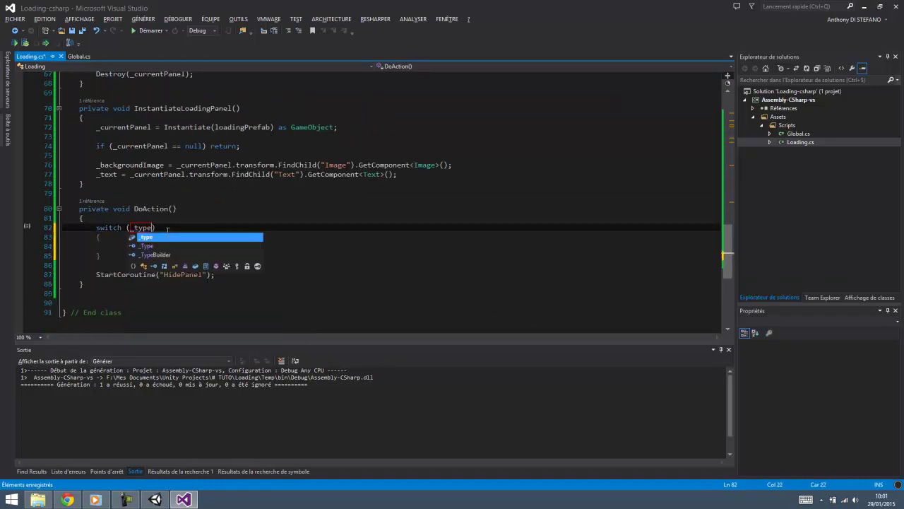
pyautogui.press('Return')
pyautogui.press('Return')
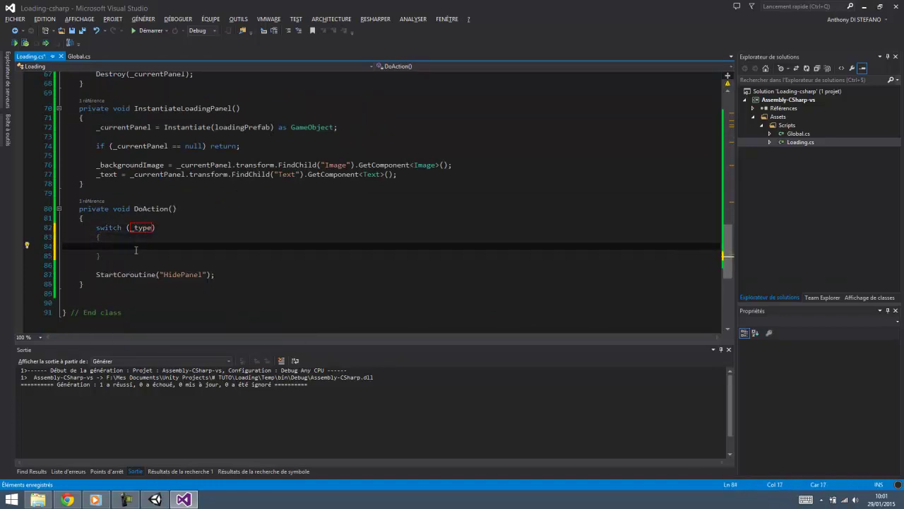
pyautogui.write('case')
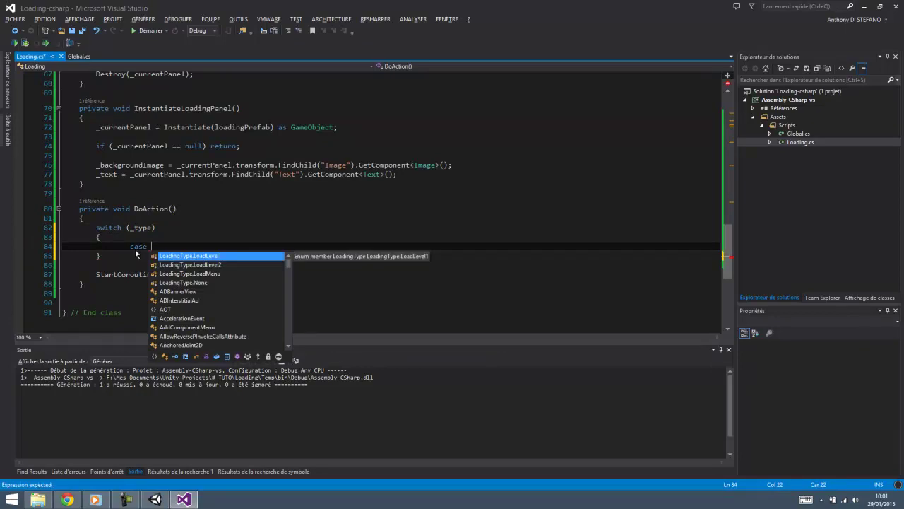
pyautogui.press('Down')
pyautogui.press('Down')
pyautogui.write('::')
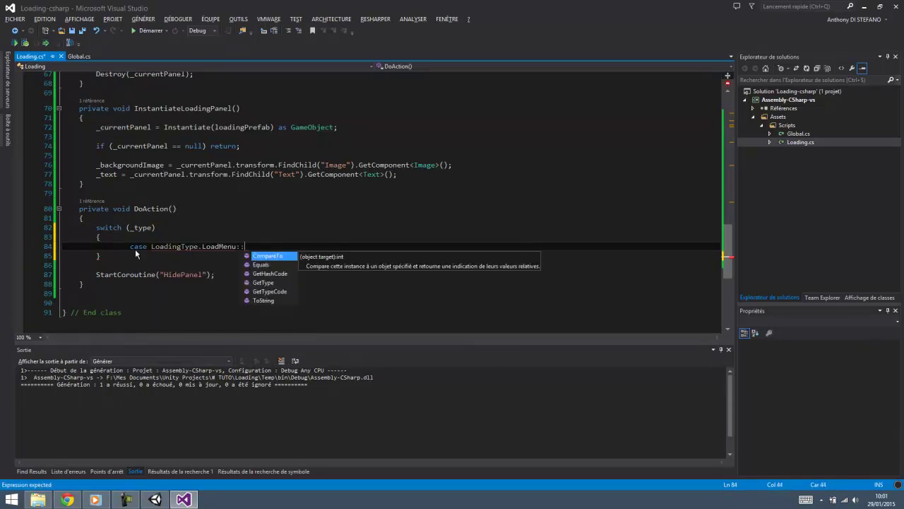
pyautogui.press('BackSpace')
pyautogui.press('Return')
pyautogui.write('break;')
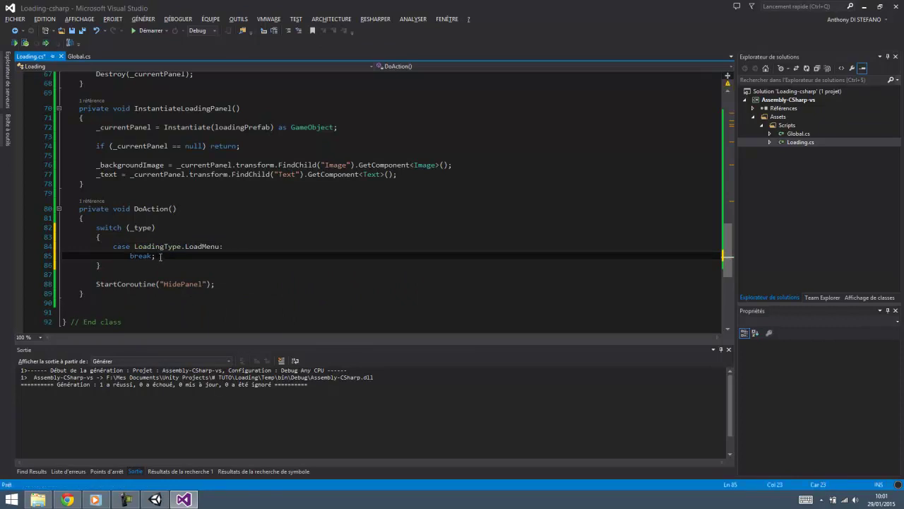
# - Duplicate the case block into LoadingType.LoadLevel1 and LoadingType.LoadLevel2 cases, removing the surplus copy
pyautogui.moveTo(158, 256); pyautogui.dragTo(162, 239)
pyautogui.hotkey('ctrl', 'c')
pyautogui.press('Right')
pyautogui.hotkey('ctrl', 'v')
pyautogui.hotkey('ctrl', 'v')
pyautogui.hotkey('ctrl', 'v')
pyautogui.doubleClick(202, 265)
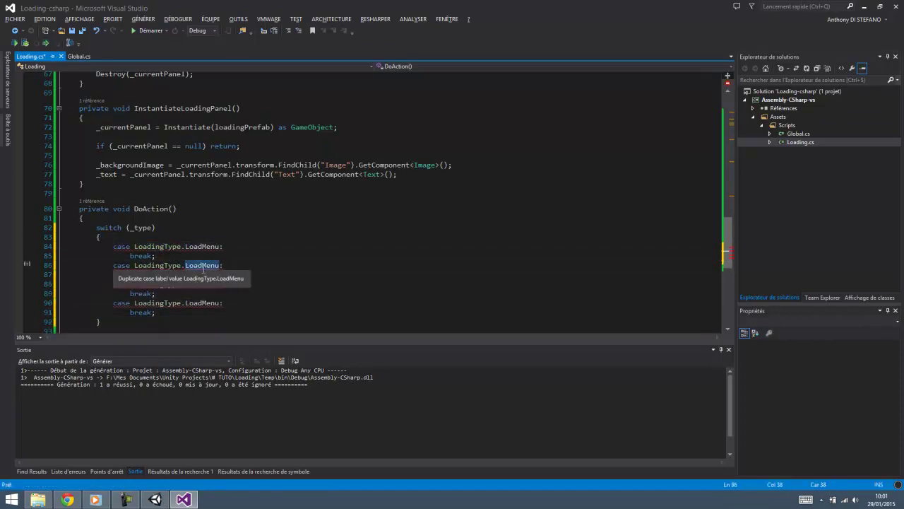
pyautogui.write('Load:')
pyautogui.doubleClick(203, 265)
pyautogui.hotkey('ctrl', 'c')
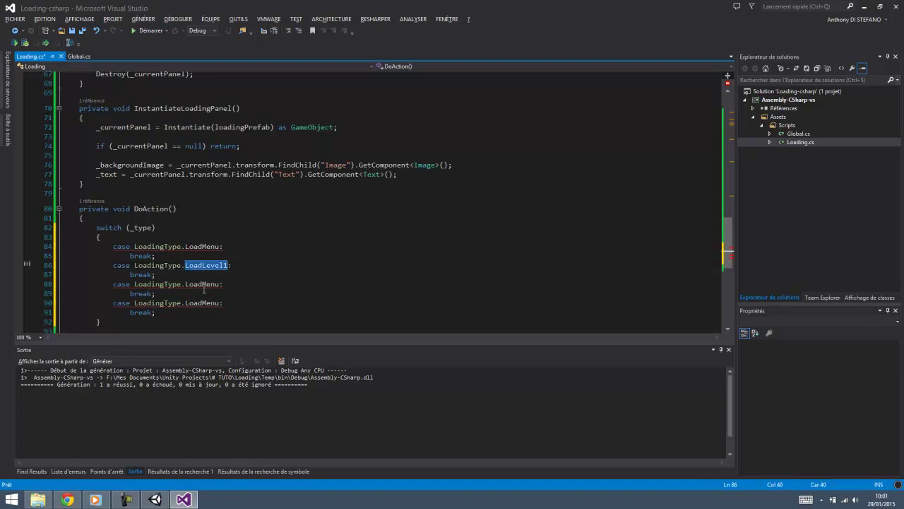
pyautogui.doubleClick(203, 284)
pyautogui.hotkey('ctrl', 'v')
pyautogui.moveTo(157, 312); pyautogui.dragTo(243, 289)
pyautogui.press('Delete')
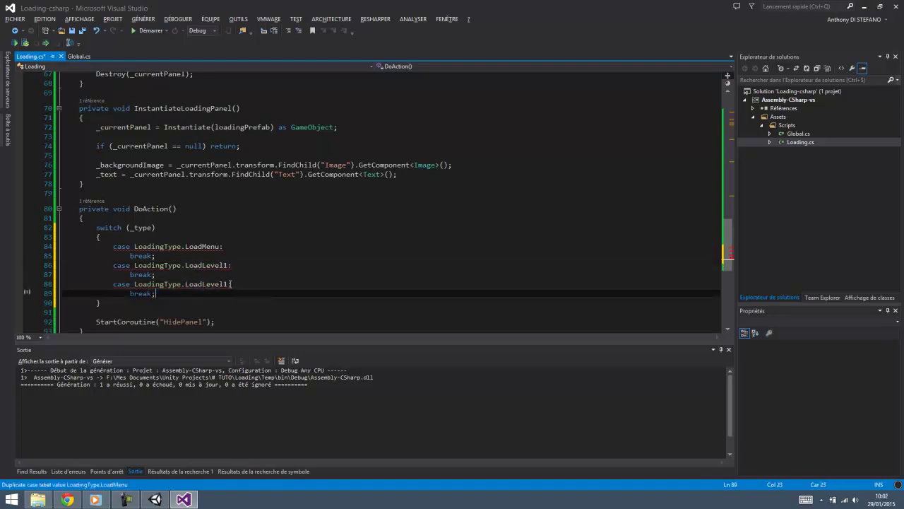
pyautogui.click(243, 284)
pyautogui.press('BackSpace')
pyautogui.press('BackSpace')
pyautogui.write('2:')
# - Start an Application call on a new line in the LoadMenu case
pyautogui.click(245, 245)
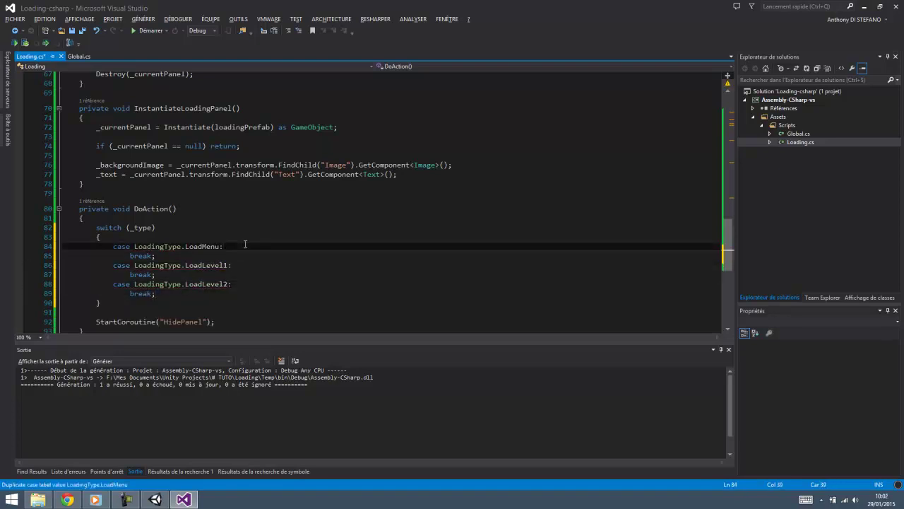
pyautogui.press('Return')
pyautogui.write('Appl')
pyautogui.press('Tab')
pyautogui.write('.')
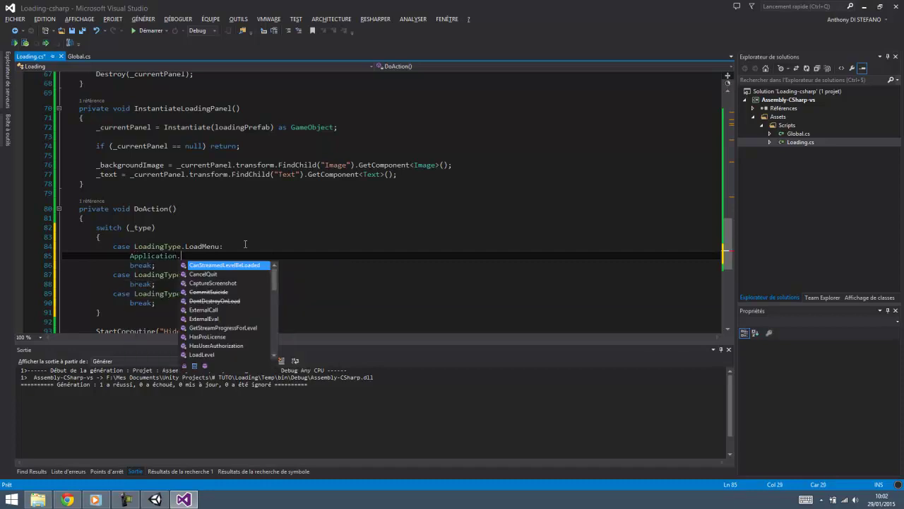
pyautogui.write('LoadLevel("");')
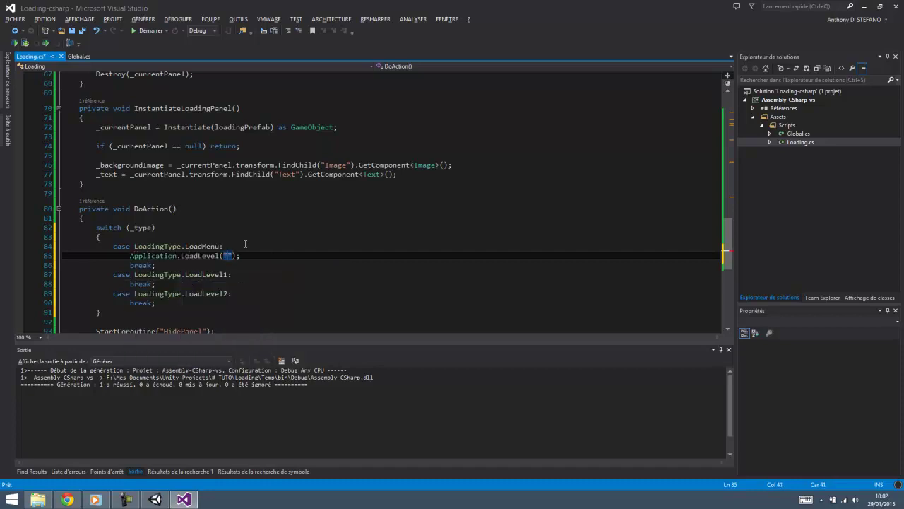
pyautogui.hotkey('alt', 'Tab')
pyautogui.hotkey('alt', 'Tab')
pyautogui.write('Demo')
pyautogui.press('End')
pyautogui.hotkey('shift', 'Home')
pyautogui.hotkey('ctrl', 'c')
pyautogui.click(255, 274)
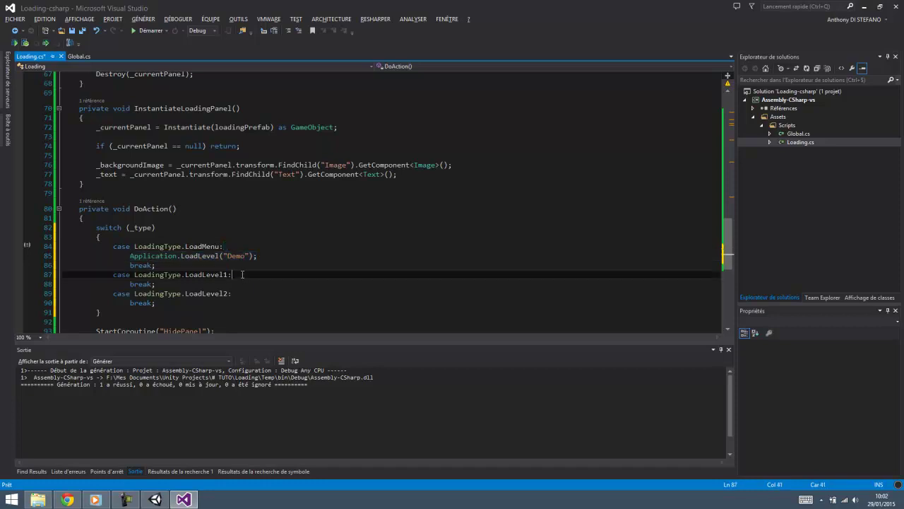
pyautogui.press('Return')
pyautogui.hotkey('ctrl', 'v')
pyautogui.click(243, 302)
pyautogui.press('Return')
pyautogui.hotkey('ctrl', 'v')
pyautogui.doubleClick(239, 283)
pyautogui.write('Le')
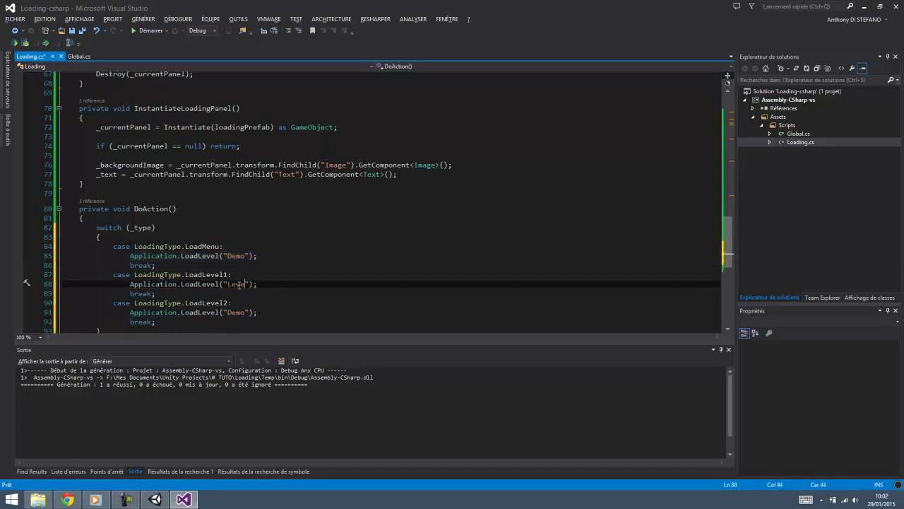
pyautogui.write('vel1')
pyautogui.doubleClick(239, 284)
pyautogui.hotkey('ctrl', 'c')
pyautogui.doubleClick(240, 312)
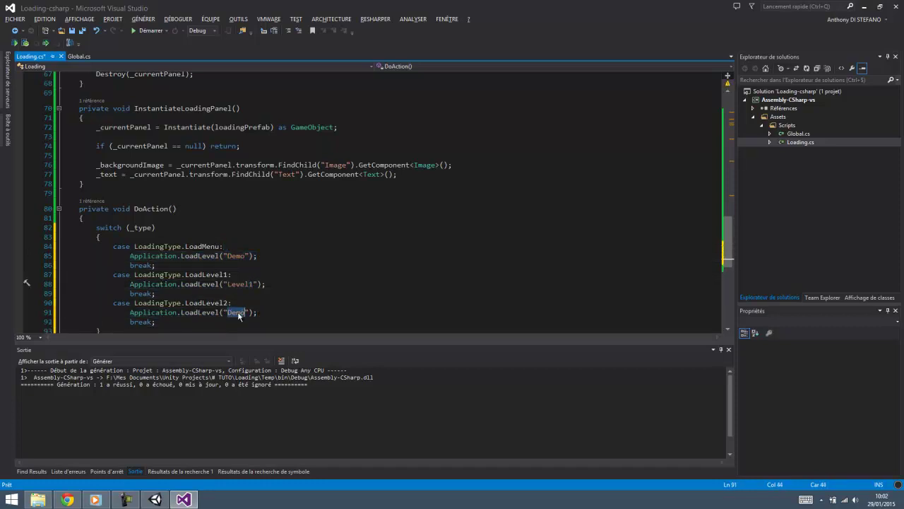
pyautogui.hotkey('ctrl', 'v')
pyautogui.press('BackSpace')
pyautogui.write('2')
pyautogui.hotkey('ctrl', 's')
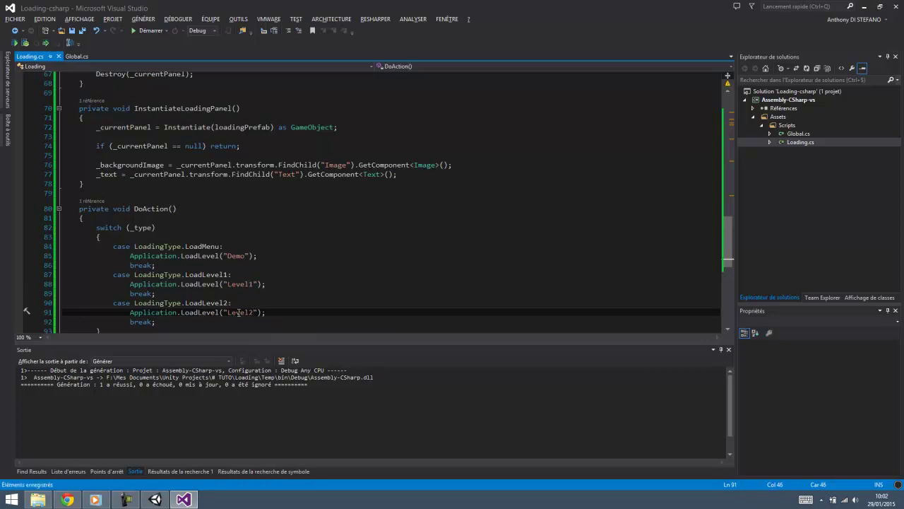
pyautogui.scroll(-1, 205, 284)
pyautogui.doubleClick(185, 284)
pyautogui.scroll(-2, 186, 288)
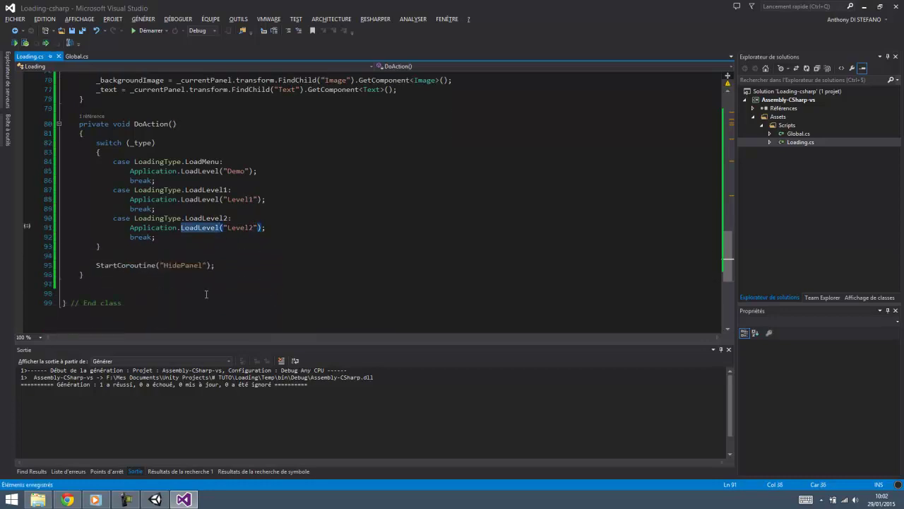
pyautogui.doubleClick(183, 265)
pyautogui.scroll(3, 277, 303)
pyautogui.scroll(4, 277, 304)
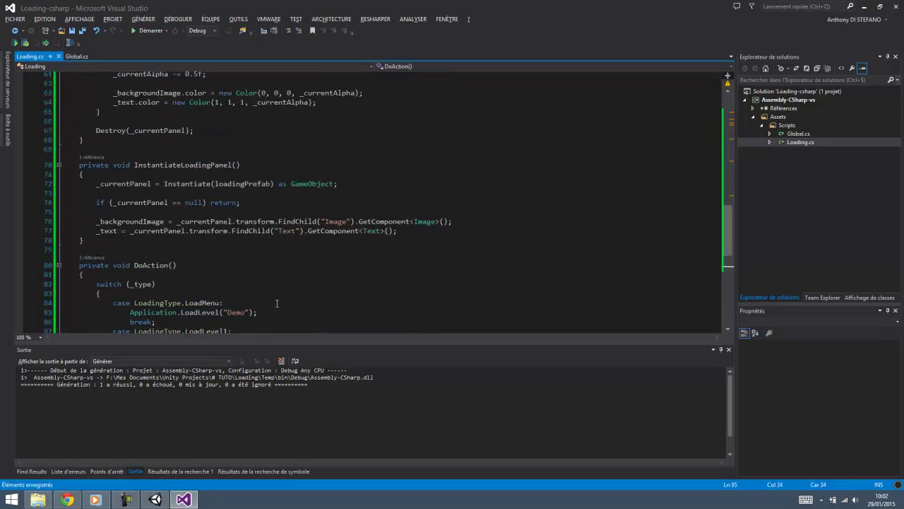
pyautogui.scroll(6, 277, 304)
pyautogui.scroll(6, 277, 304)
pyautogui.scroll(2, 276, 303)
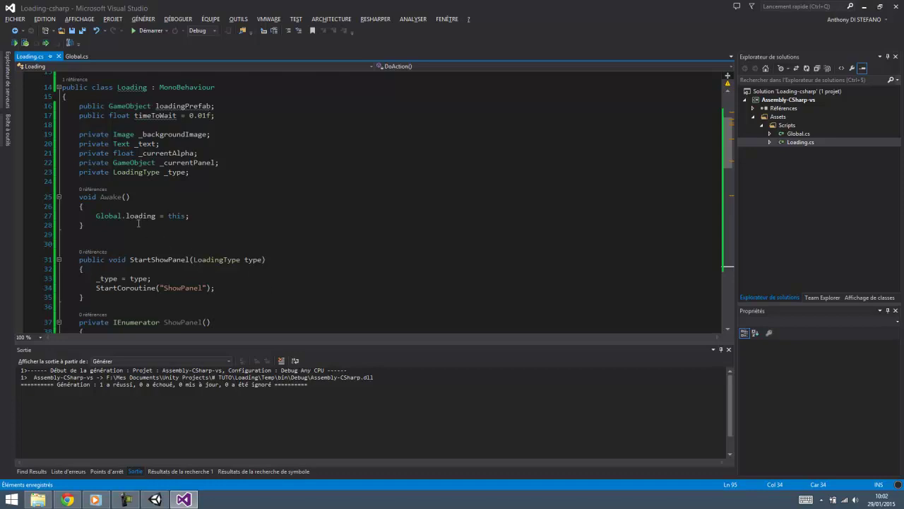
# - Add DontDestroyOnLoad(gameObject); at the start of Awake and save Loading.cs
pyautogui.click(124, 206)
pyautogui.press('Return')
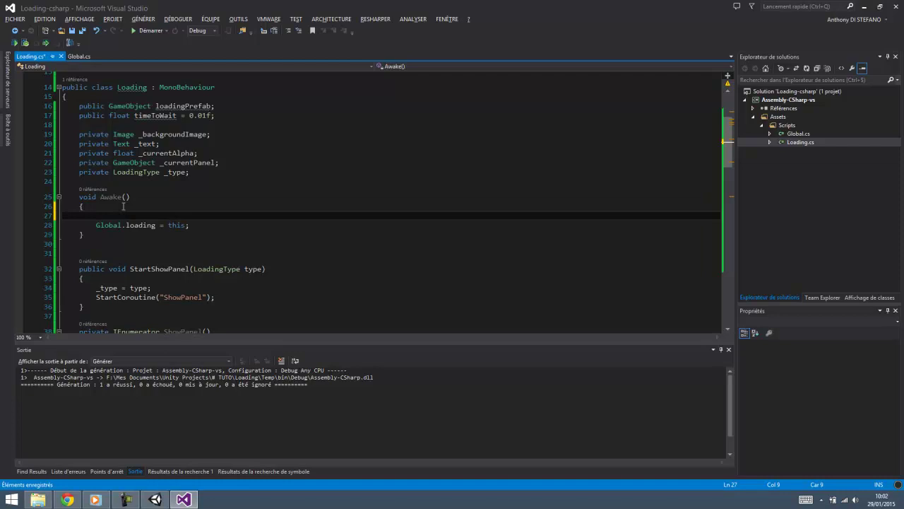
pyautogui.write('DontDestroyOnLoad(')
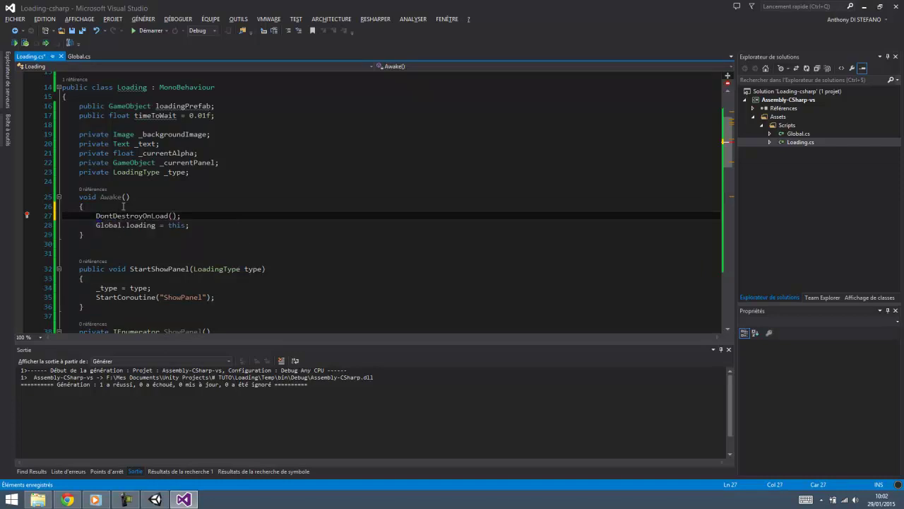
pyautogui.write('gameObject')
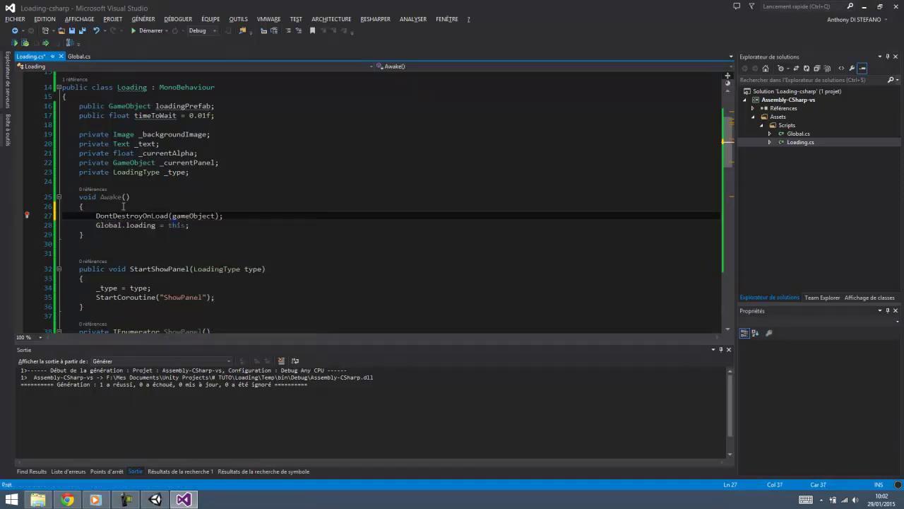
pyautogui.hotkey('ctrl', 's')
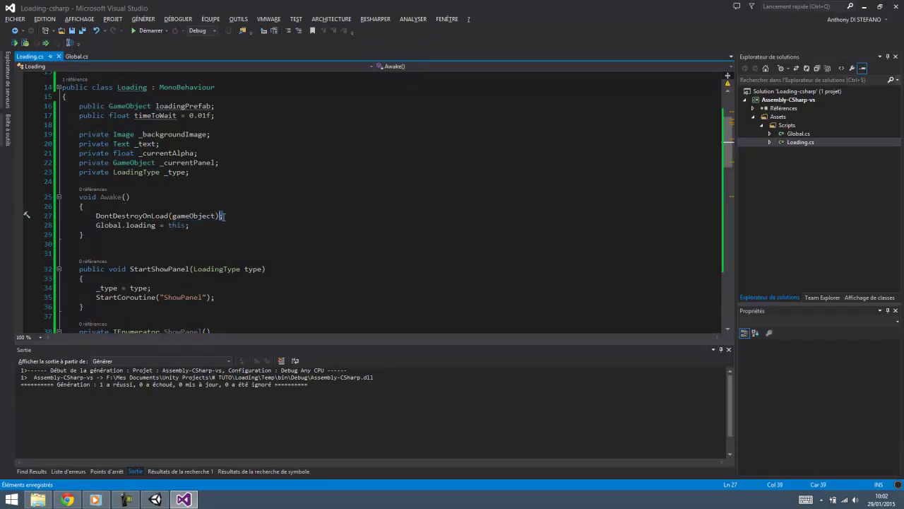
# - Highlight the new DontDestroyOnLoad statement and its gameObject argument, then return to Unity
pyautogui.moveTo(223, 215); pyautogui.dragTo(96, 216)
pyautogui.scroll(-1, 172, 253)
pyautogui.scroll(-1, 173, 253)
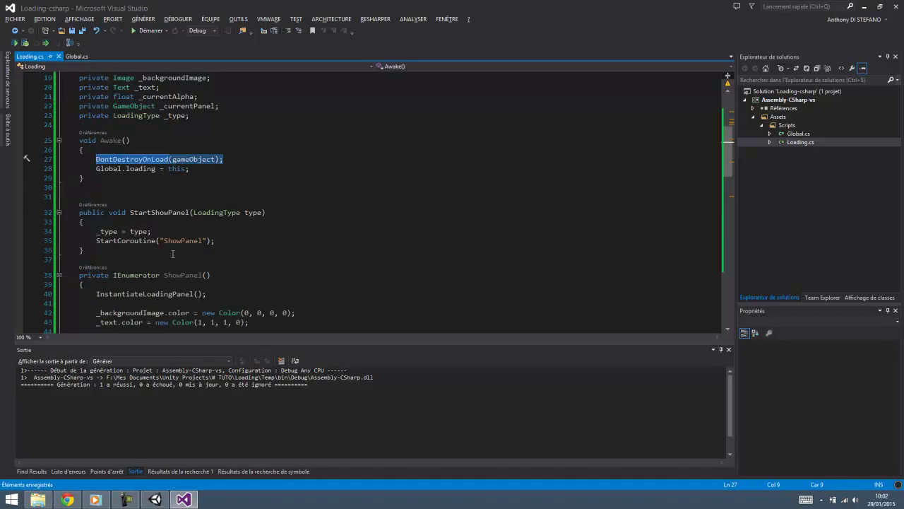
pyautogui.scroll(2, 172, 252)
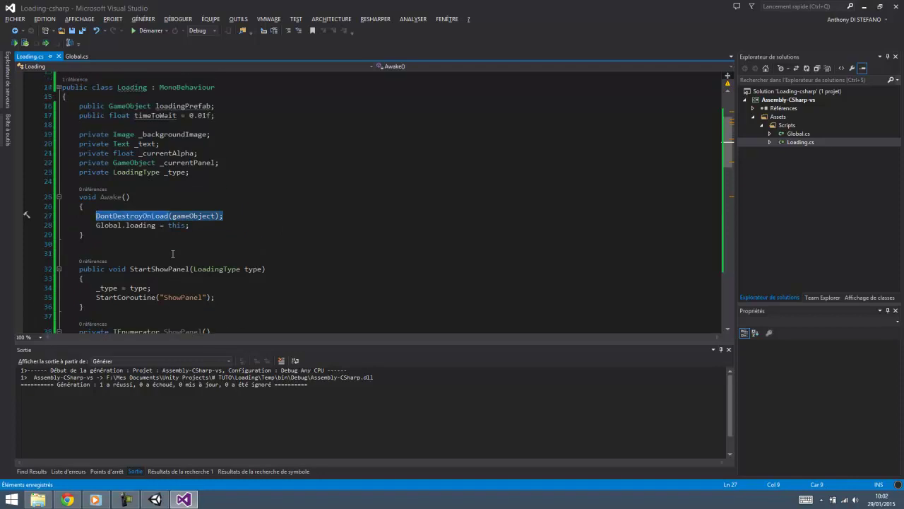
pyautogui.press('End')
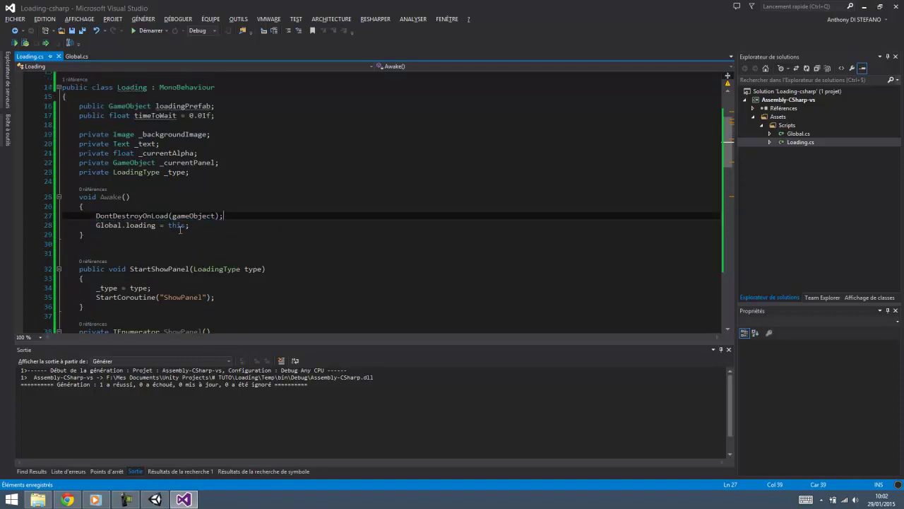
pyautogui.press('Left')
pyautogui.press('Left')
pyautogui.hotkey('ctrl', 'w')
pyautogui.click(154, 500)
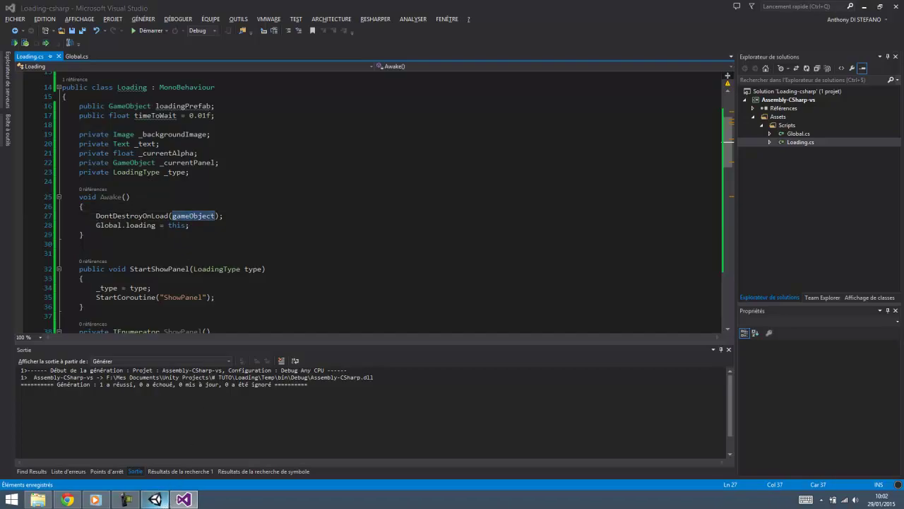
# - Inspect the Global object's components, then highlight the DontDestroyOnLoad statement in Loading.cs
pyautogui.click(601, 58)
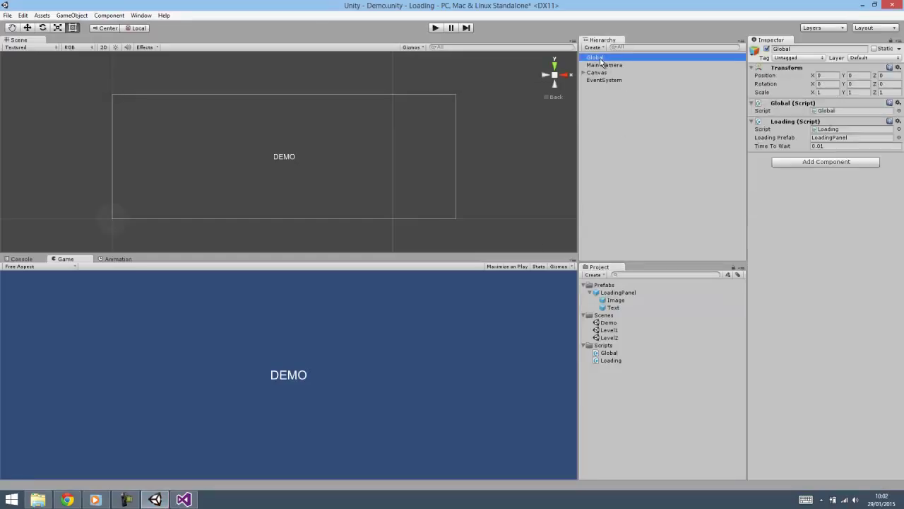
pyautogui.click(184, 499)
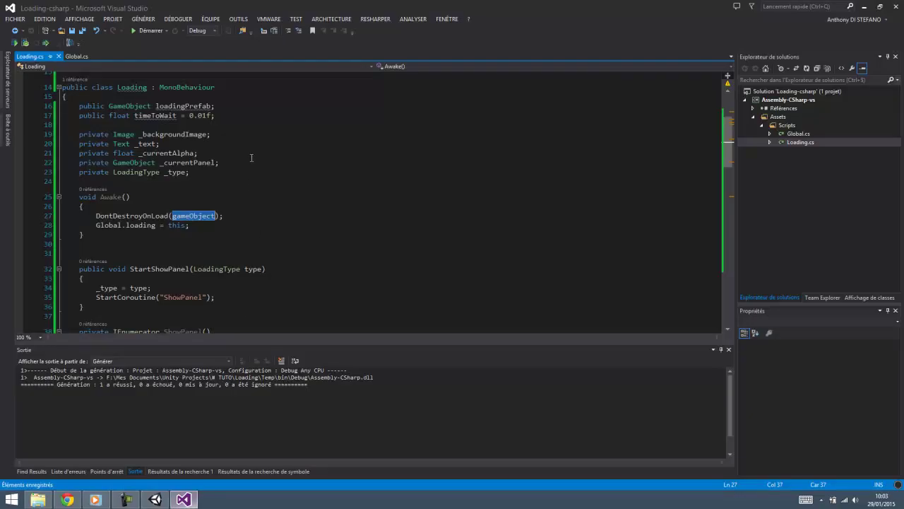
pyautogui.moveTo(223, 215); pyautogui.dragTo(96, 216)
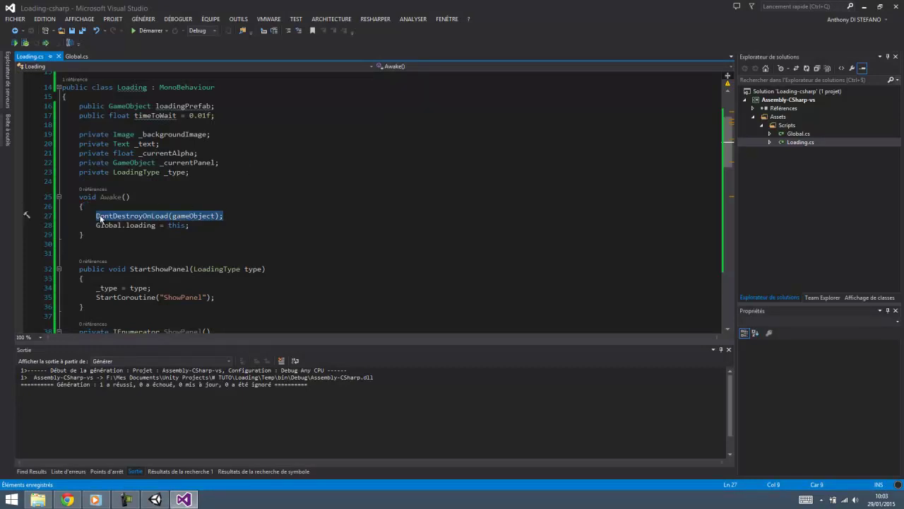
pyautogui.scroll(-6, 132, 223)
pyautogui.scroll(2, 149, 247)
pyautogui.scroll(3, 155, 262)
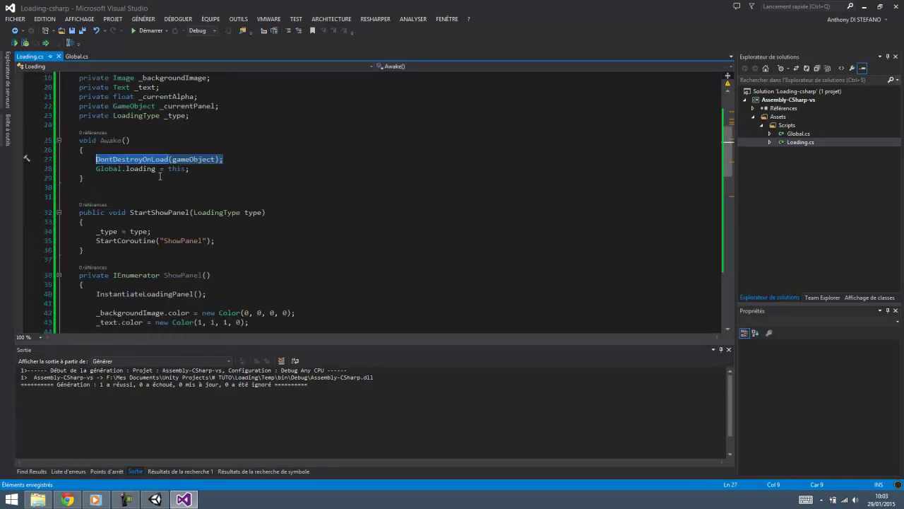
pyautogui.scroll(-1, 169, 272)
# - Add DontDestroyOnLoad(_currentPanel); at the end of the InstantiateLoadingPanel method
pyautogui.click(168, 265)
pyautogui.press('F12')
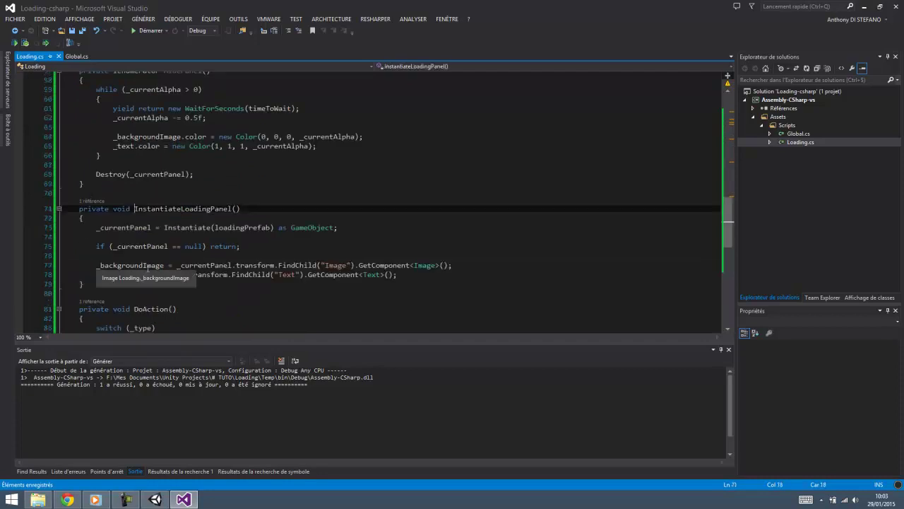
pyautogui.click(212, 219)
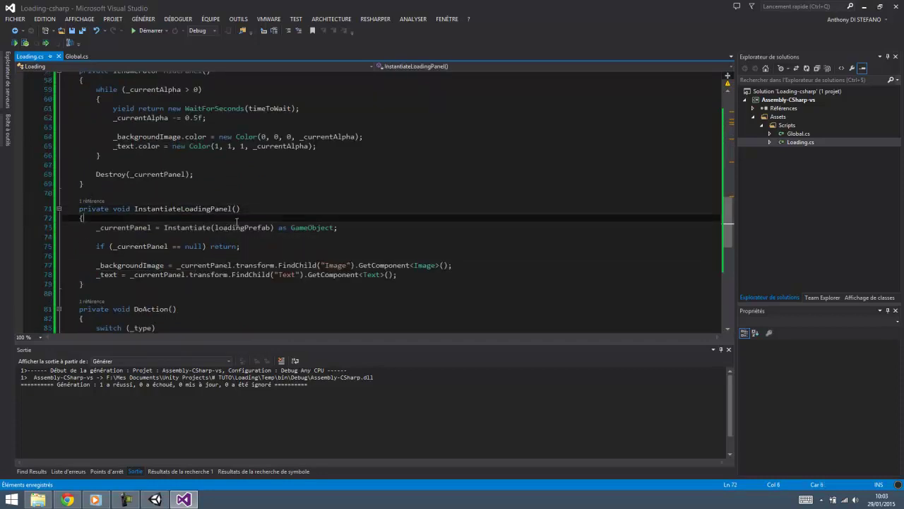
pyautogui.click(431, 274)
pyautogui.press('Return')
pyautogui.press('Return')
pyautogui.write('DontDestroyOnLoad(gameObject);')
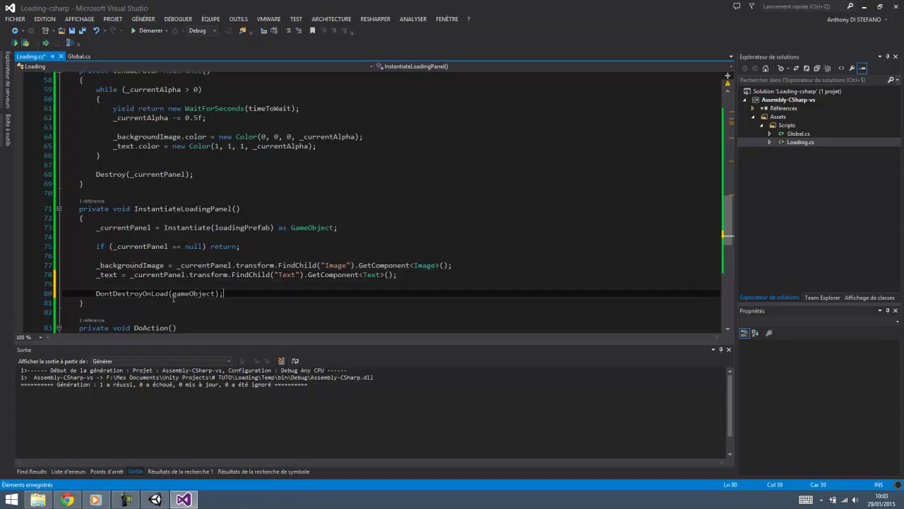
pyautogui.doubleClick(141, 246)
pyautogui.hotkey('ctrl', 'c')
pyautogui.doubleClick(205, 294)
pyautogui.hotkey('ctrl', 'v')
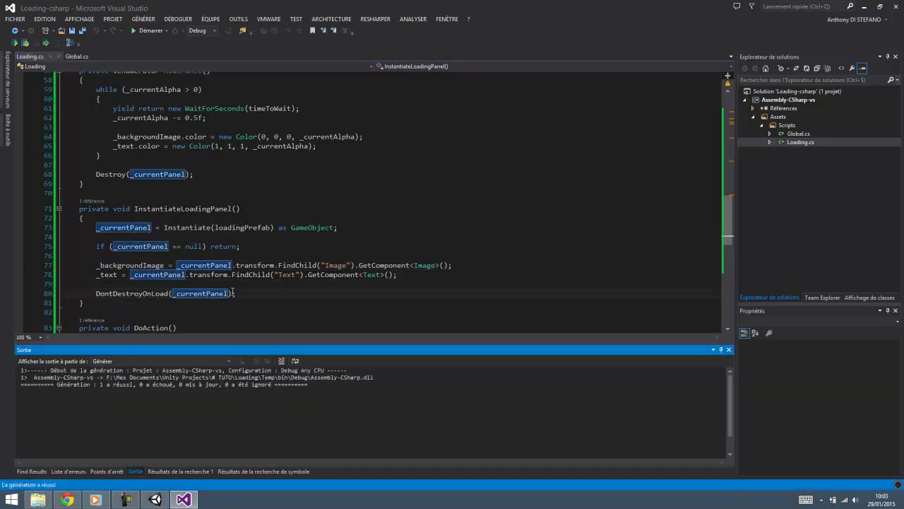
pyautogui.press('Right')
# - Glance at the loading field in Global.cs, then go back to the Unity editor
pyautogui.click(76, 56)
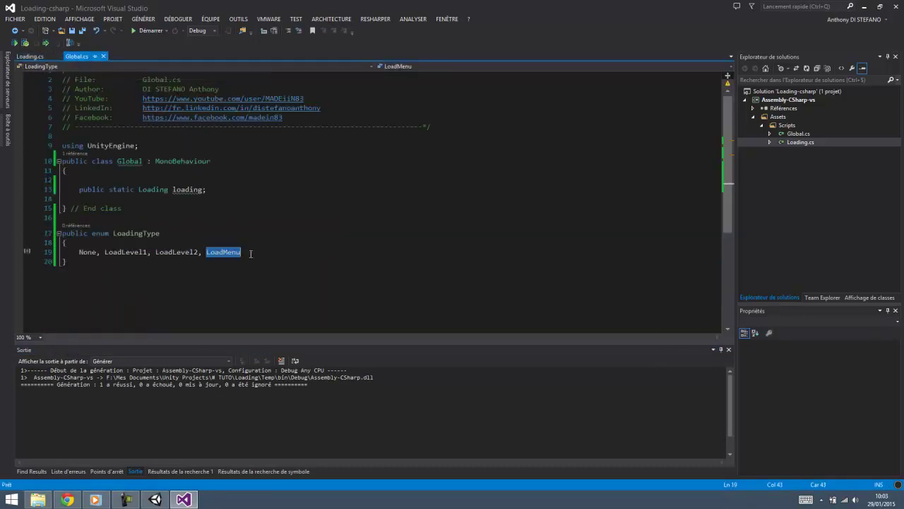
pyautogui.click(237, 196)
pyautogui.press('Up')
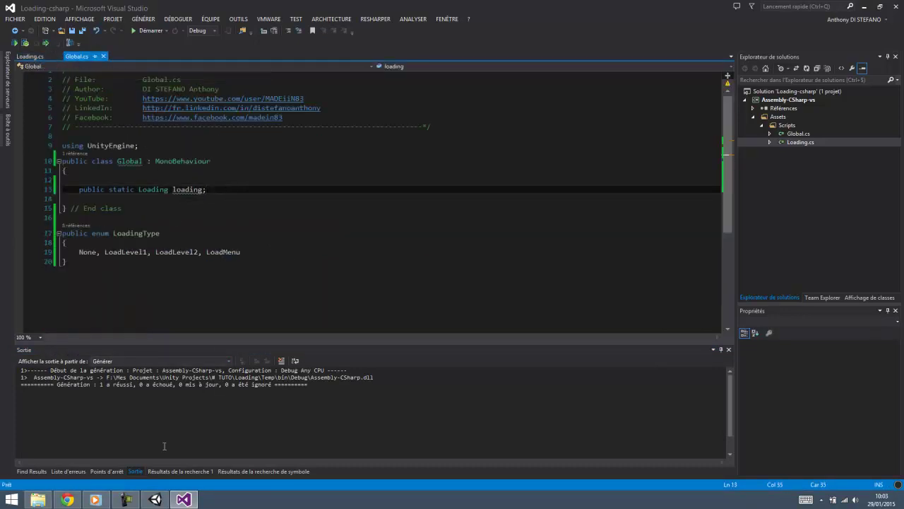
pyautogui.click(156, 500)
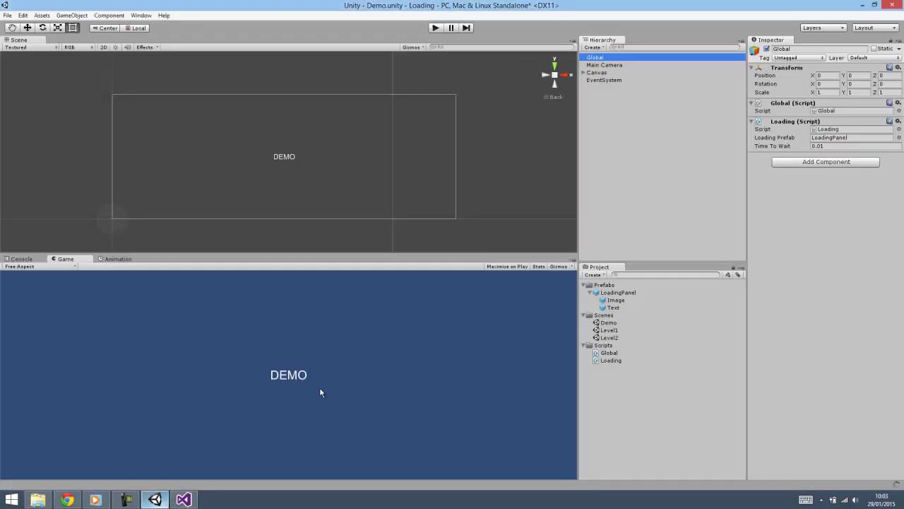
# - Create a Button through Canvas > UI > Button and add one empty On Click entry
pyautogui.rightClick(591, 72)
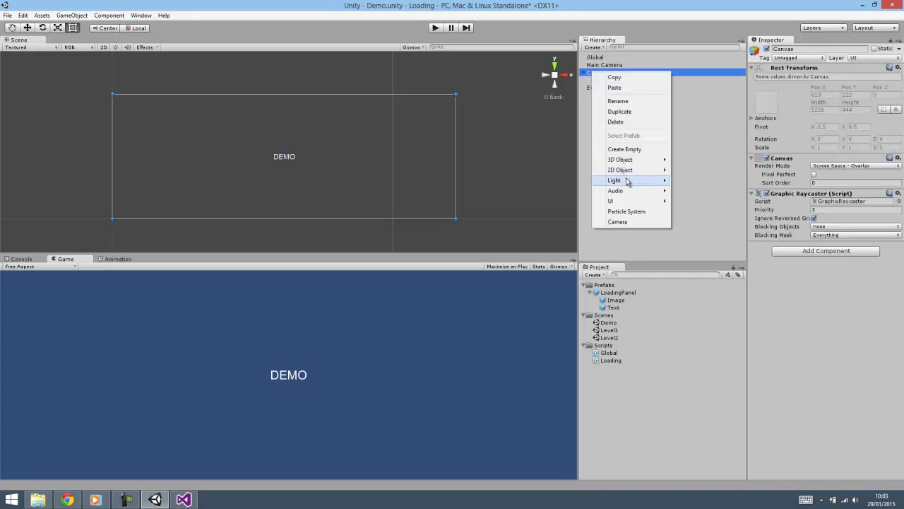
pyautogui.moveTo(619, 200)
pyautogui.click(703, 212)
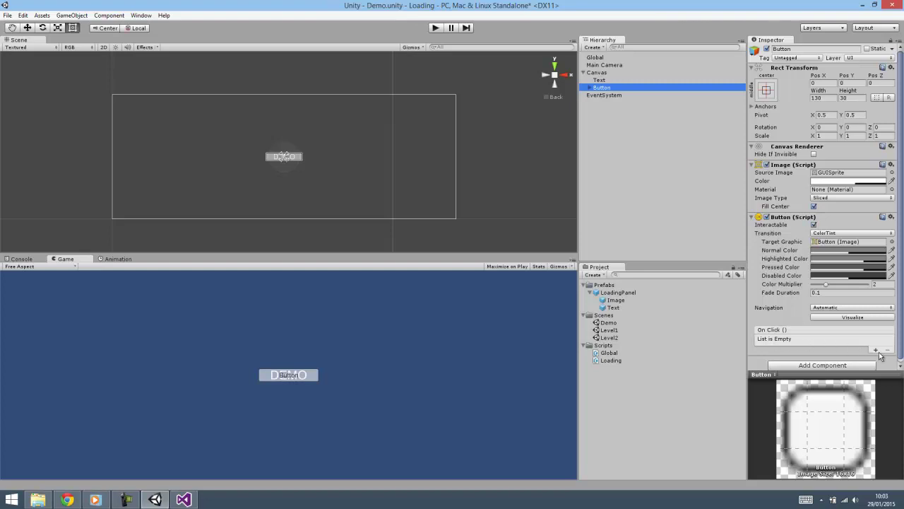
pyautogui.click(876, 350)
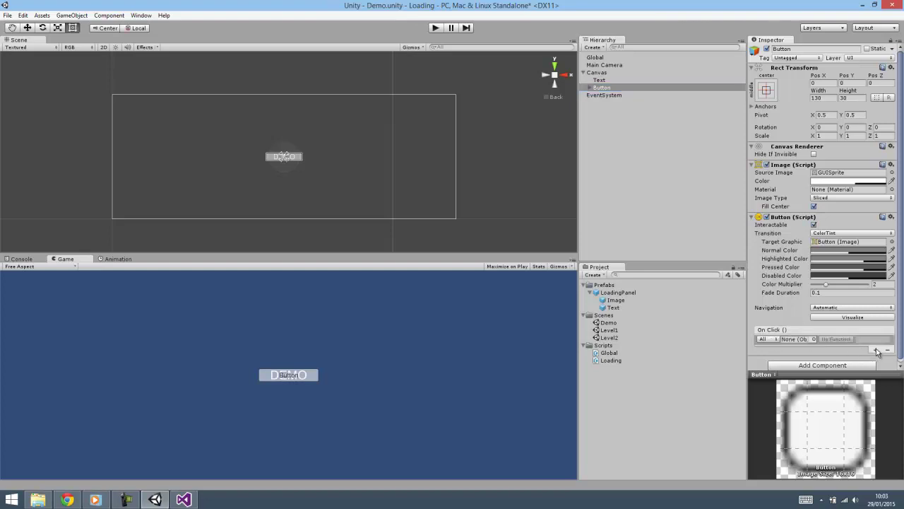
pyautogui.rightClick(613, 344)
# - Create a new C# script named ButtonEvent in the Scripts folder
pyautogui.moveTo(657, 199)
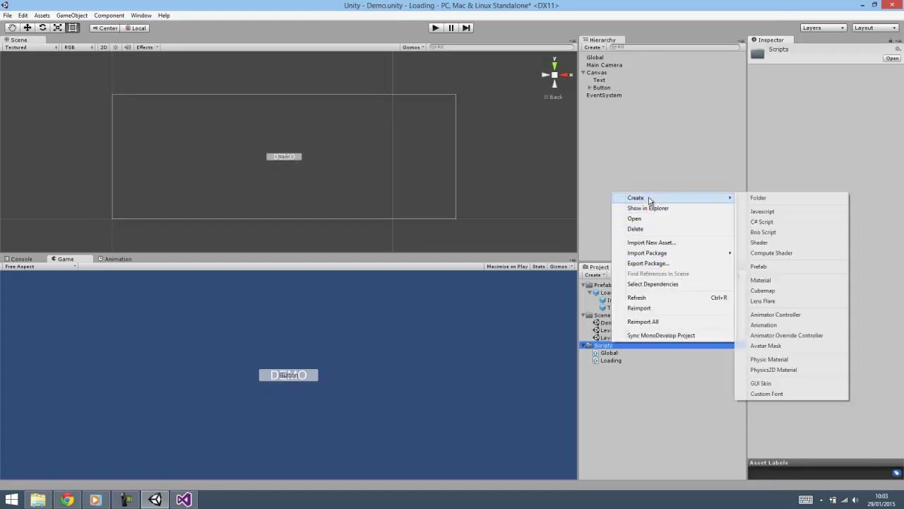
pyautogui.click(771, 223)
pyautogui.write('ButtonEvent')
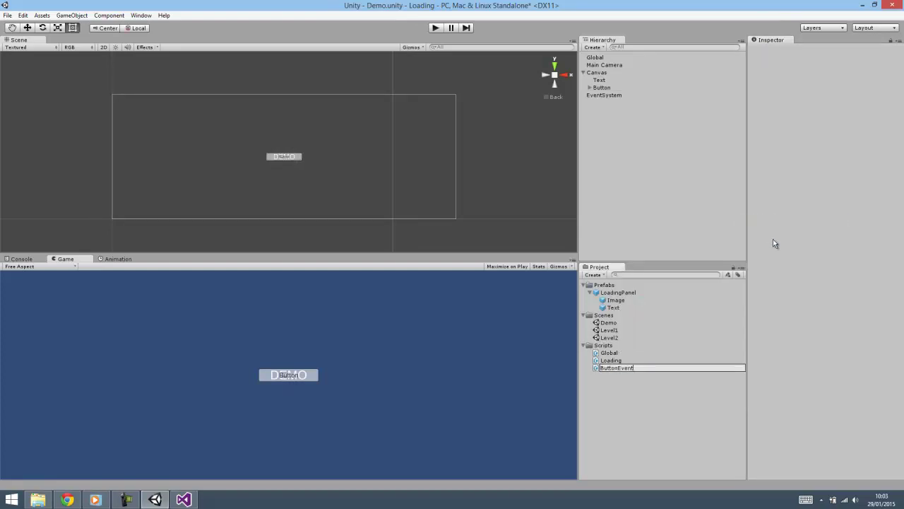
pyautogui.press('Return')
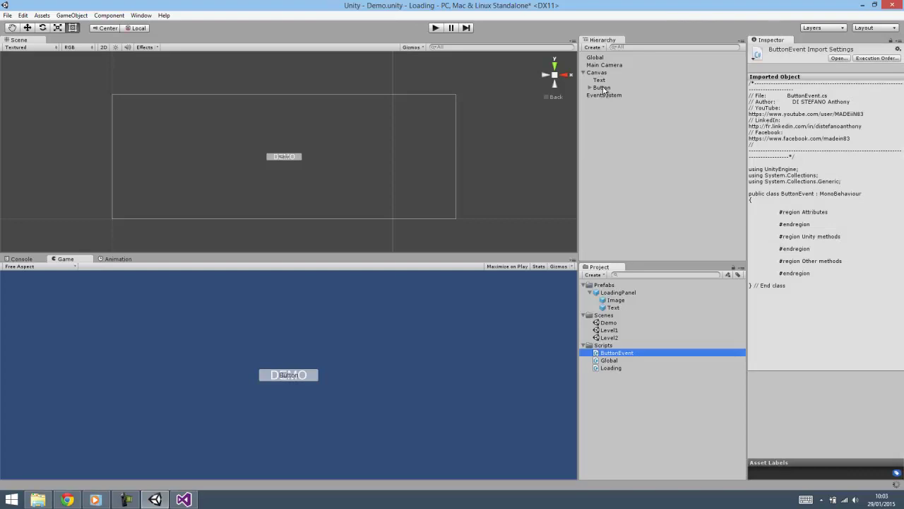
# - Attach the ButtonEvent script to the Button object
pyautogui.click(602, 88)
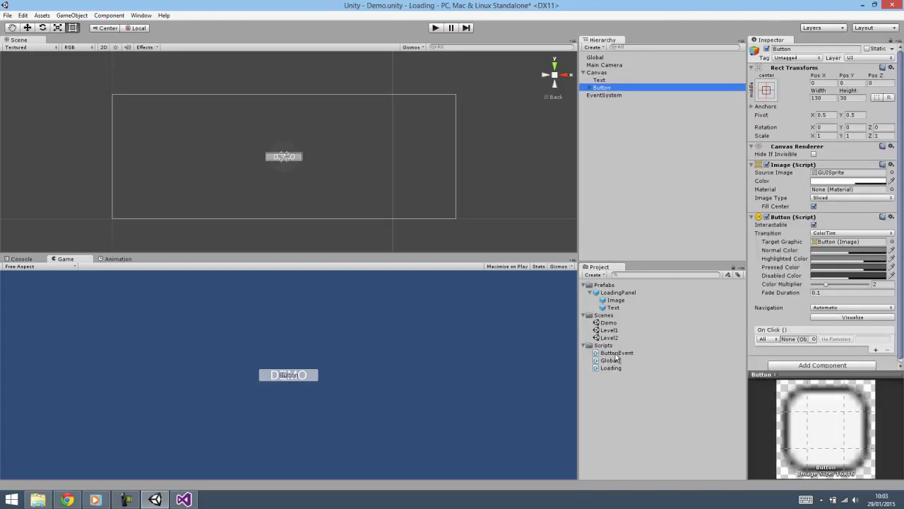
pyautogui.moveTo(617, 353); pyautogui.dragTo(605, 95)
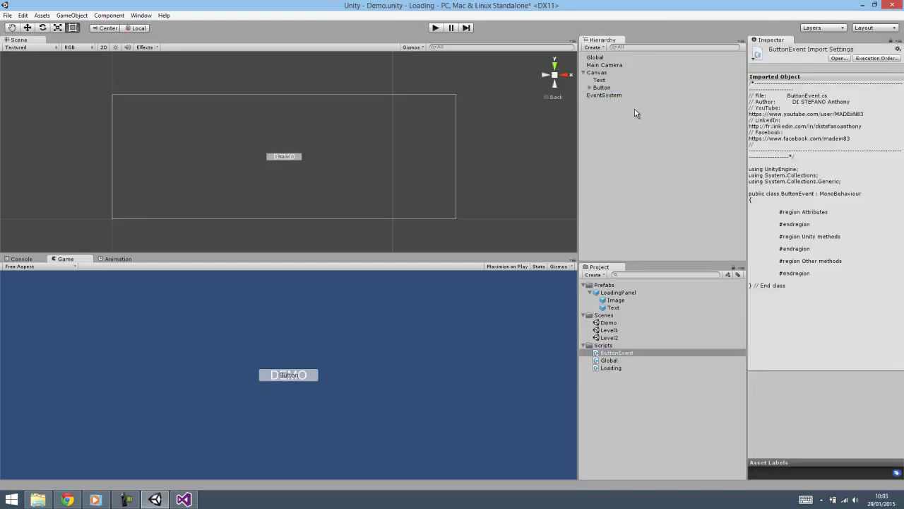
pyautogui.click(603, 90)
pyautogui.scroll(-2, 813, 248)
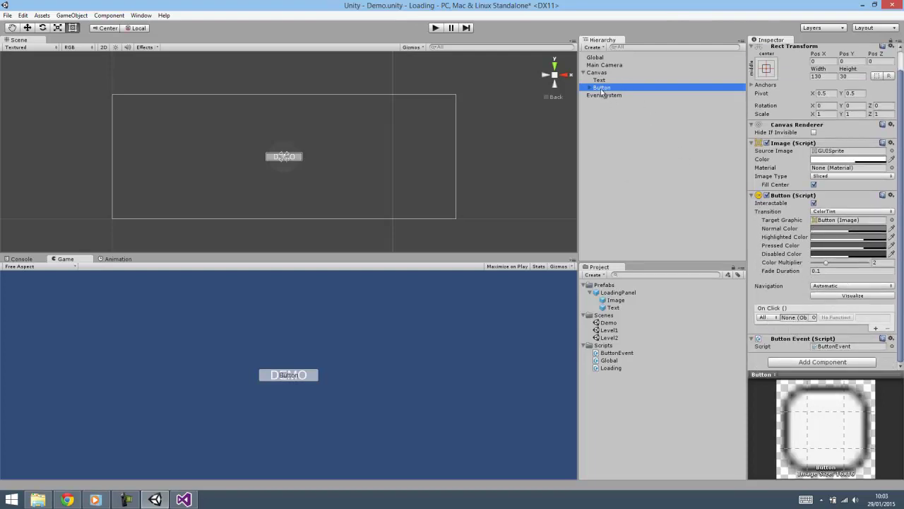
# - Set Button as its On Click target, then open ButtonEvent.cs in Visual Studio
pyautogui.moveTo(602, 92); pyautogui.dragTo(793, 318)
pyautogui.click(834, 317)
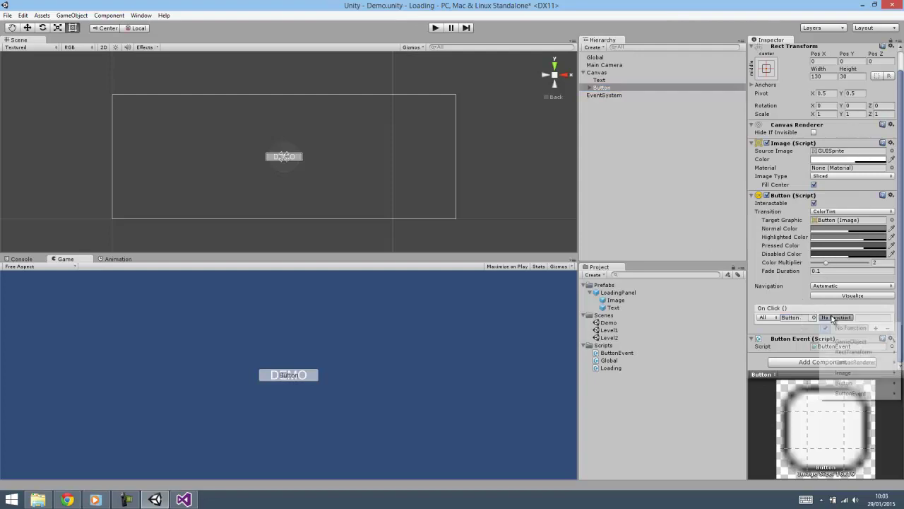
pyautogui.moveTo(848, 399)
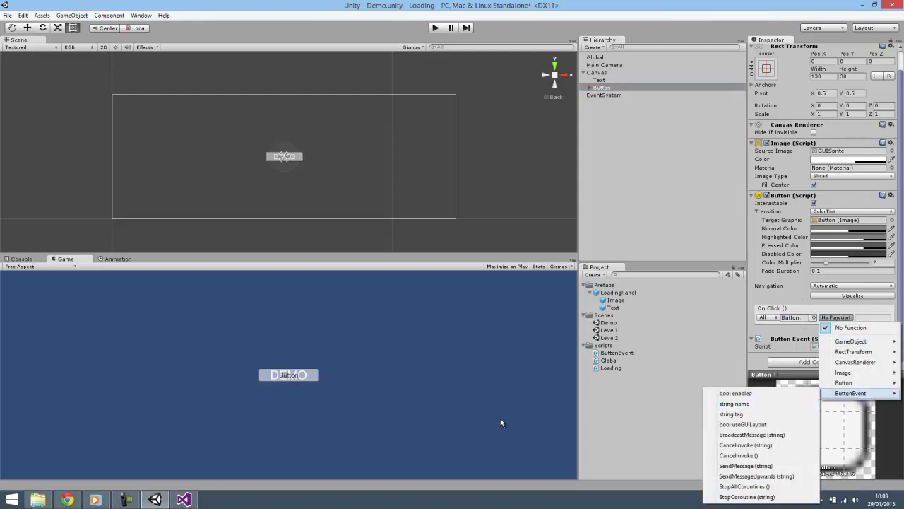
pyautogui.click(640, 418)
pyautogui.doubleClick(618, 353)
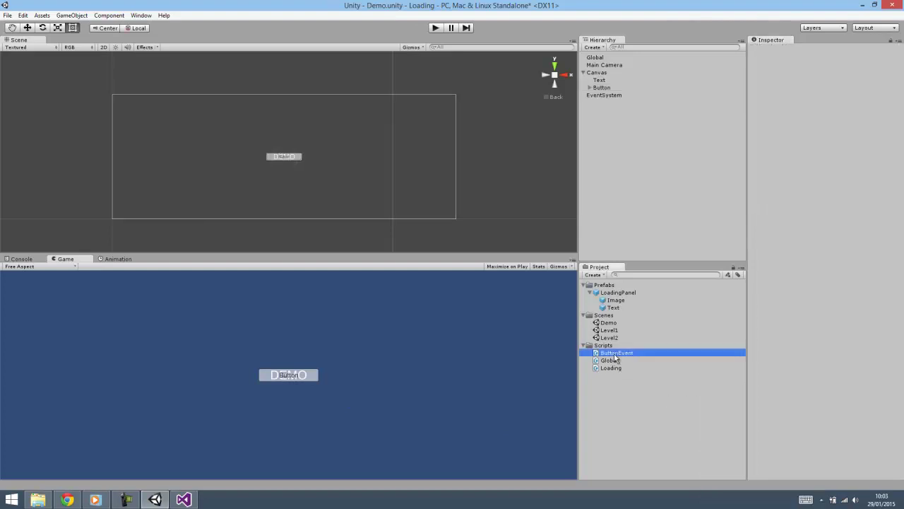
pyautogui.click(421, 273)
# - Replace the placeholder regions with an empty public void LoadMenu() method and save
pyautogui.moveTo(160, 252); pyautogui.dragTo(74, 218)
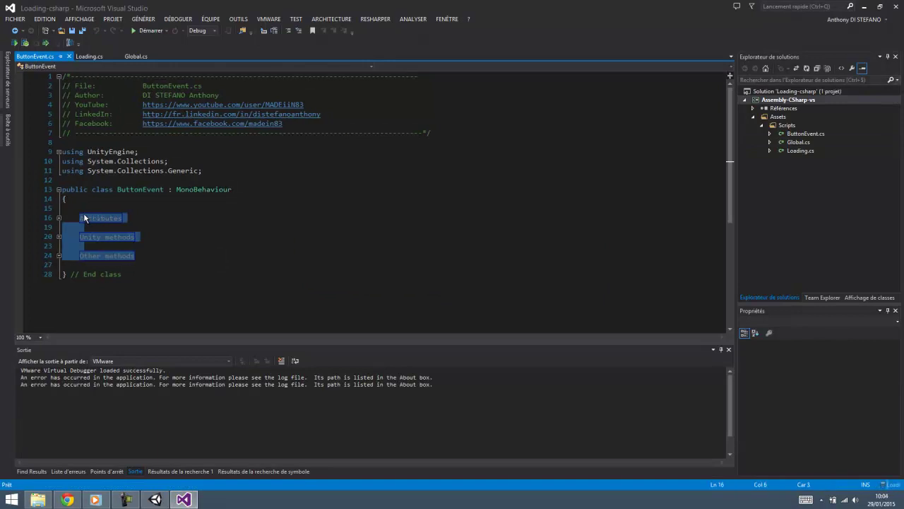
pyautogui.write('public void ')
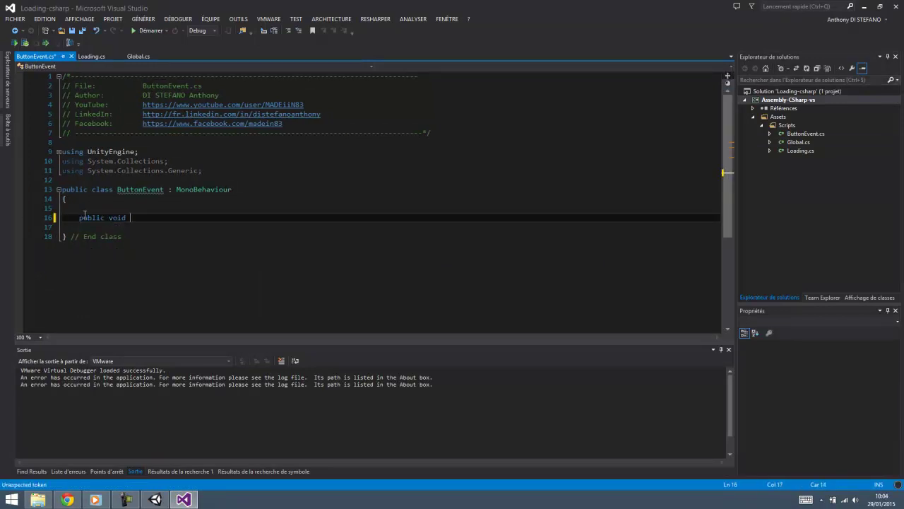
pyautogui.write('Load')
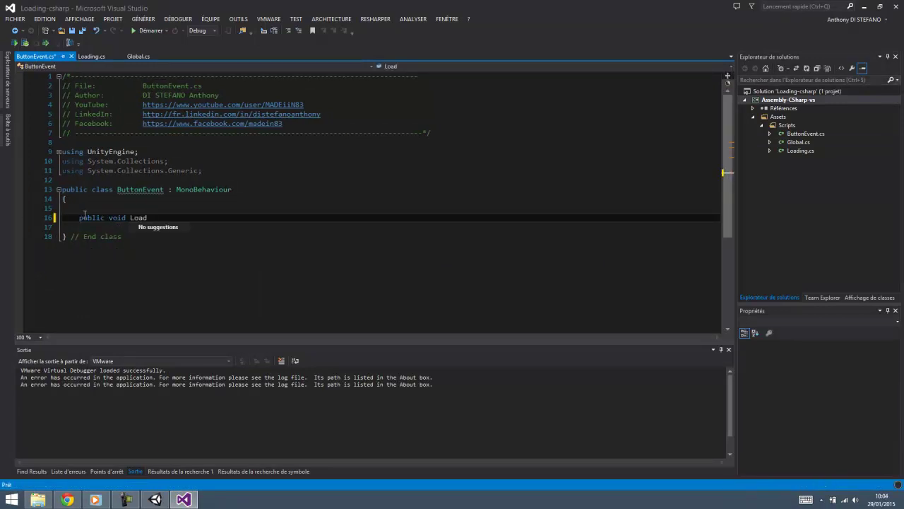
pyautogui.write('Menu()')
pyautogui.press('Return')
pyautogui.write('{')
pyautogui.press('Return')
pyautogui.hotkey('ctrl', 's')
pyautogui.press('Down')
pyautogui.press('End')
pyautogui.press('Return')
pyautogui.press('Return')
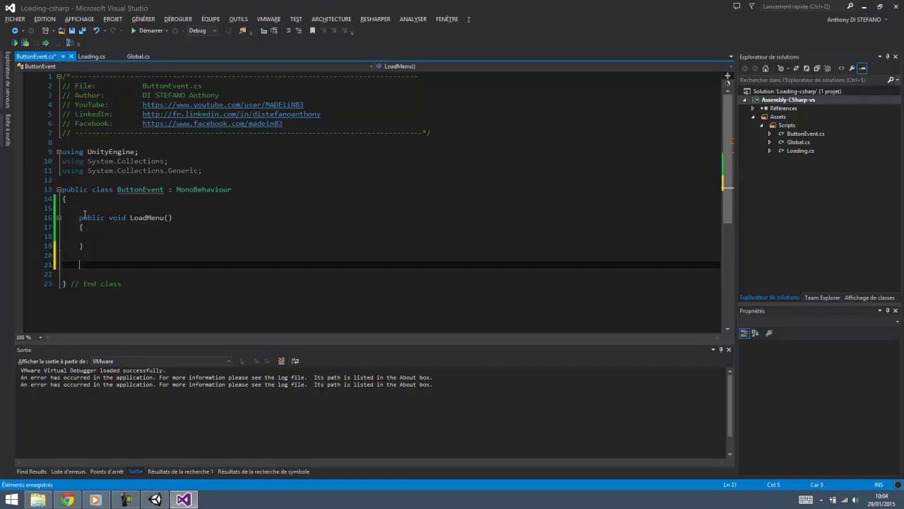
# - Add an empty public void LoadLevel(int levelNumber) method below LoadMenu
pyautogui.write('public void Load')
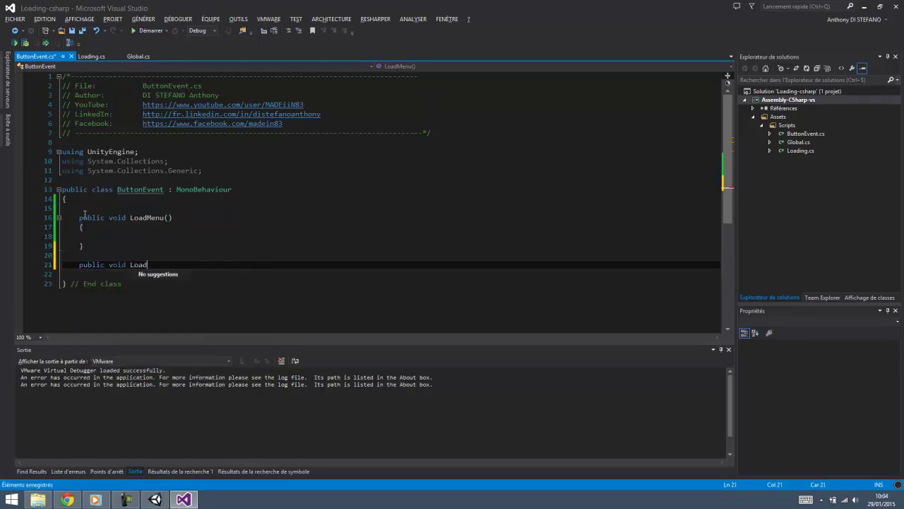
pyautogui.write('Level(n')
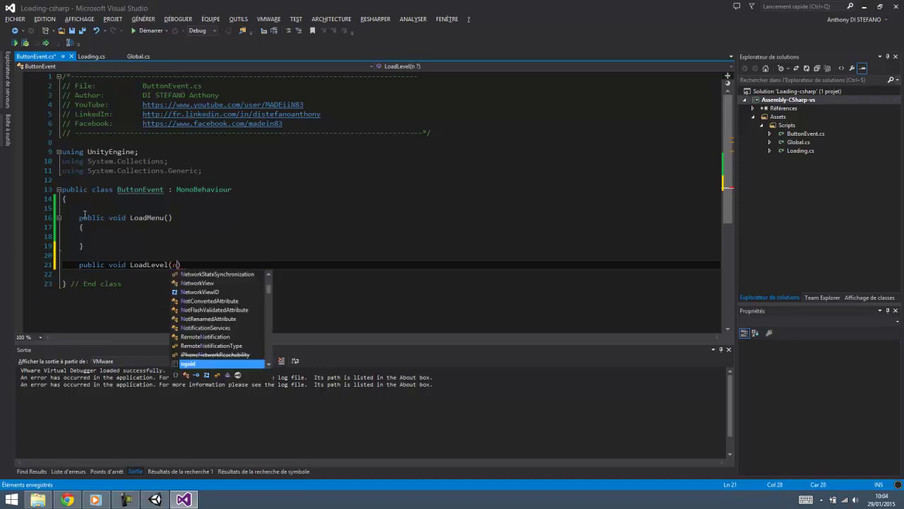
pyautogui.write('int levelNum')
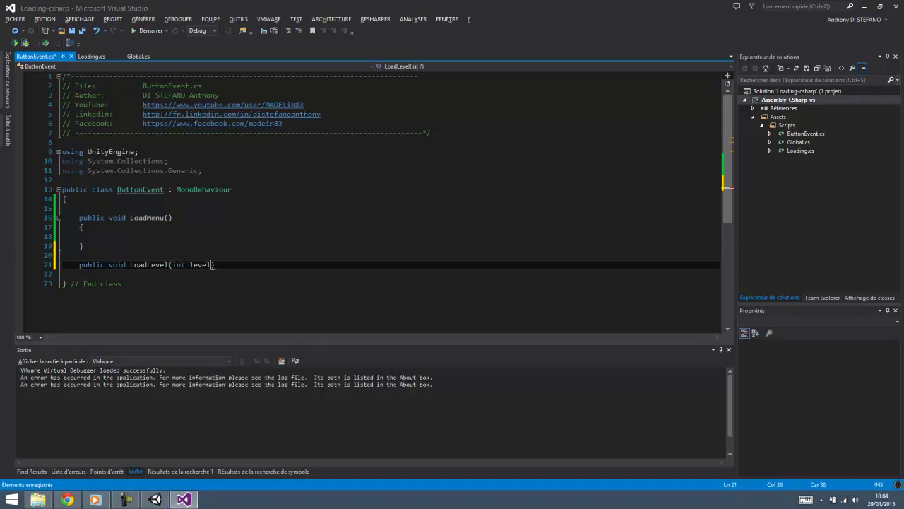
pyautogui.write('ber')
pyautogui.press('End')
pyautogui.press('Return')
pyautogui.write('{')
pyautogui.press('Return')
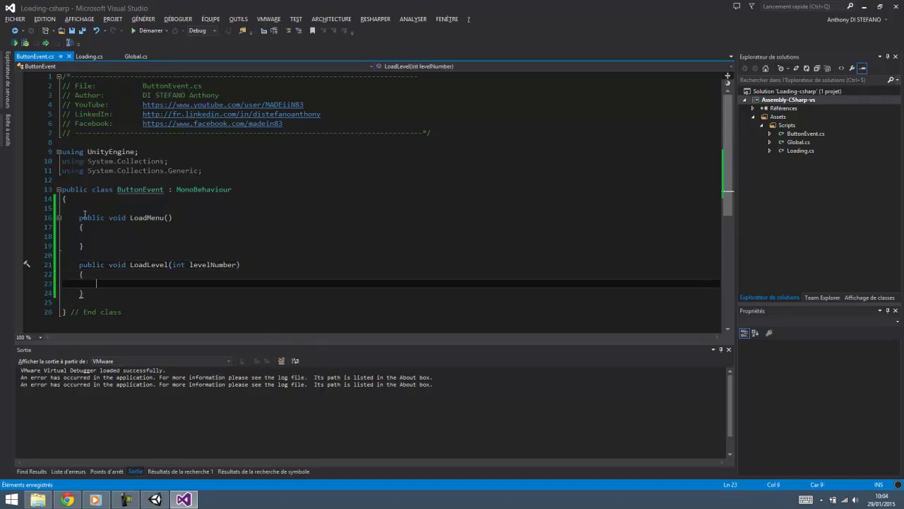
pyautogui.click(143, 235)
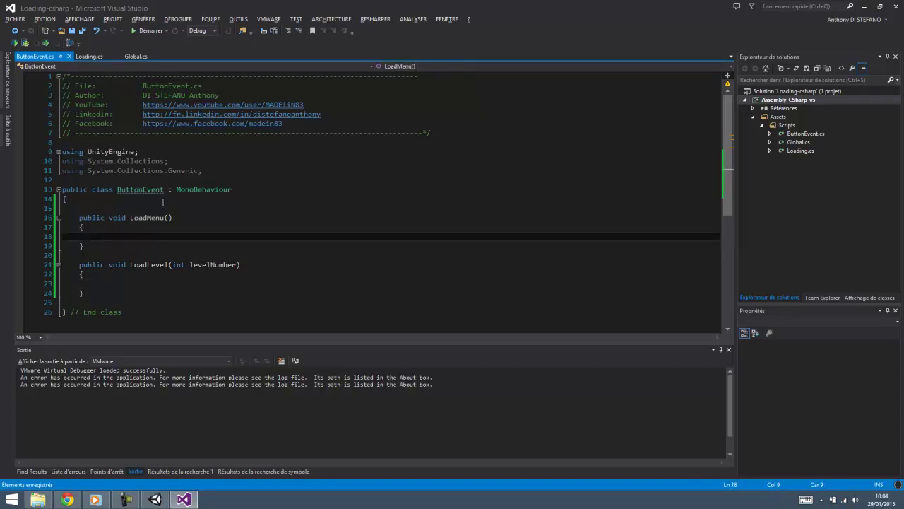
# - Make LoadMenu call Global.loading.StartShowPanel(LoadingType.LoadMenu)
pyautogui.write('Global')
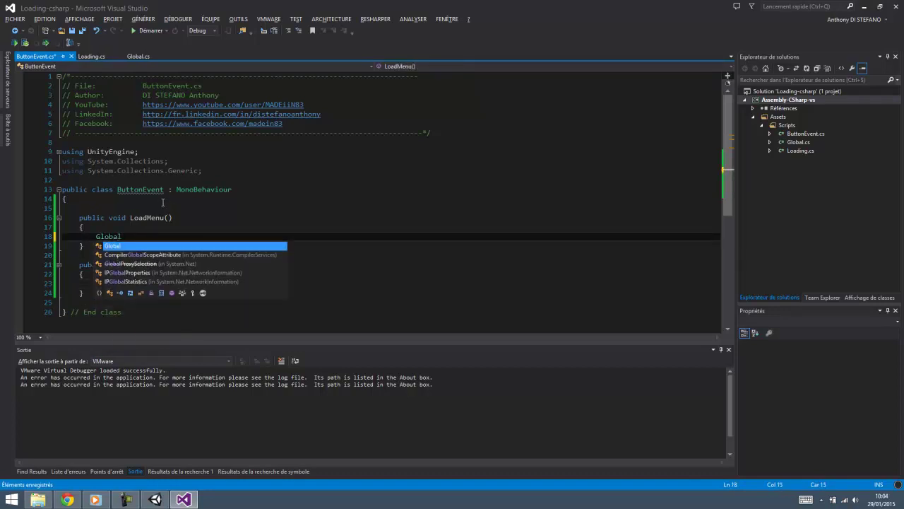
pyautogui.write('.loading.')
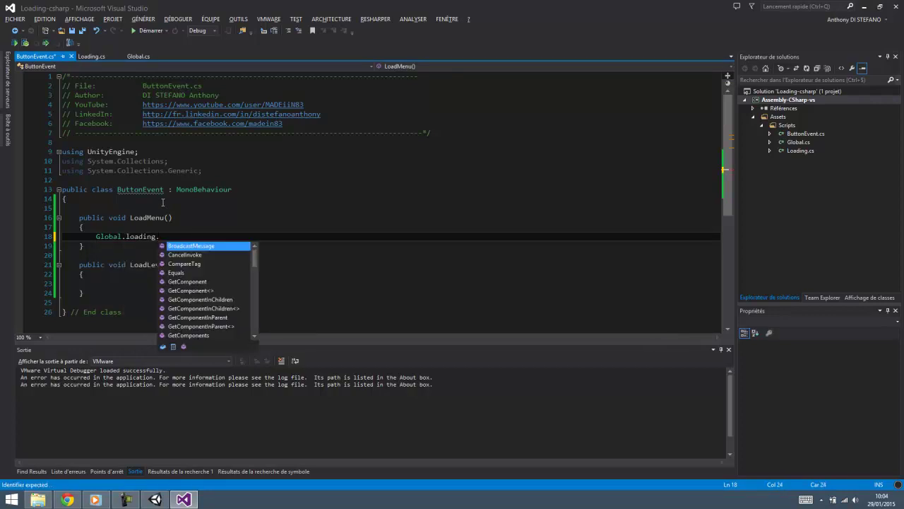
pyautogui.write('star')
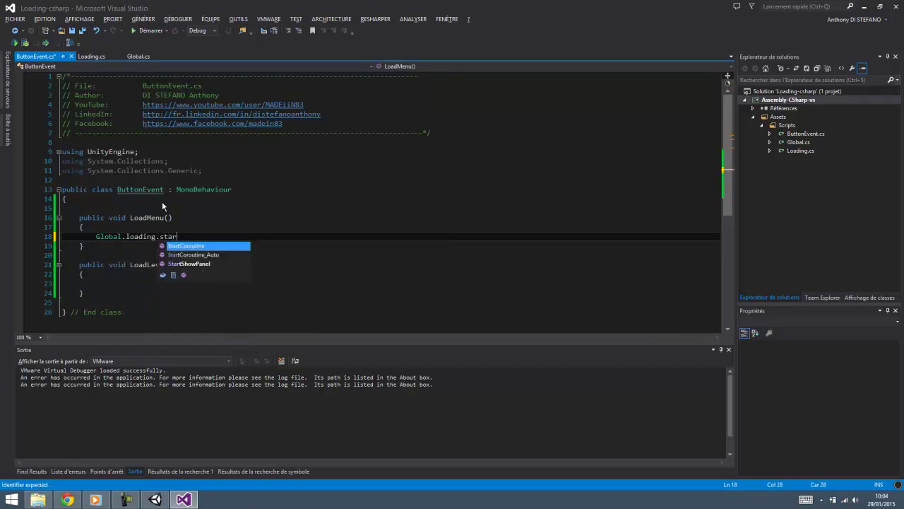
pyautogui.press('Down')
pyautogui.press('Return')
pyautogui.write(';')
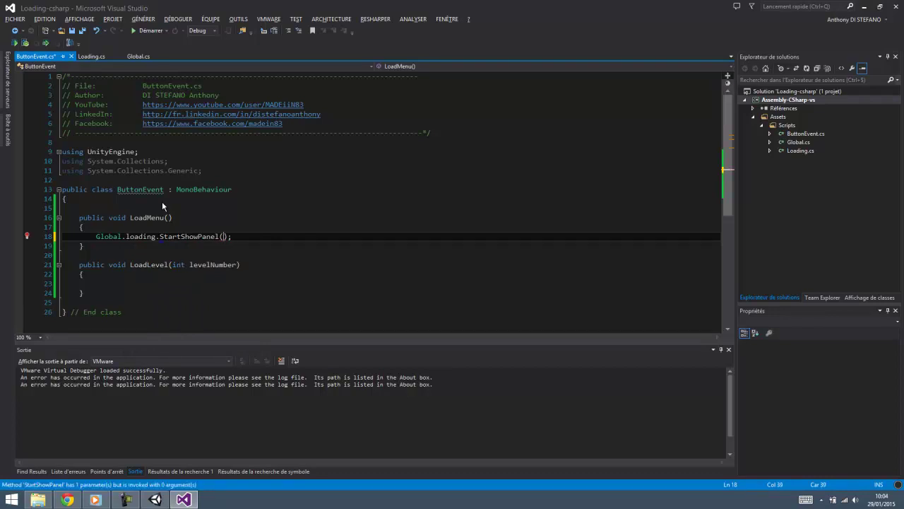
pyautogui.write('load')
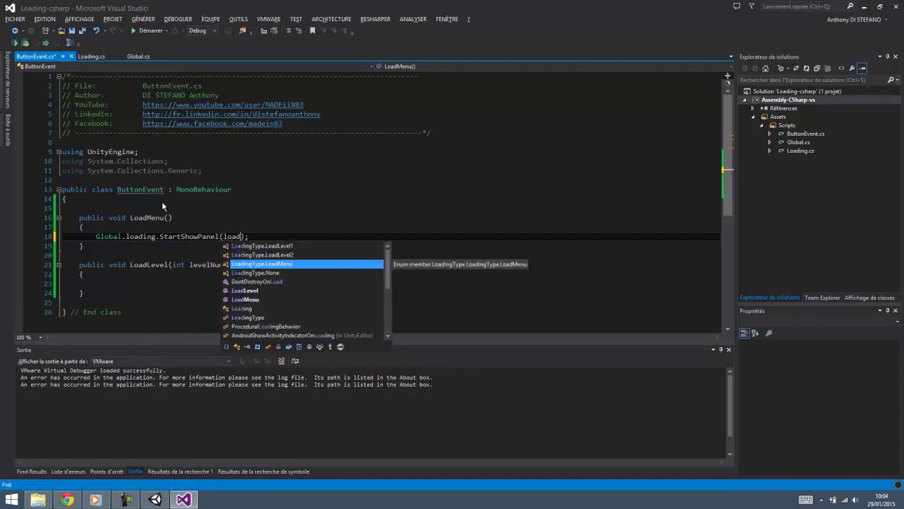
pyautogui.write(';')
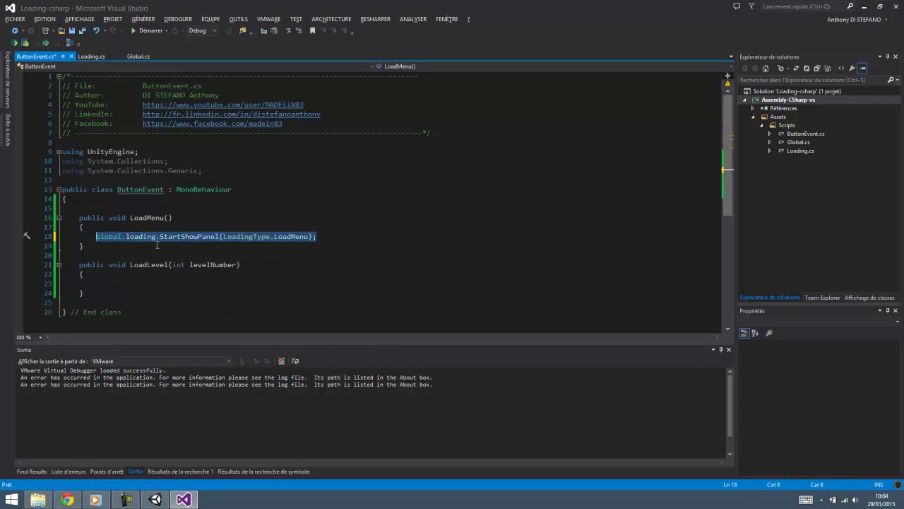
# - Paste the show-panel call into LoadLevel, add a switch on levelNumber above it, and save
pyautogui.click(215, 283)
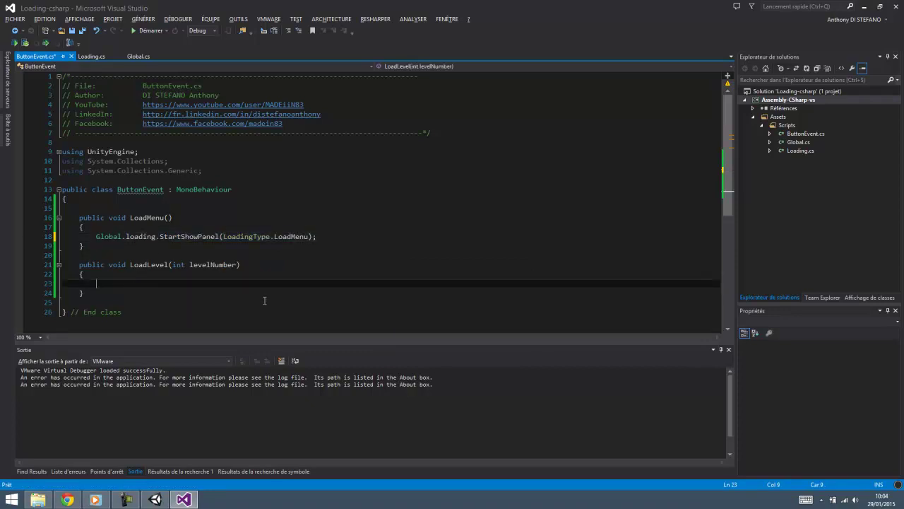
pyautogui.write('Global.loading.StartShowPanel(LoadingType.LoadMenu);')
pyautogui.click(113, 276)
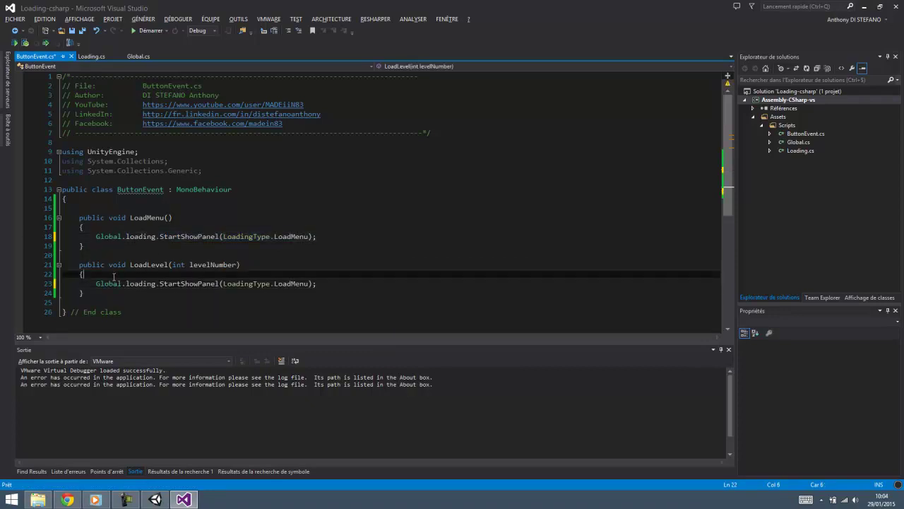
pyautogui.press('Return')
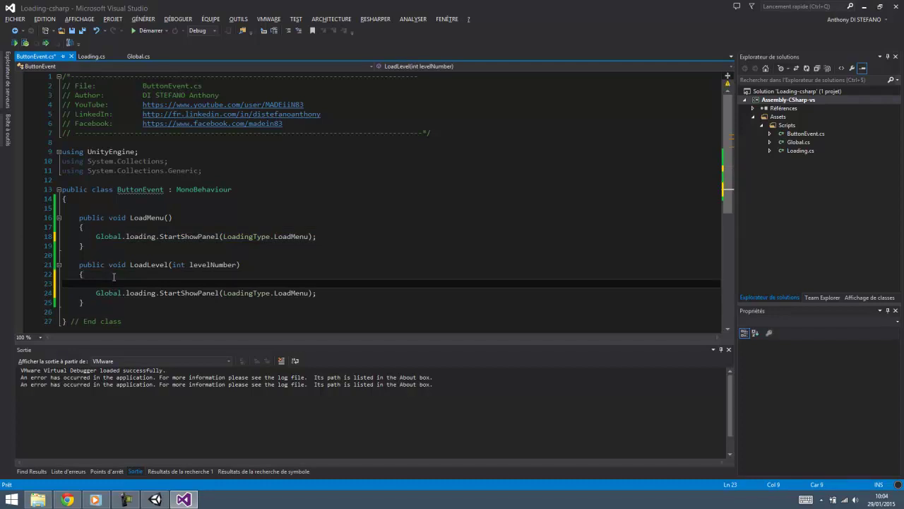
pyautogui.write('if(le')
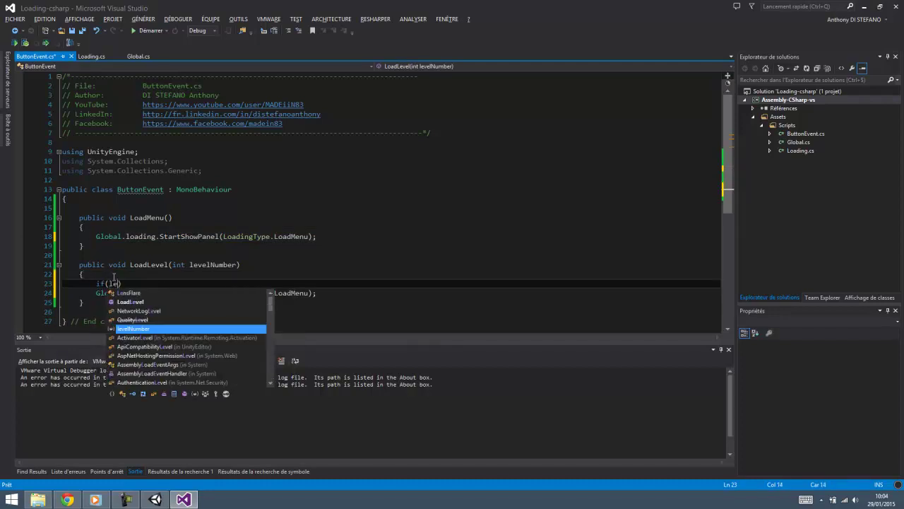
pyautogui.write('(')
pyautogui.press('BackSpace')
pyautogui.press('BackSpace')
pyautogui.press('BackSpace')
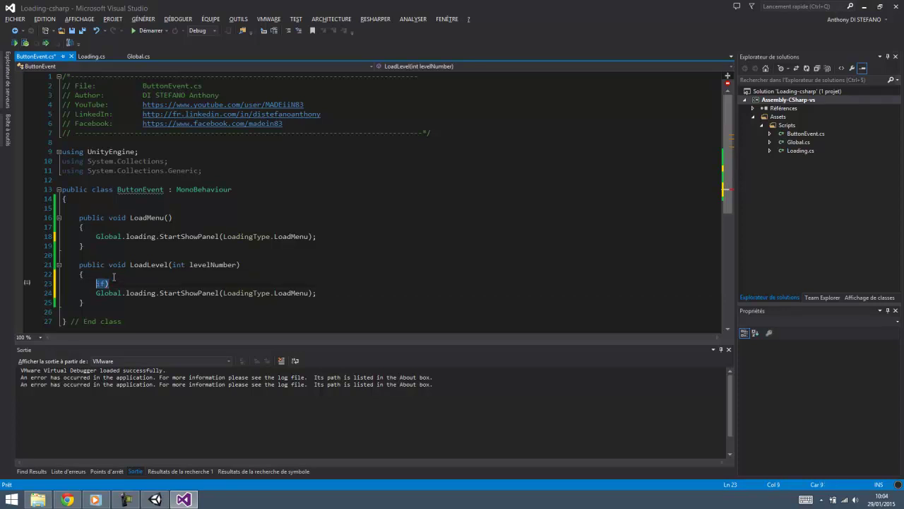
pyautogui.write('swi')
pyautogui.press('Tab')
pyautogui.press('Escape')
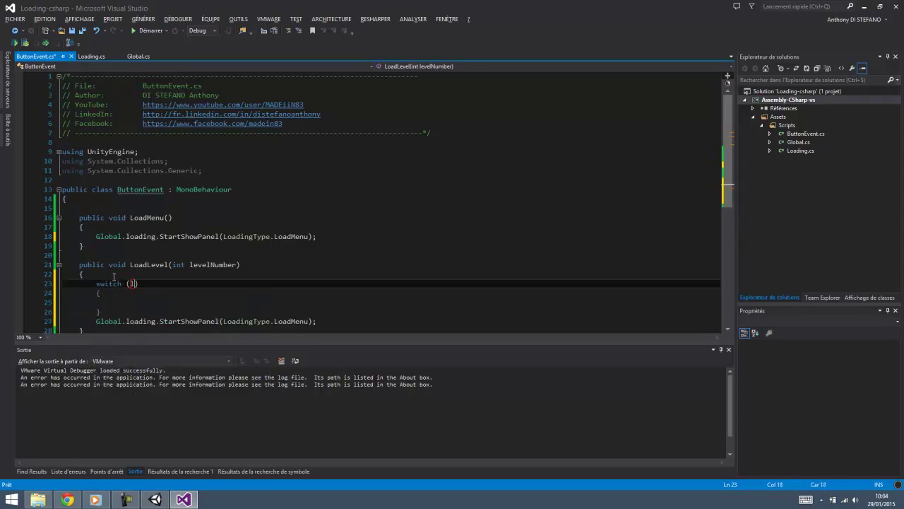
pyautogui.write('evelNum')
pyautogui.press('Tab')
pyautogui.hotkey('ctrl', 's')
# - Delete the standalone show-panel statement from LoadLevel's body
pyautogui.scroll(-1, 127, 297)
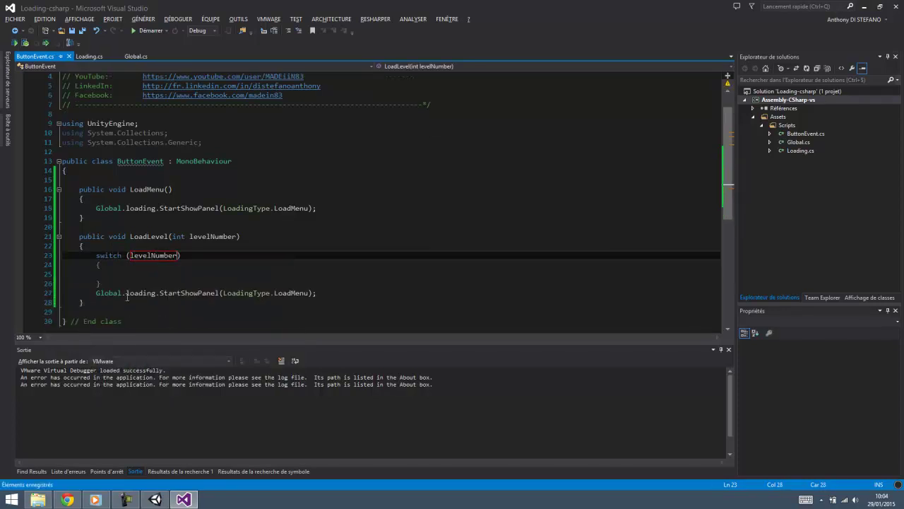
pyautogui.rightClick(127, 296)
pyautogui.press('Escape')
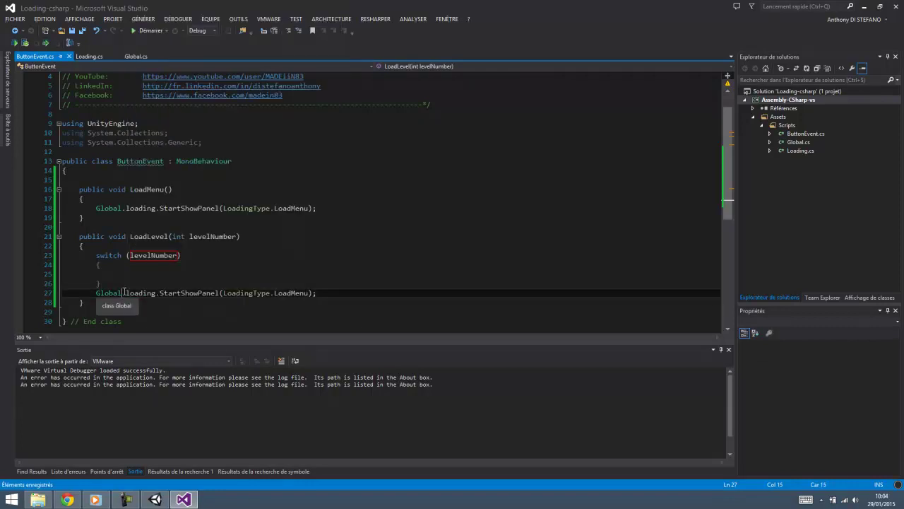
pyautogui.press('Home')
pyautogui.hotkey('shift', 'End')
pyautogui.press('Delete')
# - Add case 1 and case 2 to the switch, each with the show-panel call and break, and save
pyautogui.click(130, 274)
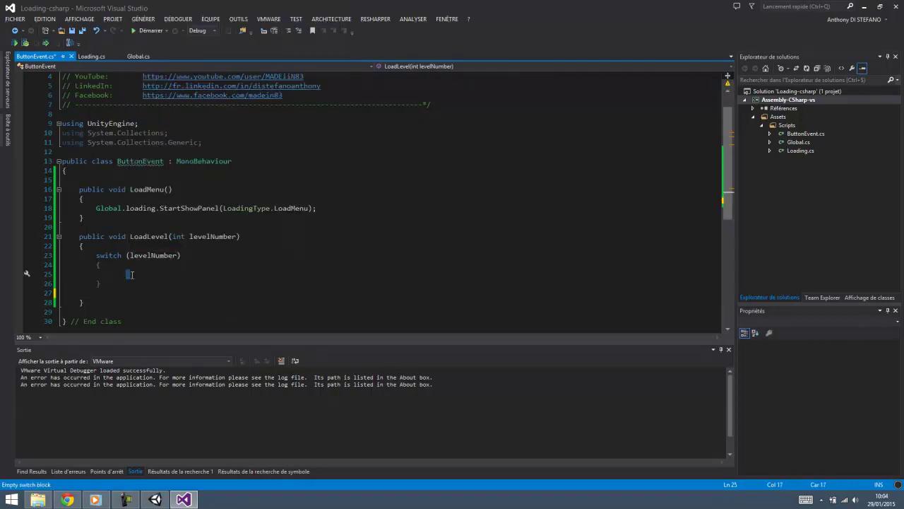
pyautogui.write('case 1')
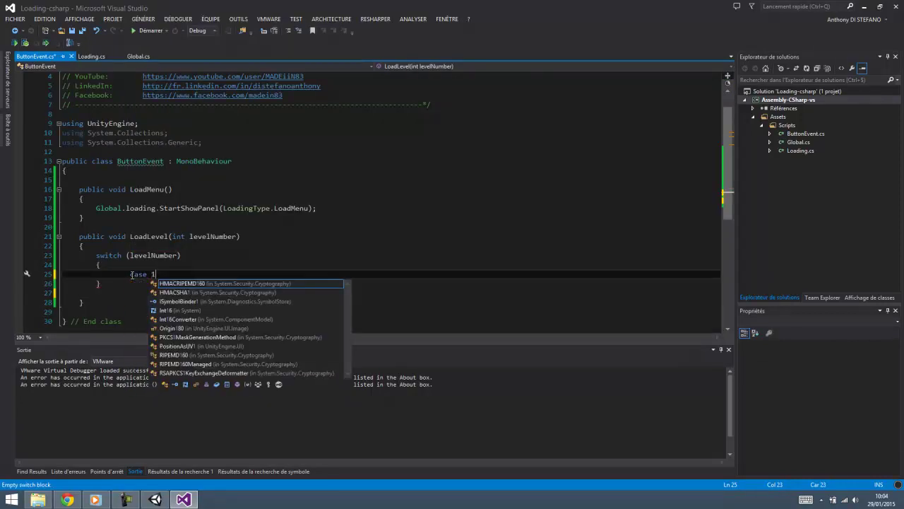
pyautogui.write(':')
pyautogui.press('Return')
pyautogui.write('Global.loading.StartShowPanel(LoadingType.LoadMenu);')
pyautogui.press('Return')
pyautogui.write('bre')
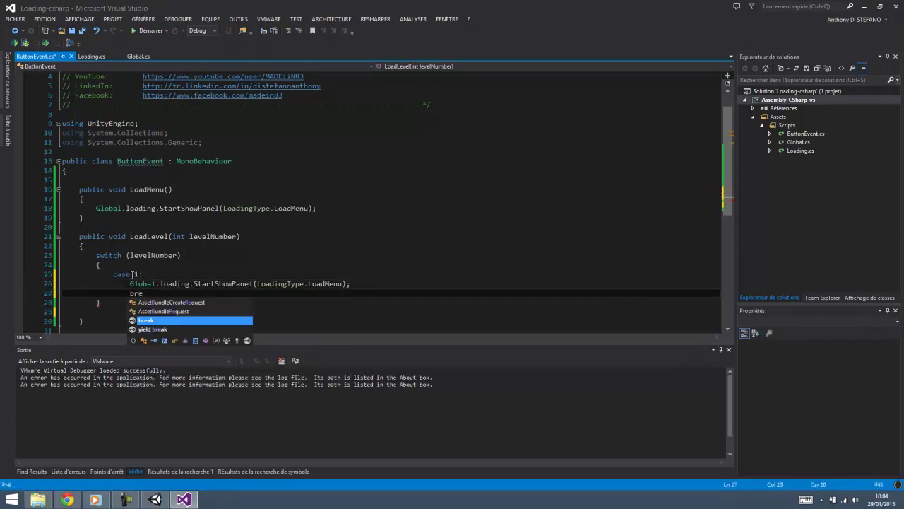
pyautogui.write('ak;')
pyautogui.press('Return')
pyautogui.write('case 2 :')
pyautogui.press('Return')
pyautogui.write('Global.loading.StartShowPanel(LoadingType.LoadMenu);')
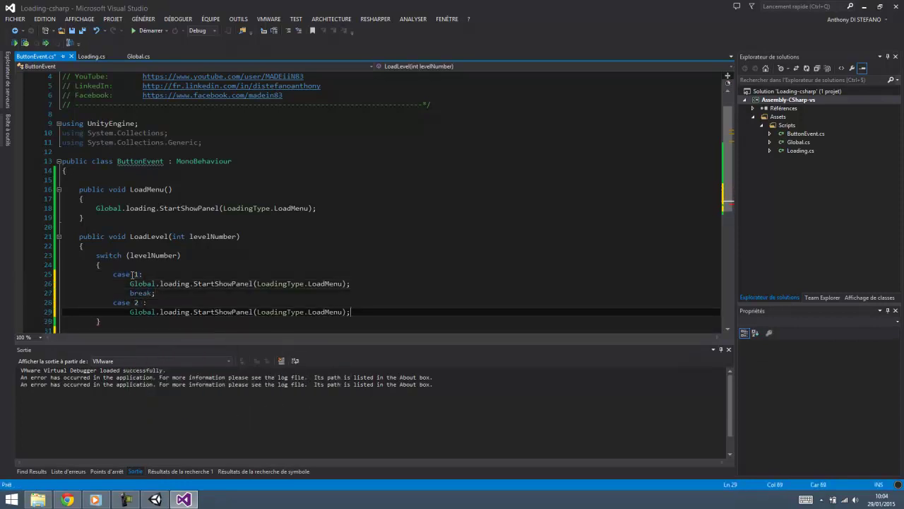
pyautogui.press('Return')
pyautogui.write('break;')
pyautogui.hotkey('ctrl', 's')
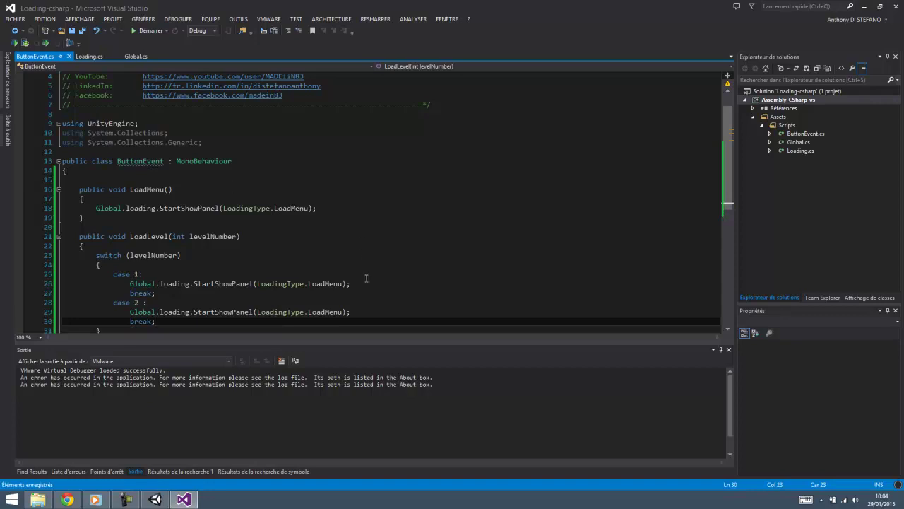
# - Change the case arguments to LoadingType.LoadLevel1 and LoadingType.LoadLevel2, then build the project
pyautogui.doubleClick(330, 284)
pyautogui.write('load')
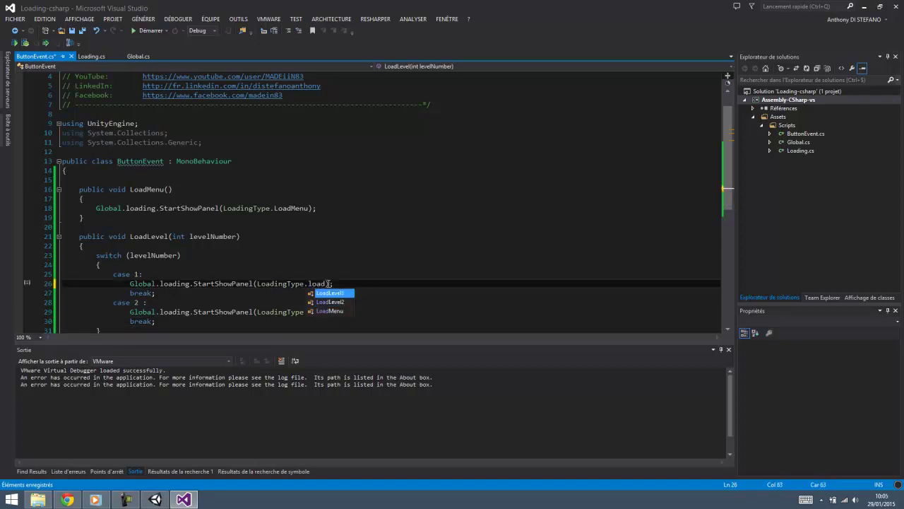
pyautogui.press('Tab')
pyautogui.doubleClick(329, 283)
pyautogui.hotkey('ctrl', 'c')
pyautogui.doubleClick(329, 312)
pyautogui.hotkey('ctrl', 'v')
pyautogui.press('BackSpace')
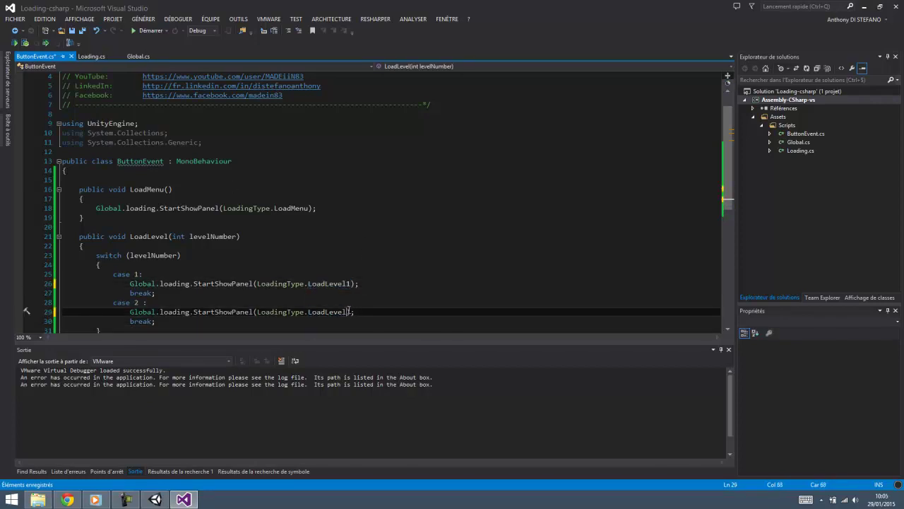
pyautogui.write('2')
pyautogui.hotkey('ctrl', 'shift', 'b')
pyautogui.click(264, 293)
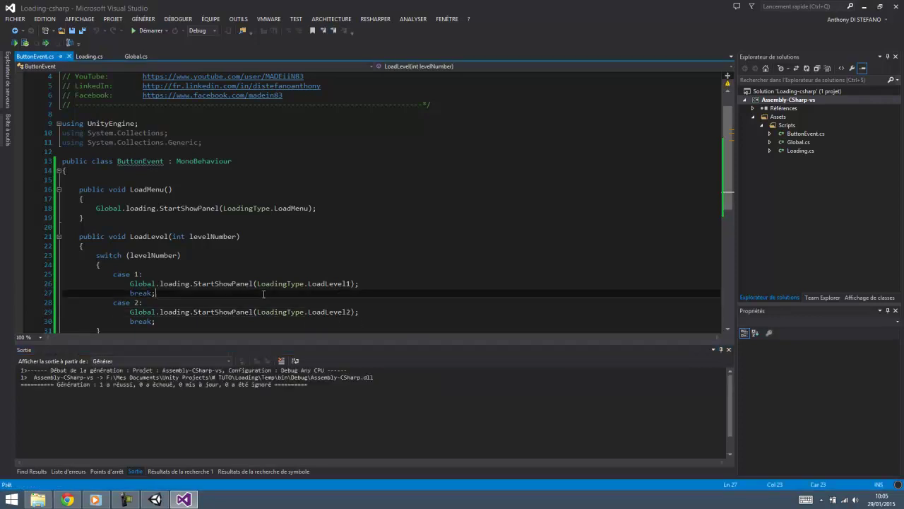
pyautogui.scroll(-2, 264, 294)
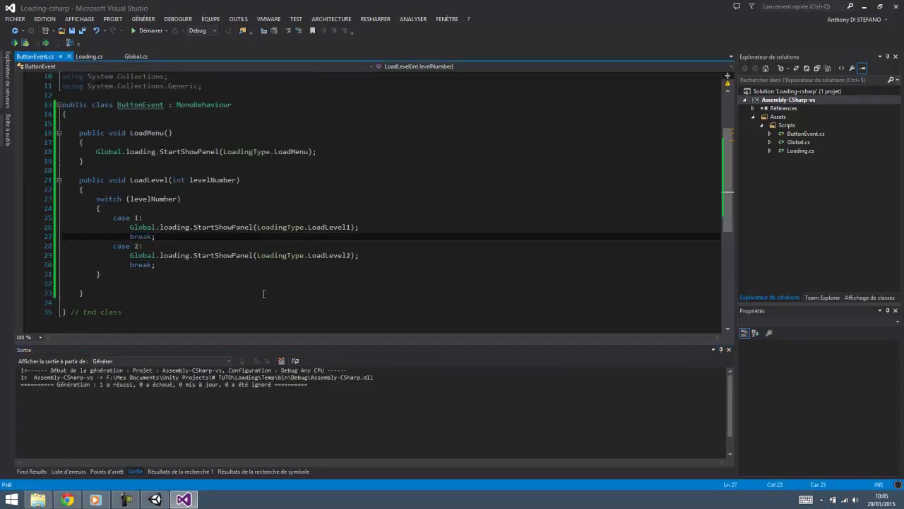
pyautogui.click(162, 255)
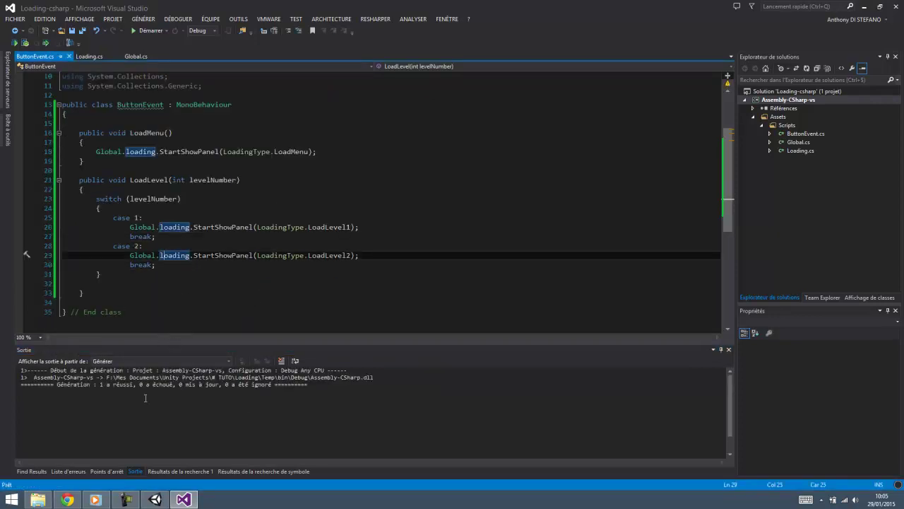
# - Move the Button below the DEMO title and place a duplicate beneath it
pyautogui.click(156, 499)
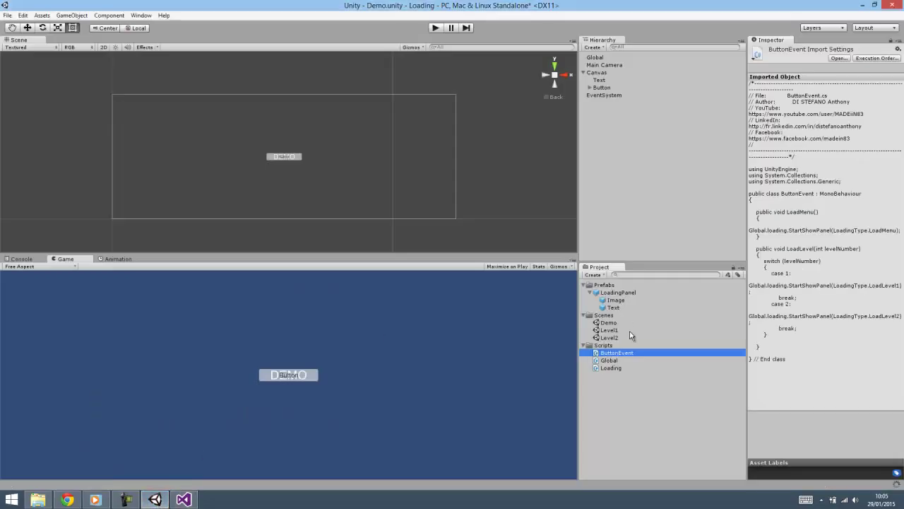
pyautogui.click(602, 88)
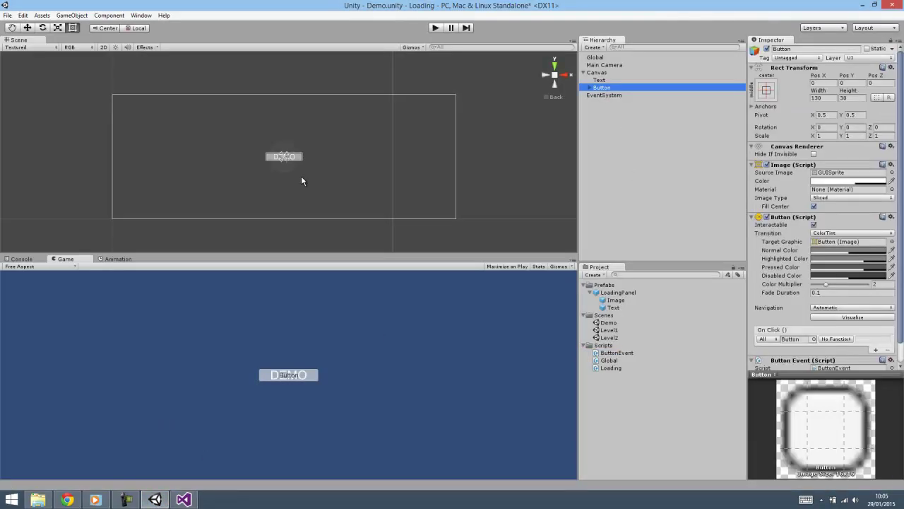
pyautogui.click(27, 28)
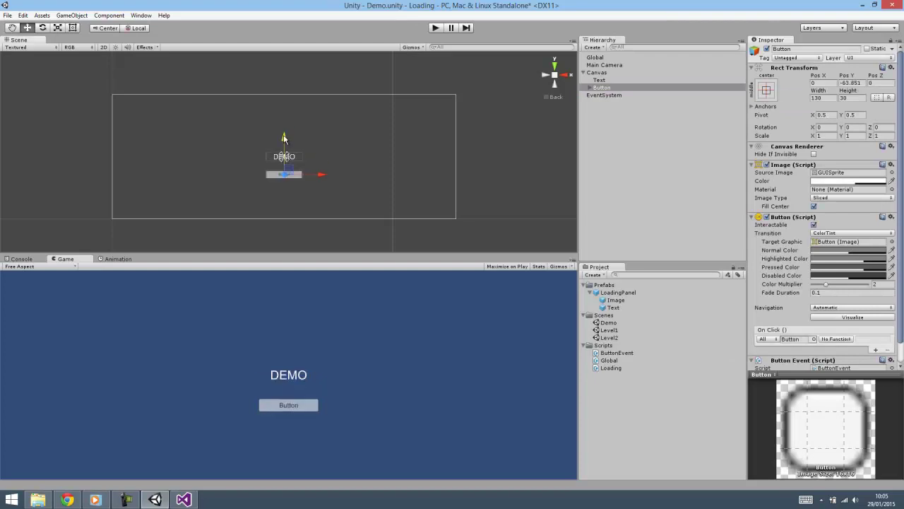
pyautogui.moveTo(281, 110); pyautogui.dragTo(281, 123)
pyautogui.click(590, 88)
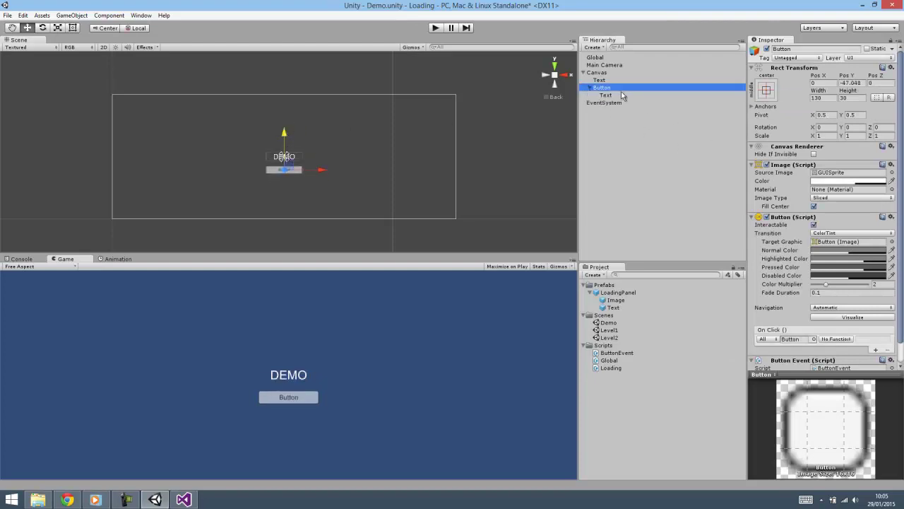
pyautogui.click(621, 96)
pyautogui.click(600, 88)
pyautogui.hotkey('ctrl', 'd')
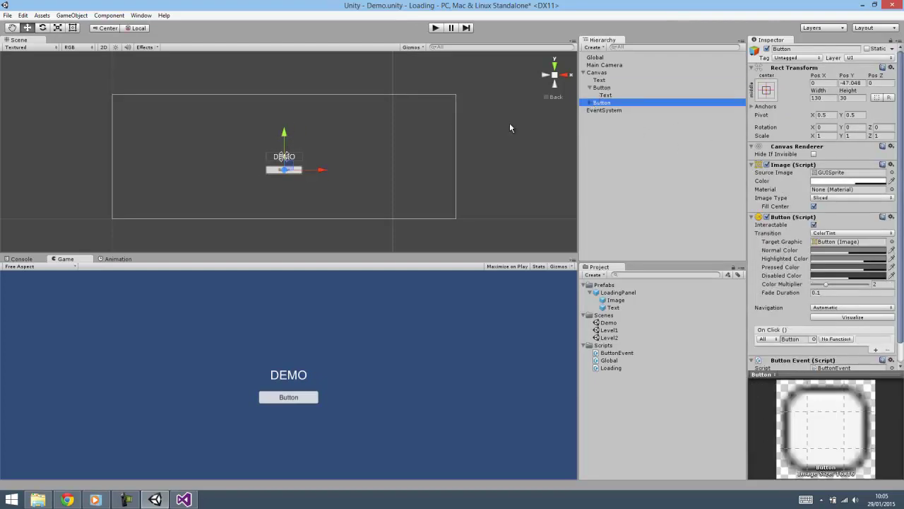
pyautogui.moveTo(286, 136); pyautogui.dragTo(287, 145)
# - Relabel the two buttons 'Load level 1' and 'Load level 2'
pyautogui.click(590, 102)
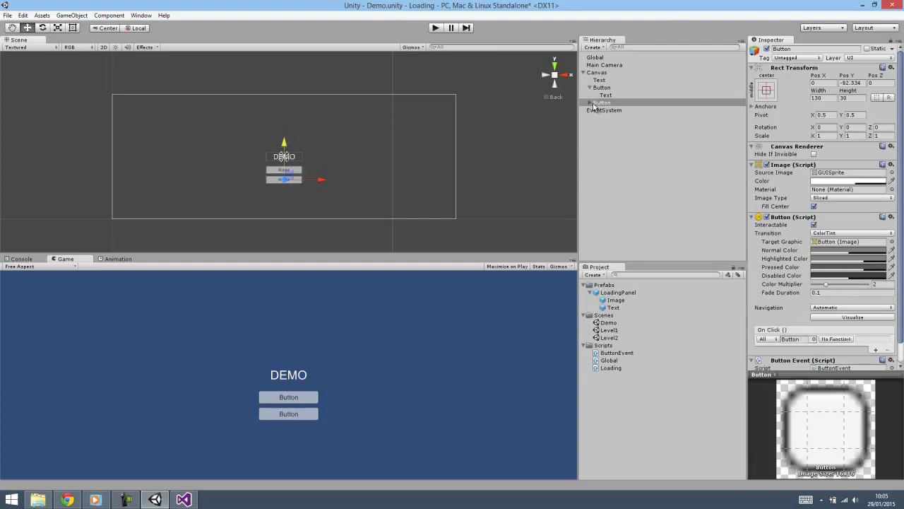
pyautogui.click(606, 96)
pyautogui.keyDown('ctrl'); pyautogui.click(605, 111); pyautogui.keyUp('ctrl')
pyautogui.click(811, 186)
pyautogui.hotkey('ctrl', 'a')
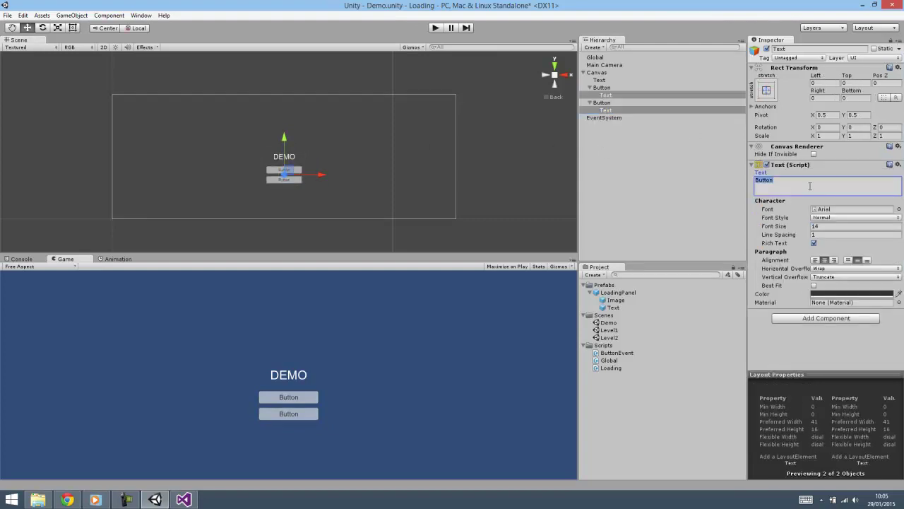
pyautogui.write('Load level')
pyautogui.click(627, 94)
pyautogui.write('1')
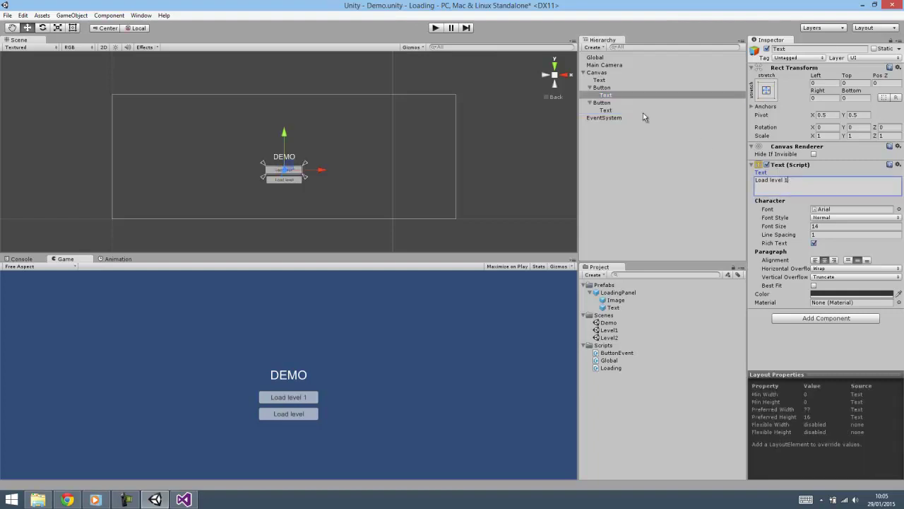
pyautogui.click(612, 111)
pyautogui.click(828, 189)
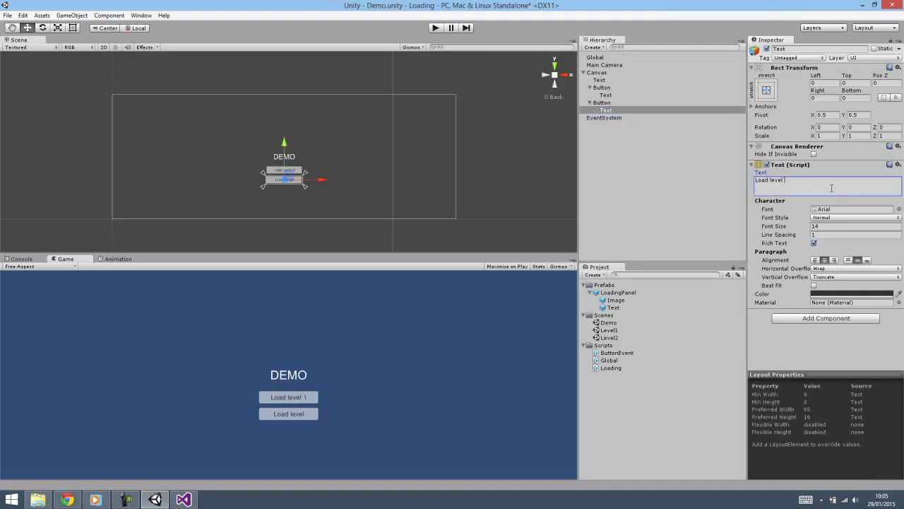
pyautogui.write('2')
# - Set both buttons' On Click to ButtonEvent.LoadLevel with parameters 1 and 2
pyautogui.click(590, 102)
pyautogui.click(590, 87)
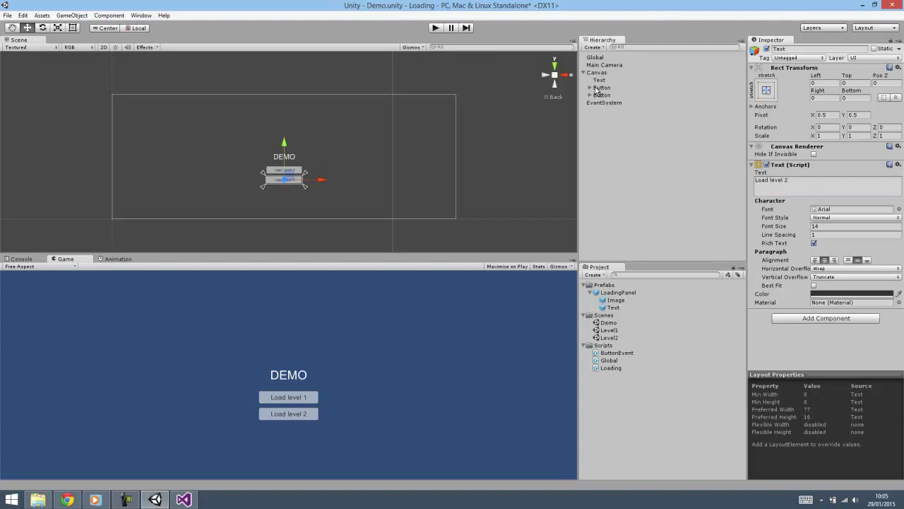
pyautogui.click(601, 95)
pyautogui.click(602, 88)
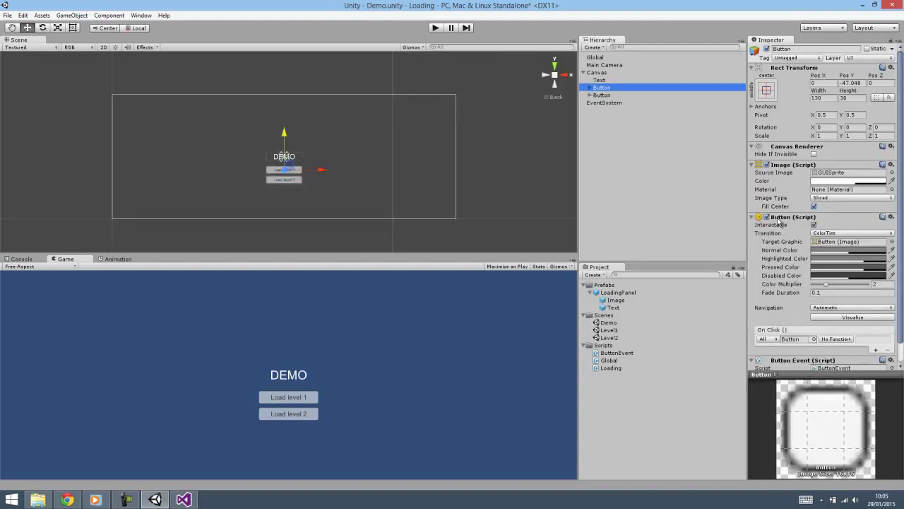
pyautogui.keyDown('ctrl'); pyautogui.click(619, 97); pyautogui.keyUp('ctrl')
pyautogui.click(835, 339)
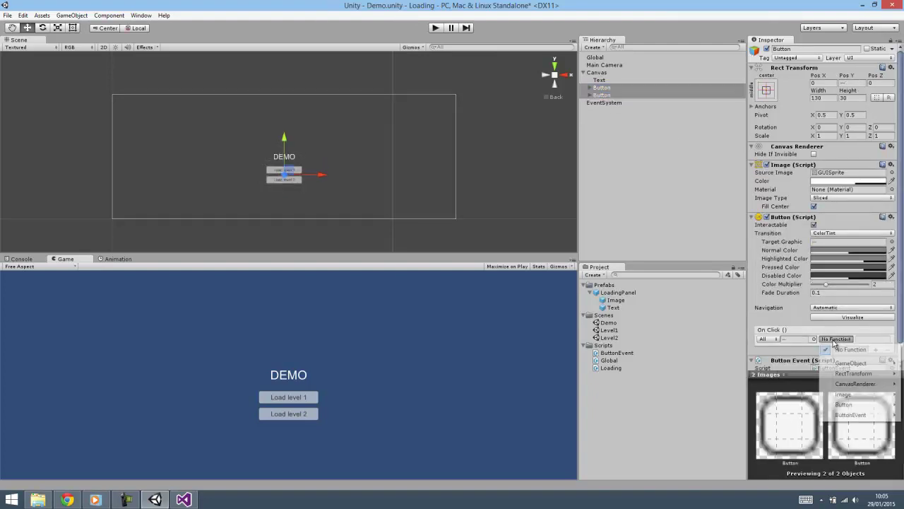
pyautogui.moveTo(848, 414)
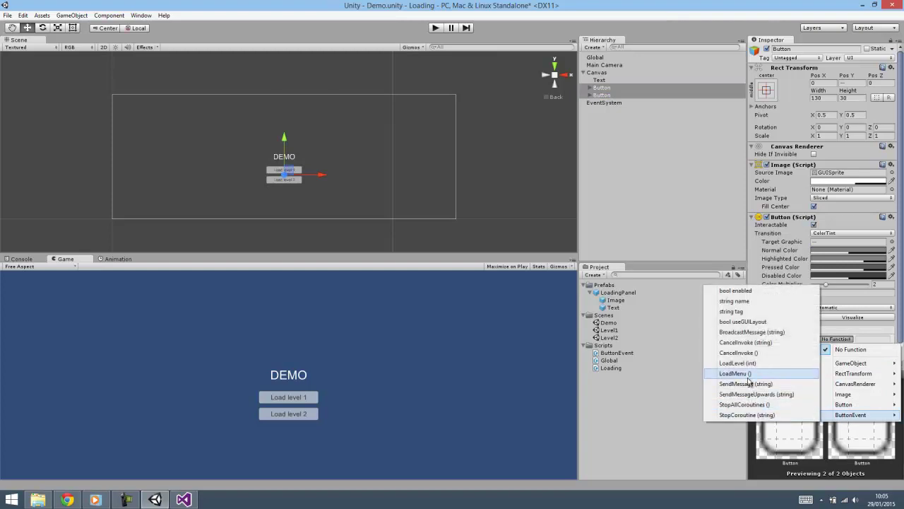
pyautogui.click(741, 374)
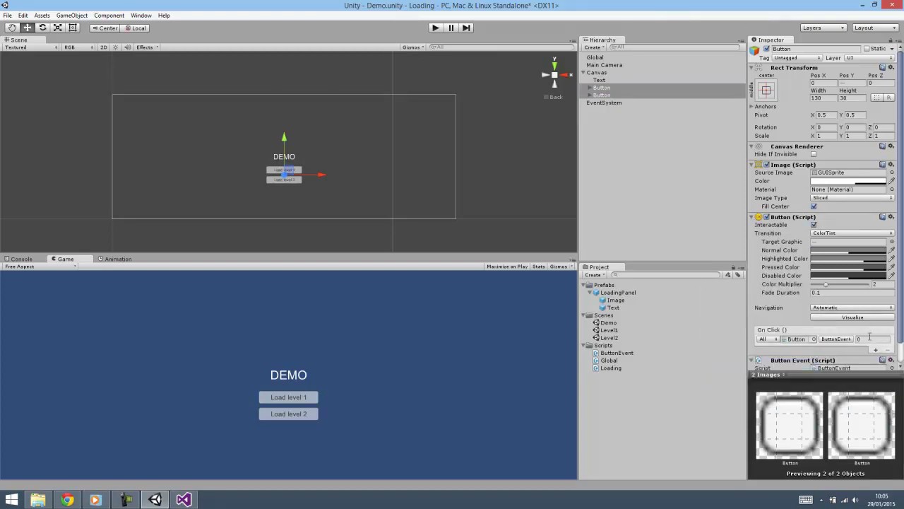
pyautogui.click(870, 338)
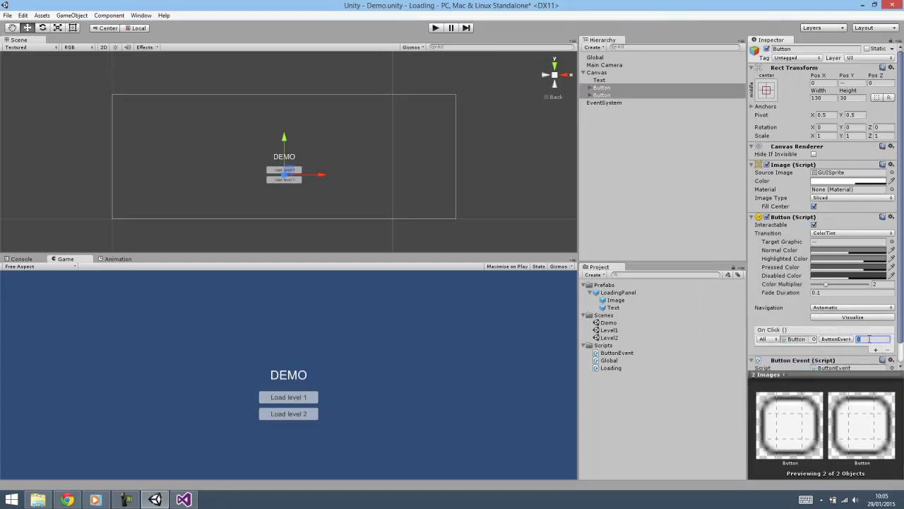
pyautogui.click(601, 96)
pyautogui.click(874, 339)
pyautogui.write('2')
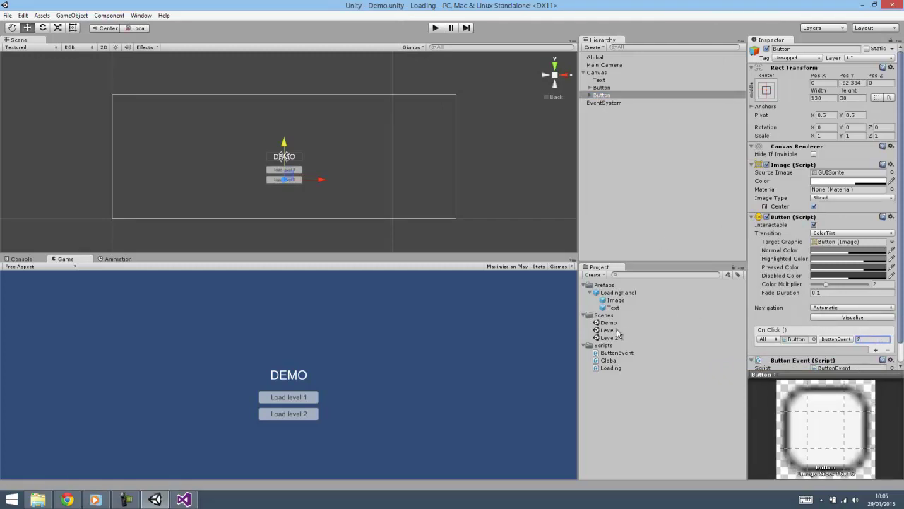
pyautogui.click(603, 88)
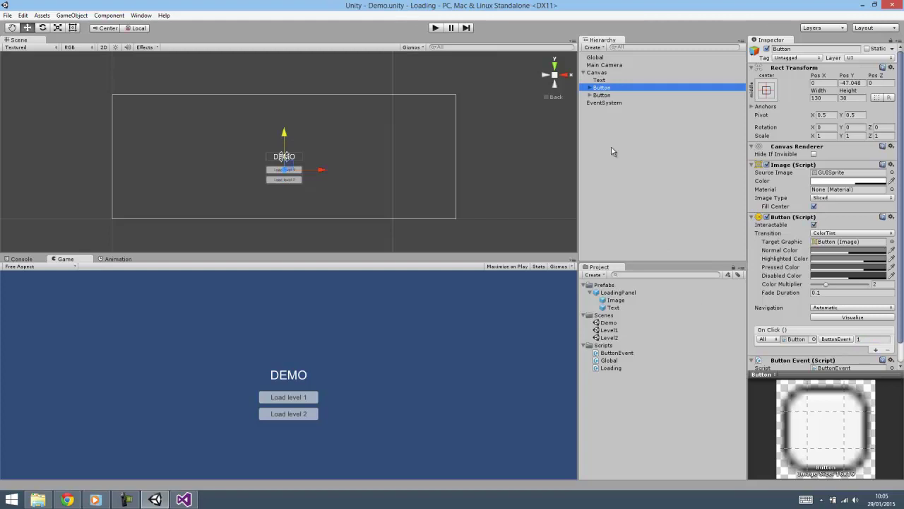
# - In Level1, paste a button under Canvas labelled 'Load menu' whose On Click calls ButtonEvent.LoadMenu
pyautogui.doubleClick(609, 330)
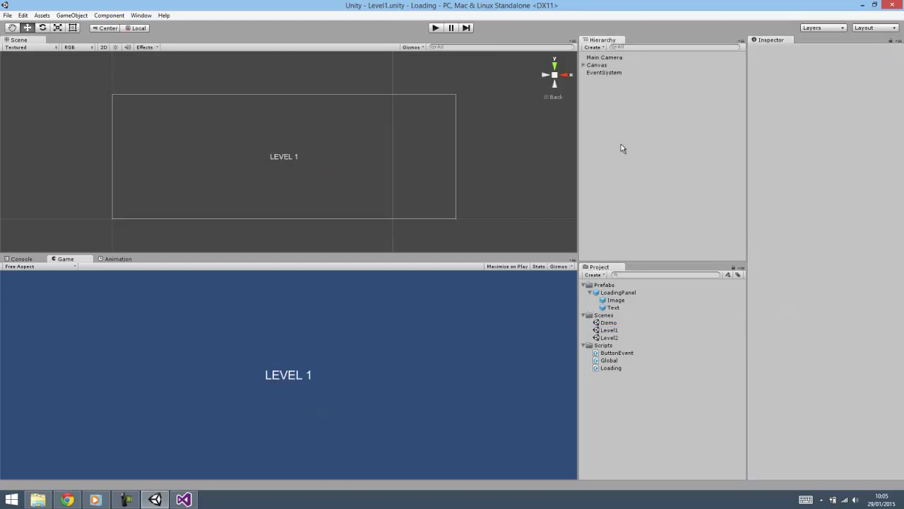
pyautogui.click(597, 65)
pyautogui.hotkey('ctrl', 'v')
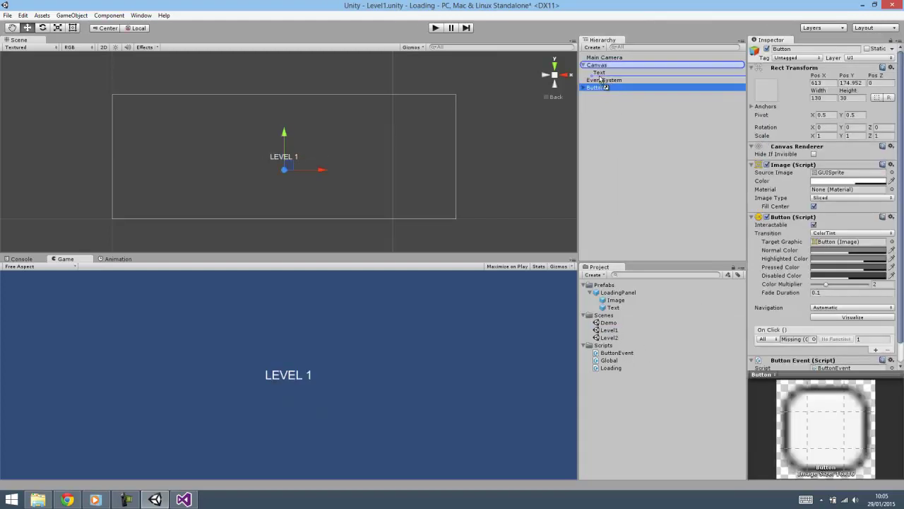
pyautogui.moveTo(602, 87); pyautogui.dragTo(597, 65)
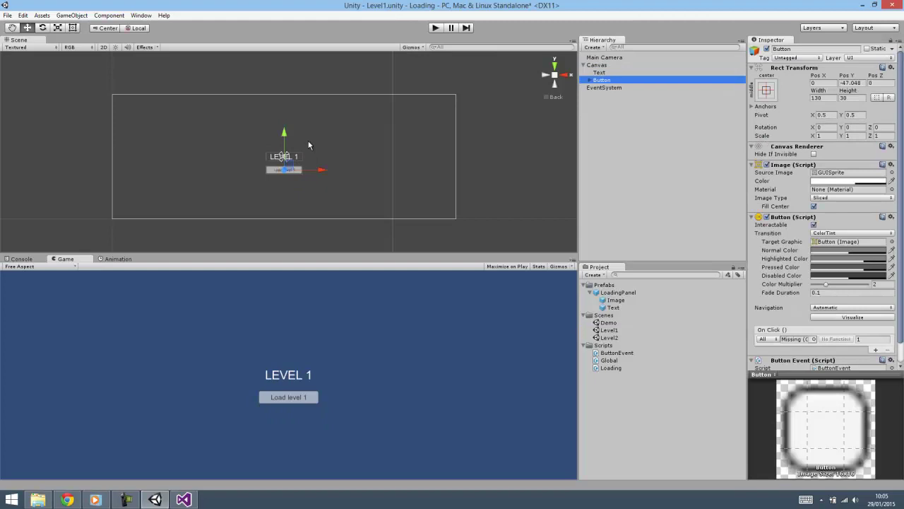
pyautogui.click(589, 80)
pyautogui.click(606, 87)
pyautogui.click(803, 185)
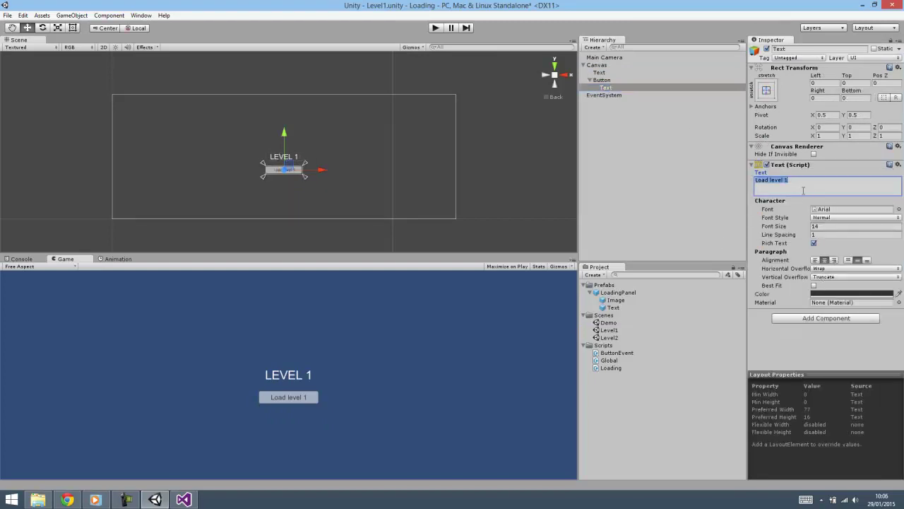
pyautogui.write('Load menu')
pyautogui.moveTo(606, 80); pyautogui.dragTo(806, 339)
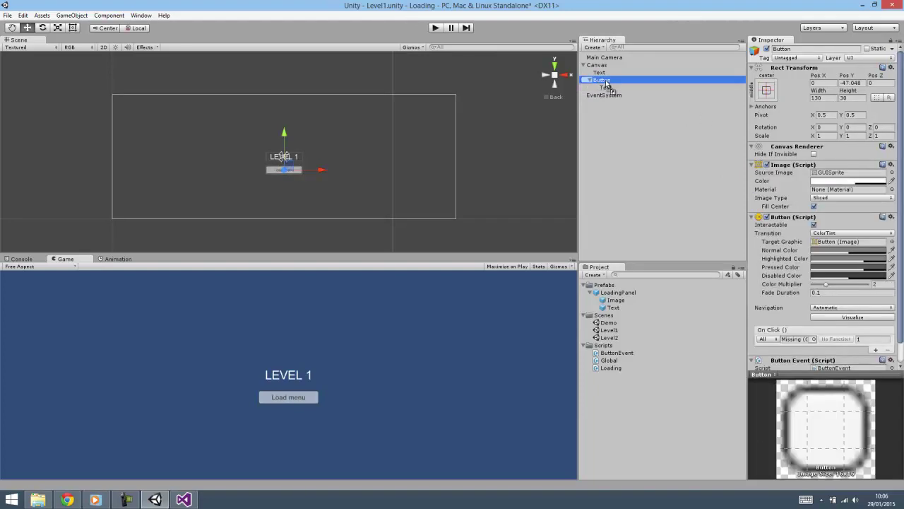
pyautogui.click(836, 339)
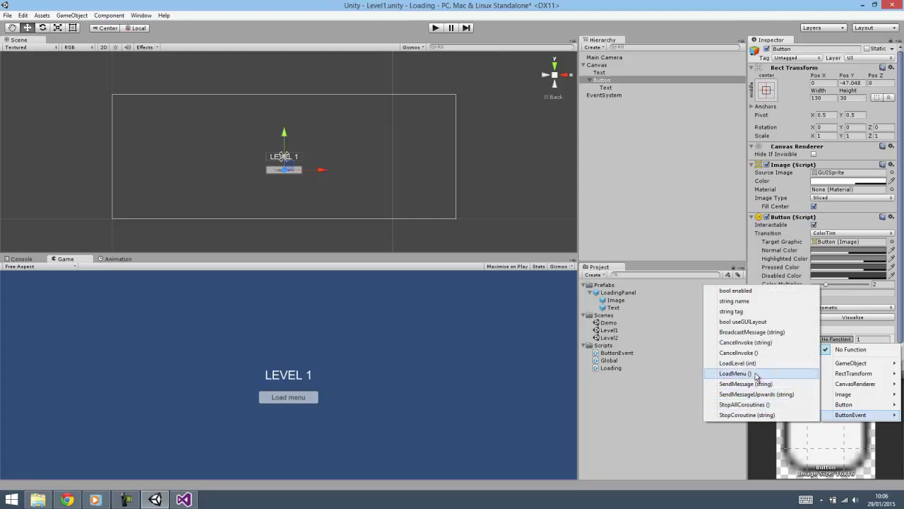
pyautogui.click(739, 373)
pyautogui.click(602, 81)
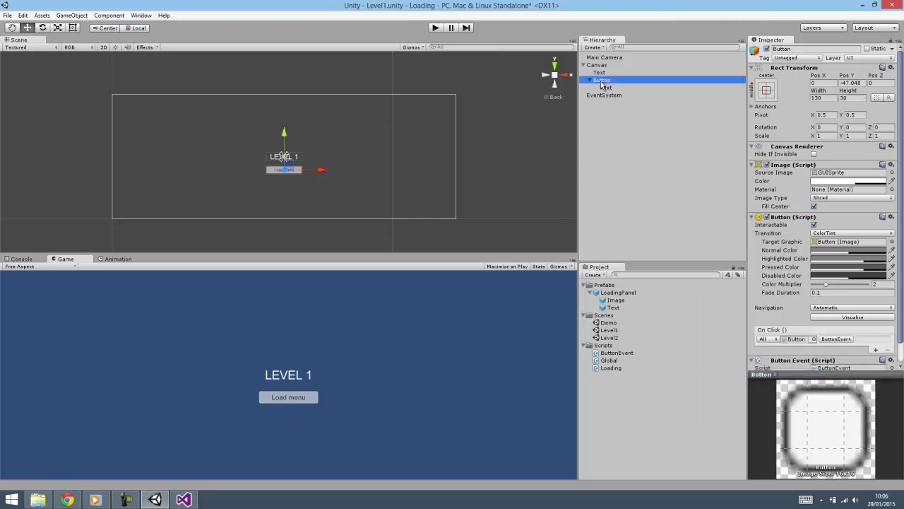
# - Save Level1, add the LoadMenu button under Level2's Canvas, save Level2, and reopen Demo
pyautogui.doubleClick(610, 337)
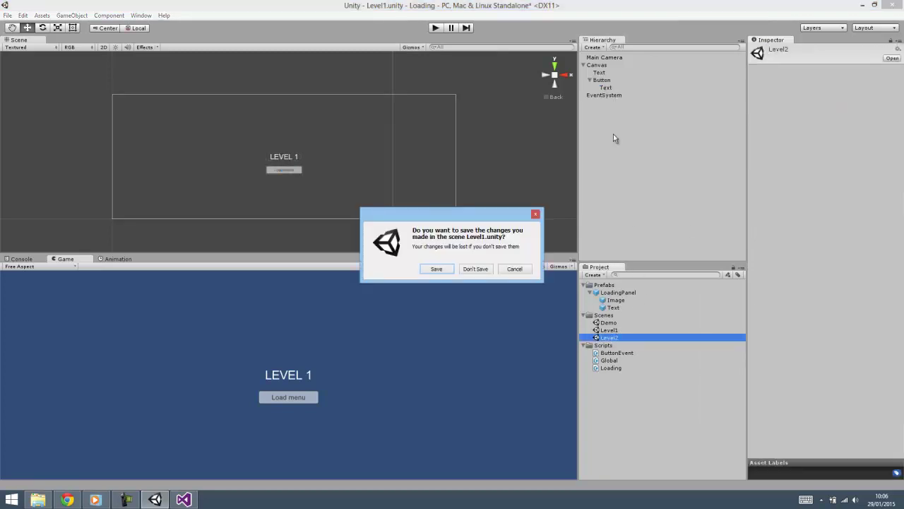
pyautogui.click(450, 270)
pyautogui.hotkey('ctrl', 'v')
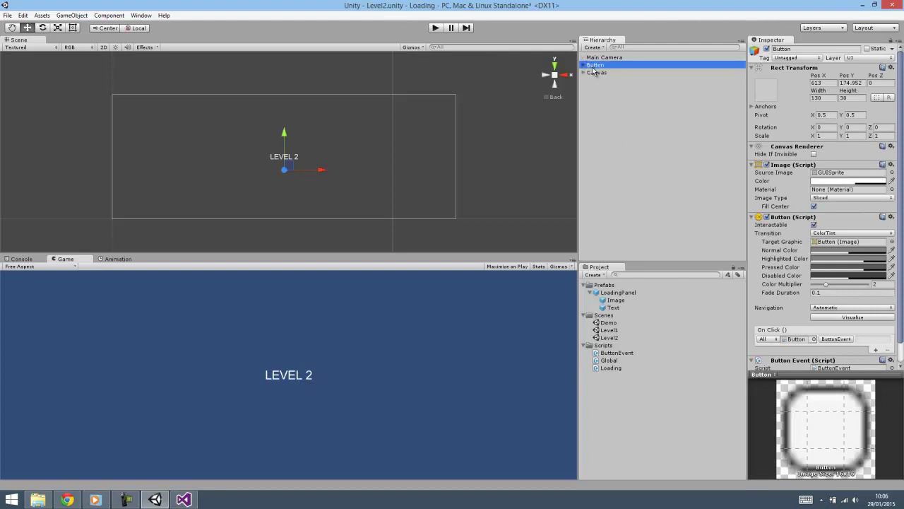
pyautogui.moveTo(595, 65); pyautogui.dragTo(593, 77)
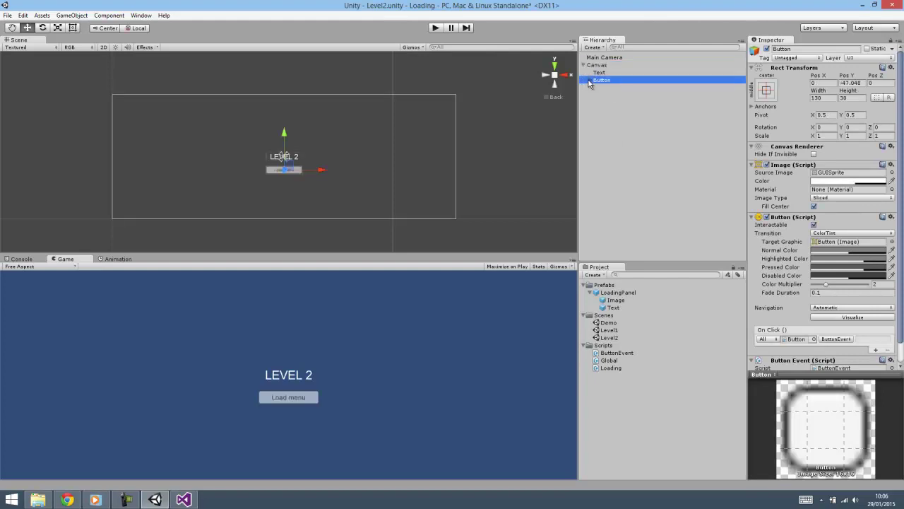
pyautogui.click(835, 339)
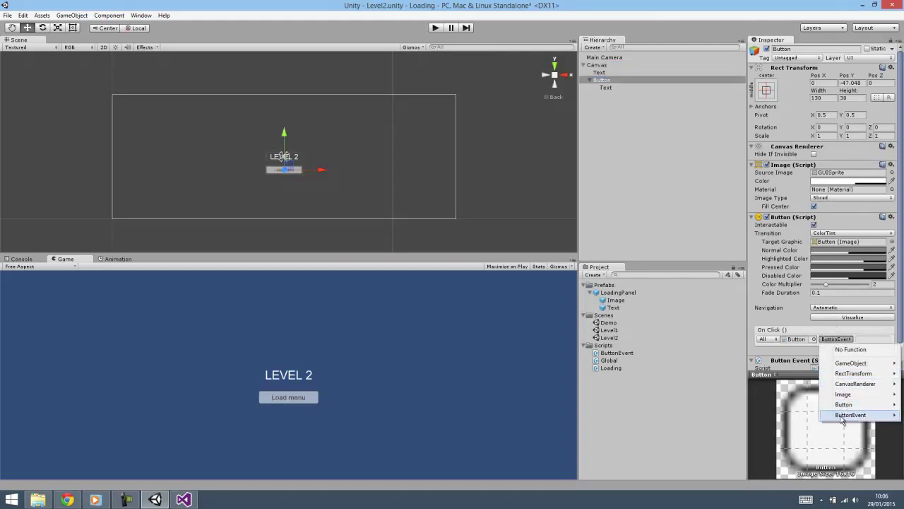
pyautogui.moveTo(847, 419)
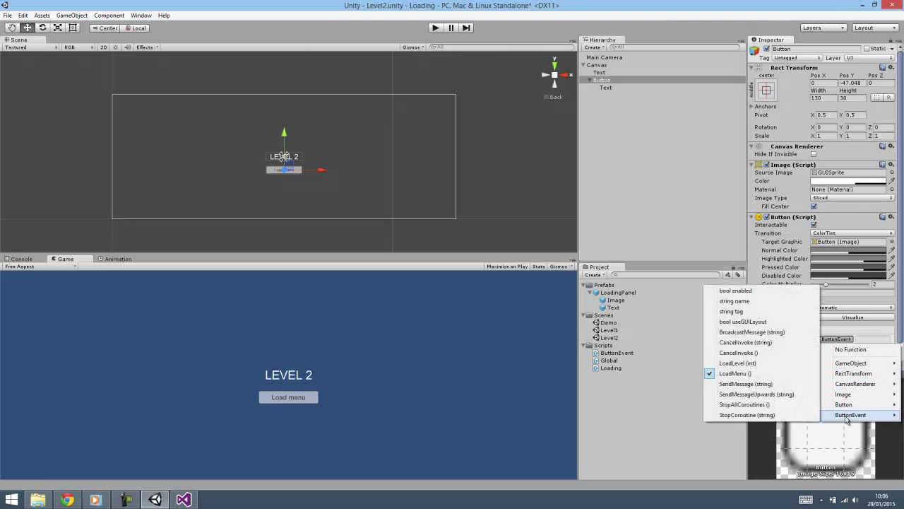
pyautogui.click(603, 81)
pyautogui.hotkey('ctrl', 's')
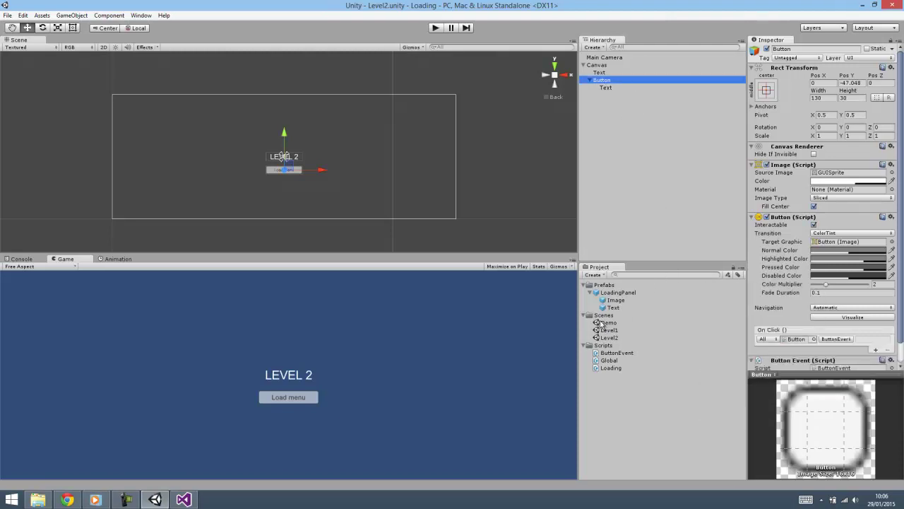
pyautogui.doubleClick(601, 324)
pyautogui.click(470, 282)
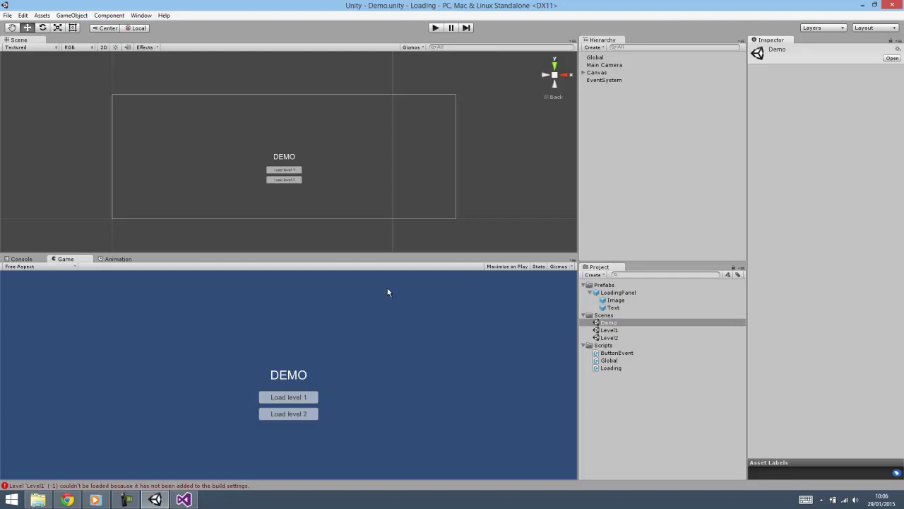
# - Add the Demo, Level1 and Level2 scenes to Scenes In Build as indices 0, 1 and 2
pyautogui.hotkey('ctrl', 'shift', 'b')
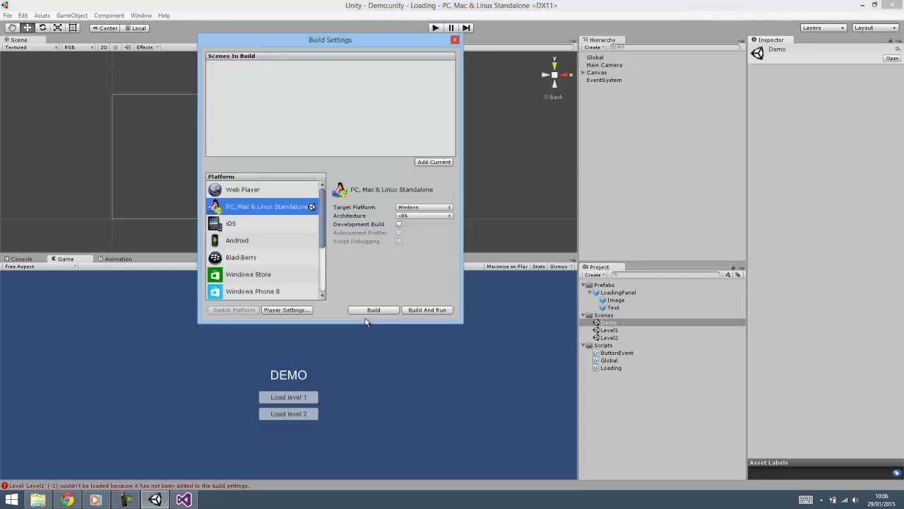
pyautogui.click(608, 322)
pyautogui.keyDown('shift'); pyautogui.click(609, 337); pyautogui.keyUp('shift')
pyautogui.moveTo(609, 338); pyautogui.dragTo(343, 135)
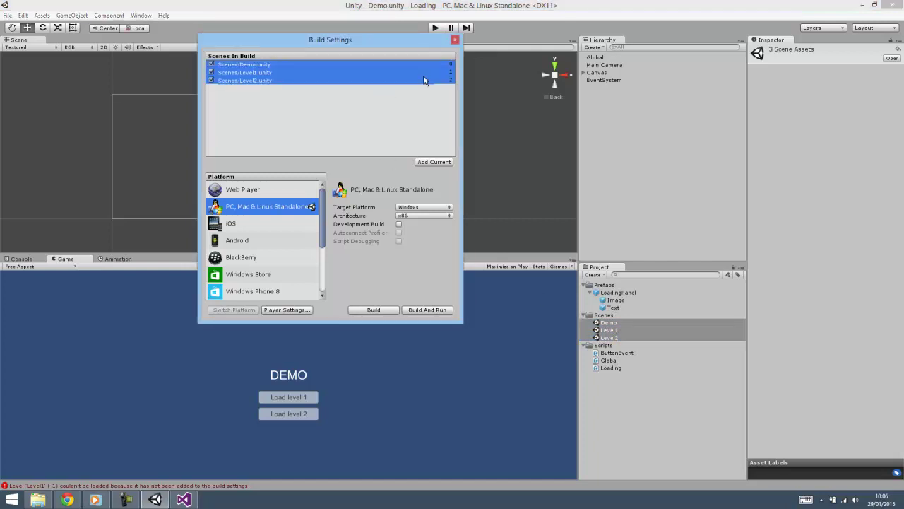
pyautogui.click(453, 40)
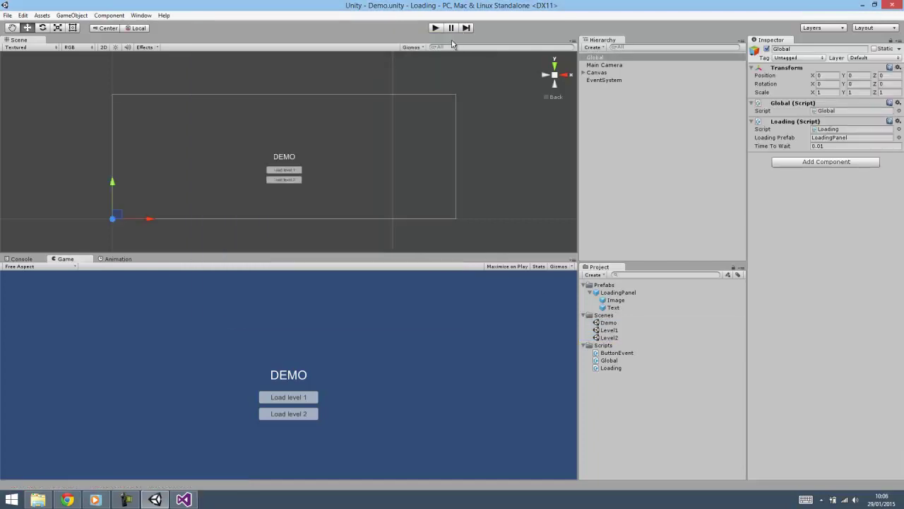
# - Play-test going from Demo to Level 1 and back to the menu, then return to Loading.cs
pyautogui.click(436, 29)
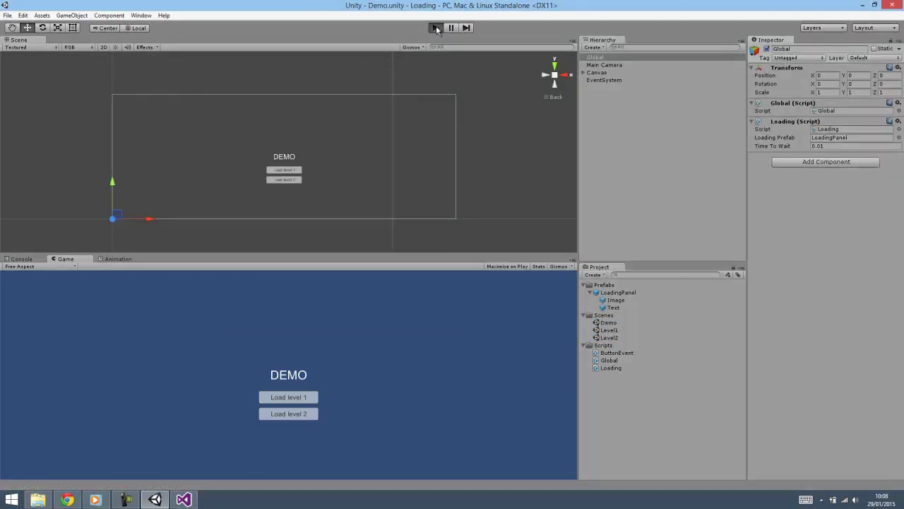
pyautogui.click(293, 400)
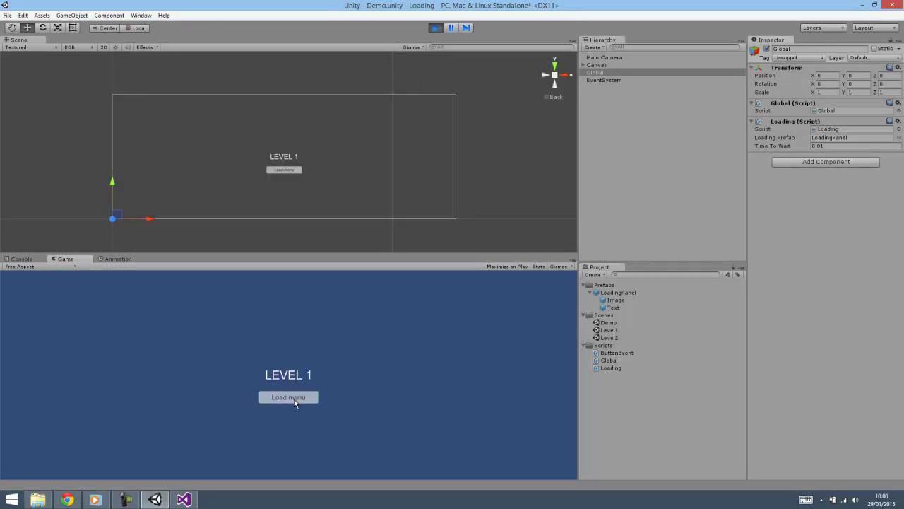
pyautogui.click(296, 401)
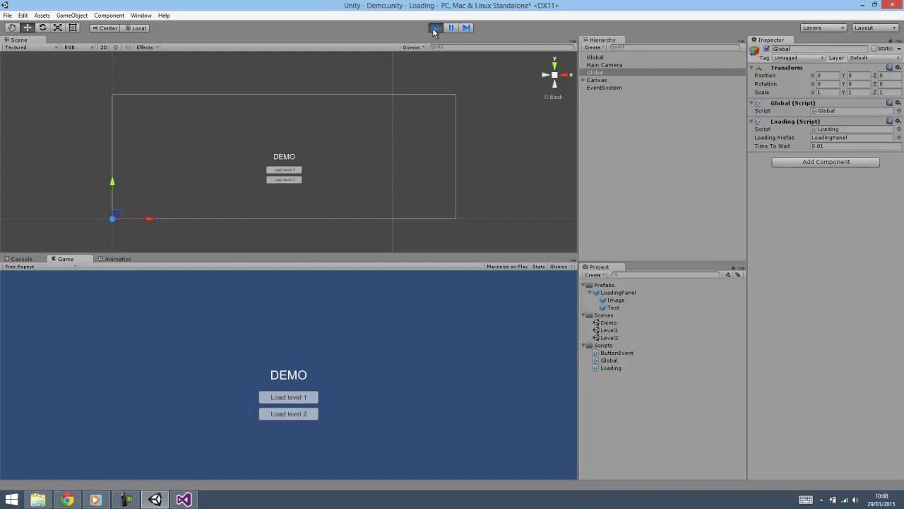
pyautogui.click(434, 30)
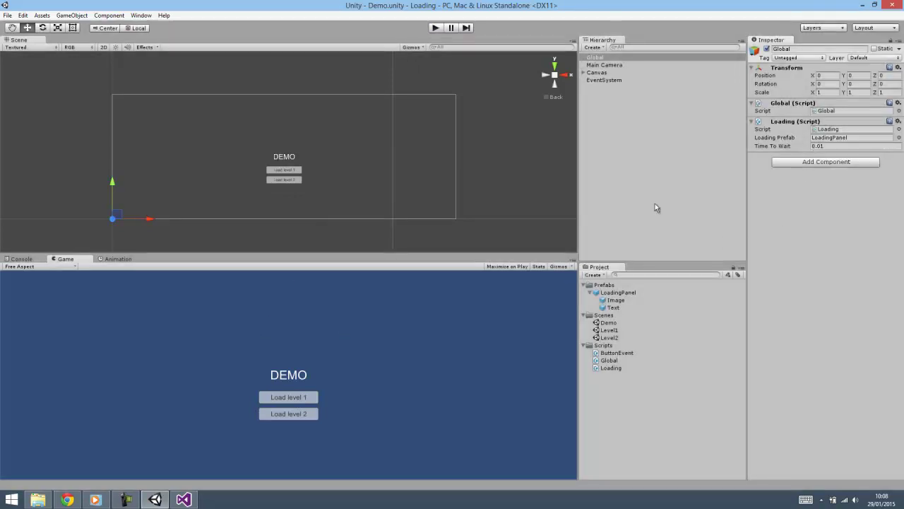
pyautogui.click(178, 500)
# - Change the _currentAlpha step on lines 48 and 62 from 0.5f to 0.05f, save, and return to Unity
pyautogui.click(228, 234)
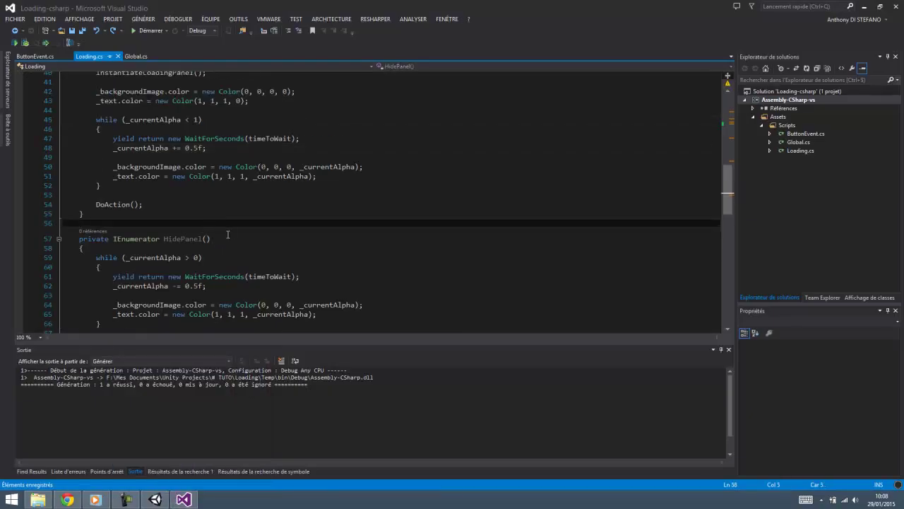
pyautogui.doubleClick(148, 148)
pyautogui.click(195, 148)
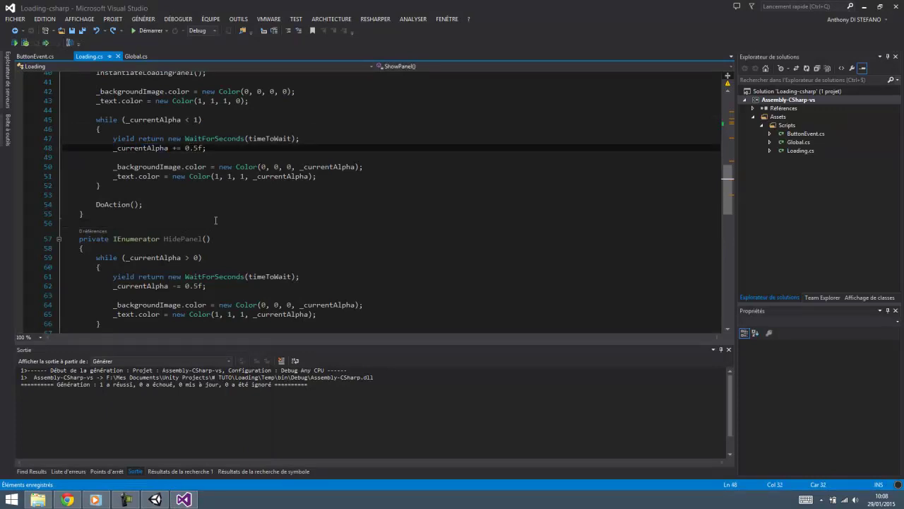
pyautogui.press('Up')
pyautogui.press('Up')
pyautogui.press('Up')
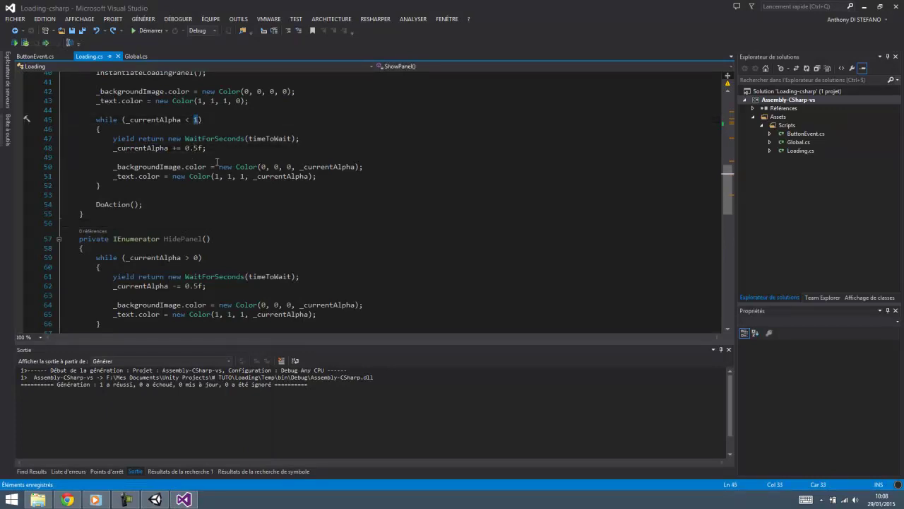
pyautogui.click(194, 147)
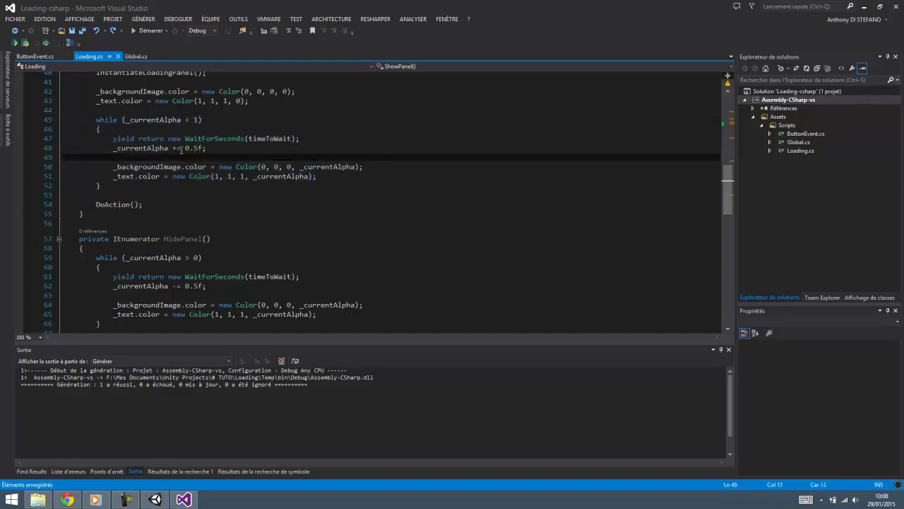
pyautogui.click(198, 148)
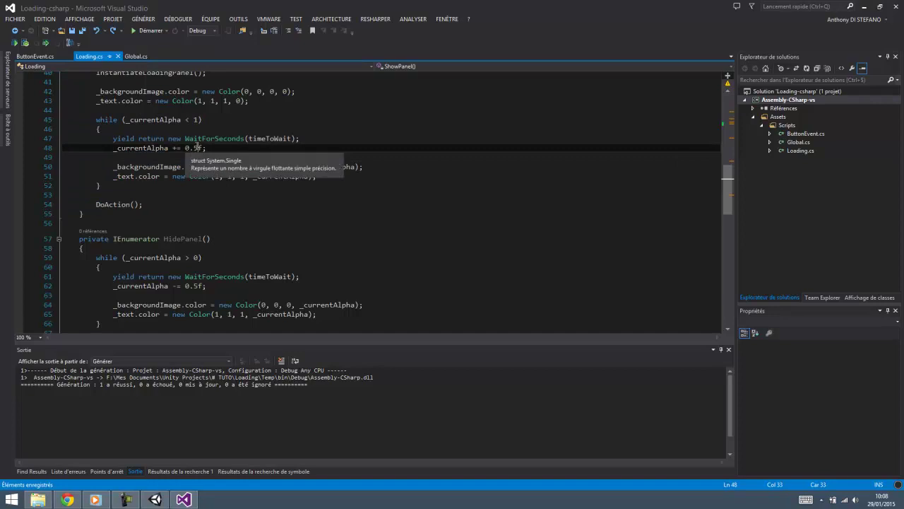
pyautogui.write('0')
pyautogui.hotkey('ctrl', 's')
pyautogui.scroll(-1, 219, 197)
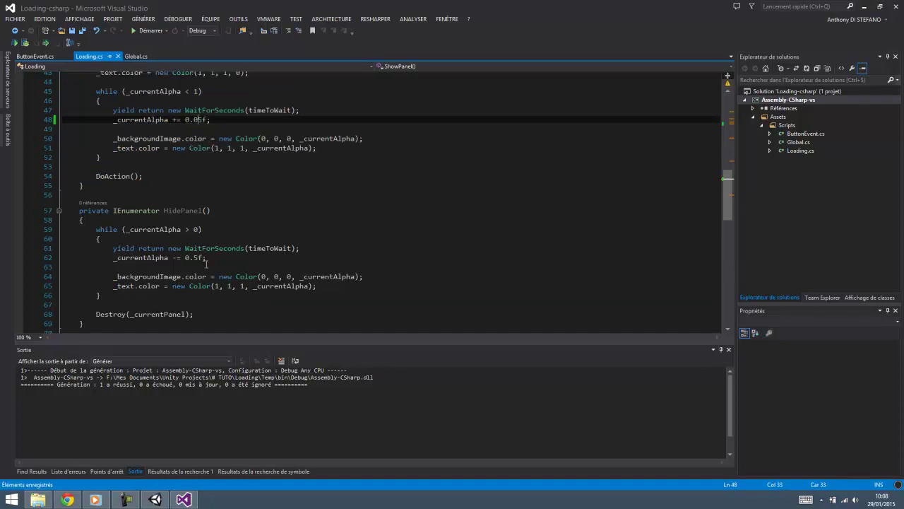
pyautogui.click(195, 259)
pyautogui.write('0')
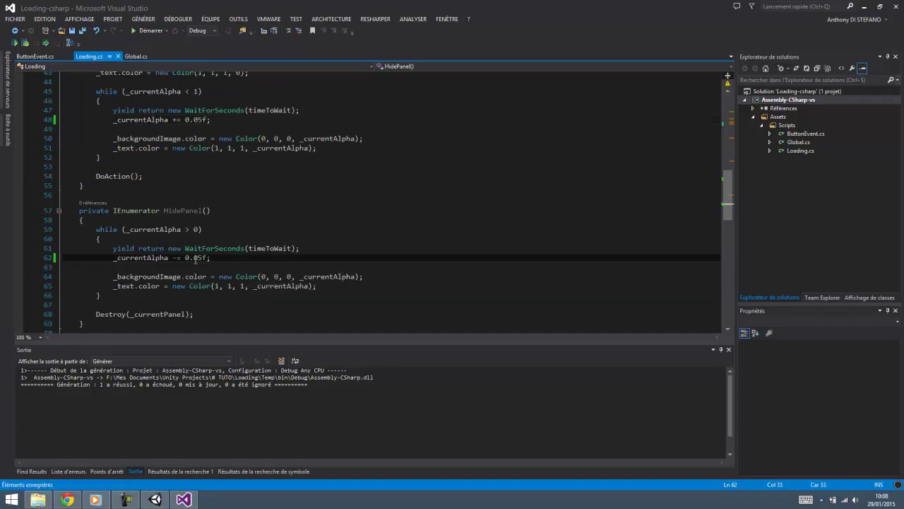
pyautogui.hotkey('ctrl', 's')
pyautogui.hotkey('alt', 'Tab')
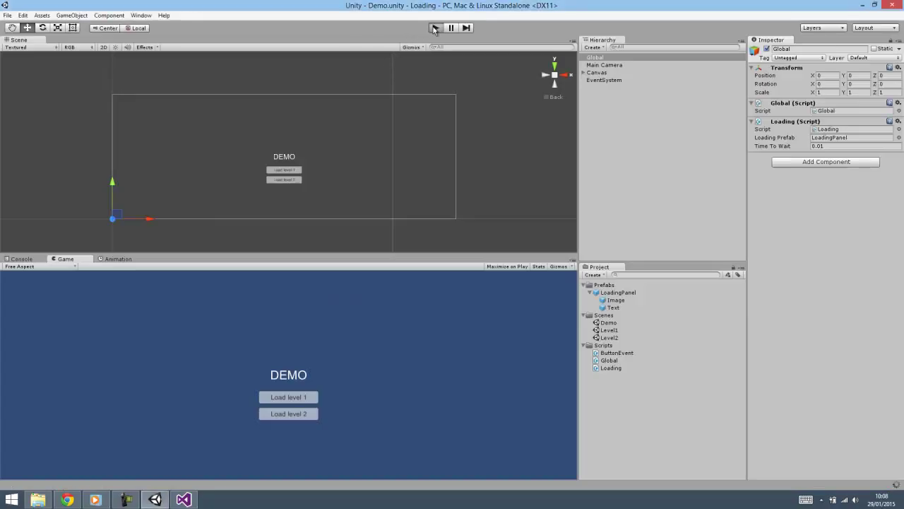
# - Play-test the slower LOADING... fade: Demo to Level 1, back to menu, then Level 2
pyautogui.click(435, 28)
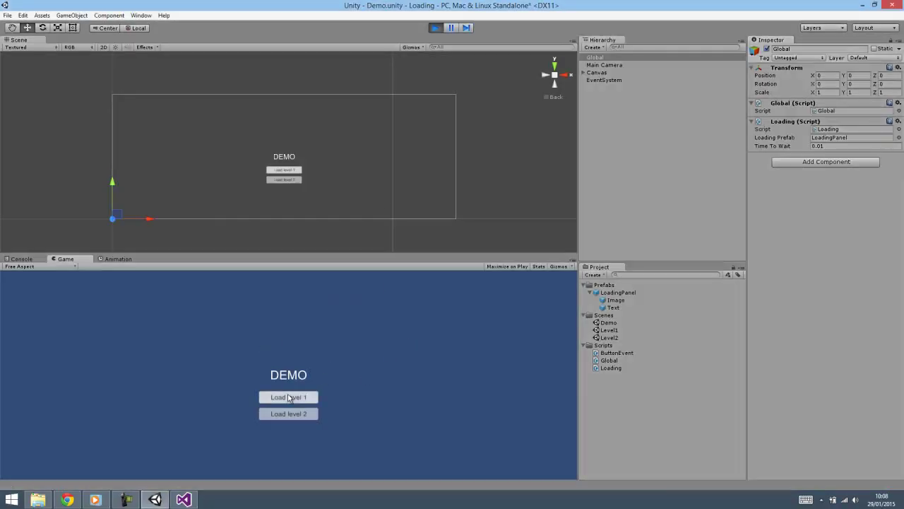
pyautogui.click(282, 397)
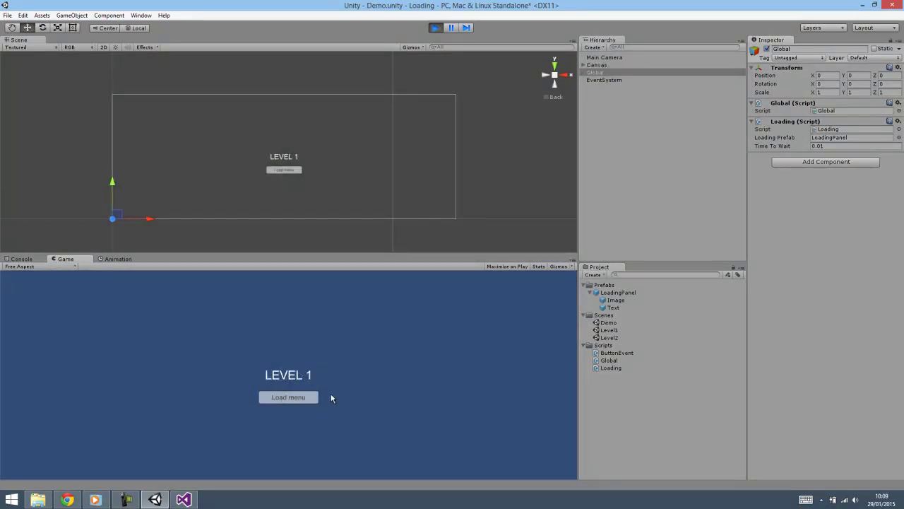
pyautogui.click(296, 399)
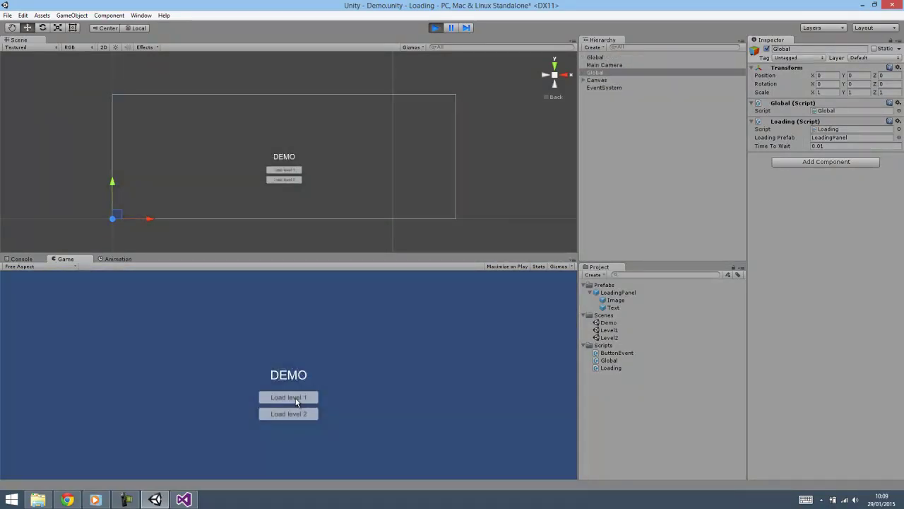
pyautogui.click(299, 413)
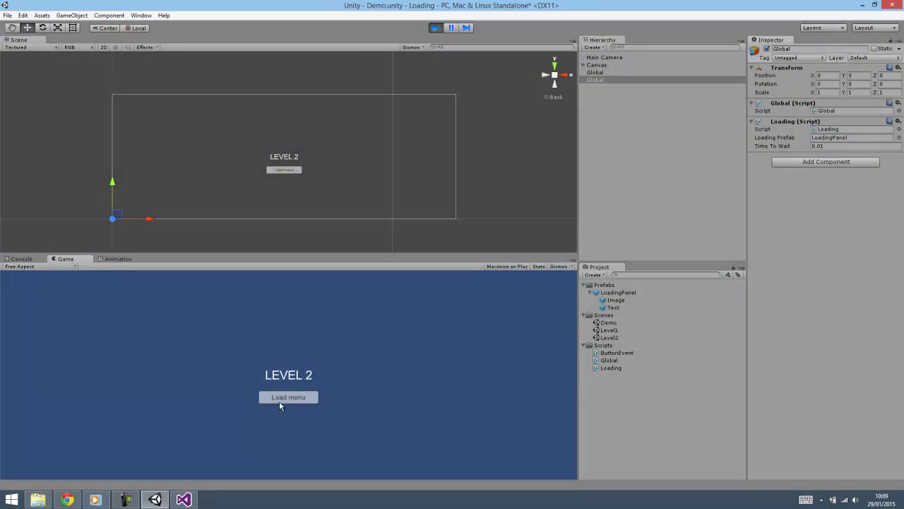
pyautogui.click(434, 28)
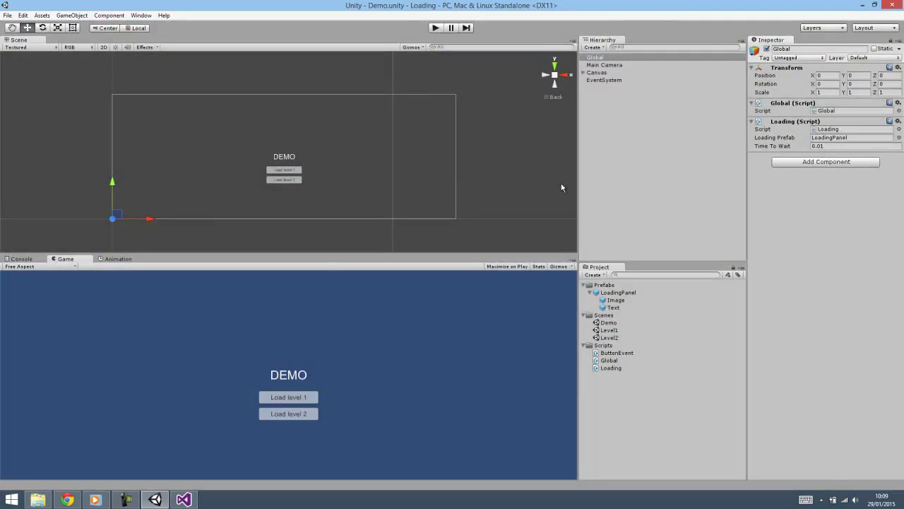
# - Open Level2 and confirm its Button's On Click still calls ButtonEvent.LoadMenu
pyautogui.doubleClick(609, 338)
pyautogui.click(597, 65)
pyautogui.click(584, 65)
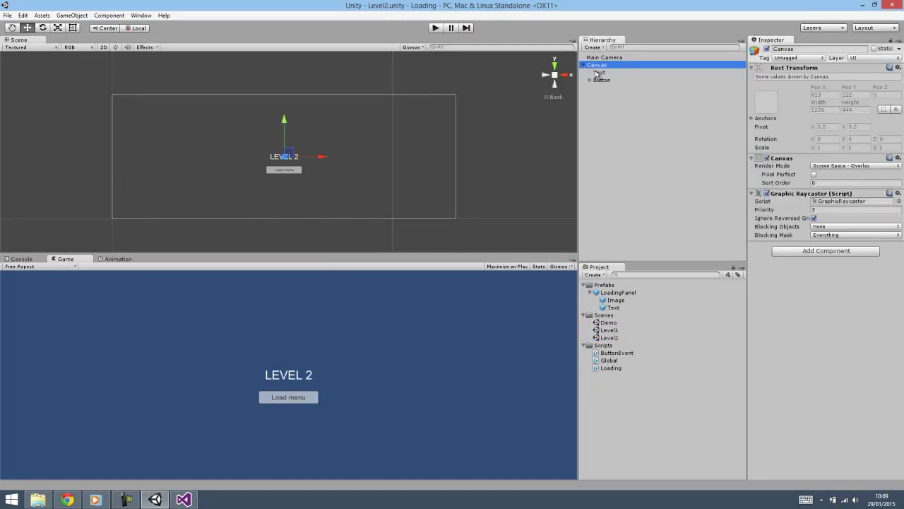
pyautogui.click(602, 79)
pyautogui.click(830, 339)
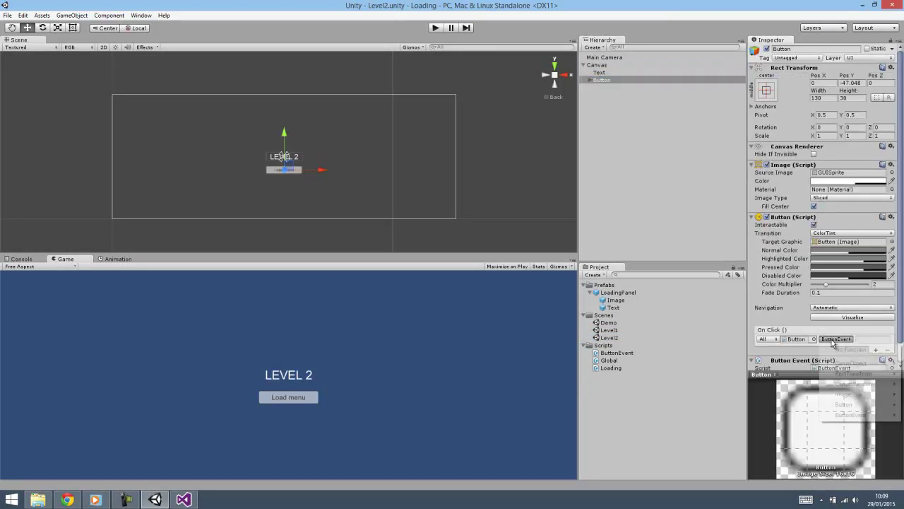
pyautogui.moveTo(851, 416)
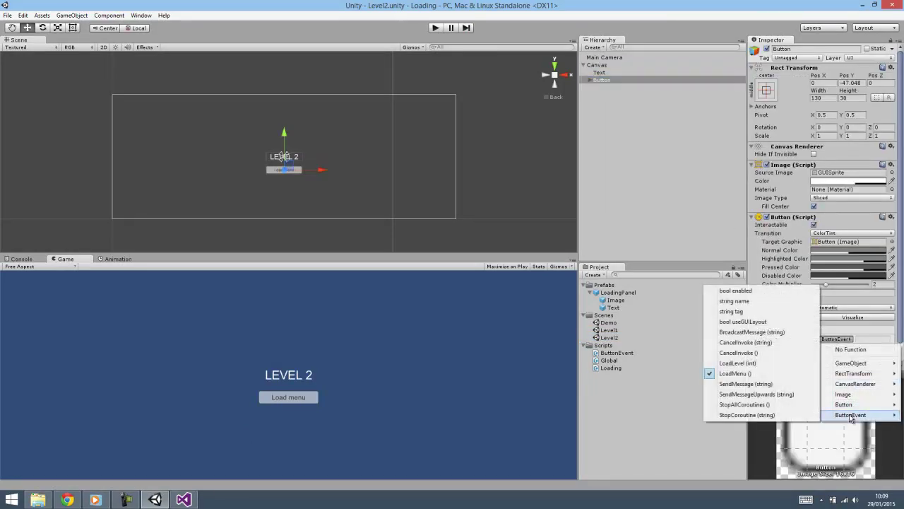
pyautogui.click(735, 373)
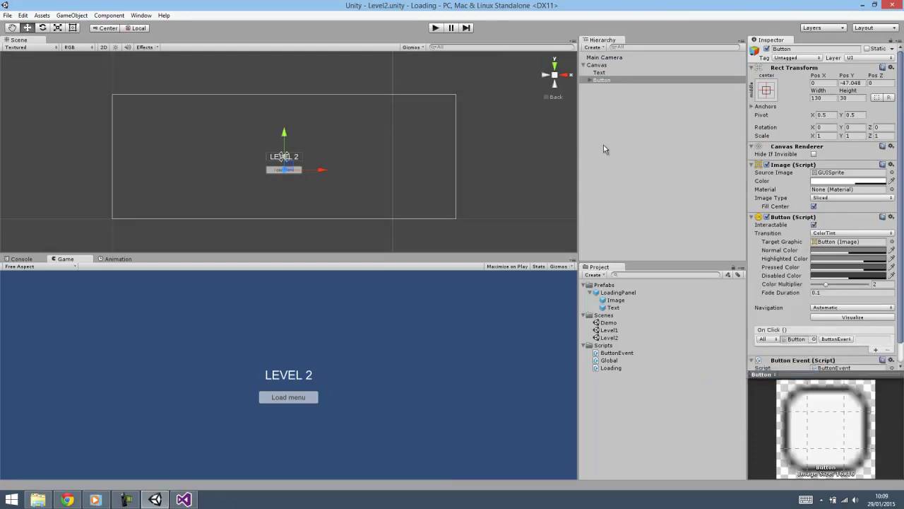
# - Open Level1 and Level2 again, then reopen the Demo scene and start Play mode
pyautogui.doubleClick(614, 330)
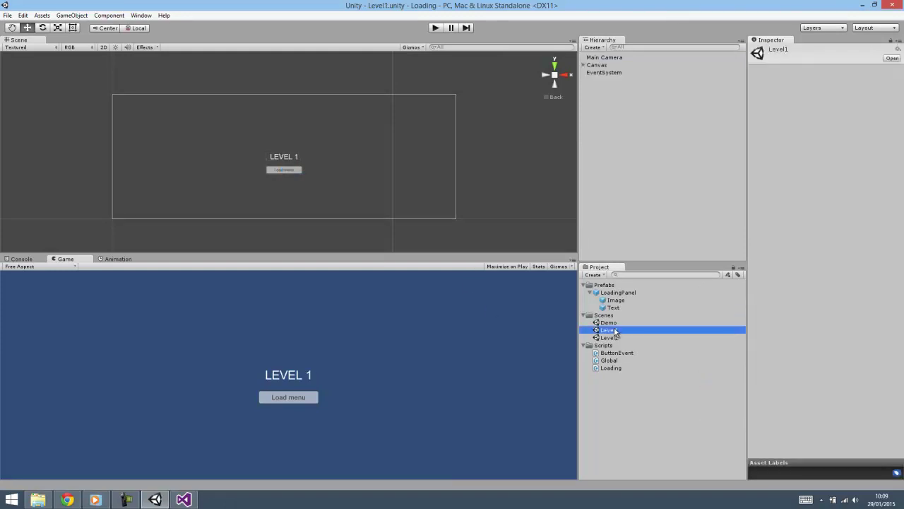
pyautogui.click(602, 74)
pyautogui.click(611, 330)
pyautogui.click(612, 338)
pyautogui.doubleClick(612, 338)
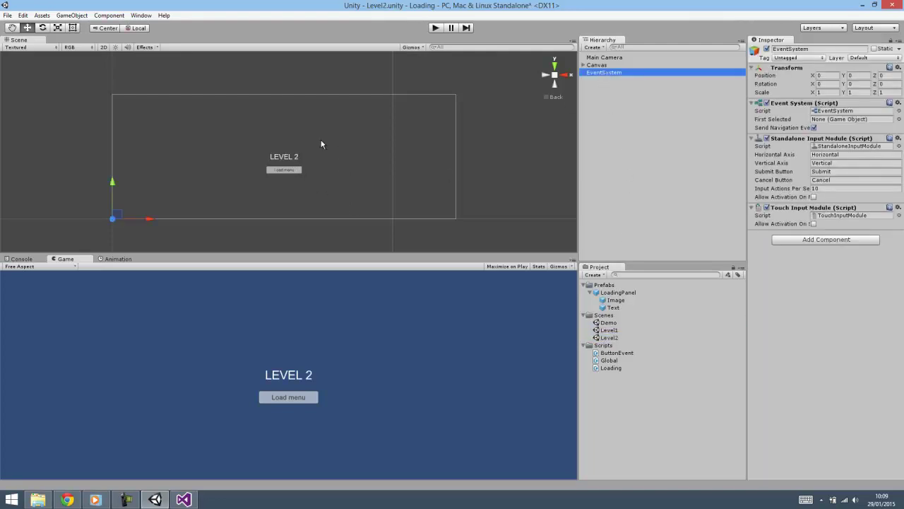
pyautogui.doubleClick(607, 322)
pyautogui.click(435, 27)
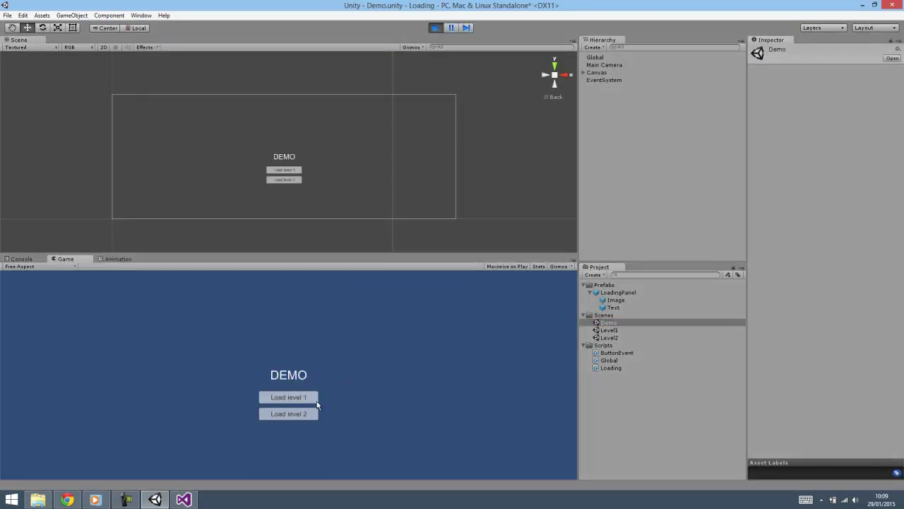
# - Cycle Demo → Level 1 → Demo → Level 2 → Demo twice through the loading screen, then stop playing
pyautogui.click(300, 398)
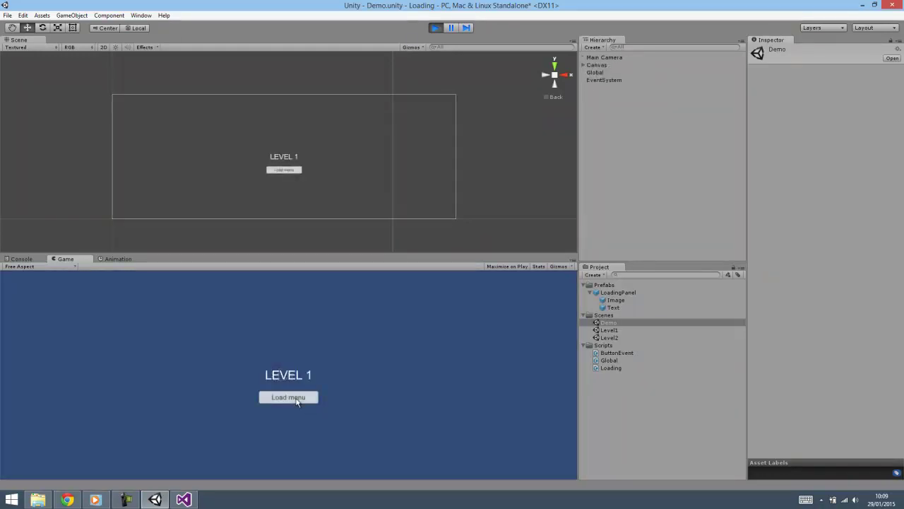
pyautogui.click(296, 398)
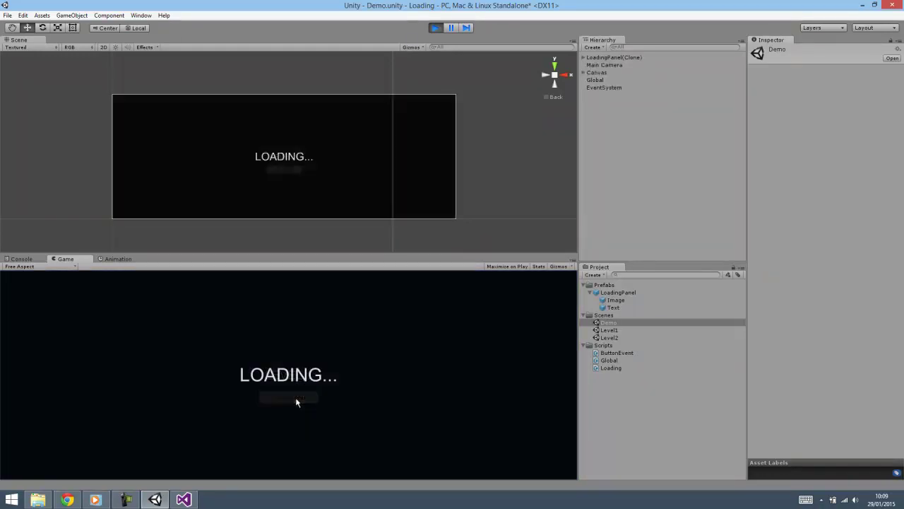
pyautogui.click(288, 417)
pyautogui.click(288, 398)
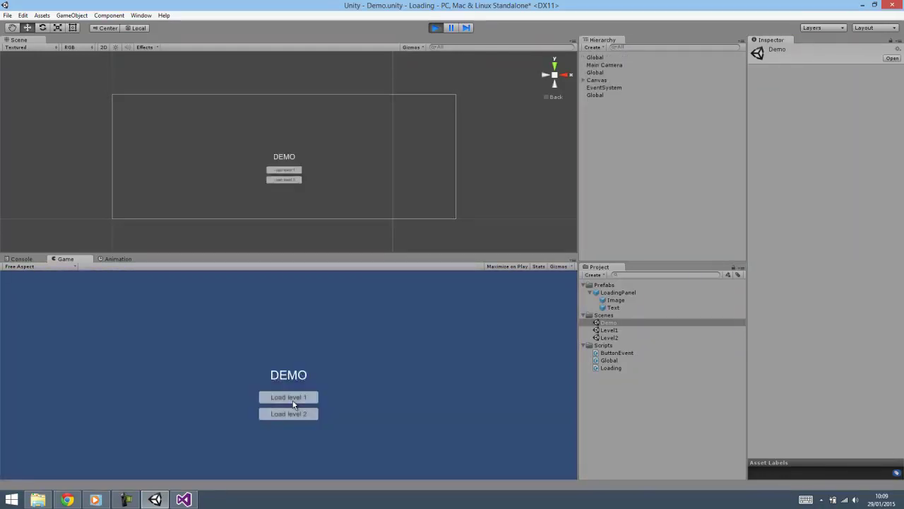
pyautogui.click(293, 401)
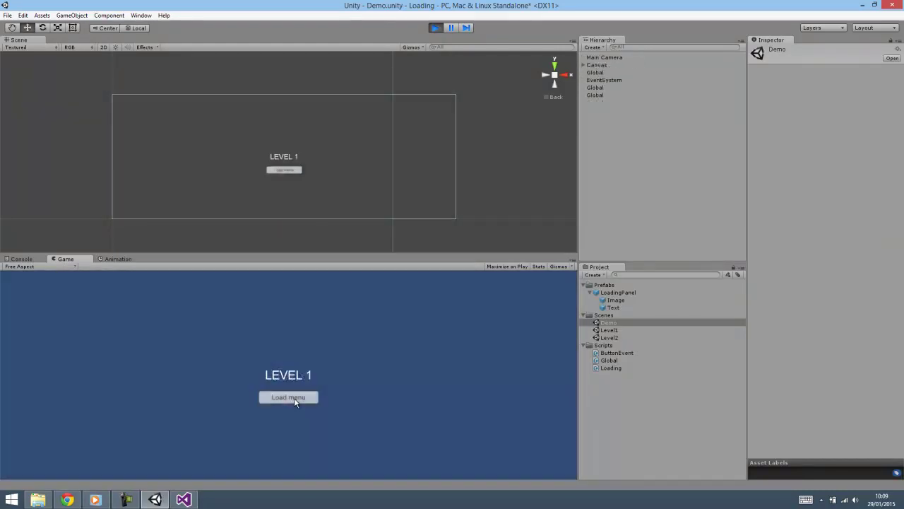
pyautogui.click(289, 397)
pyautogui.click(291, 415)
pyautogui.click(290, 397)
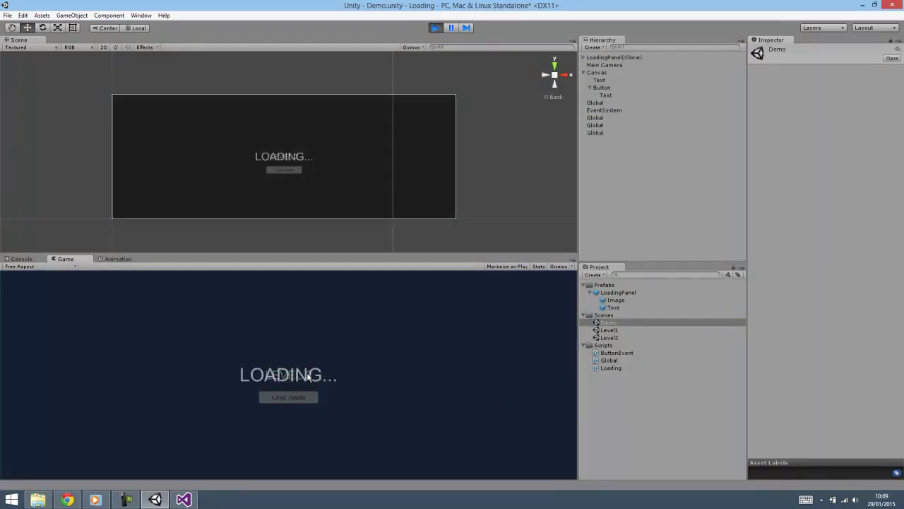
pyautogui.click(436, 28)
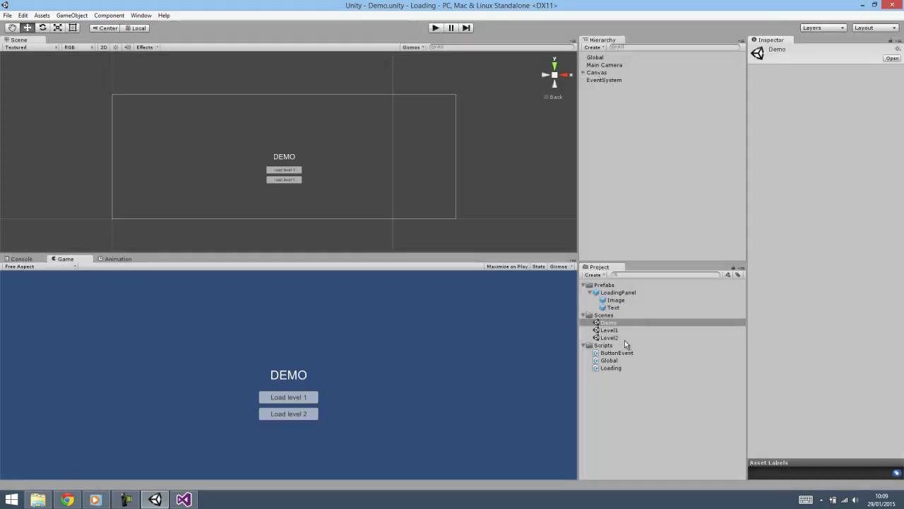
# - Set the Loading script's Time To Wait on Global to 0.1
pyautogui.click(595, 57)
pyautogui.click(833, 146)
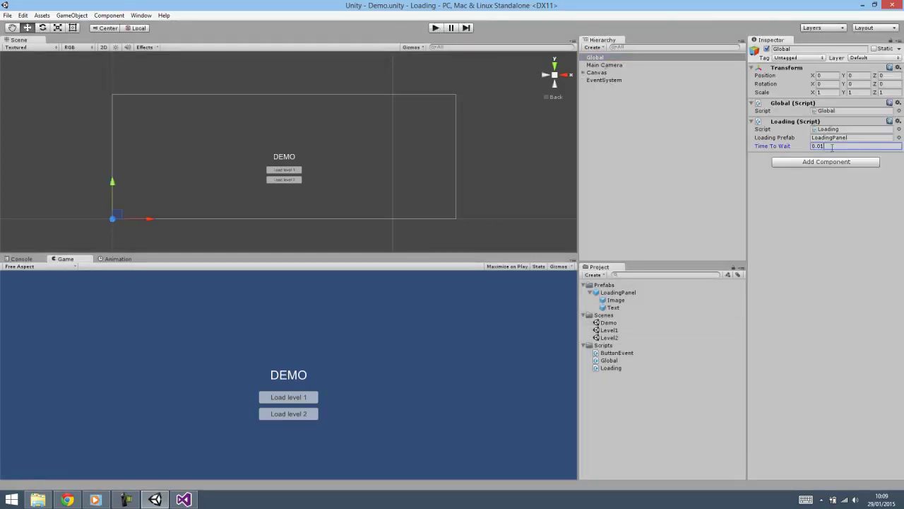
pyautogui.press('BackSpace')
pyautogui.press('BackSpace')
pyautogui.write('1')
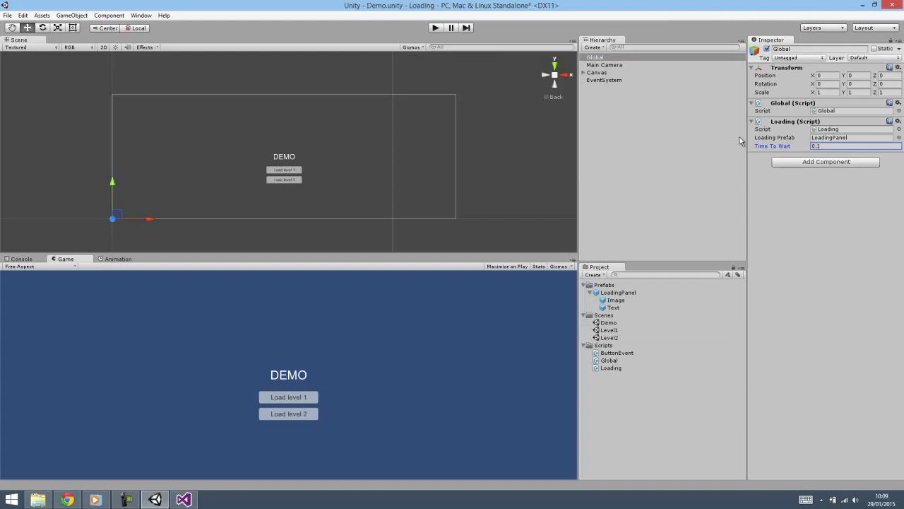
# - Play-test the slower fade by loading Level 1 and returning to Demo, then stop
pyautogui.click(435, 27)
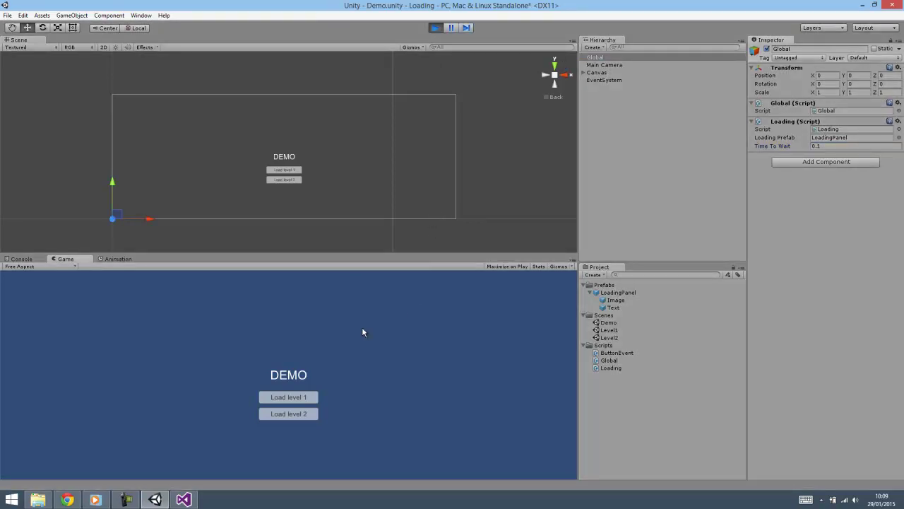
pyautogui.click(308, 397)
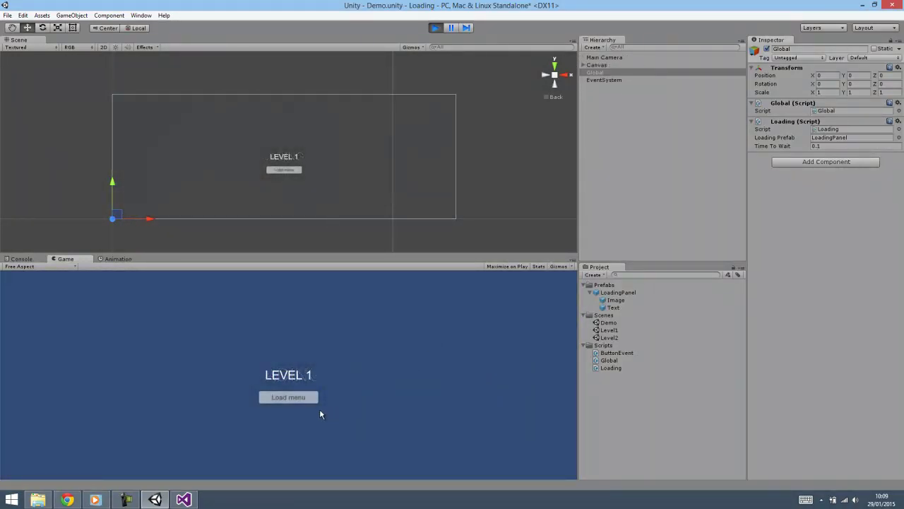
pyautogui.click(298, 397)
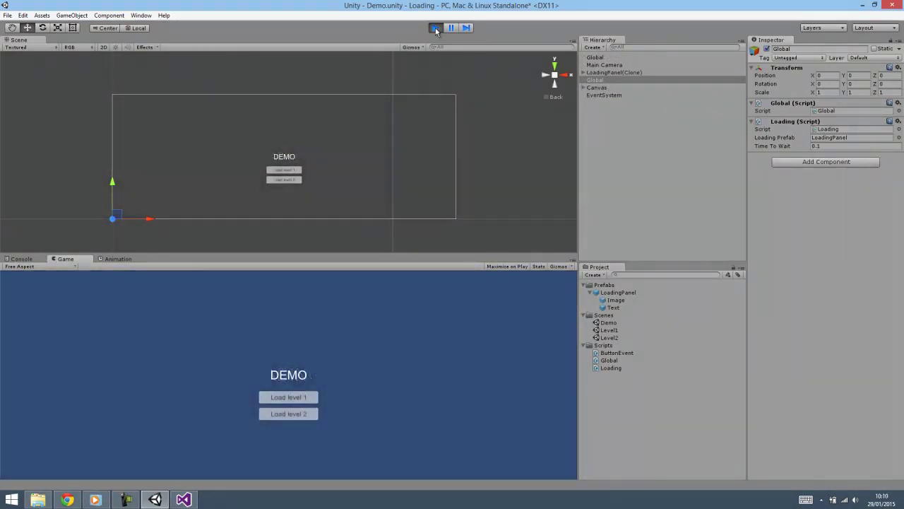
pyautogui.click(436, 28)
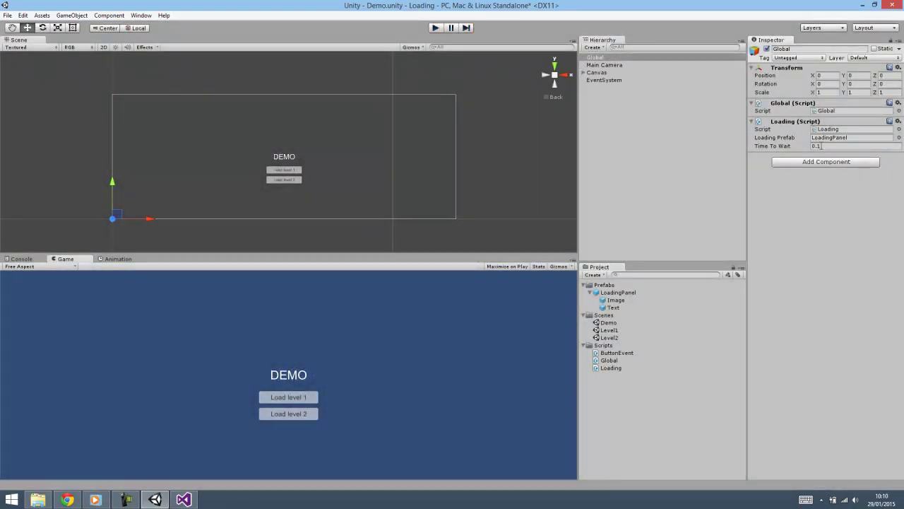
# - Restore Time To Wait to 0.01, then play-test Level 1 and Level 2 transitions back to Demo and stop
pyautogui.click(821, 146)
pyautogui.write('0.01')
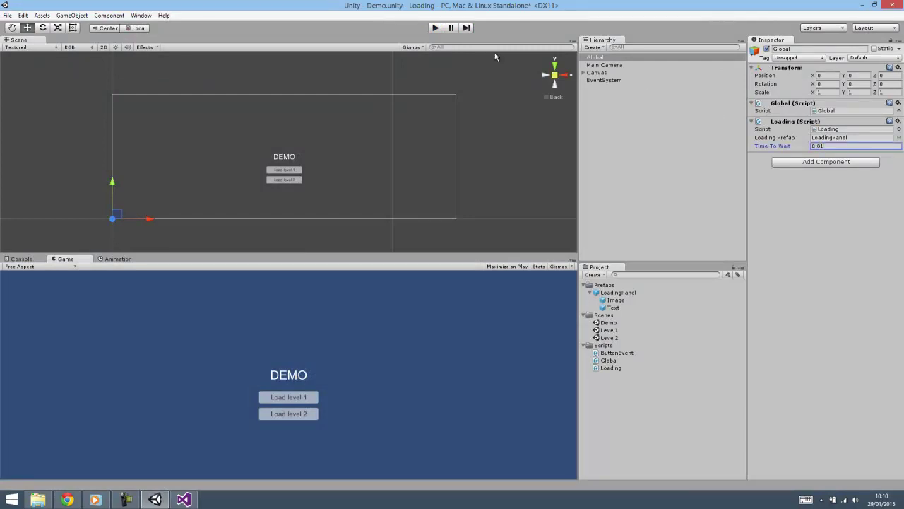
pyautogui.click(436, 29)
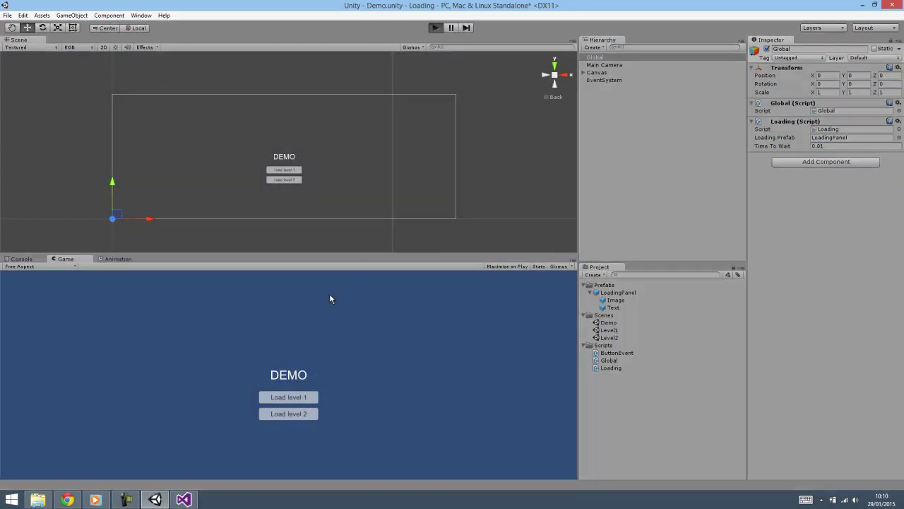
pyautogui.click(302, 398)
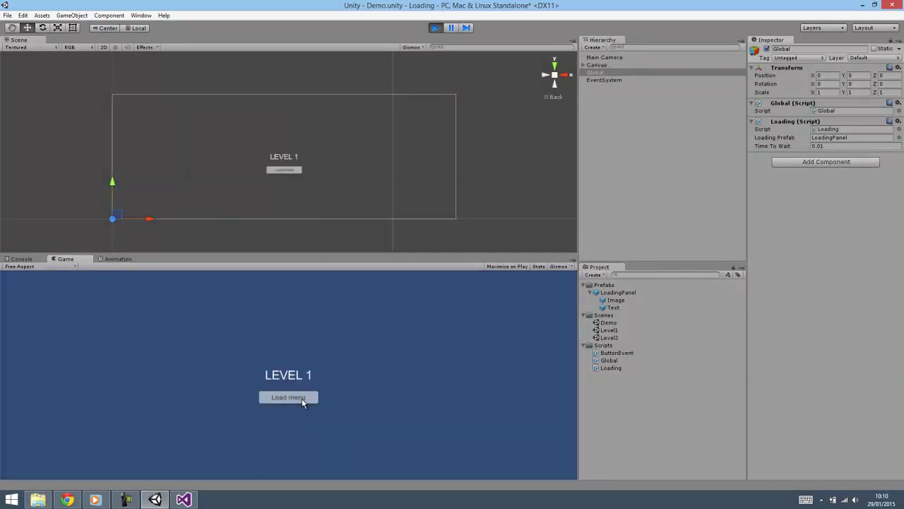
pyautogui.click(302, 398)
pyautogui.click(301, 408)
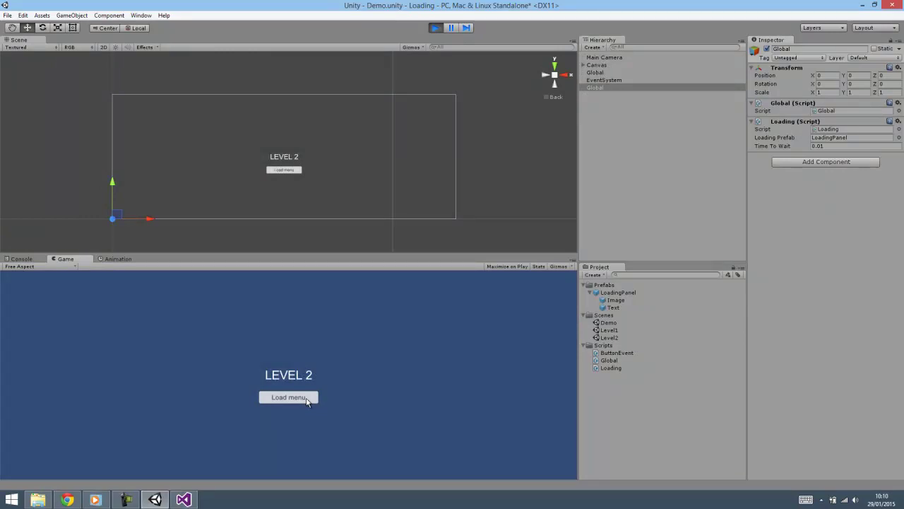
pyautogui.click(307, 401)
pyautogui.click(309, 400)
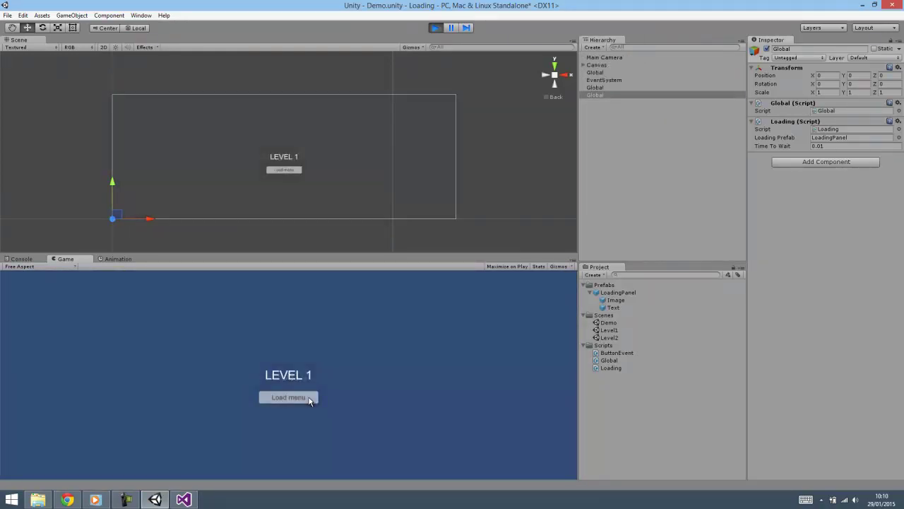
pyautogui.click(309, 400)
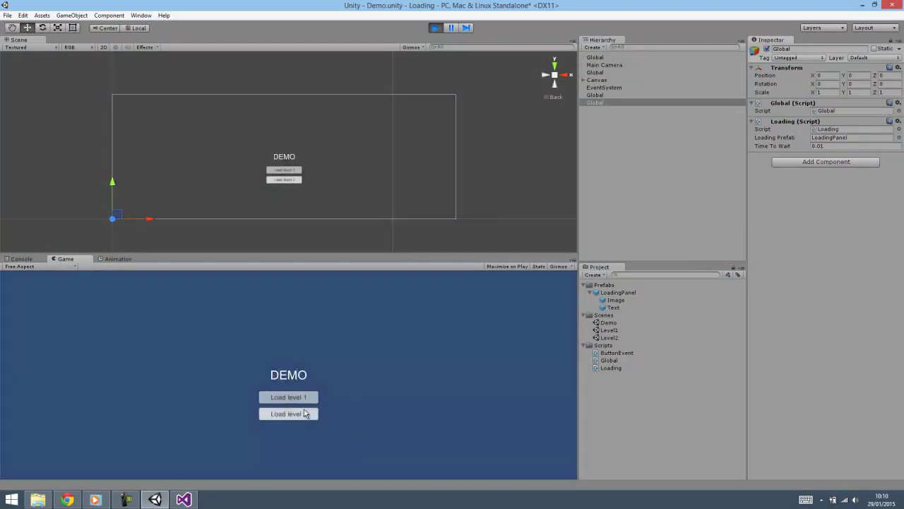
pyautogui.click(304, 414)
pyautogui.click(436, 28)
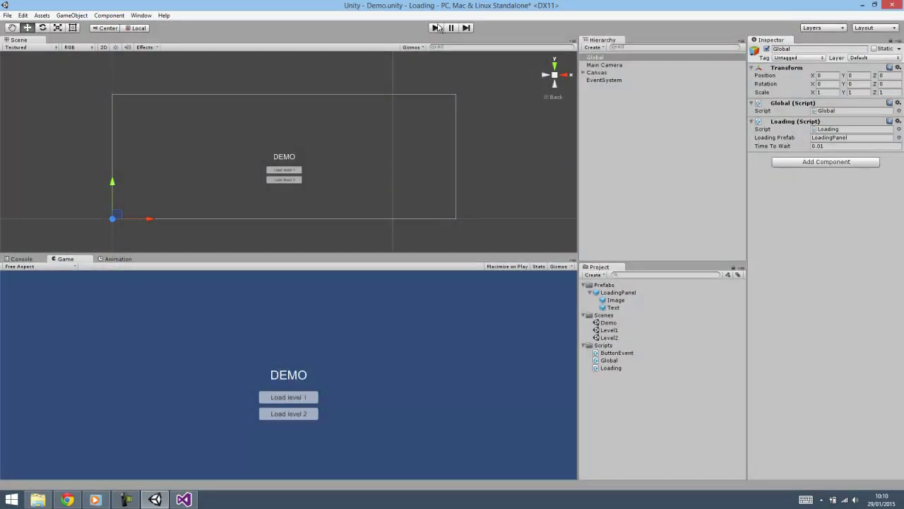